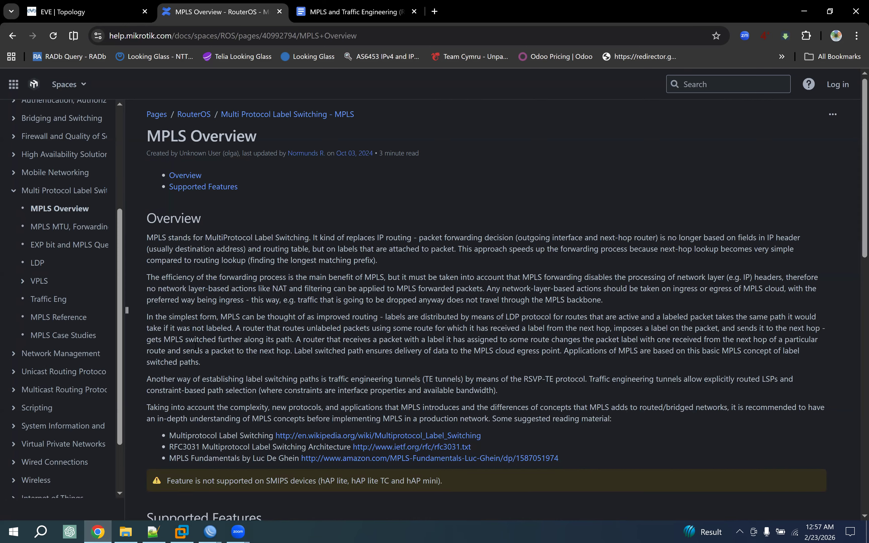
Step: Look over the EVE topology and tick off the MPLS Overview, MPLS MTU, EXP bit and LDP topics in the MikroTik documentation, clearing the marks
left_click(90, 5)
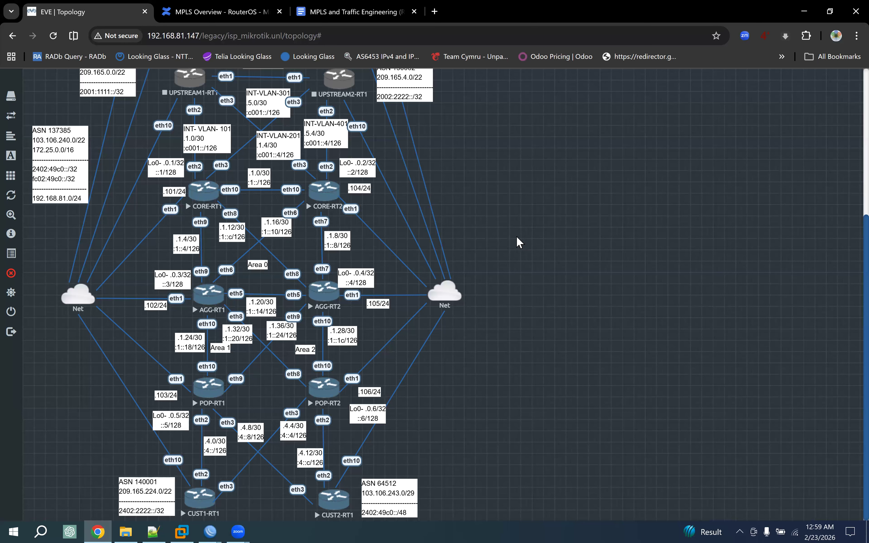
left_click(201, 8)
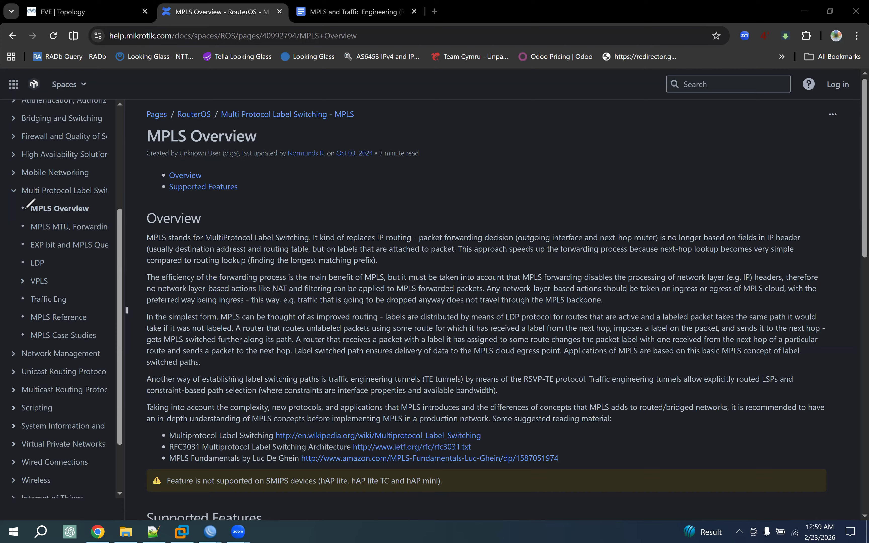
left_click_drag(17, 203, 52, 193)
mouse_move(17, 224)
left_mouse_down()
mouse_move(33, 235)
mouse_move(62, 218)
left_mouse_up()
left_click_drag(17, 243, 57, 236)
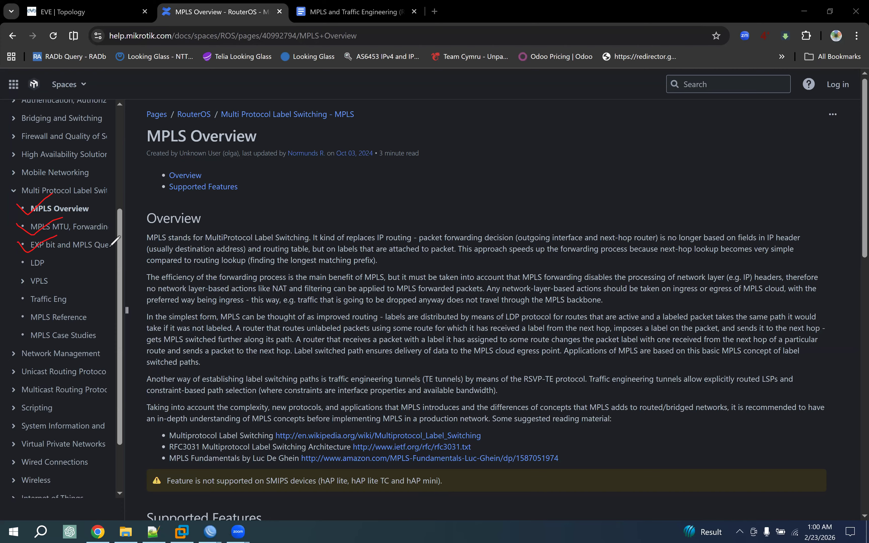
left_click_drag(17, 259, 54, 237)
key("Escape")
Step: Open the Virtual Routing and Forwarding page under Unicast Routing Protocols in the documentation tree
left_click(16, 378)
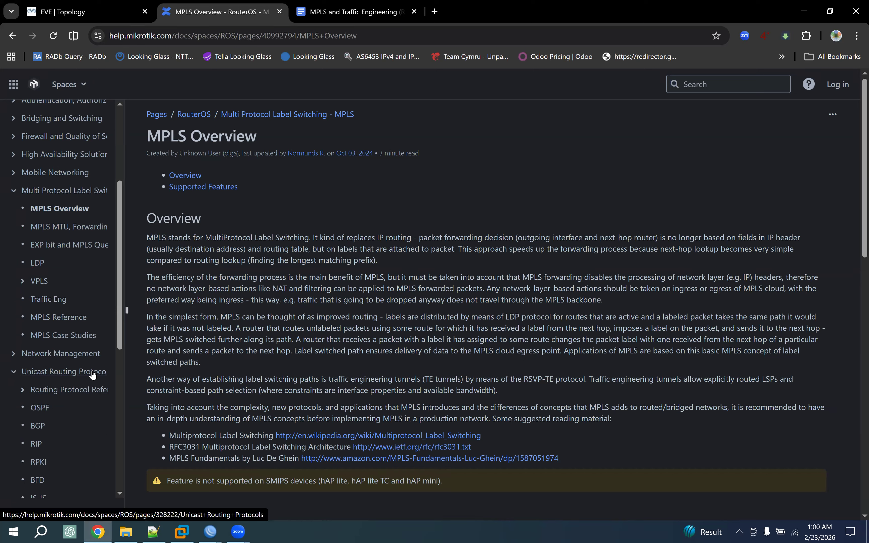
scroll(115, 356, "down", 4)
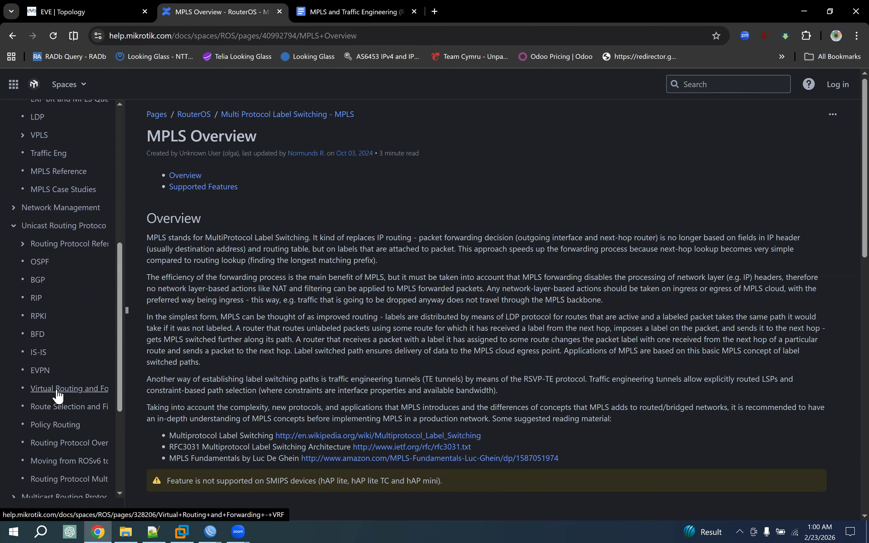
left_click(57, 389)
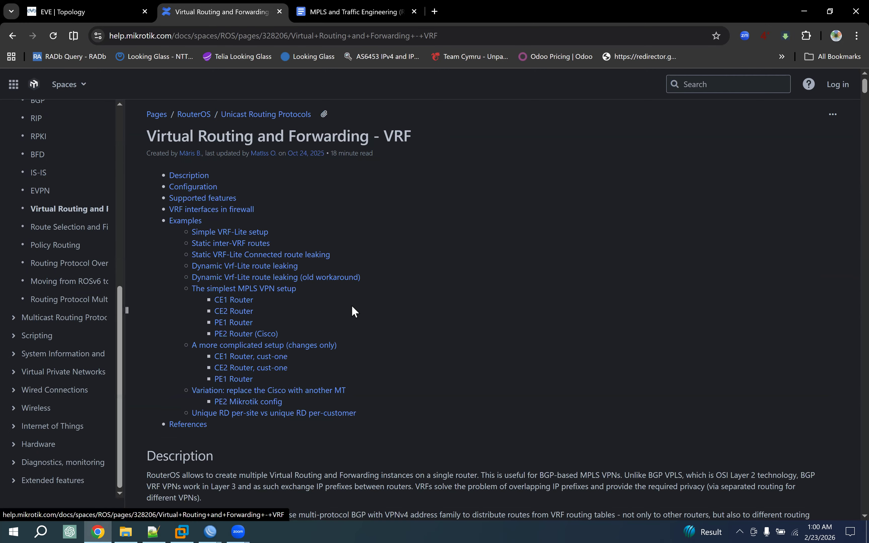
Step: Skim the VRF page down to the section "The simplest MPLS VPN setup" and highlight its heading
scroll(373, 309, "down", 5)
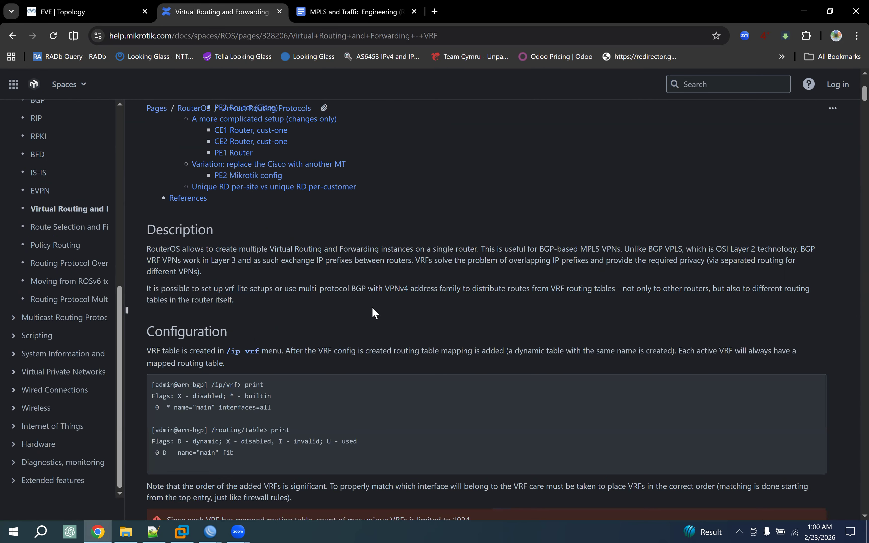
scroll(372, 309, "down", 9)
scroll(320, 310, "up", 8)
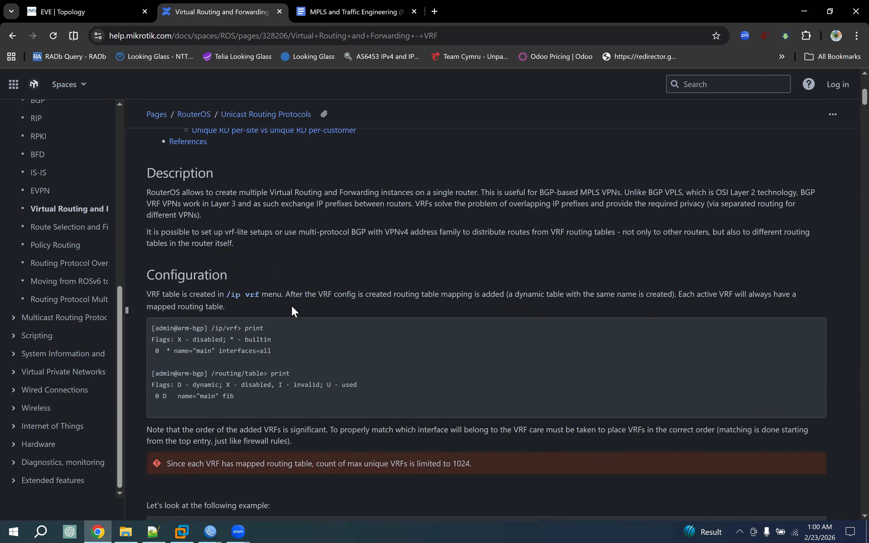
scroll(294, 311, "up", 6)
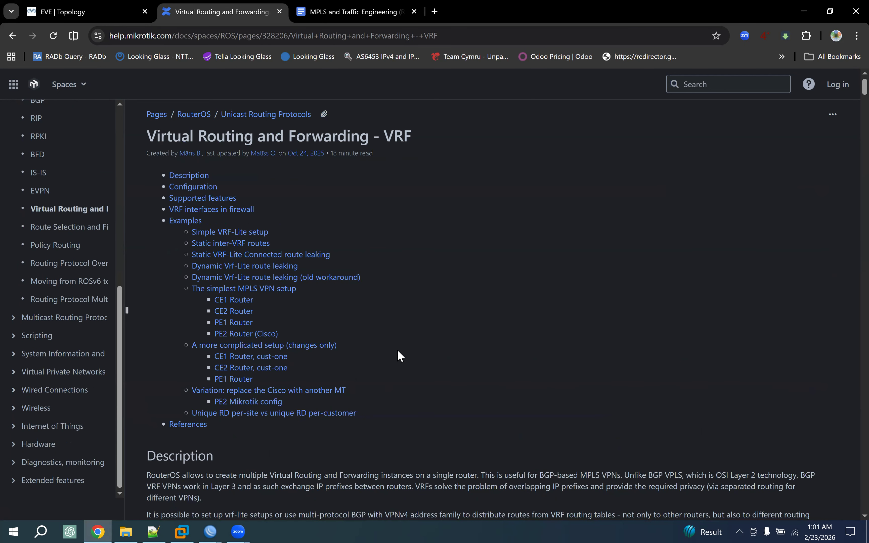
scroll(413, 345, "down", 1)
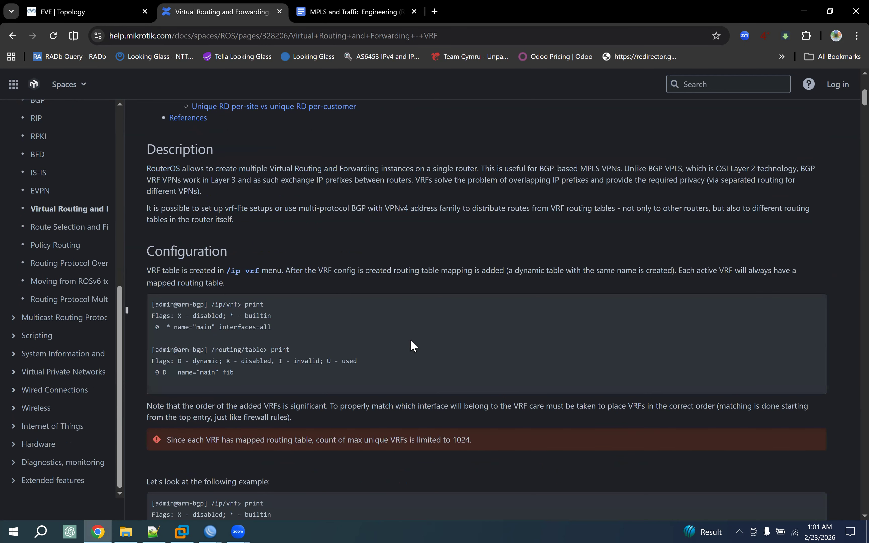
scroll(411, 341, "down", 15)
scroll(413, 345, "down", 5)
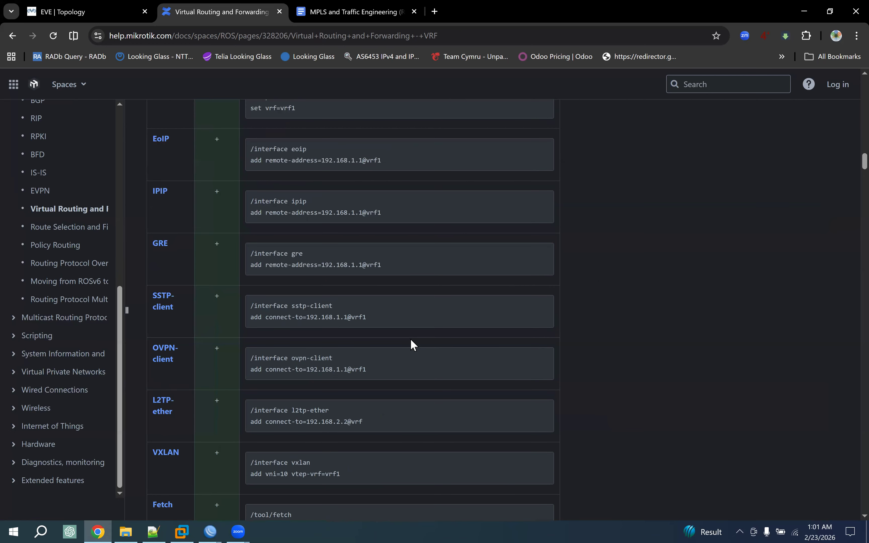
scroll(413, 345, "down", 15)
scroll(410, 339, "down", 15)
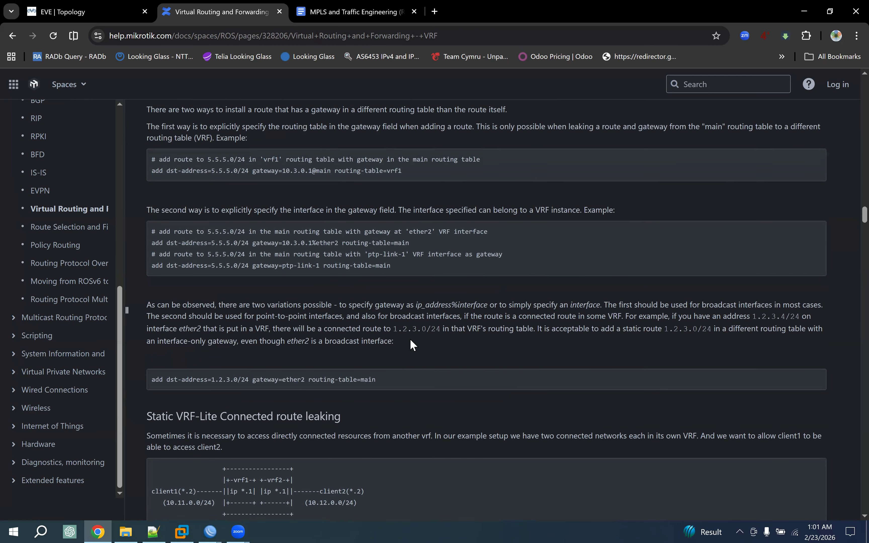
scroll(411, 339, "down", 20)
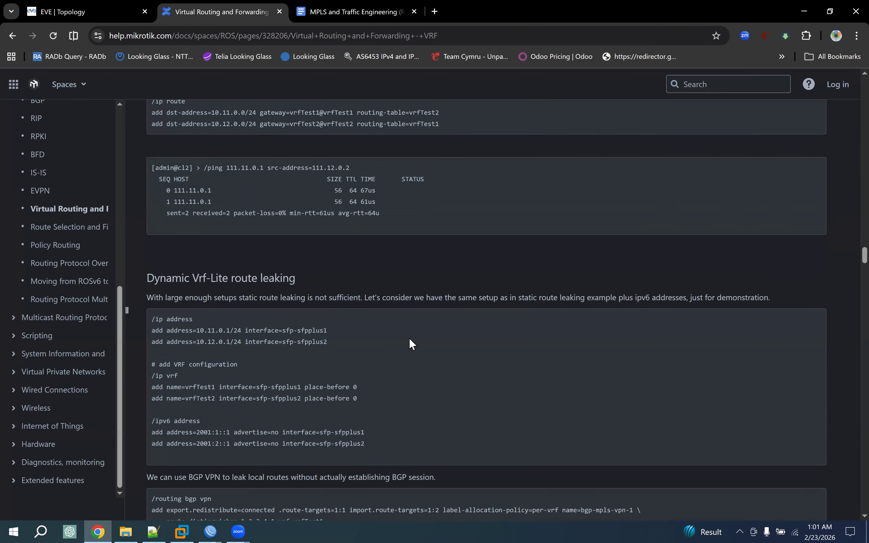
scroll(409, 338, "down", 10)
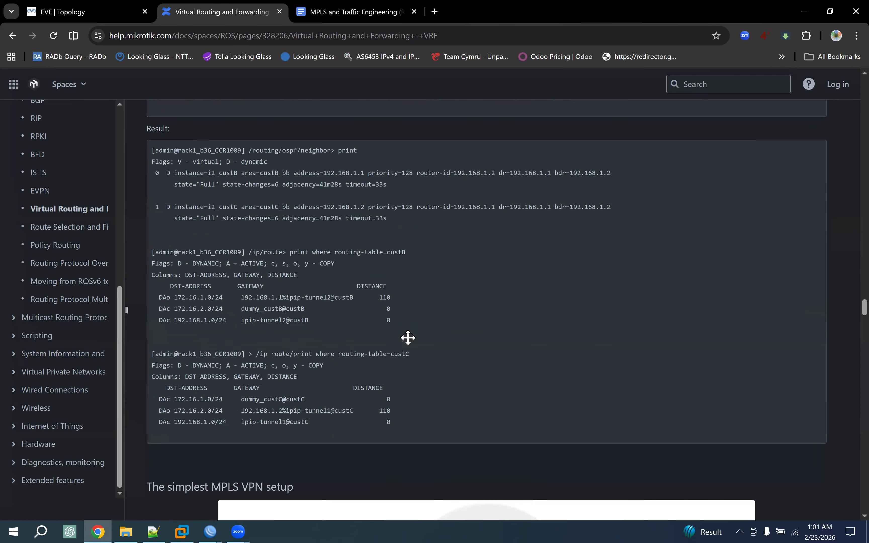
scroll(408, 338, "up", 2)
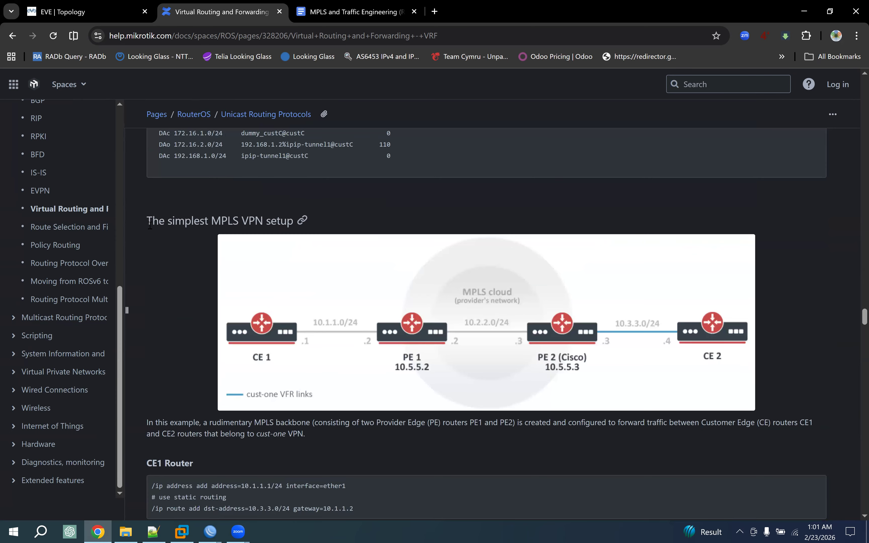
left_click_drag(148, 221, 305, 226)
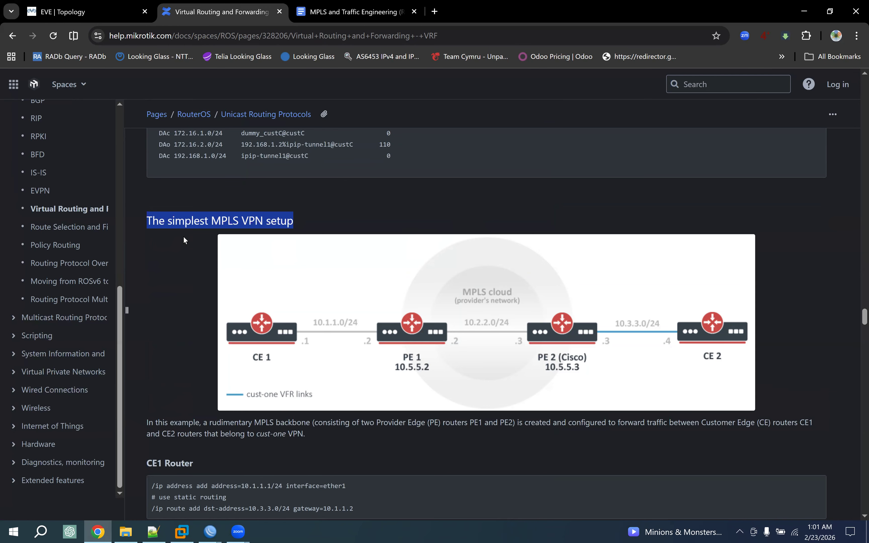
Step: Outline POP-RT1 and POP-RT2 and mark the link from AGG-RT2 to the Net cloud on the EVE topology, then clear the annotations
left_click(106, 11)
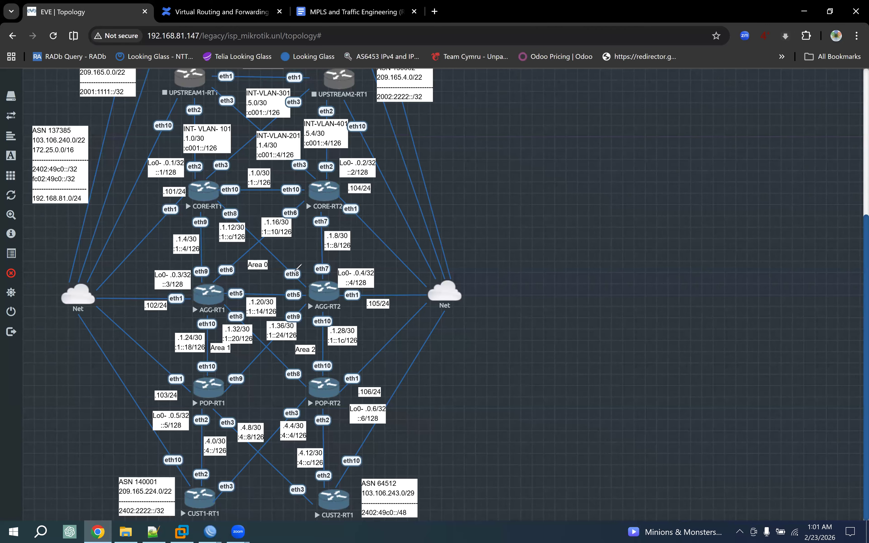
mouse_move(222, 374)
left_mouse_down()
mouse_move(196, 372)
mouse_move(240, 366)
mouse_move(286, 406)
mouse_move(350, 407)
mouse_move(280, 374)
left_mouse_up()
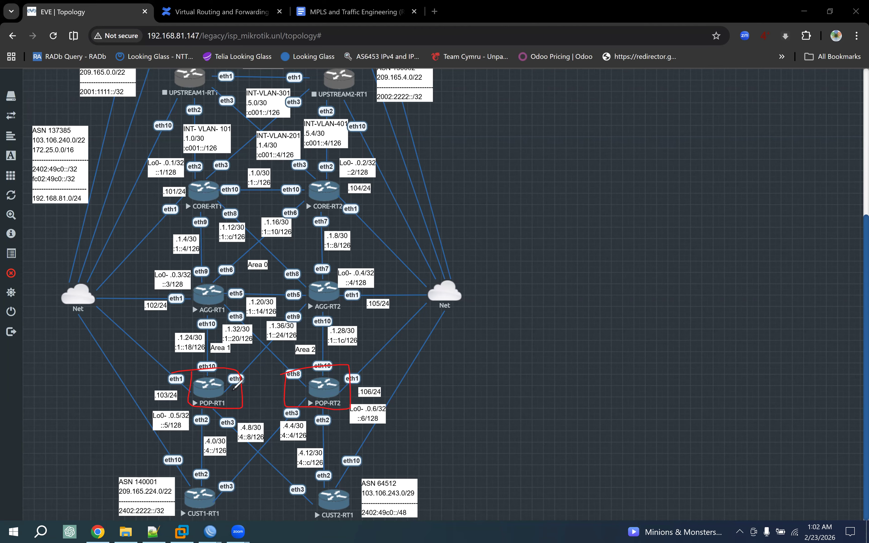
left_click(338, 284)
left_click_drag(338, 284, 438, 285)
mouse_move(445, 258)
left_mouse_down()
mouse_move(490, 268)
mouse_move(473, 239)
mouse_move(435, 255)
left_mouse_up()
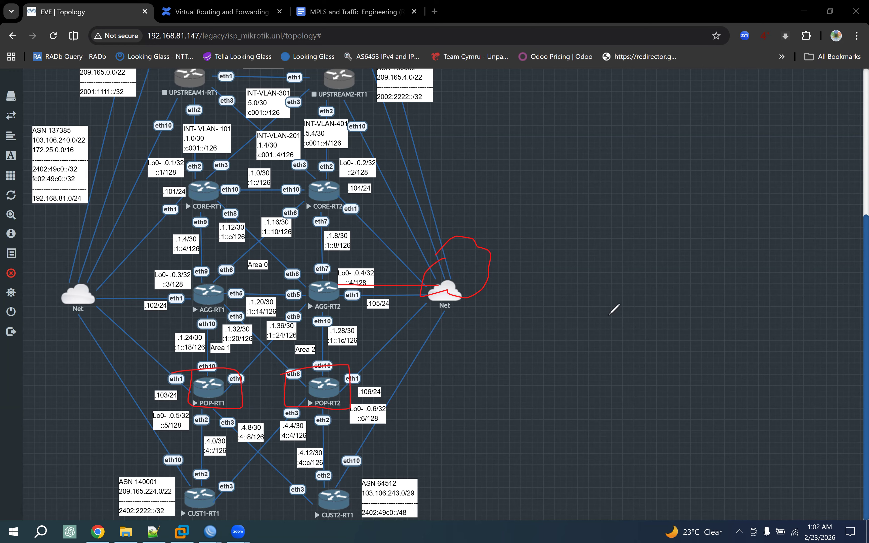
left_click(744, 374)
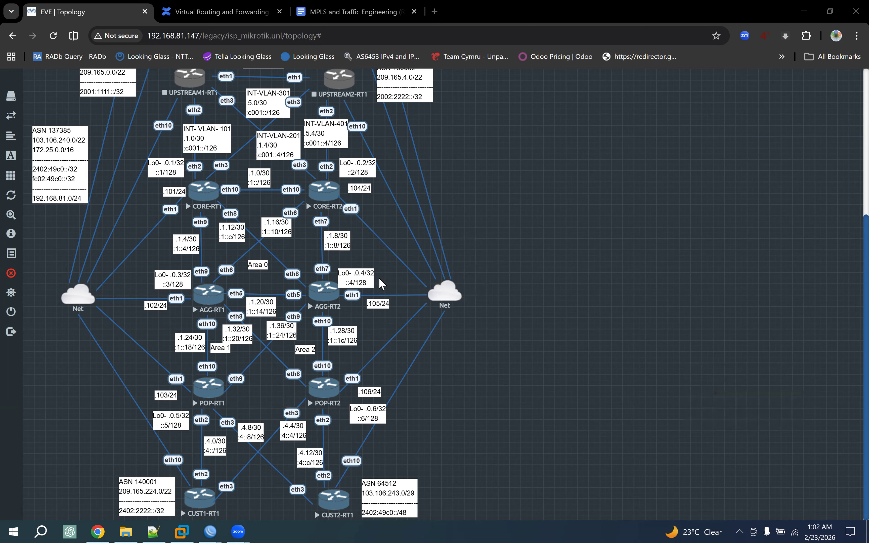
Step: Return to the VRF documentation and examine the diagram of the simplest MPLS VPN setup
mouse_move(210, 531)
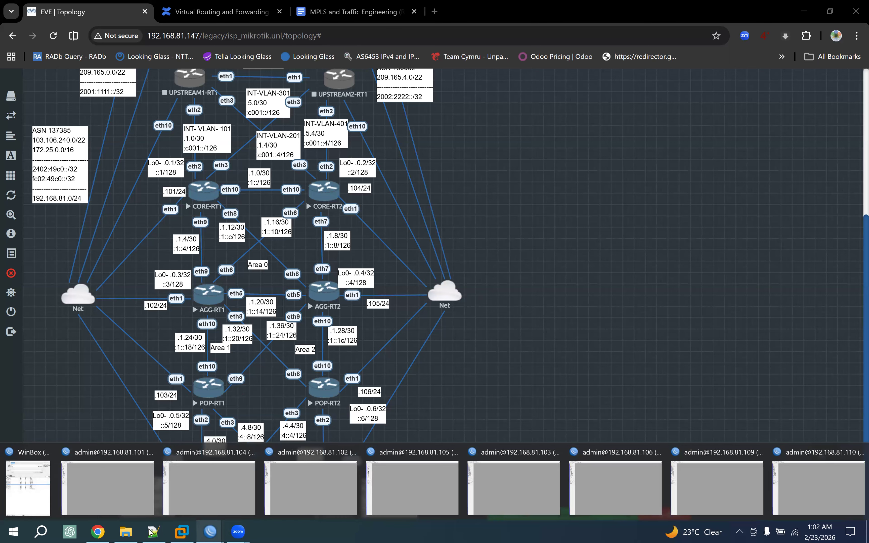
left_click(221, 10)
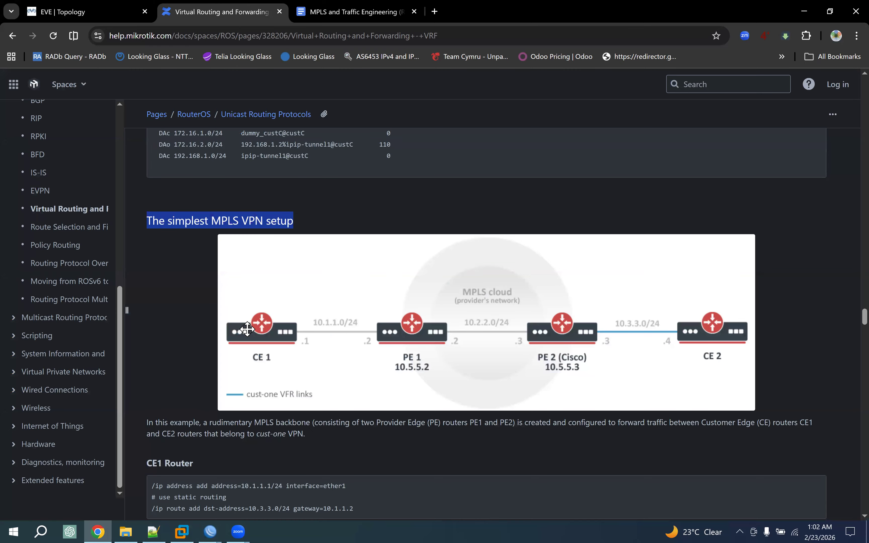
left_click_drag(176, 221, 276, 221)
scroll(173, 337, "down", 3)
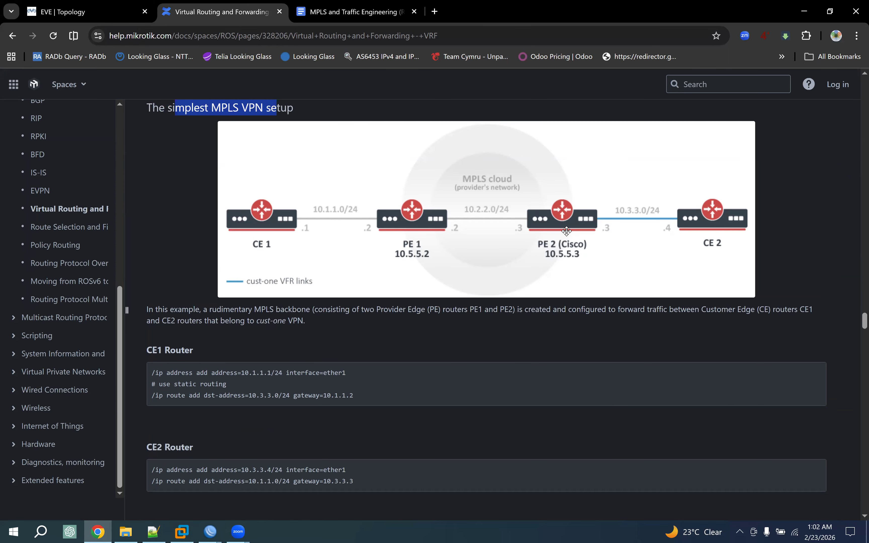
left_click(289, 204)
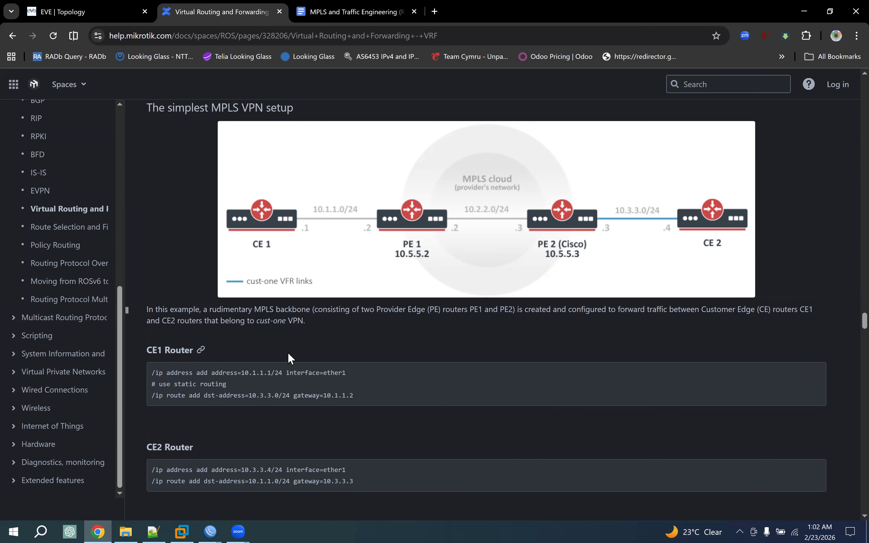
Step: Compare the EVE topology with the MPLS VPN example, reading its Provider Edge description and the CE1 Router commands
left_click(82, 13)
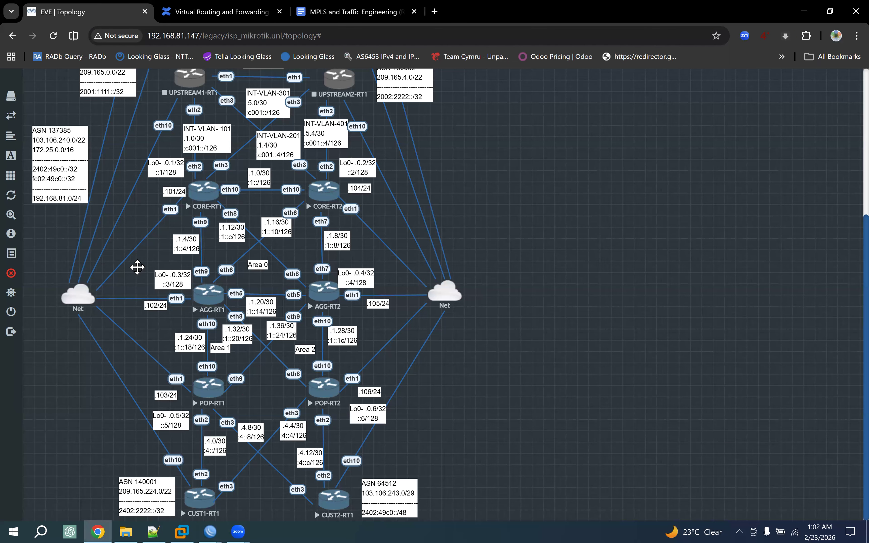
left_click(243, 12)
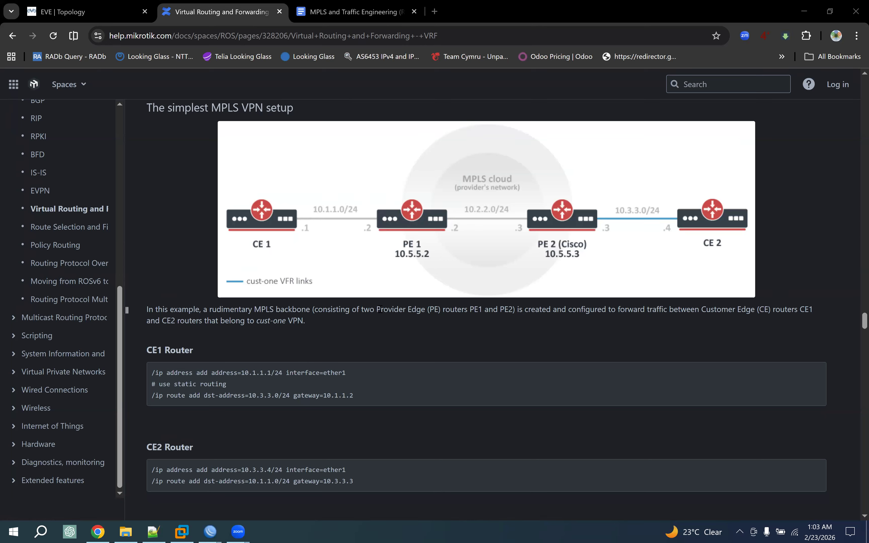
left_click_drag(380, 309, 422, 309)
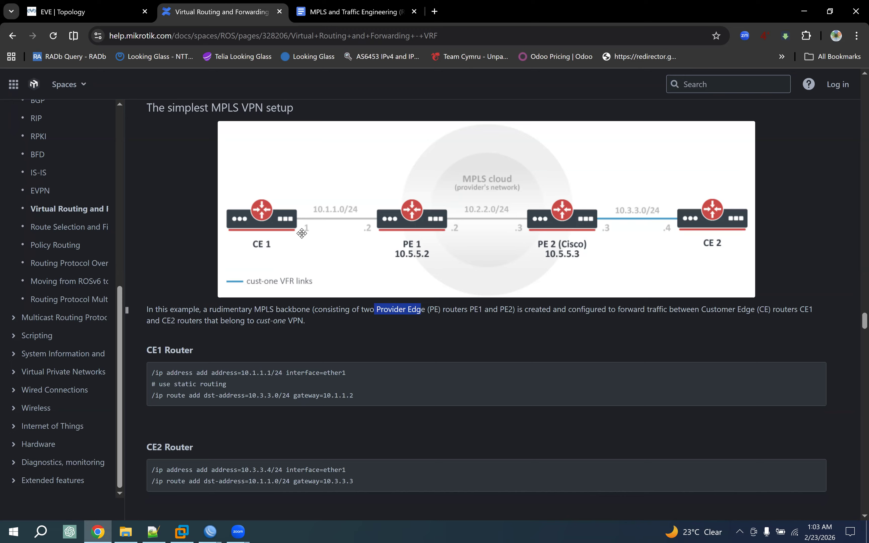
left_click_drag(427, 309, 438, 310)
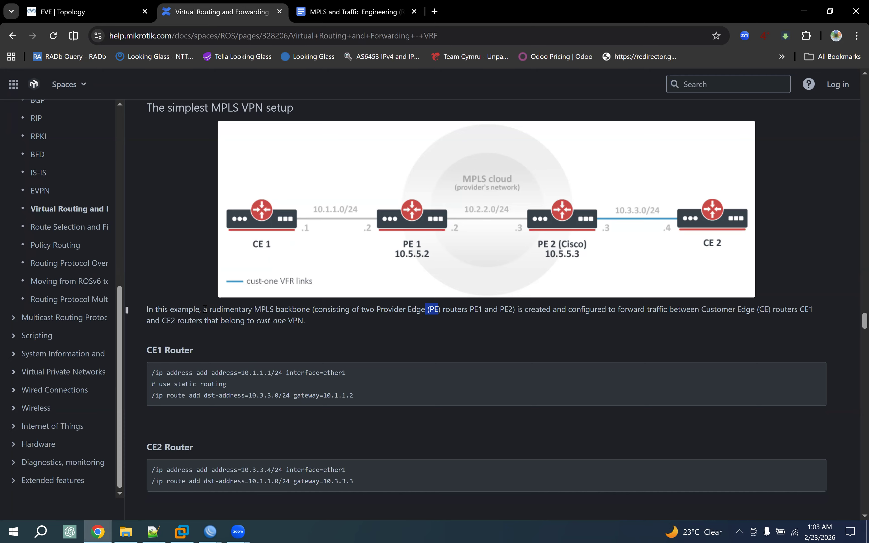
left_click_drag(202, 309, 329, 323)
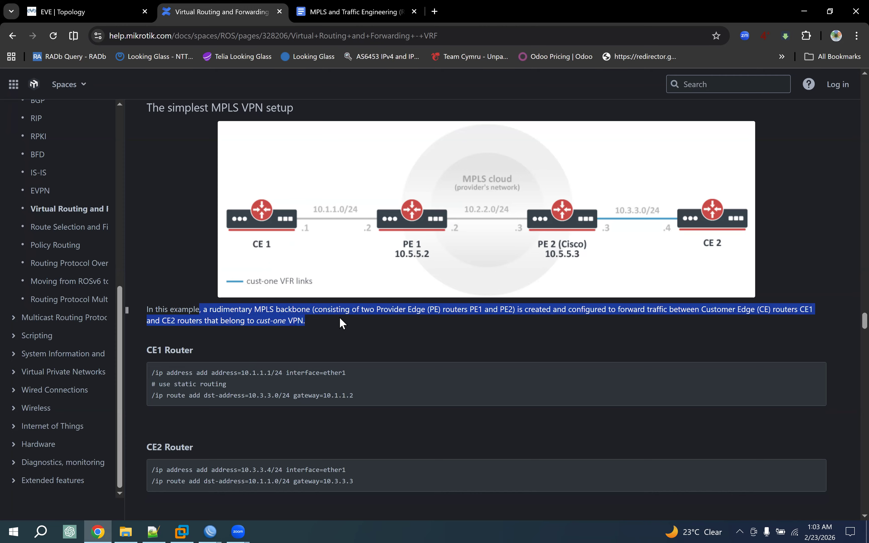
left_click_drag(152, 351, 334, 395)
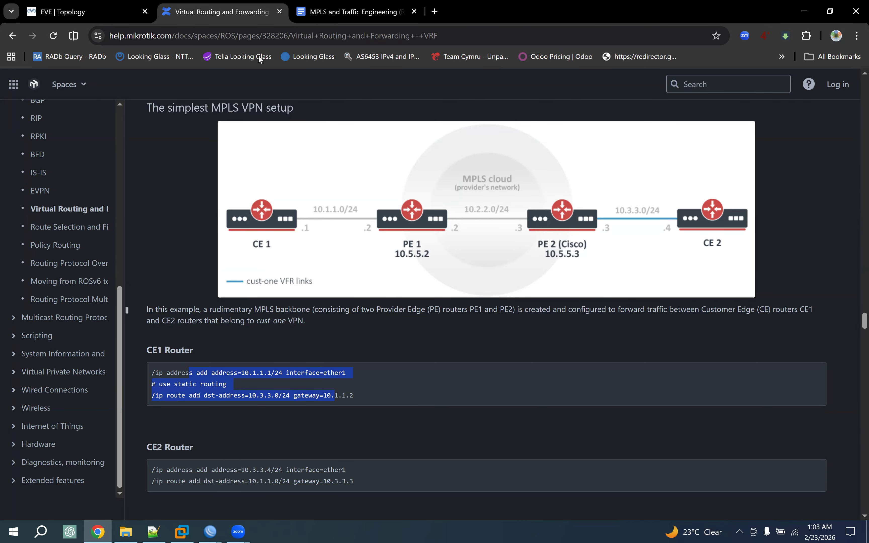
Step: Examine POP-RT1, CUST1-RT1 and the .4.0/30 link between them on the EVE topology
left_click(94, 12)
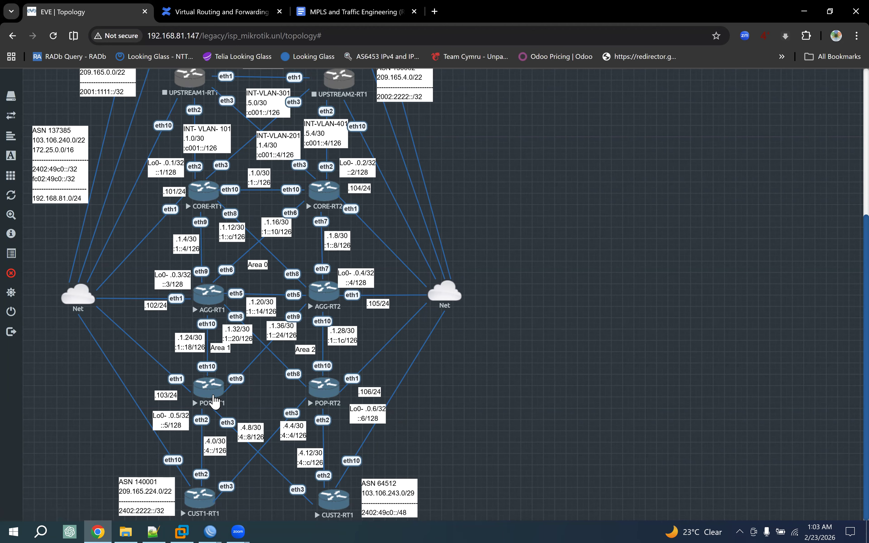
left_click(206, 400, "ctrl")
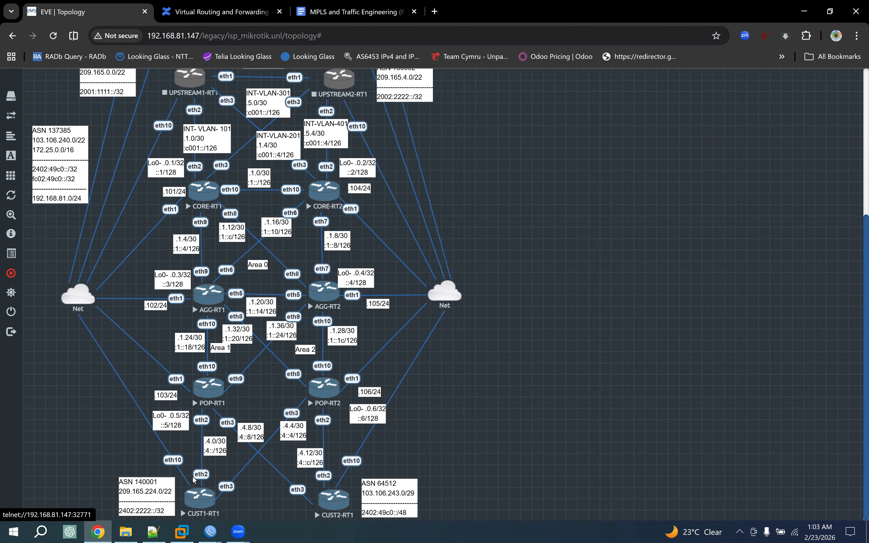
left_click(195, 490, "ctrl")
left_click(207, 440)
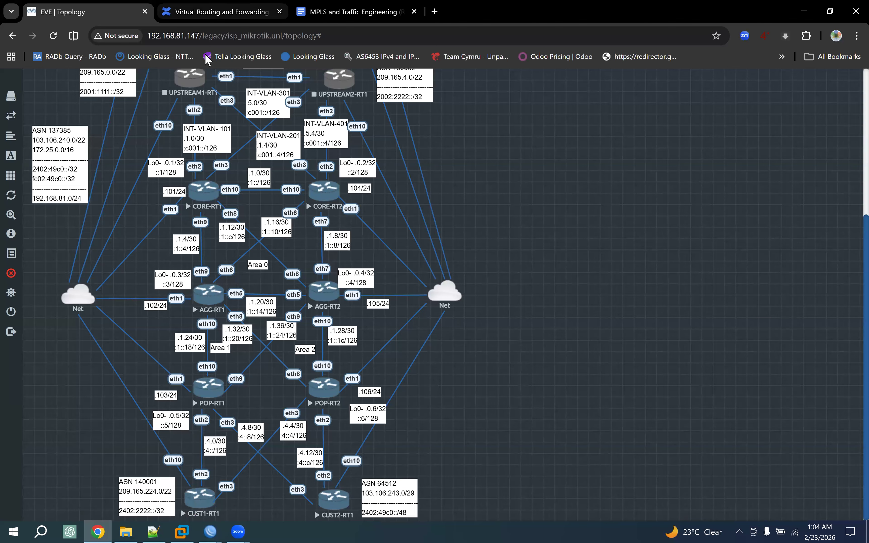
Step: Review the CE2 Router and PE1 Router configuration commands in the VRF documentation's MPLS VPN example
key("ctrl+Tab")
scroll(203, 365, "down", 4)
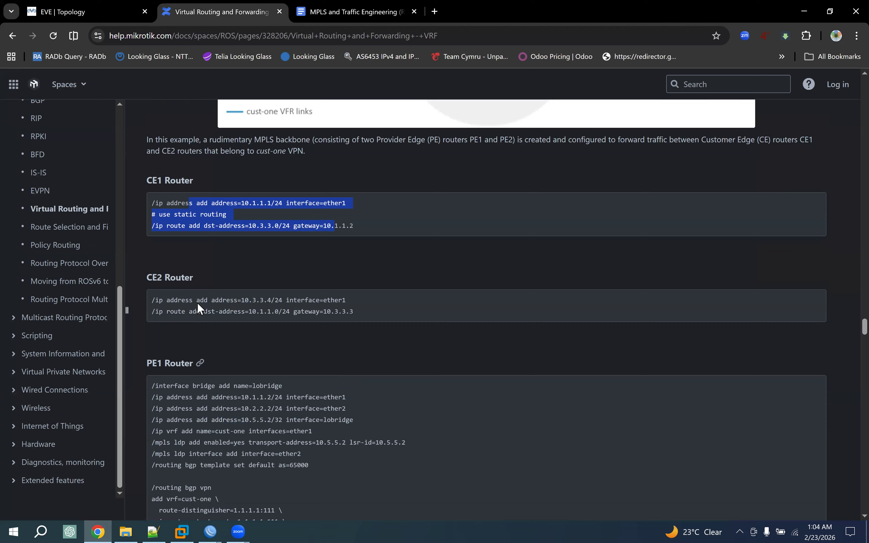
left_click_drag(196, 295, 398, 308)
scroll(395, 307, "down", 4)
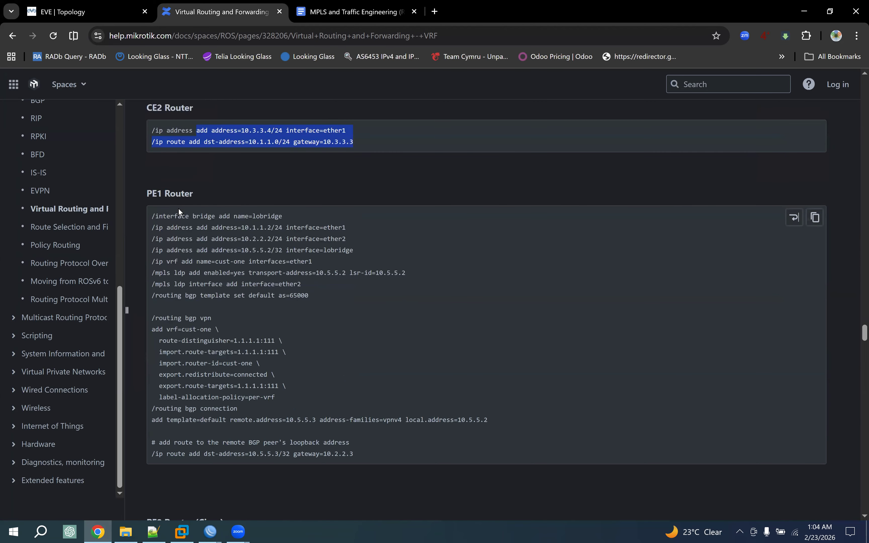
Step: Skim the PE1 Router and PE2 Router (Cisco) configurations in the MPLS VPN example, including the Cisco VRF commands
left_click_drag(147, 194, 186, 194)
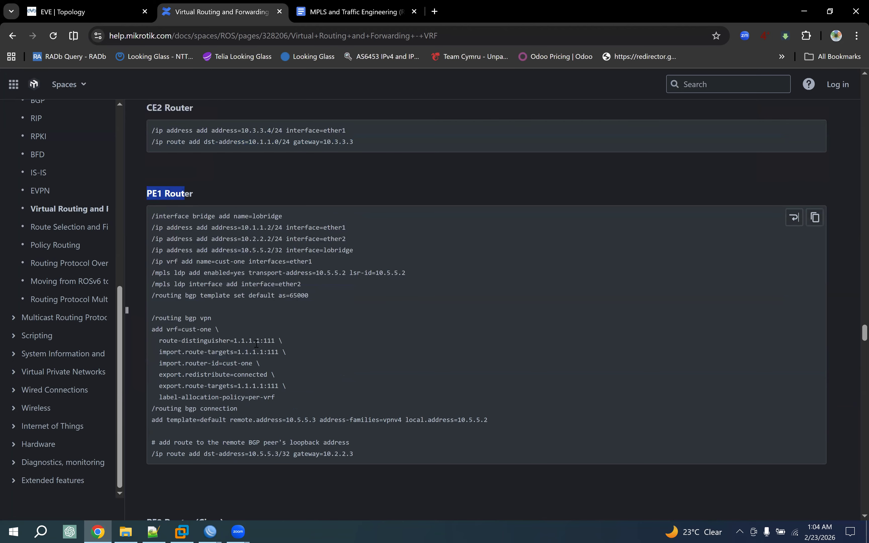
scroll(227, 354, "down", 5)
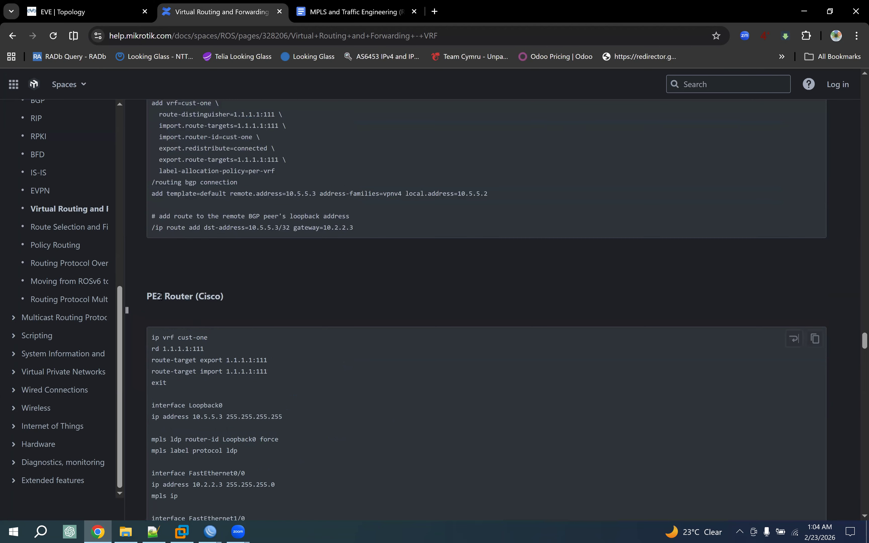
left_click_drag(162, 296, 217, 298)
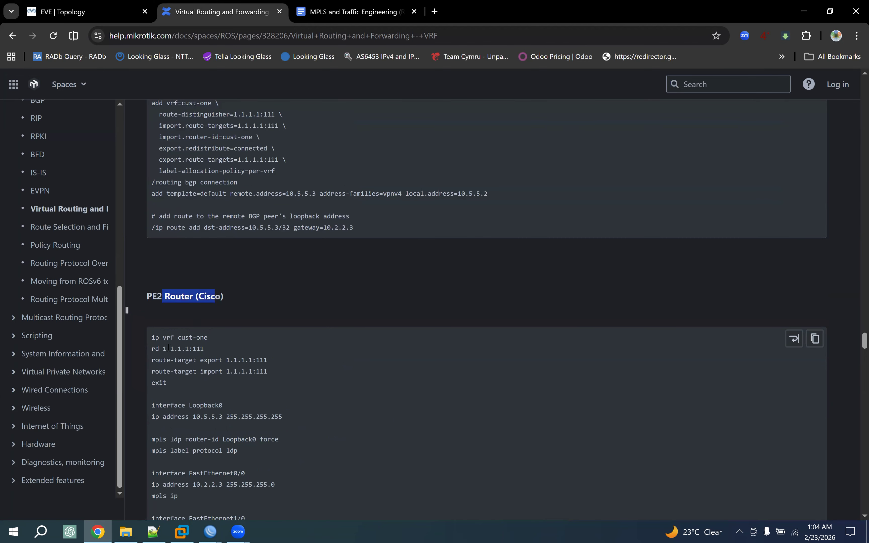
left_click_drag(165, 348, 225, 405)
scroll(226, 400, "up", 6)
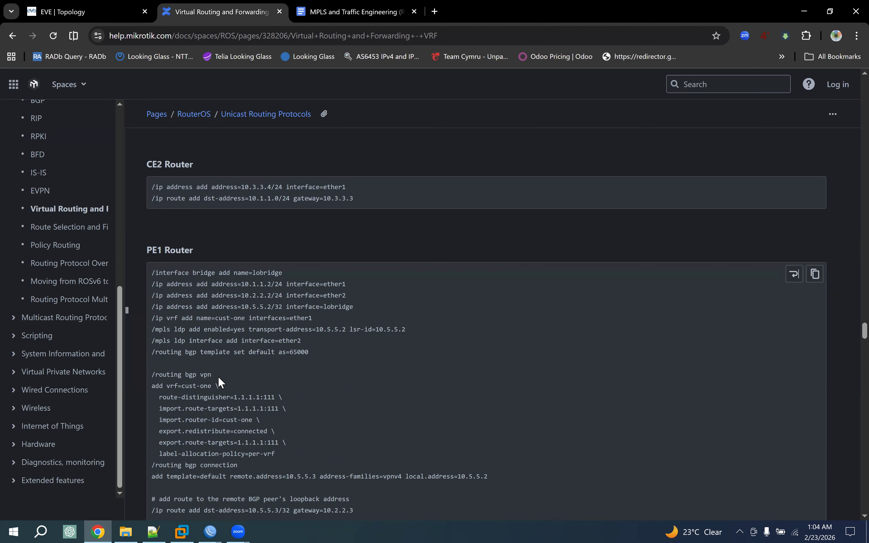
Step: Review the PE1 Router commands that create the lobridge bridge and assign addresses to ether1, ether2 and lobridge
scroll(217, 374, "down", 3)
left_click_drag(153, 138, 198, 146)
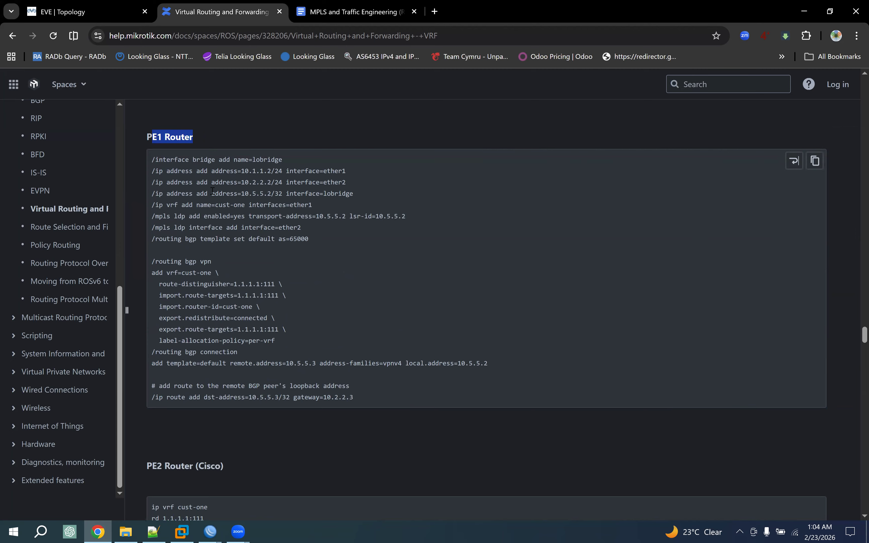
left_click_drag(163, 160, 345, 162)
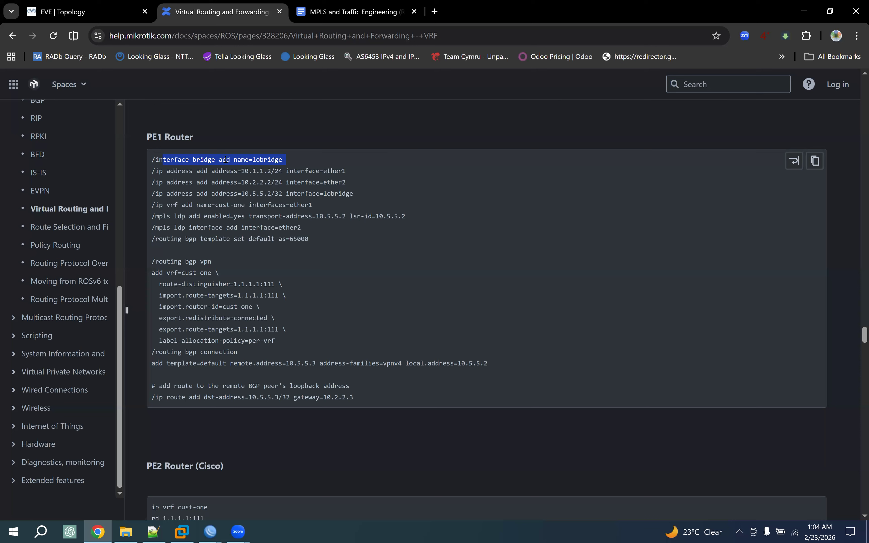
left_click_drag(348, 174, 235, 173)
left_click_drag(349, 181, 218, 181)
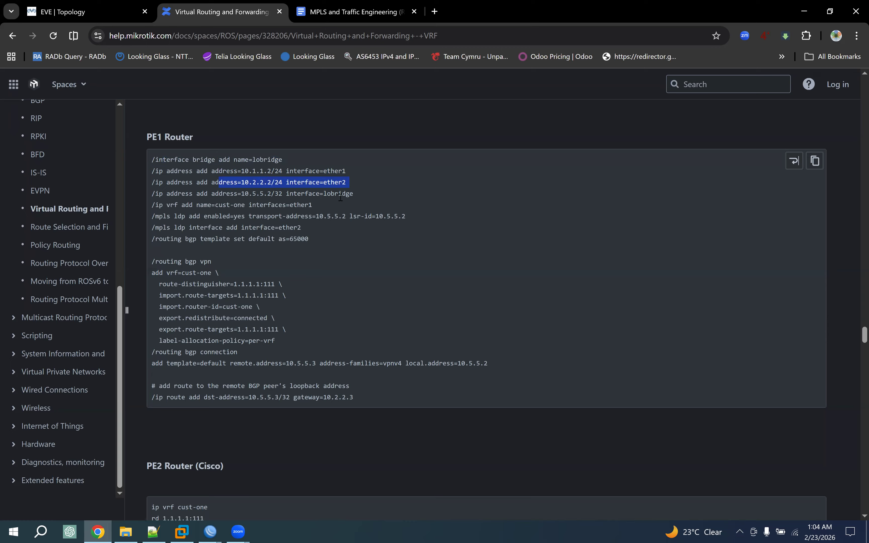
left_click_drag(355, 193, 147, 158)
mouse_move(264, 168)
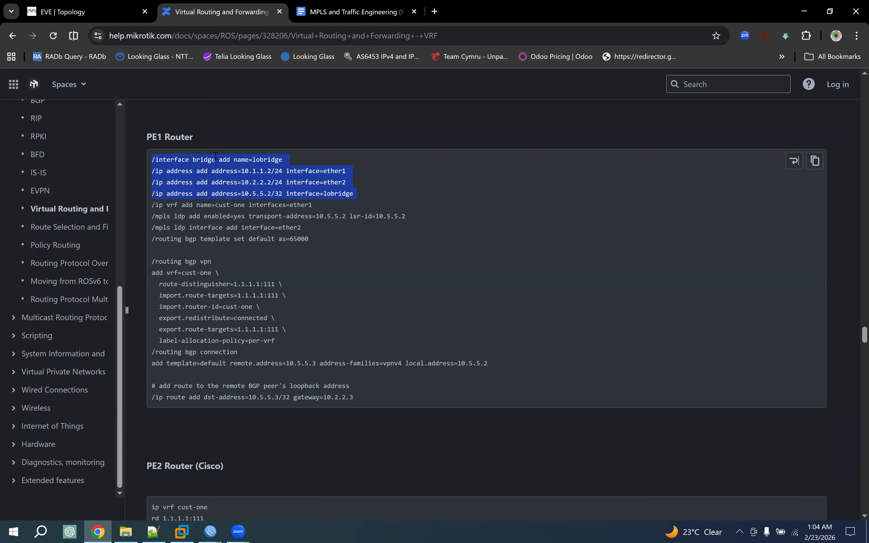
Step: Switch to WinBox and close the router sessions for CORE-RT1, CORE-RT2, AGG-RT1, AGG-RT2 and POP-RT1
left_click(207, 525)
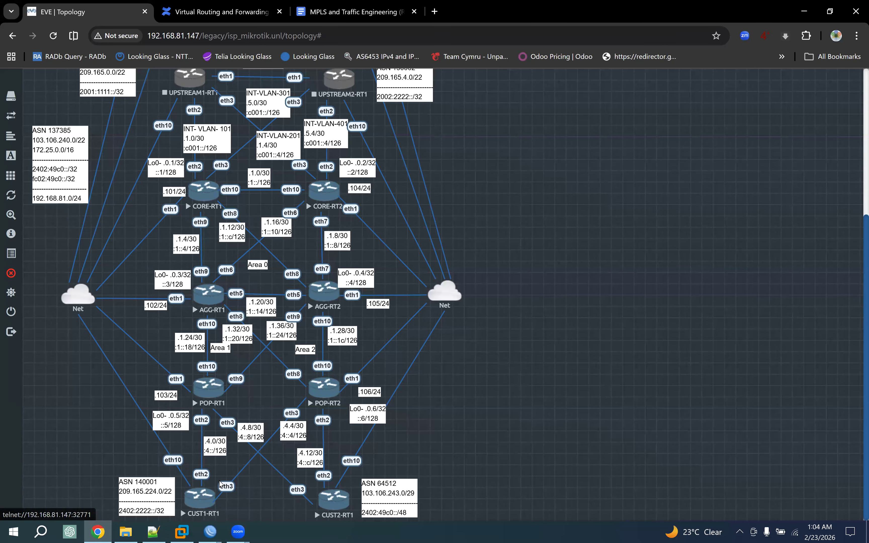
left_click(211, 528)
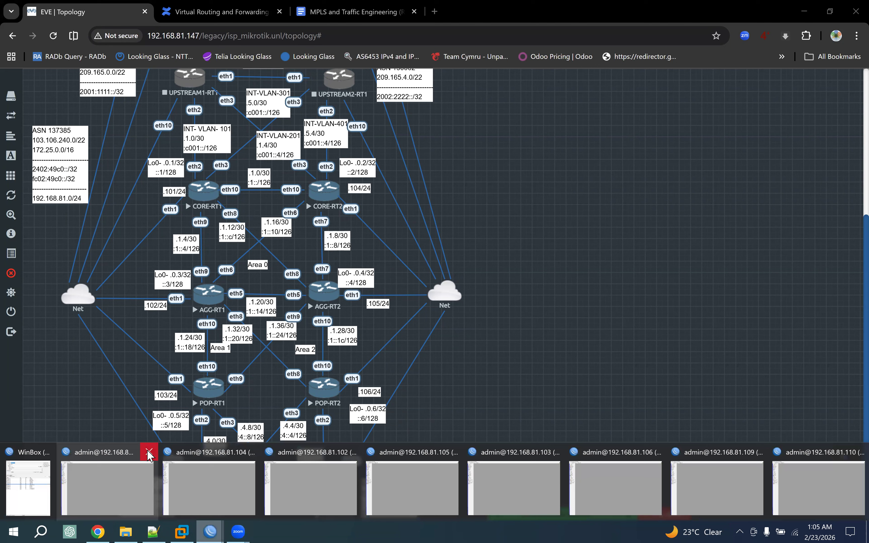
left_click(171, 440)
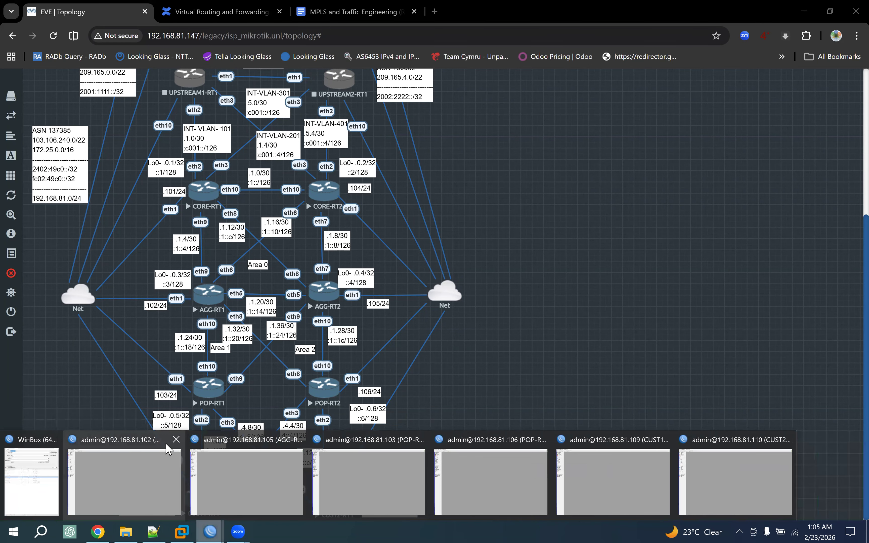
left_click(175, 440)
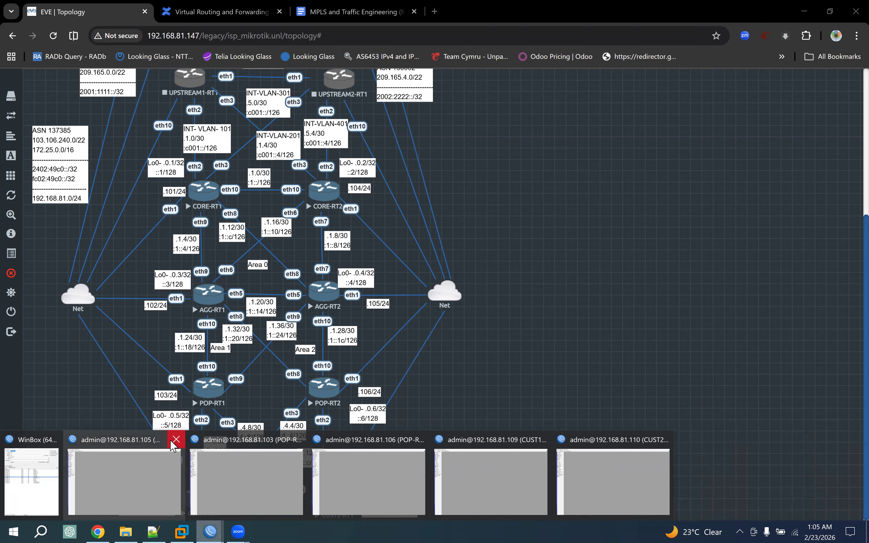
left_click(173, 444)
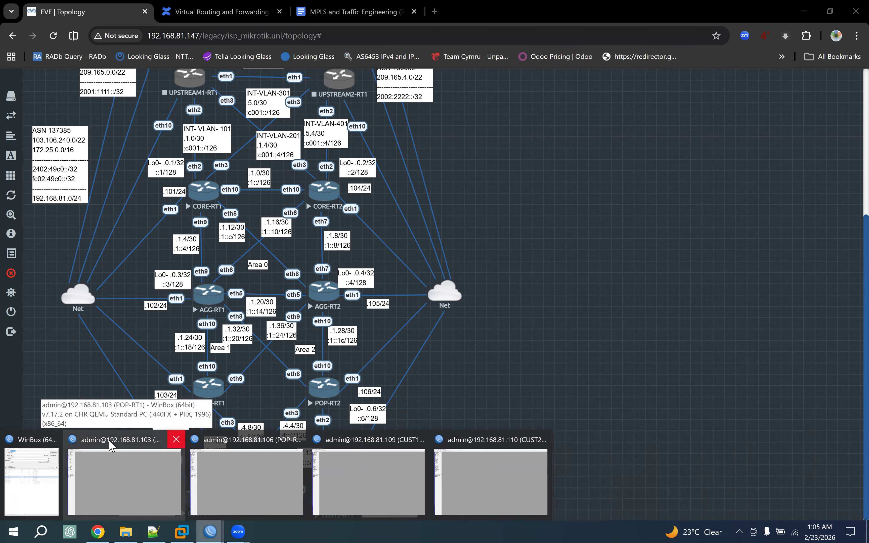
left_click(175, 440)
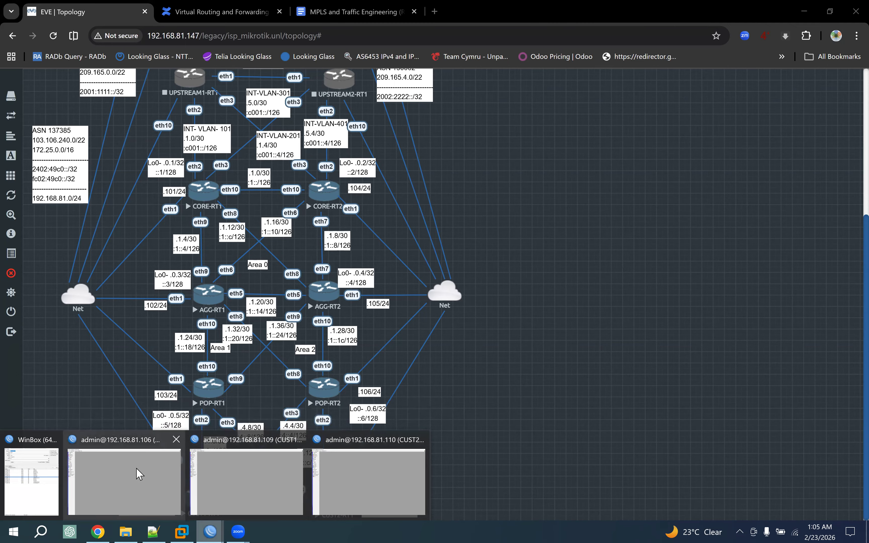
Step: Connect to POP-RT1 at 192.168.81.103 with its saved WinBox entry and maximize the session window
left_click(35, 470)
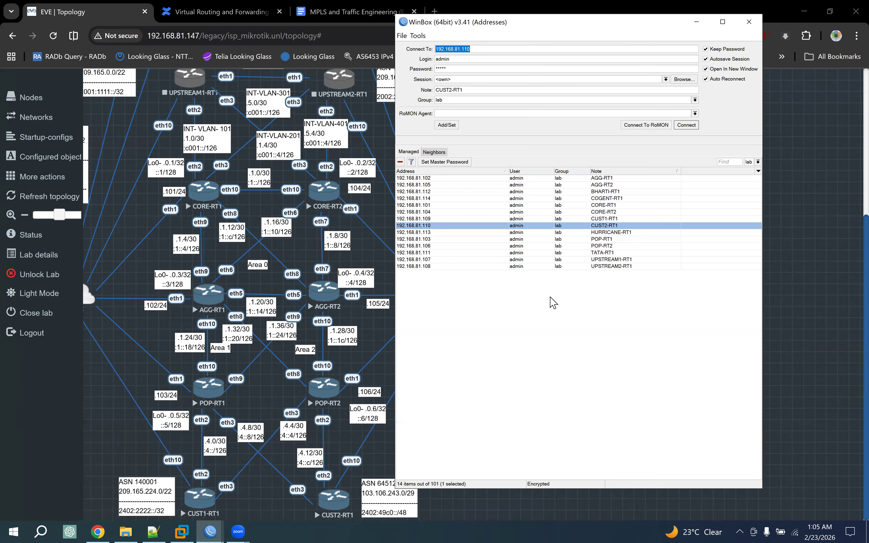
left_click(598, 240)
left_click(686, 125)
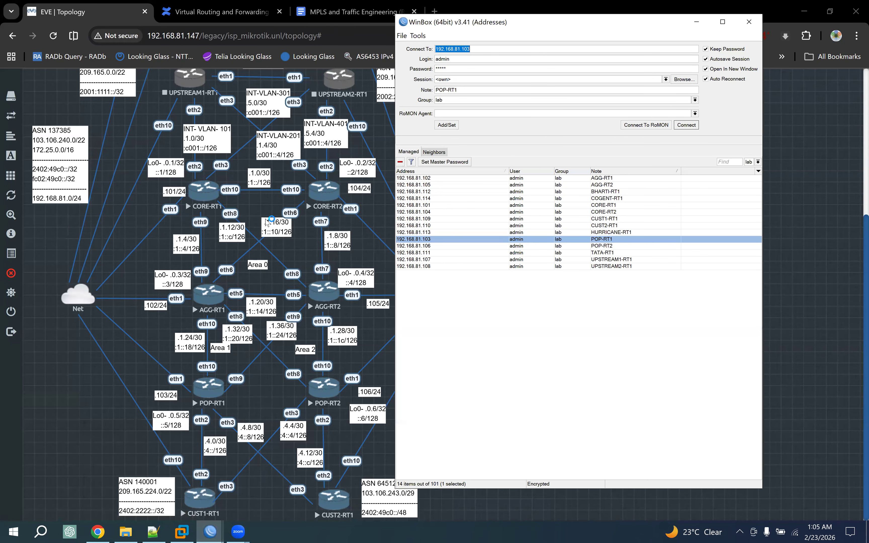
left_click(815, 22)
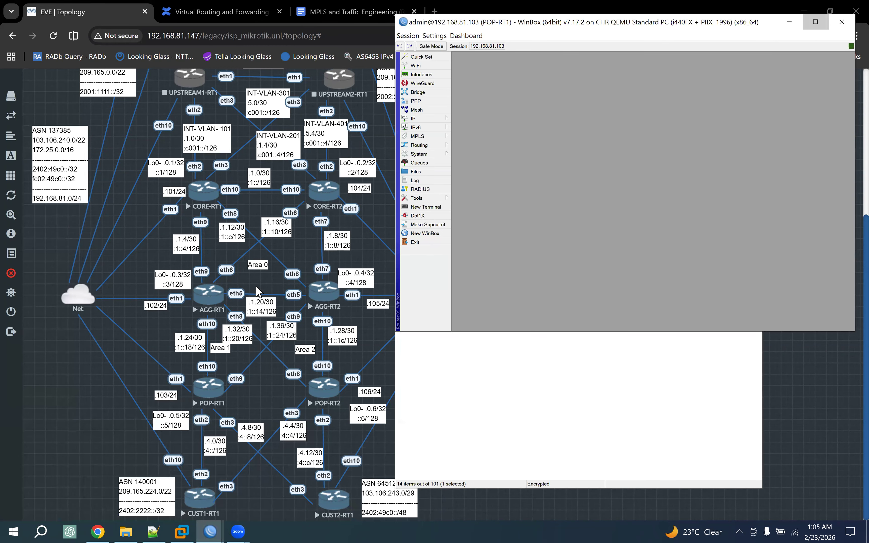
Step: Open POP-RT1's IP address list and bridge list, arranging them one above the other for inspection
left_click(40, 101)
left_click(74, 110)
left_click_drag(675, 157, 305, 89)
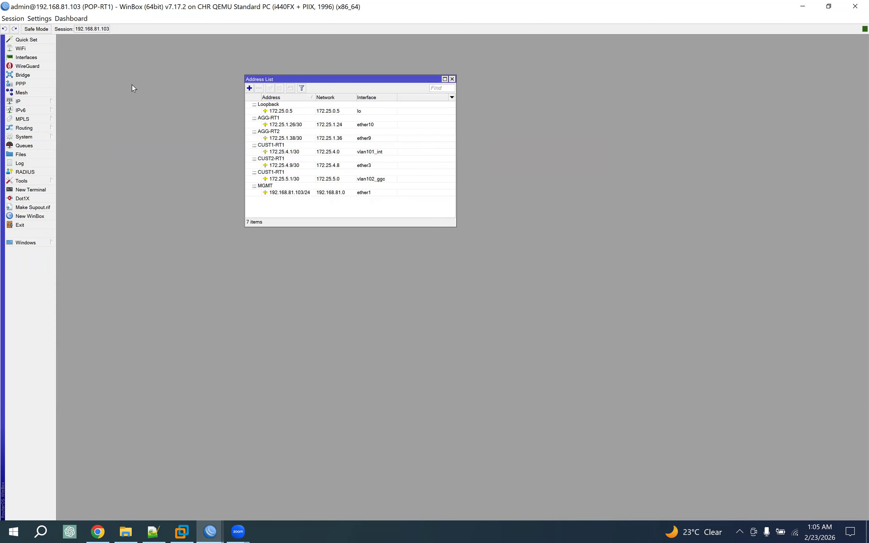
left_click(32, 76)
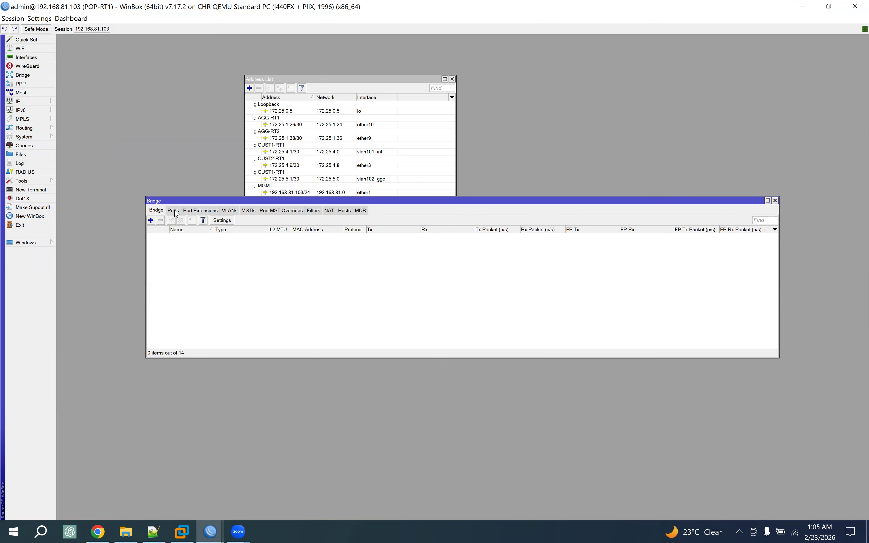
left_click_drag(334, 205, 298, 248)
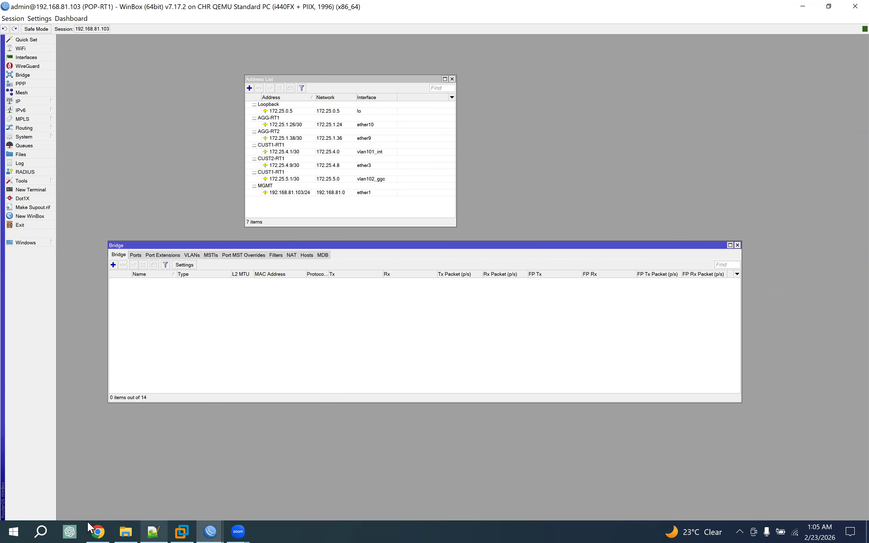
Step: Compare the documented PE1 bridge and address commands with POP-RT1's loopback address on lo, and close the bridge list
left_click(97, 531)
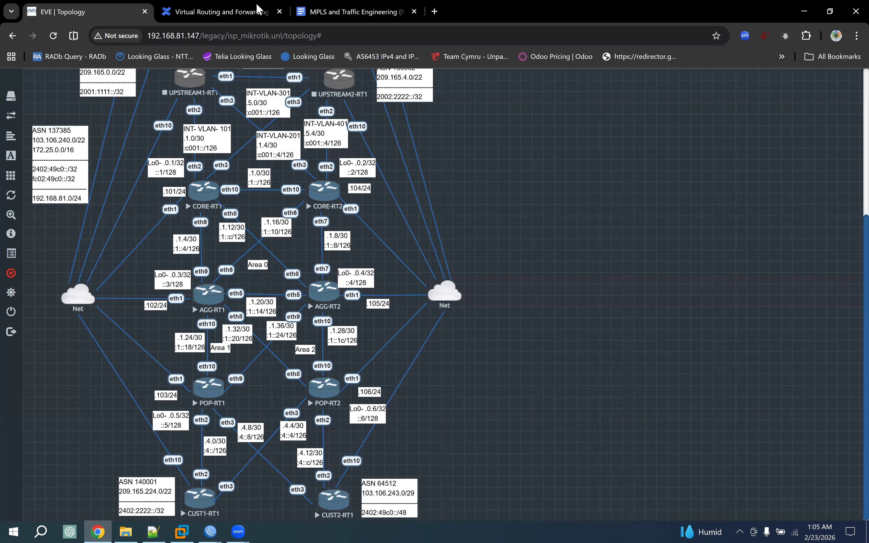
left_click(223, 18)
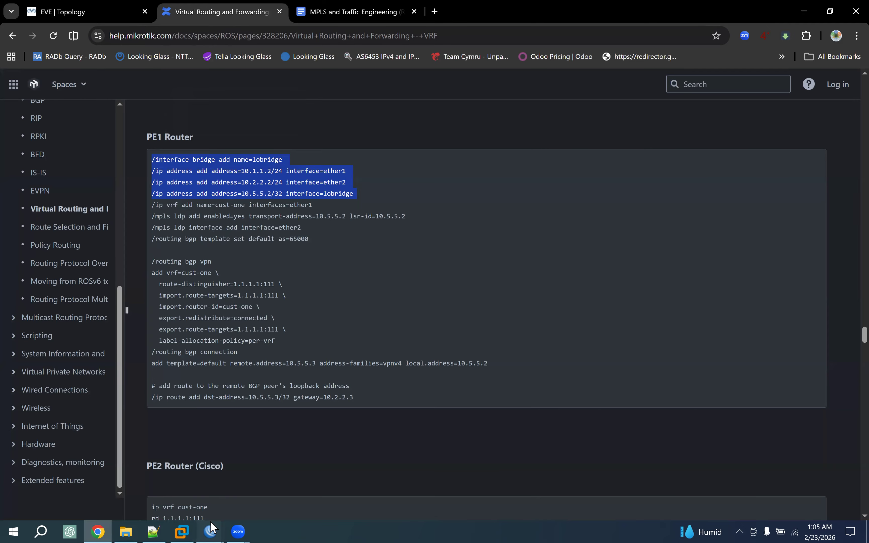
mouse_move(213, 527)
left_click(481, 476)
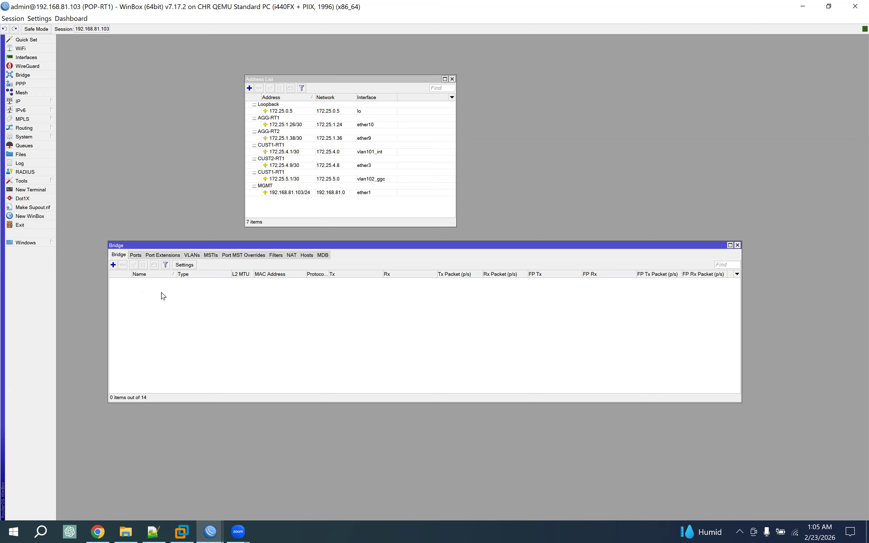
left_click(375, 112)
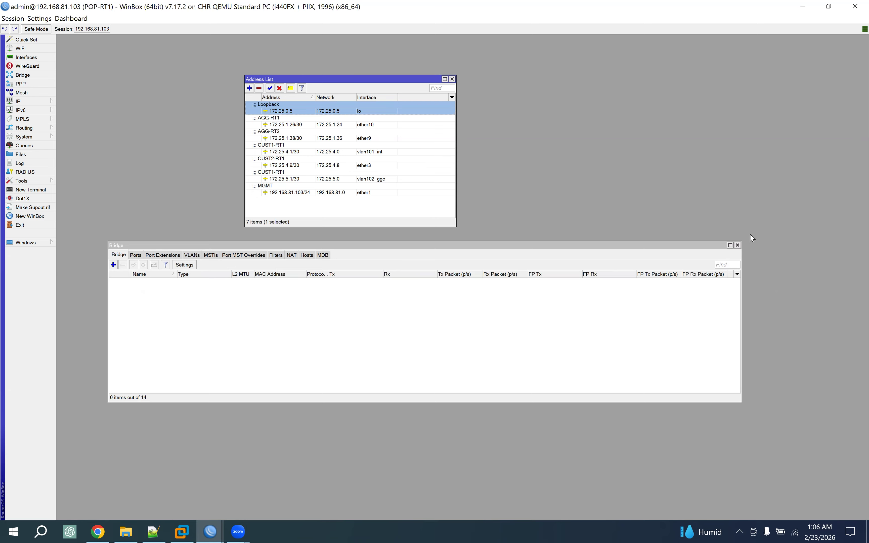
left_click(737, 245)
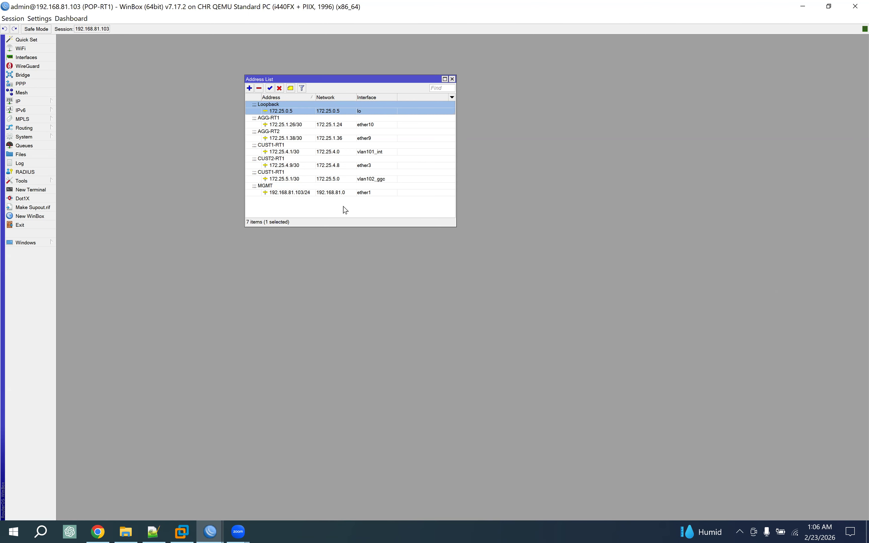
Step: Return to the VRF documentation and study the PE1 command that adds the cust-one VRF on ether1
left_click(96, 532)
left_click_drag(154, 205, 324, 206)
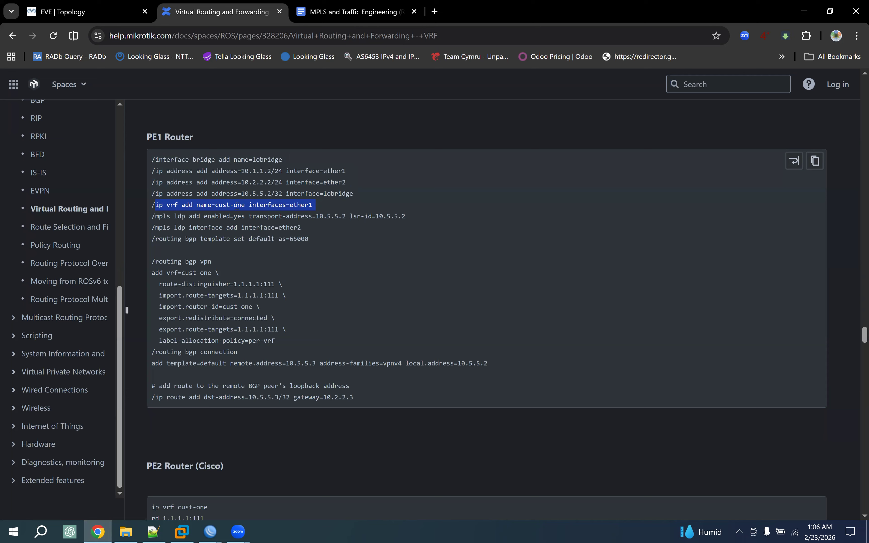
left_click(283, 206)
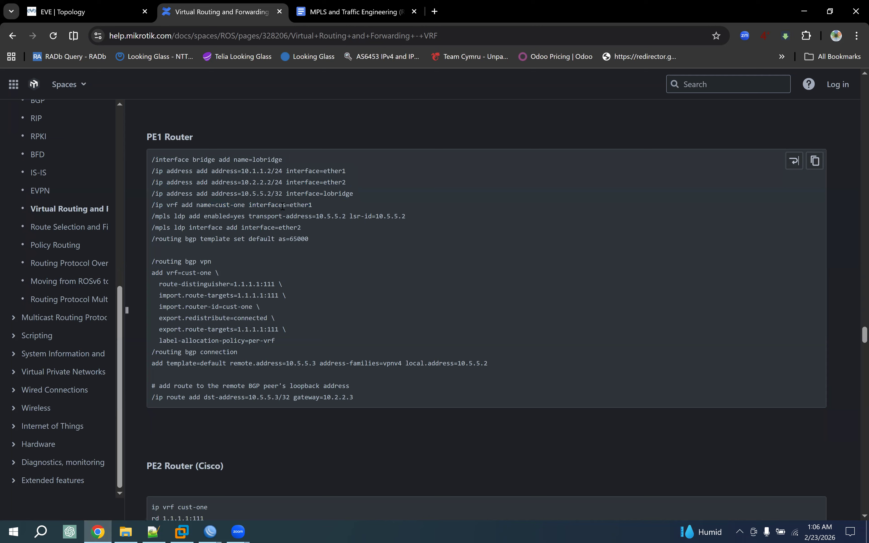
left_click_drag(316, 205, 151, 210)
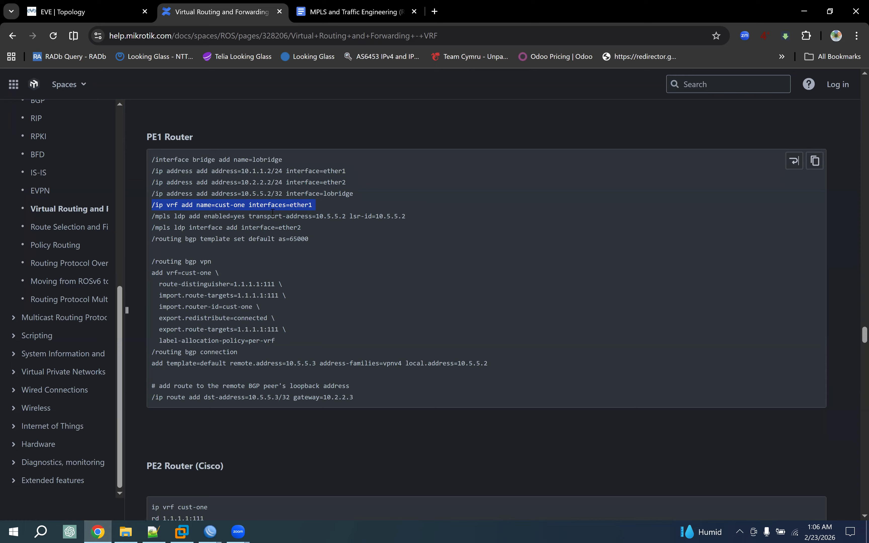
Step: Review the PE1 MPLS LDP commands and the BGP template command that sets AS 65000
left_click_drag(162, 217, 407, 226)
left_click(167, 218)
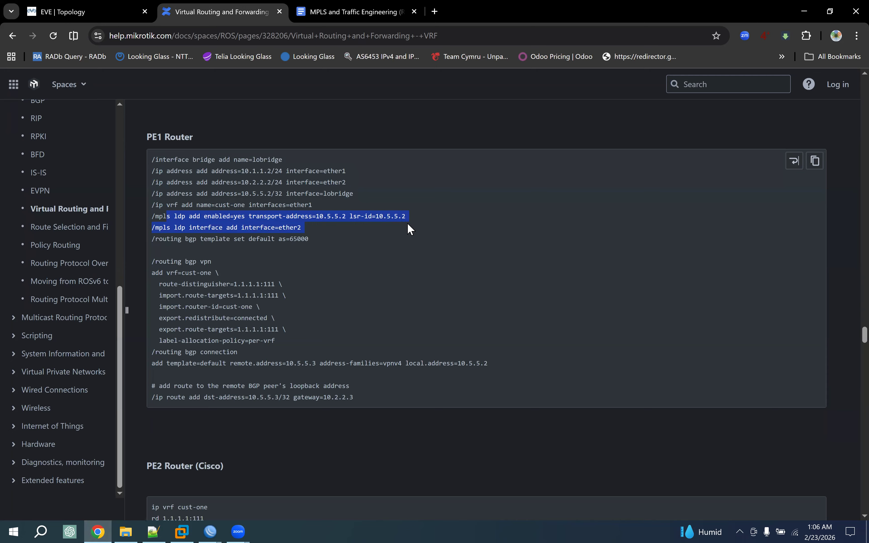
left_click_drag(170, 239, 324, 244)
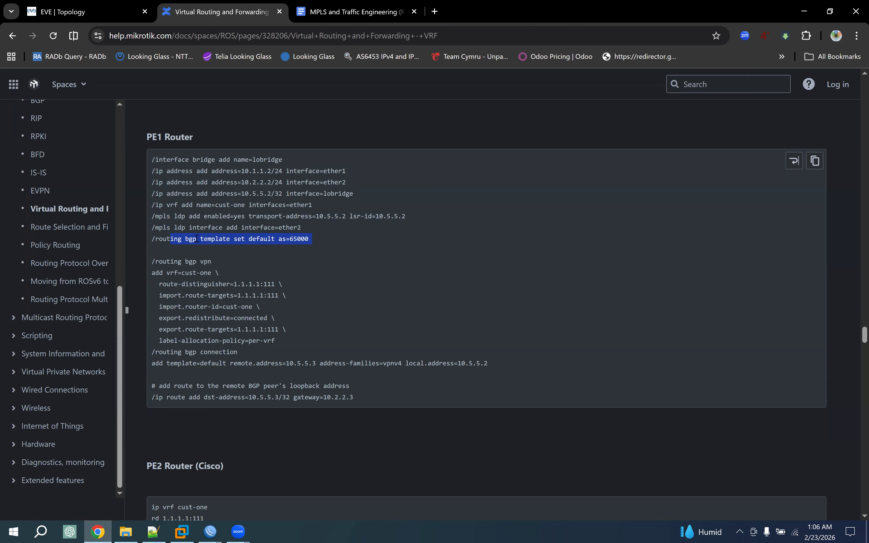
left_click_drag(166, 239, 193, 240)
left_click_drag(367, 244, 365, 244)
Step: Check the PE1 VRF's ether1 interface against the CE1 and CE2 interface commands and the MPLS VPN diagram
triple_click(287, 204)
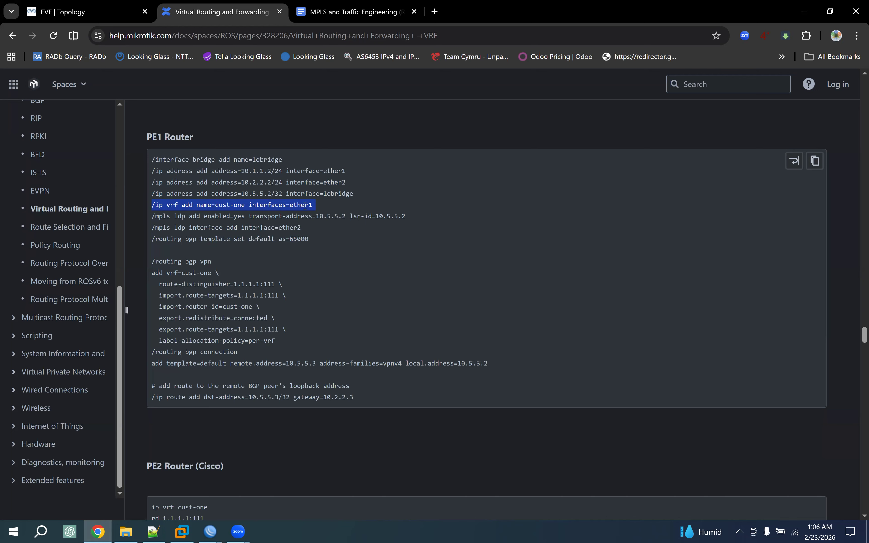
scroll(374, 251, "up", 8)
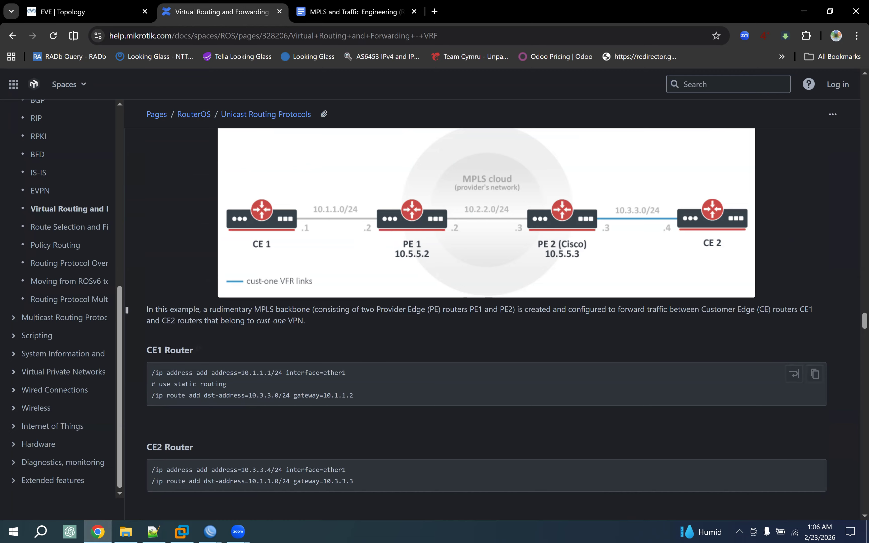
left_click_drag(181, 350, 171, 351)
double_click(346, 375)
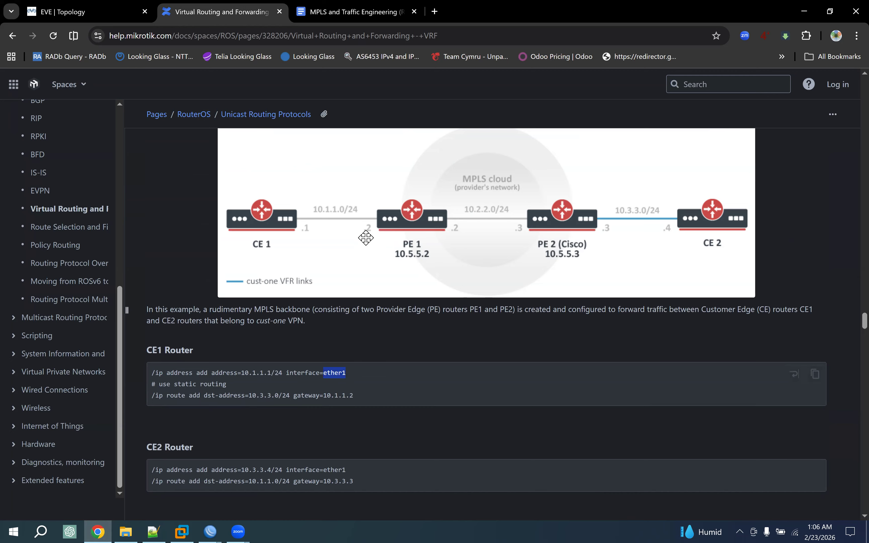
double_click(329, 469)
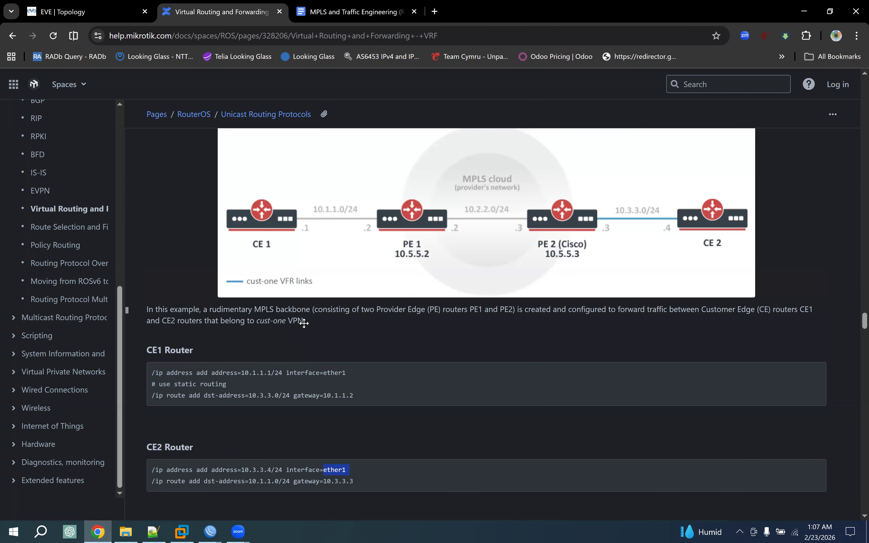
scroll(303, 323, "up", 5)
scroll(302, 321, "up", 4)
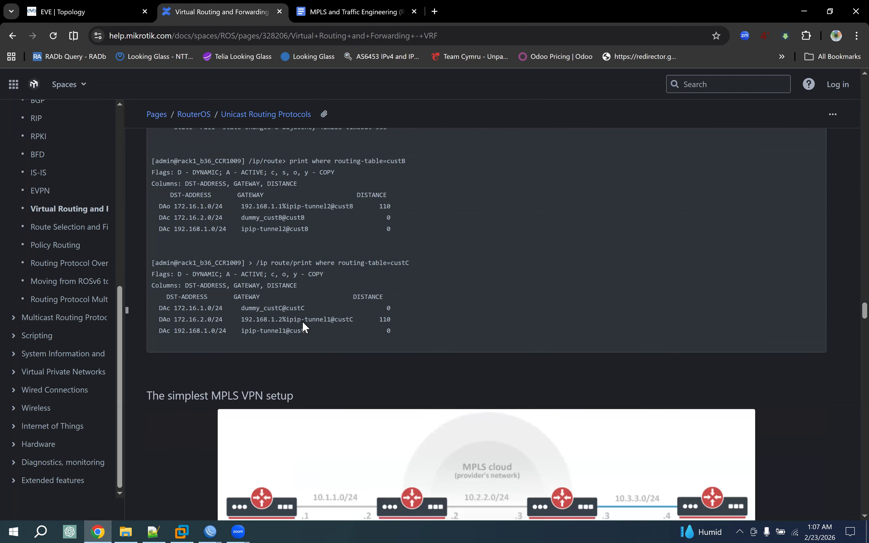
Step: Review the custB and custC VRF example results and the simplest MPLS VPN diagram in the documentation
scroll(303, 322, "down", 2)
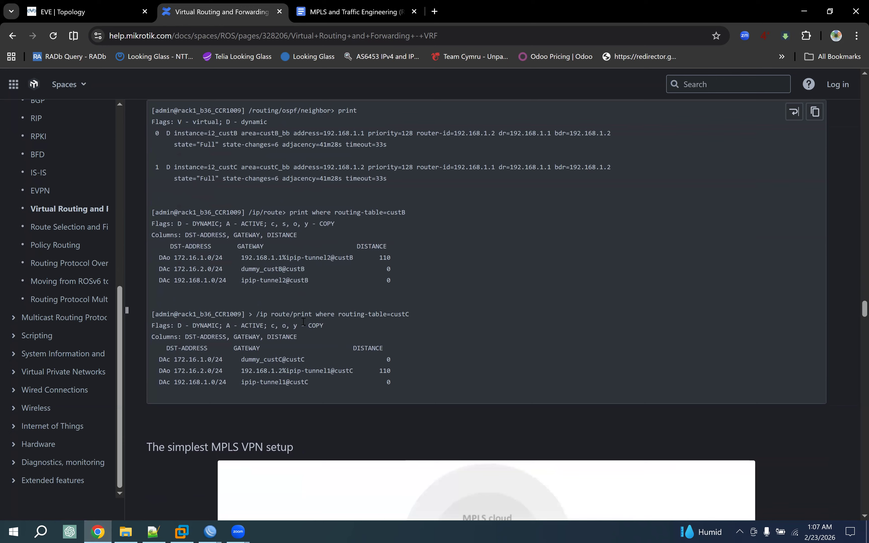
scroll(302, 324, "up", 5)
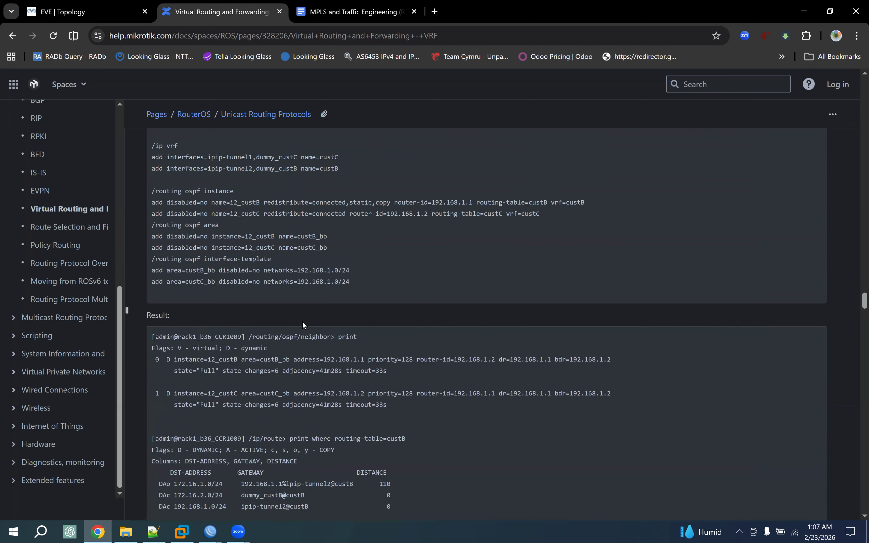
scroll(302, 321, "down", 2)
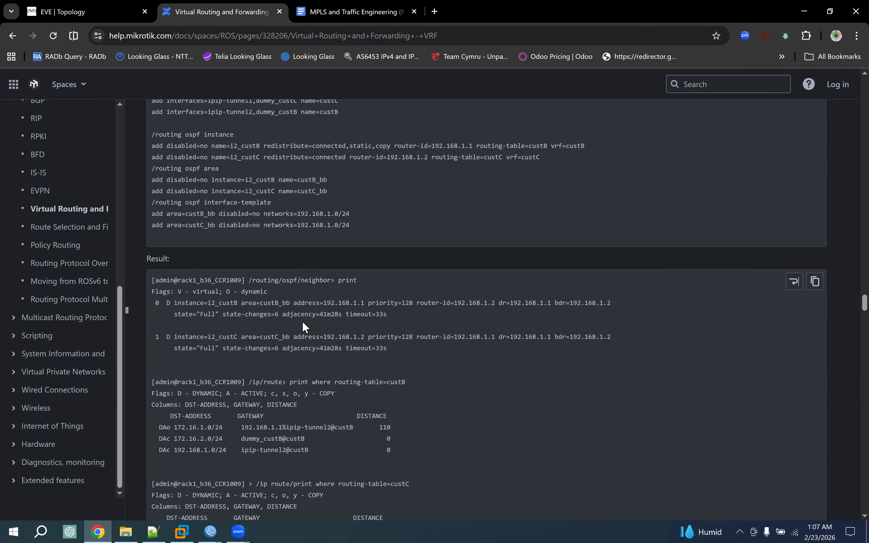
scroll(302, 320, "up", 8)
scroll(303, 320, "up", 1)
scroll(303, 325, "down", 20)
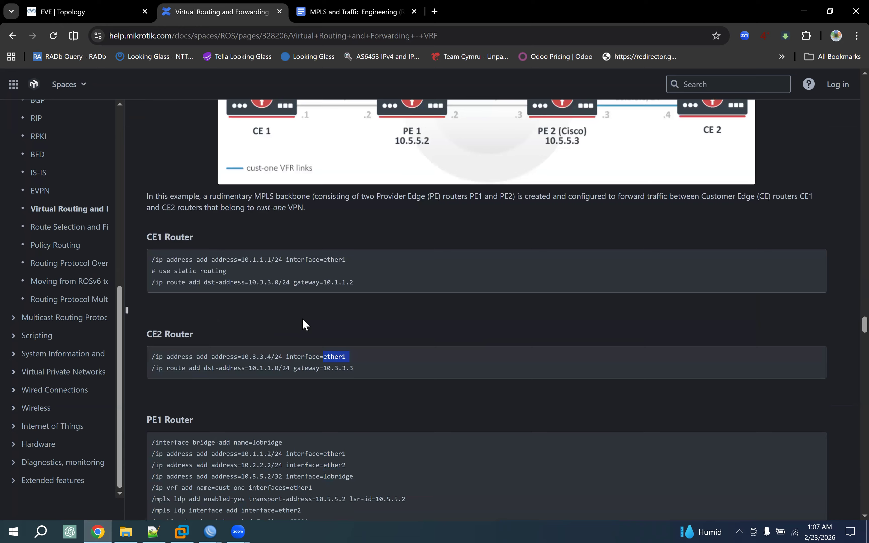
scroll(305, 324, "down", 4)
scroll(304, 319, "up", 9)
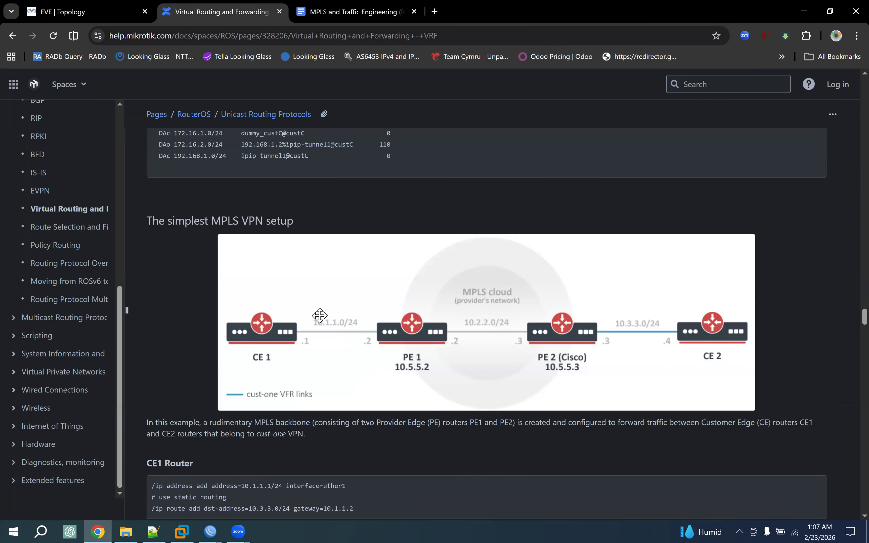
scroll(319, 316, "down", 1)
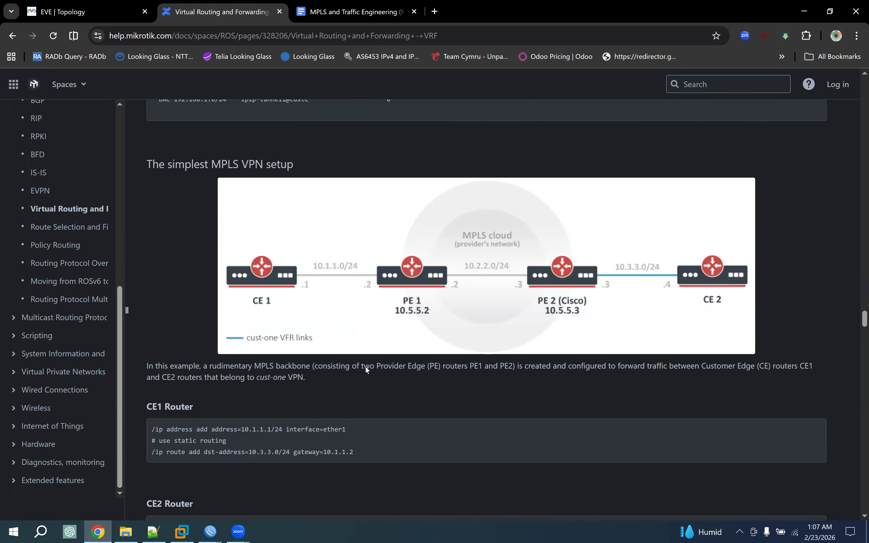
scroll(367, 370, "down", 5)
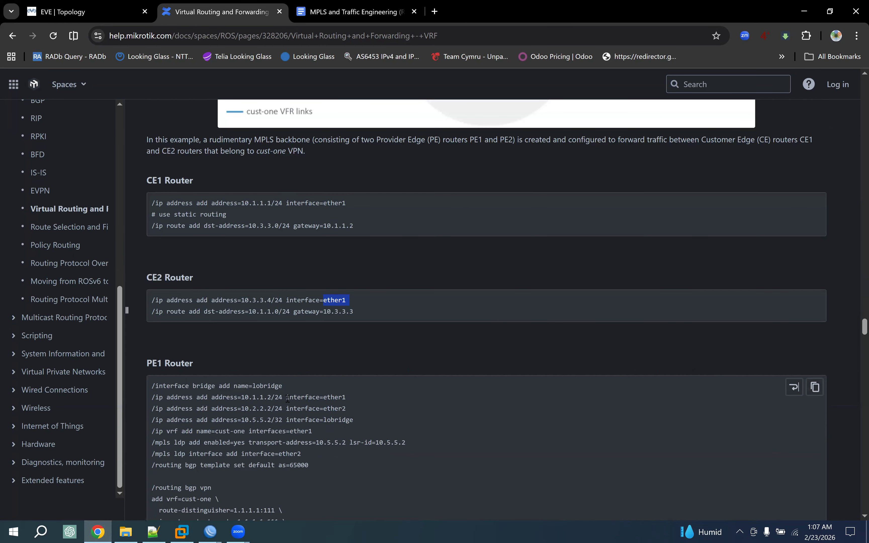
Step: Compare the PE1 address commands for ether1 and ether2 with the CE1 ether1 address command
left_click_drag(244, 400, 417, 404)
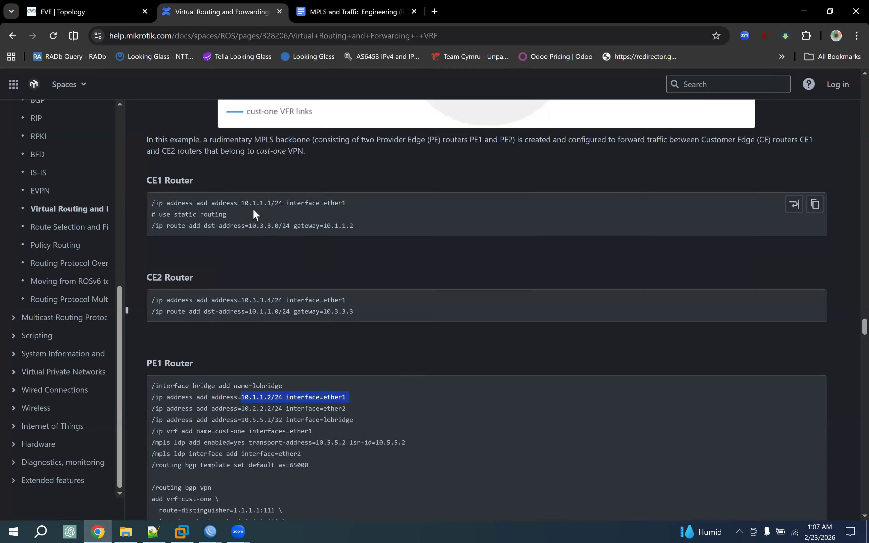
left_click_drag(245, 204, 279, 203)
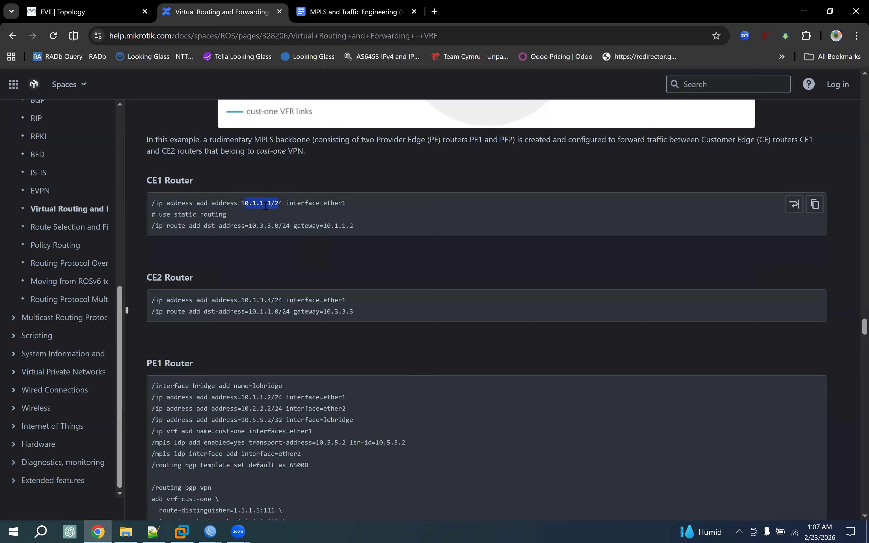
left_click_drag(272, 397, 365, 402)
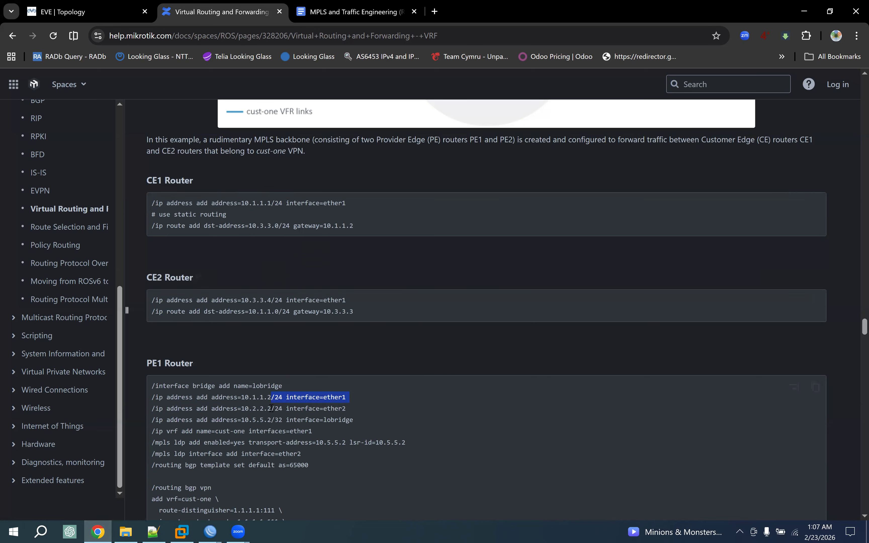
left_click_drag(272, 407, 356, 409)
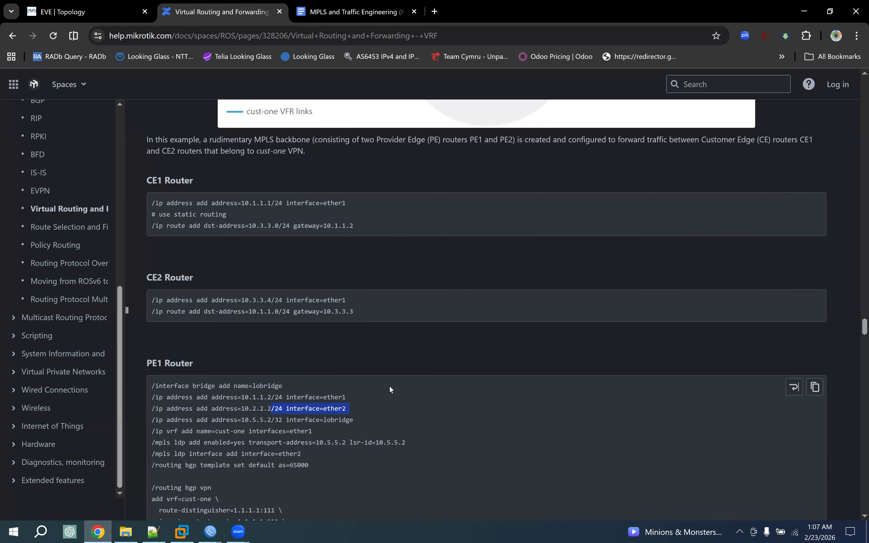
Step: Examine the PE1 command that assigns ether1 to the cust-one VRF
scroll(390, 387, "down", 3)
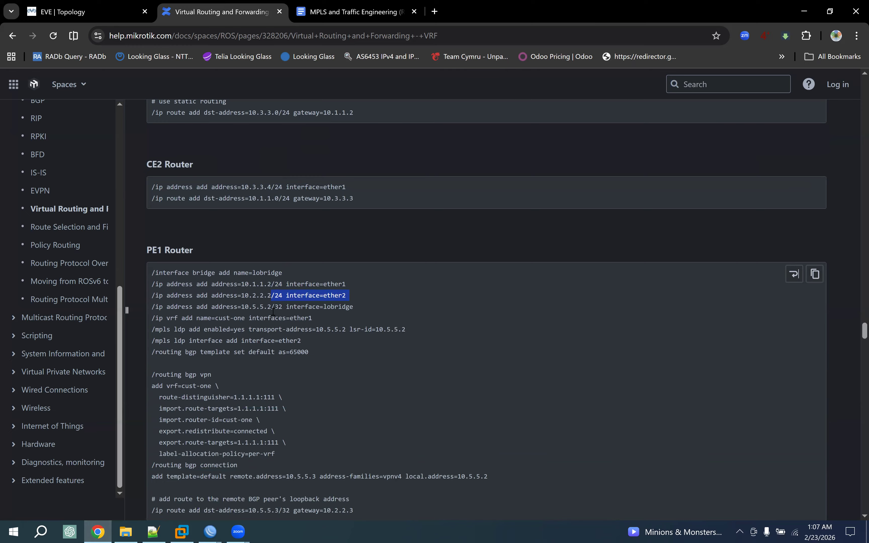
left_click_drag(160, 318, 363, 317)
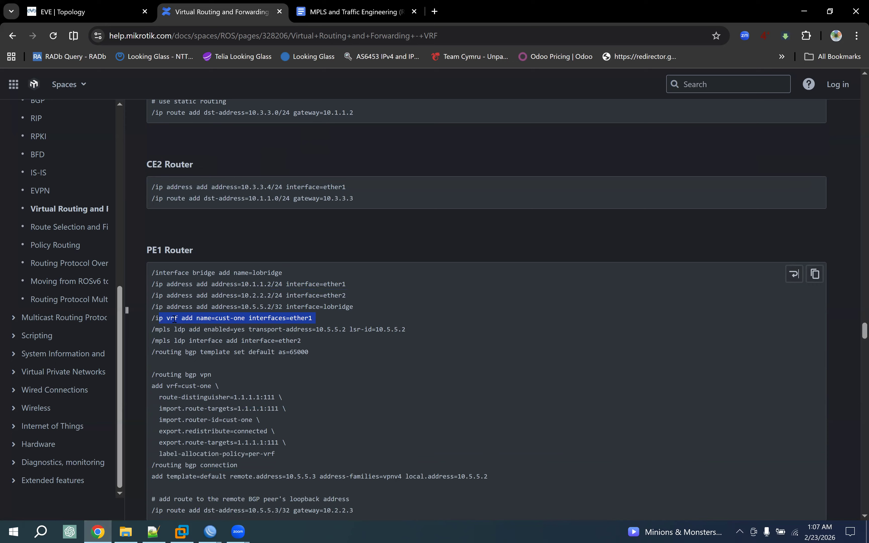
left_click_drag(197, 319, 140, 319)
left_click(322, 323)
Step: Check the EVE topology, then switch to POP-RT1's WinBox session and examine ether10 towards AGG-RT1 in its interface list
left_click(97, 14)
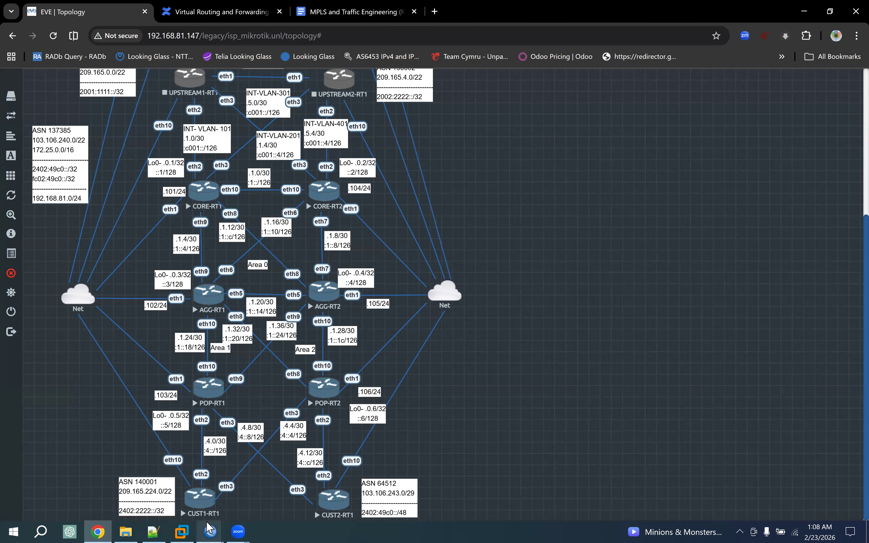
mouse_move(210, 531)
left_click(215, 527)
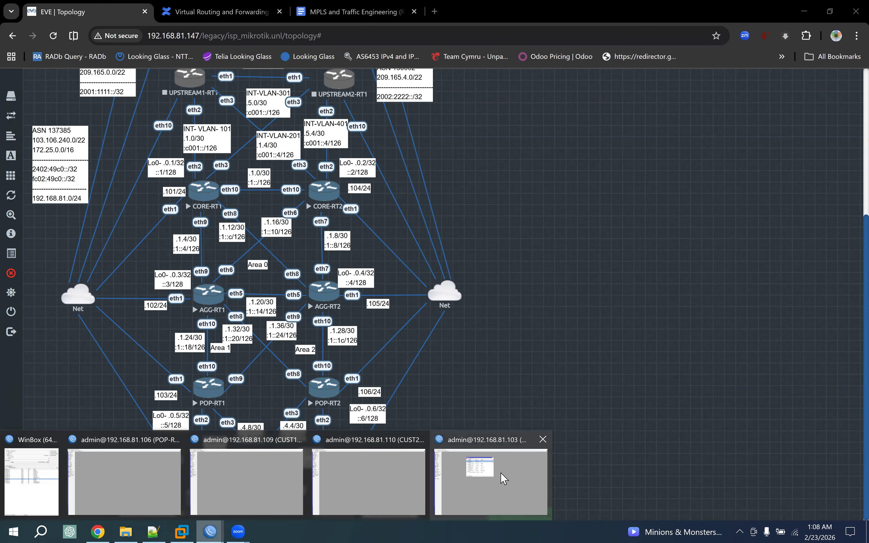
left_click(494, 477)
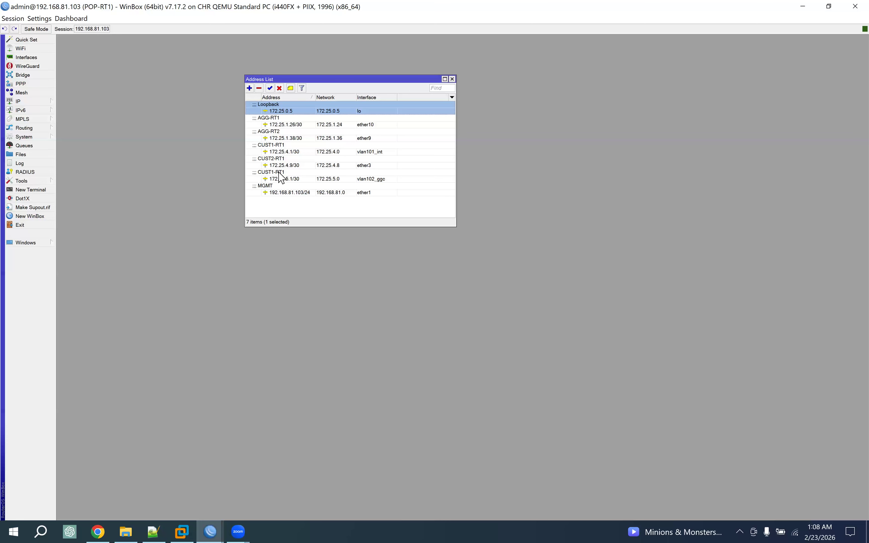
left_click(34, 59)
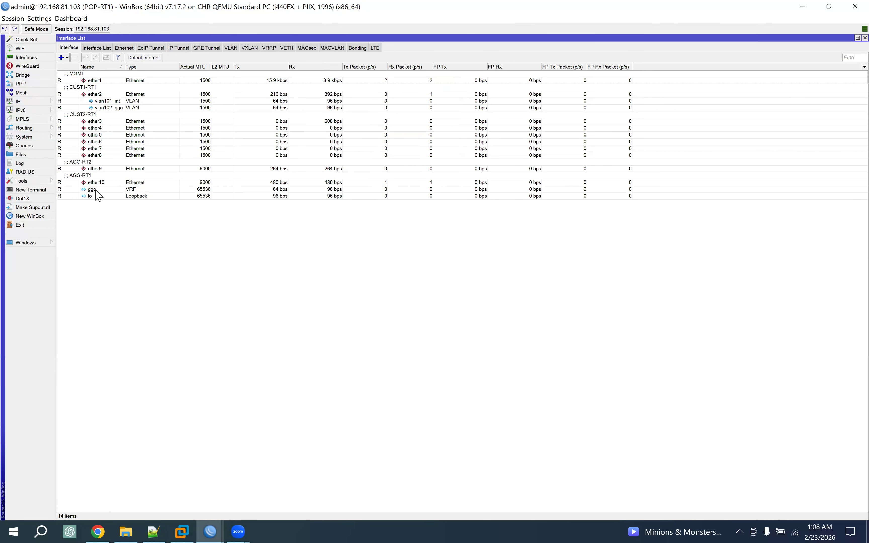
left_click(95, 183)
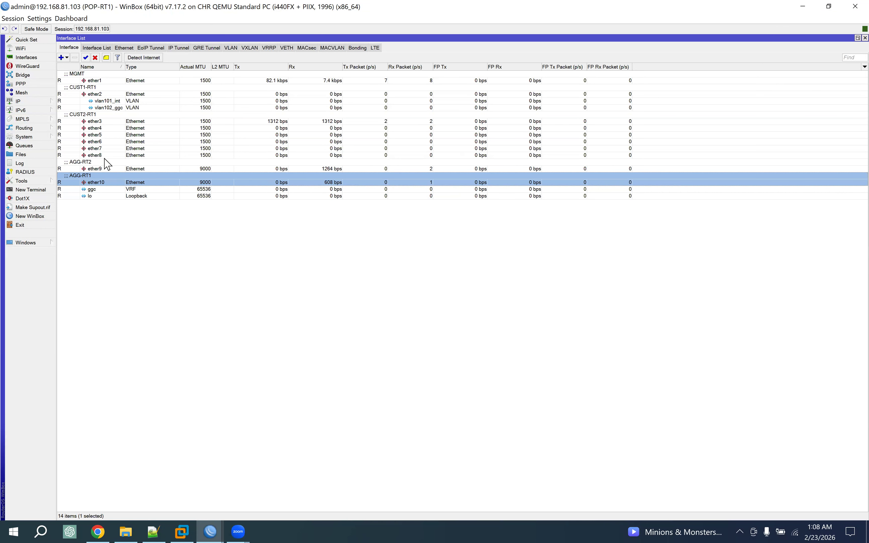
Step: Compare the vlan101_int and vlan102_ggc interfaces under ether2 towards CUST1-RT1
left_click(111, 102)
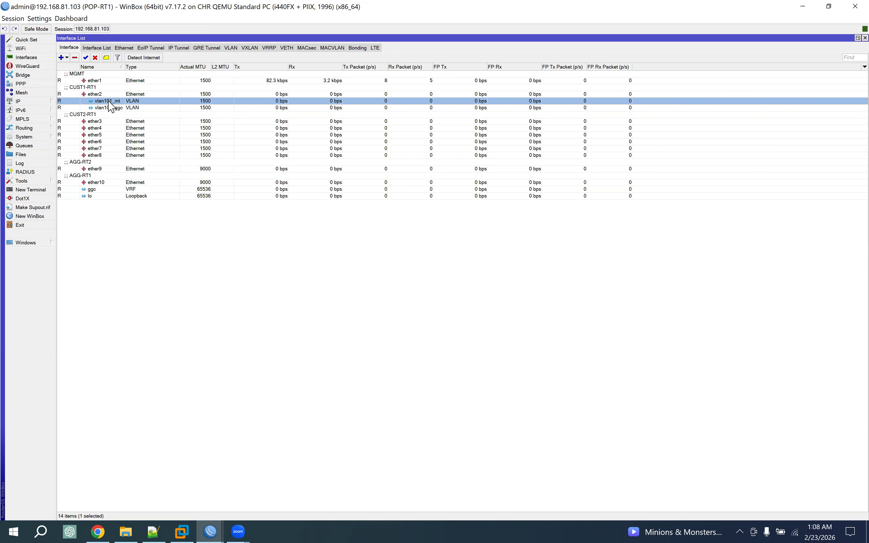
left_click(117, 107)
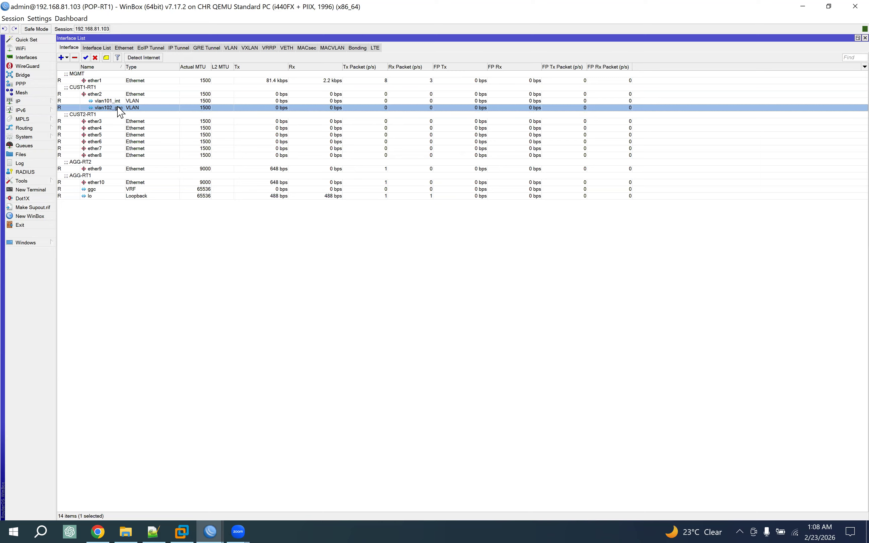
left_click(121, 102)
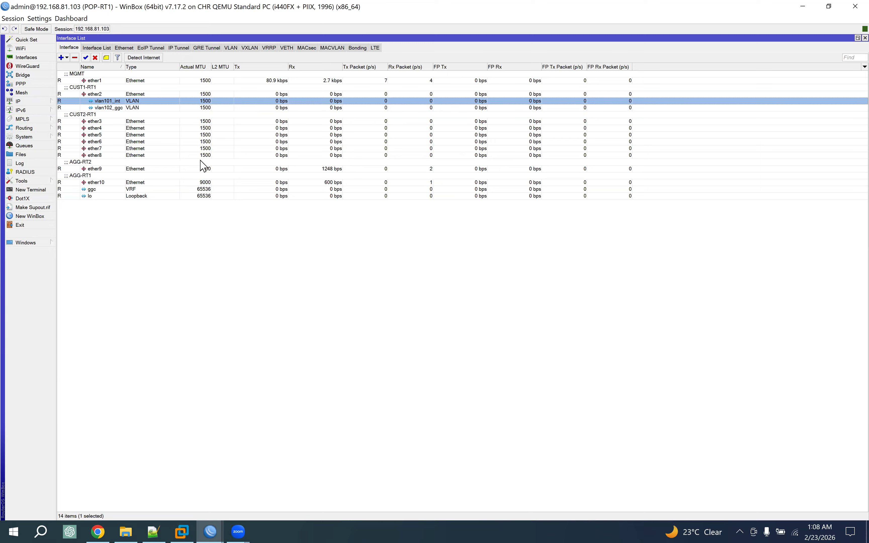
left_click(120, 109)
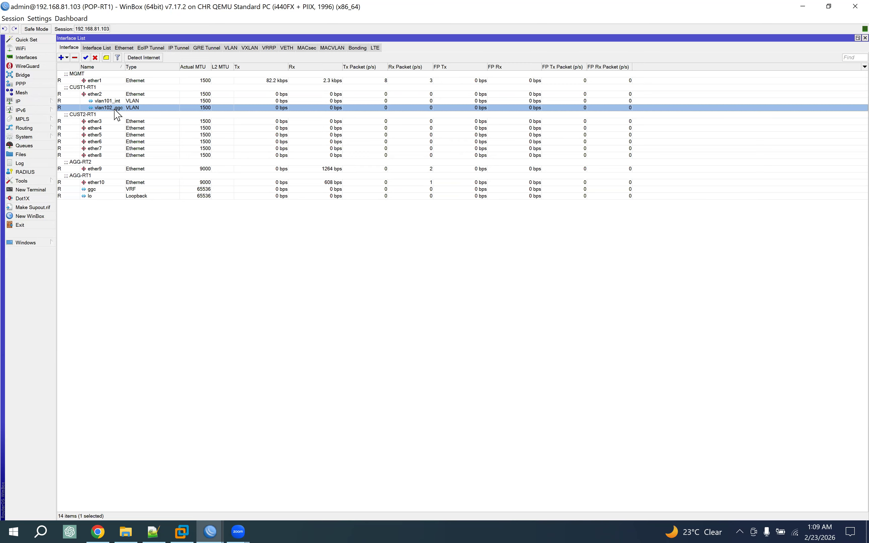
left_click(112, 102)
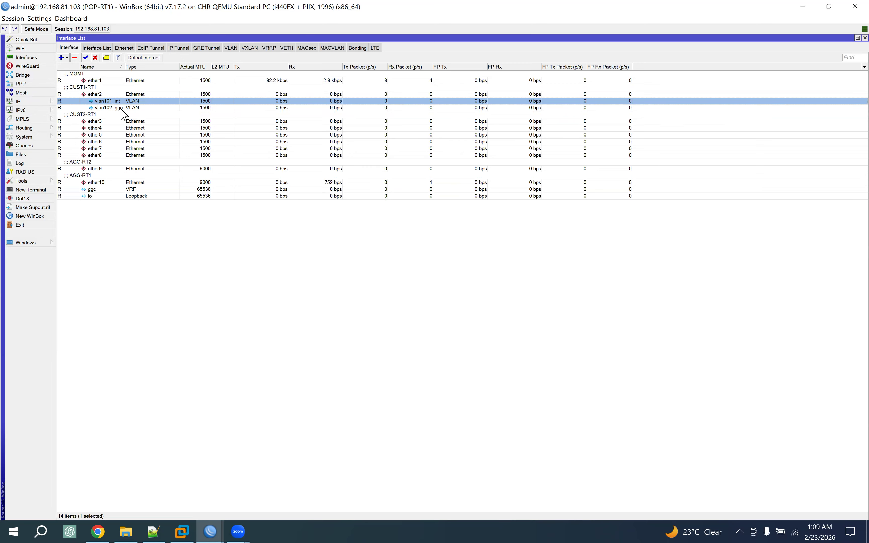
left_click(120, 110)
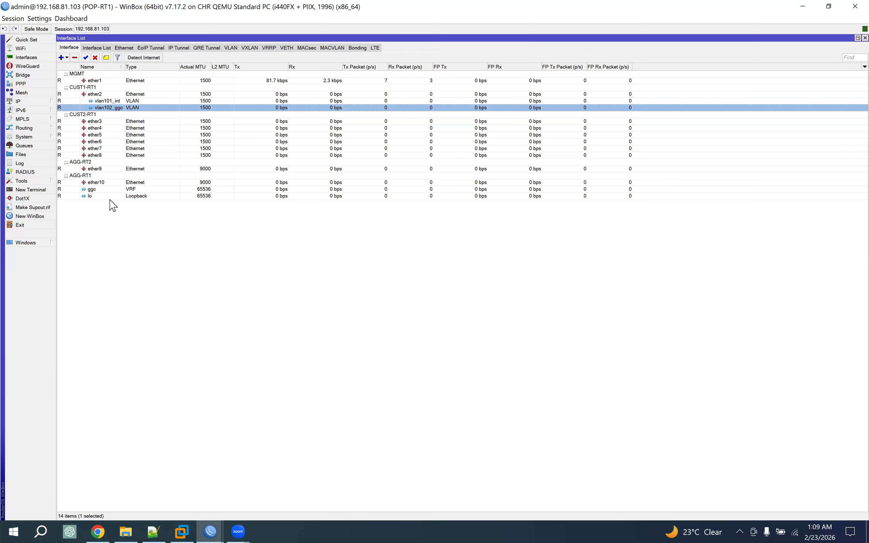
Step: Rename POP-RT1's ggc VRF to GGC, and close the VRF list
left_click(90, 191)
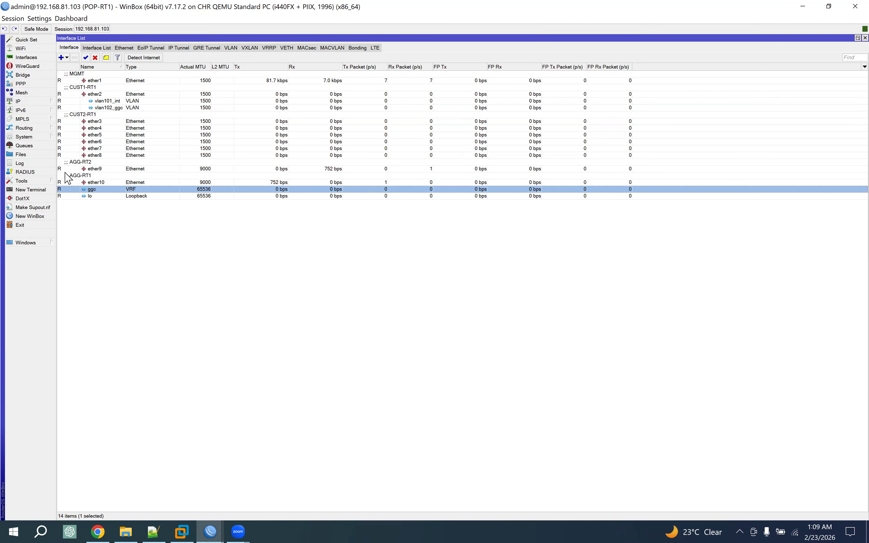
left_click(46, 102)
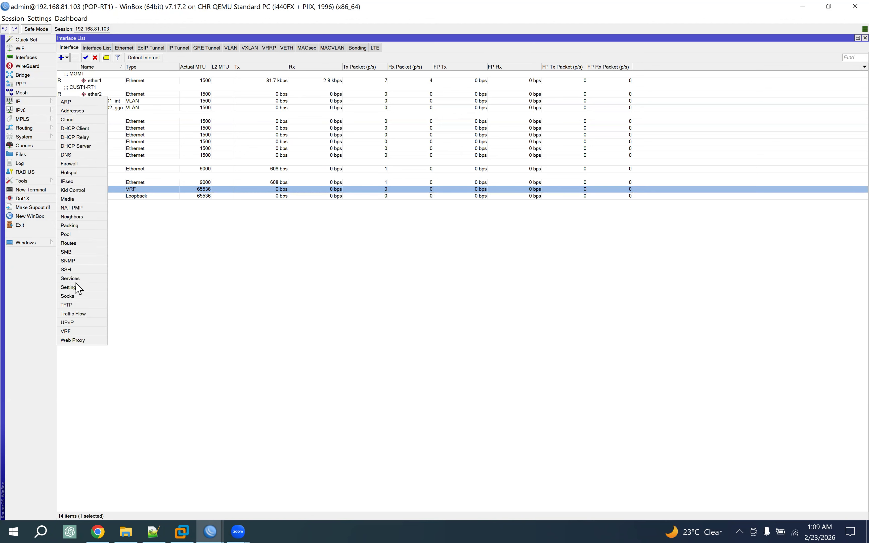
left_click(66, 331)
left_click_drag(632, 249, 205, 237)
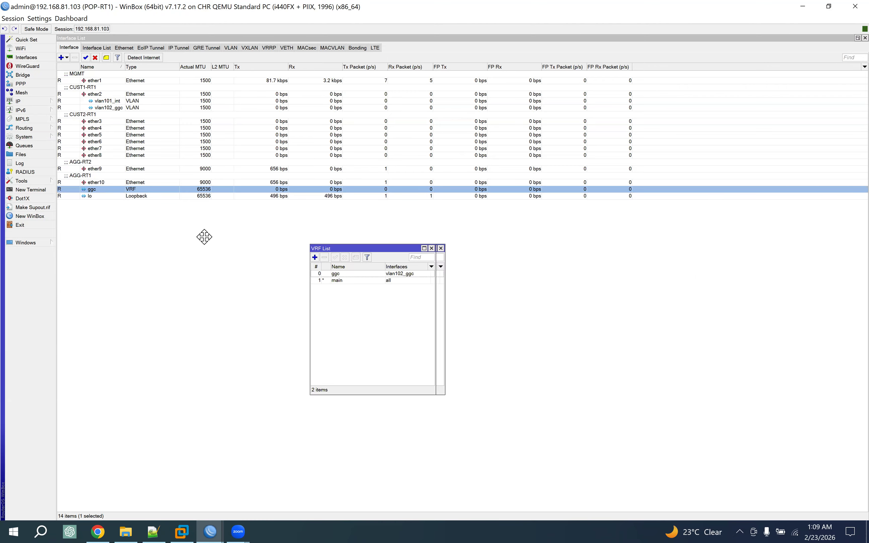
left_click_drag(417, 324, 450, 323)
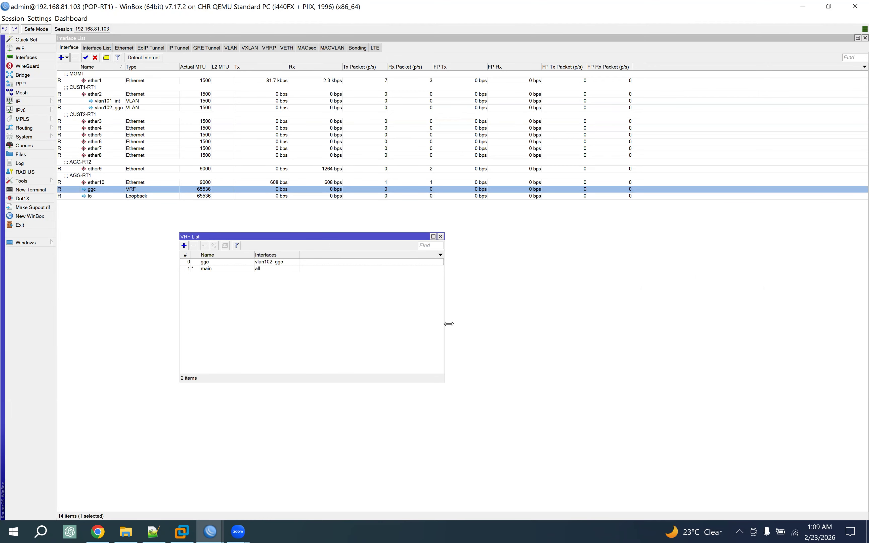
left_click(212, 262)
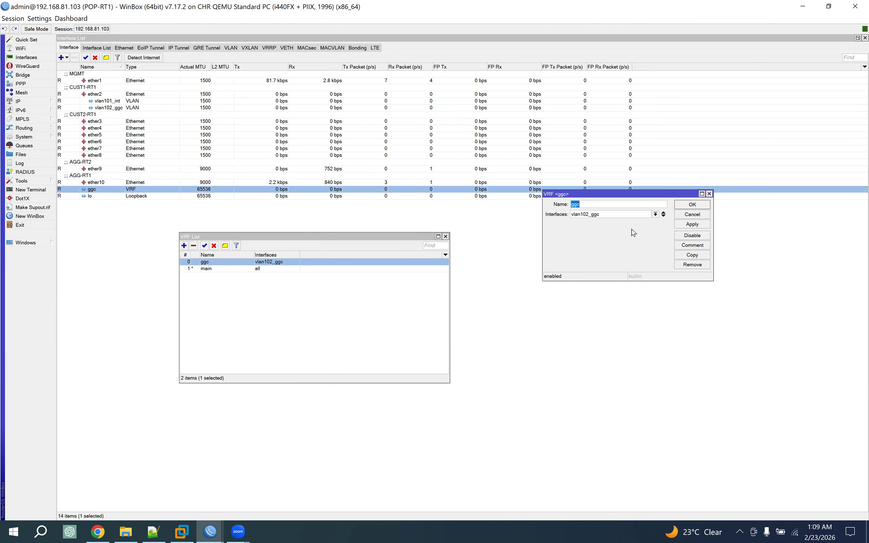
type("GGC")
left_click(692, 205)
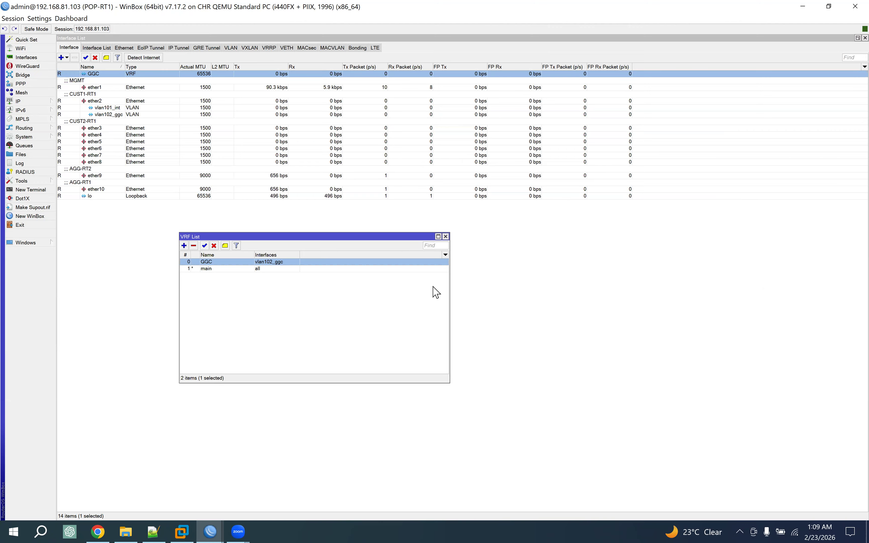
left_click(445, 237)
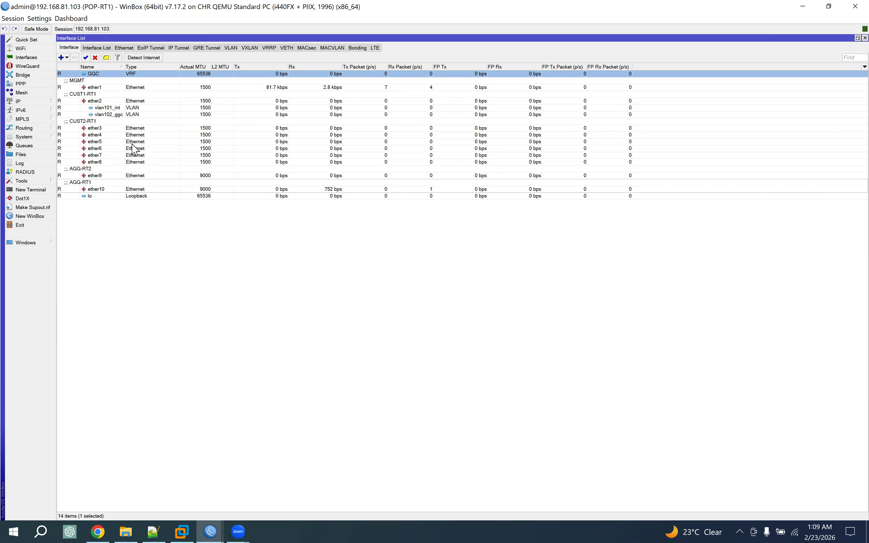
Step: Inspect the general, status and traffic details of the GGC VRF interface, and close its properties
left_click(115, 108)
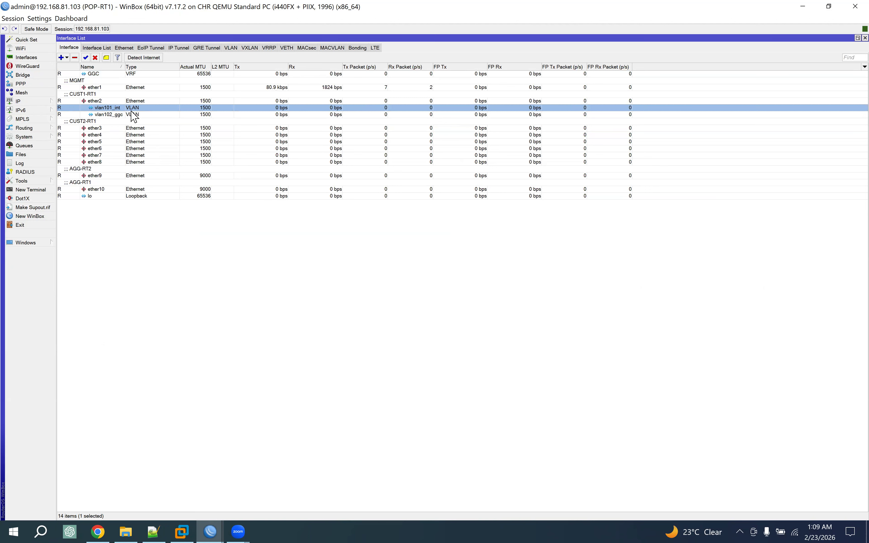
left_click(129, 75)
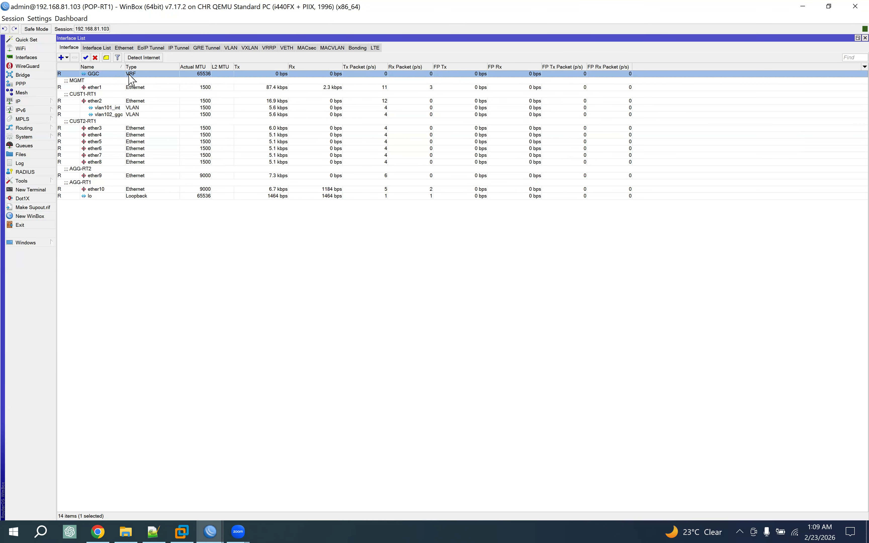
double_click(131, 79)
left_click(387, 209)
left_click(406, 209)
left_click(368, 208)
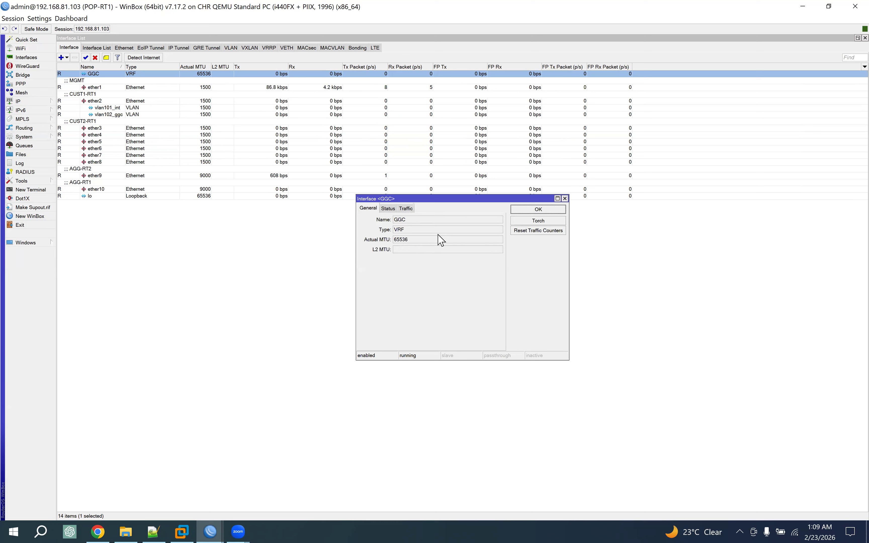
left_click(538, 209)
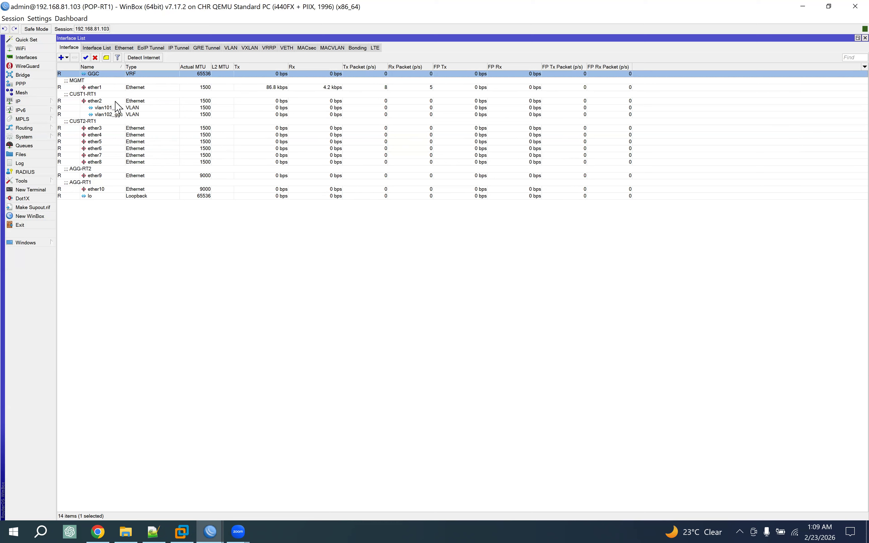
Step: Inspect the GGC VRF's interface assignment and the new-VRF form in the VRF list, discarding both trial entries
left_click(36, 102)
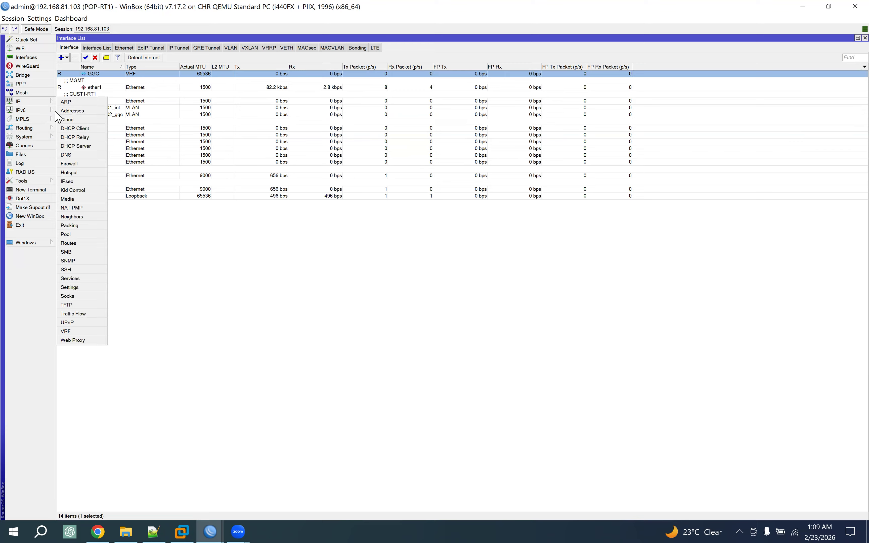
left_click(94, 331)
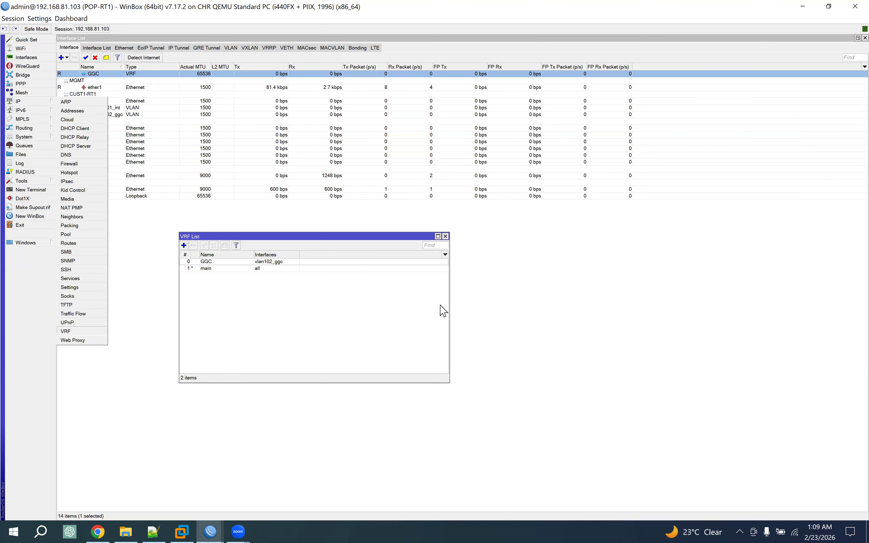
left_click(219, 261)
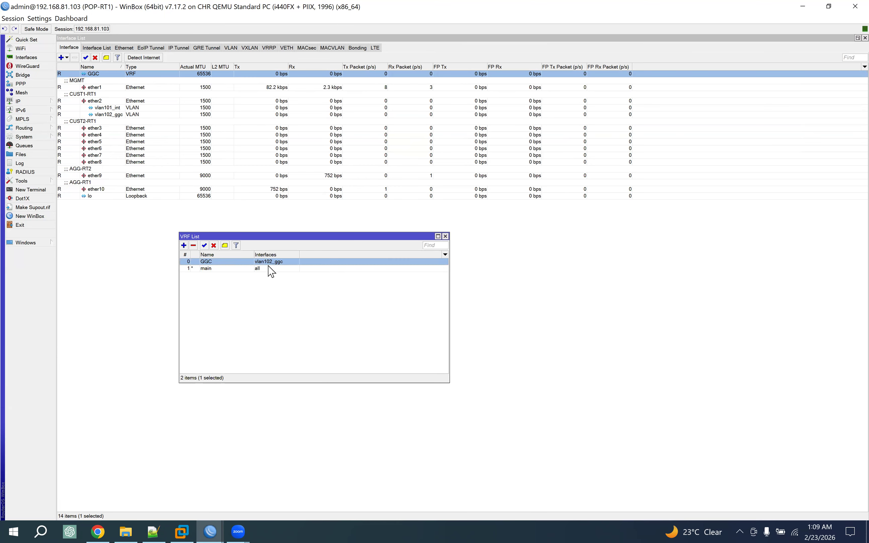
left_click(184, 246)
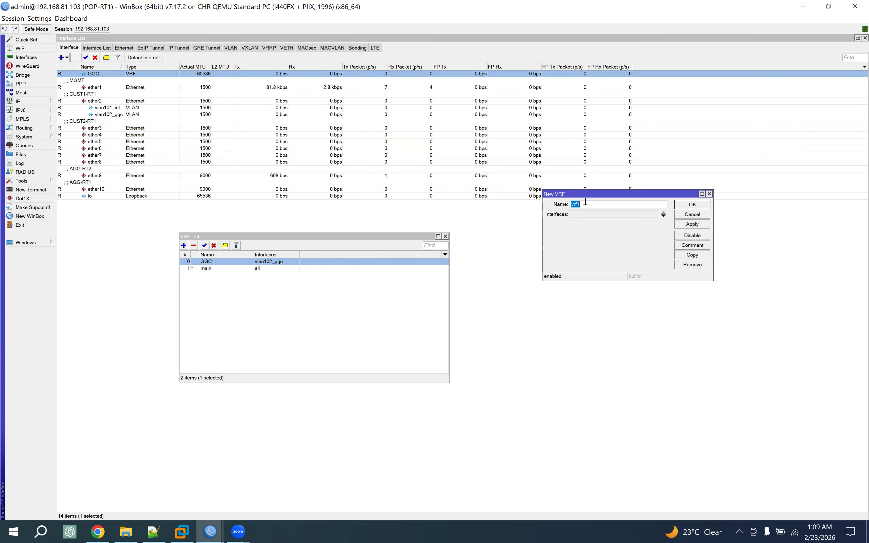
left_click(692, 215)
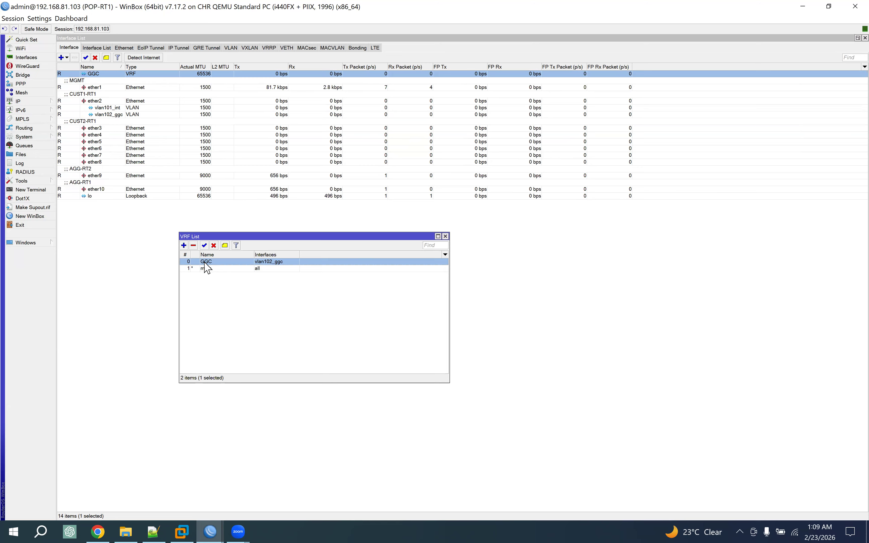
double_click(204, 262)
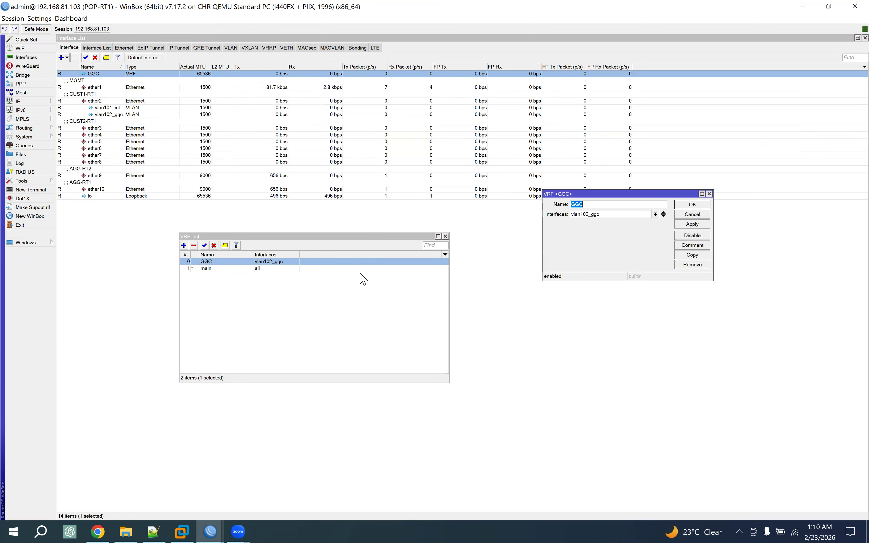
left_click(663, 217)
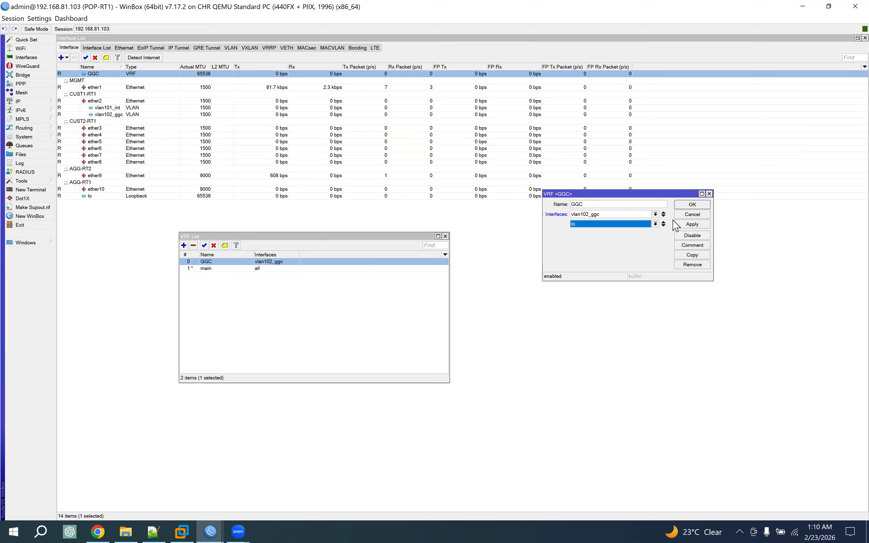
left_click(702, 214)
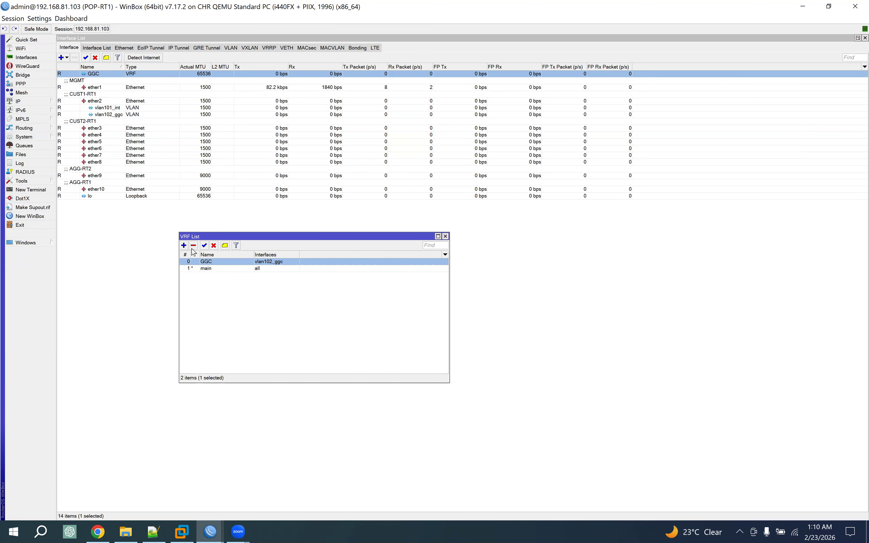
Step: Compare the ether2 and ether3 customer interfaces, and check POP-RT1's eth3 link to CUST2-RT1 in the EVE topology in Chrome
left_click(116, 102)
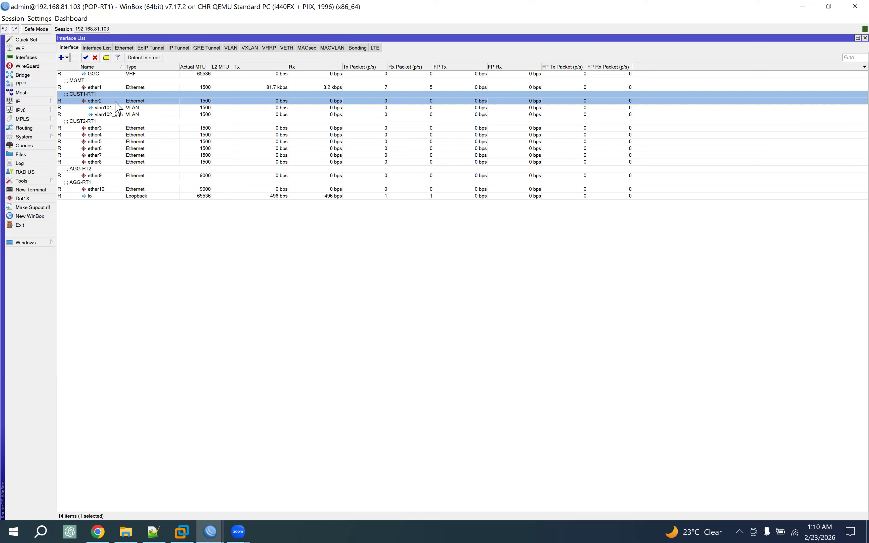
left_click(91, 128)
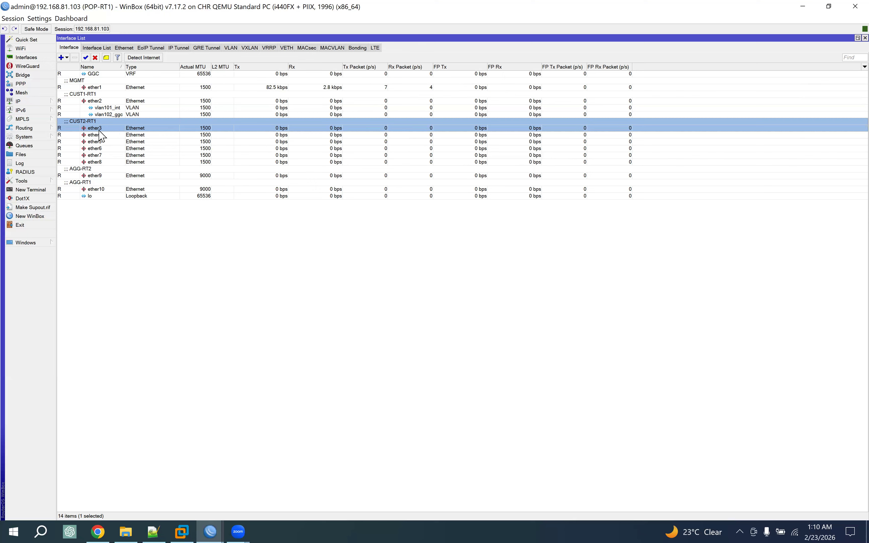
left_click(97, 531)
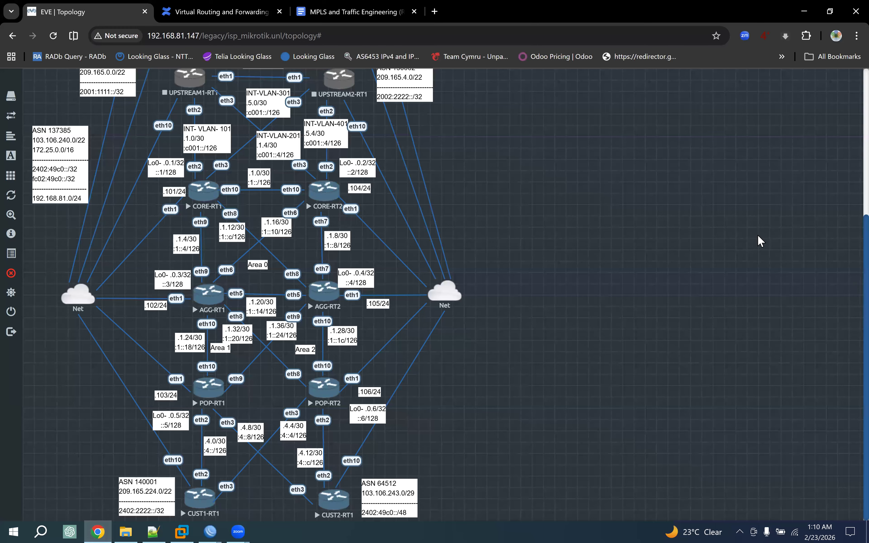
mouse_move(246, 418)
left_mouse_down()
mouse_move(229, 413)
mouse_move(250, 443)
left_mouse_up()
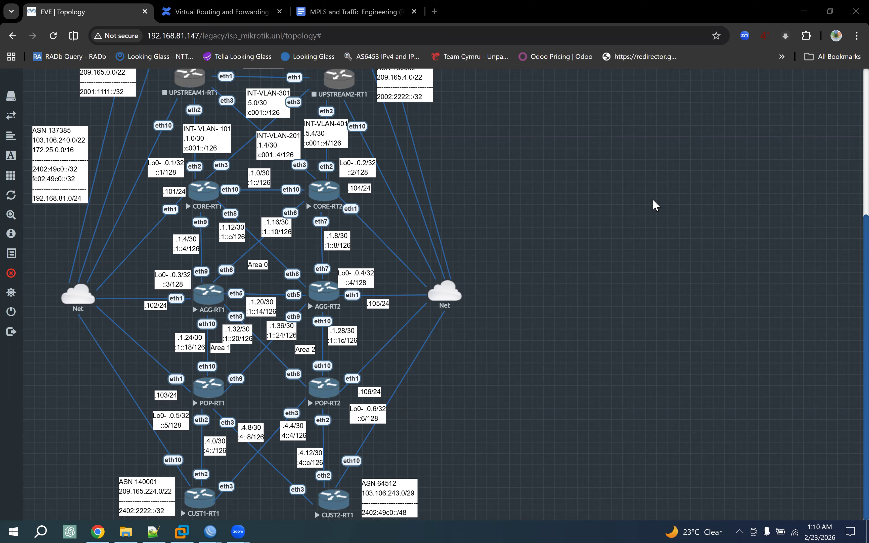
Step: Switch back to POP-RT1's WinBox session and set up a new VLAN interface named vlan201 with VLAN ID 201 on ether3
mouse_move(210, 530)
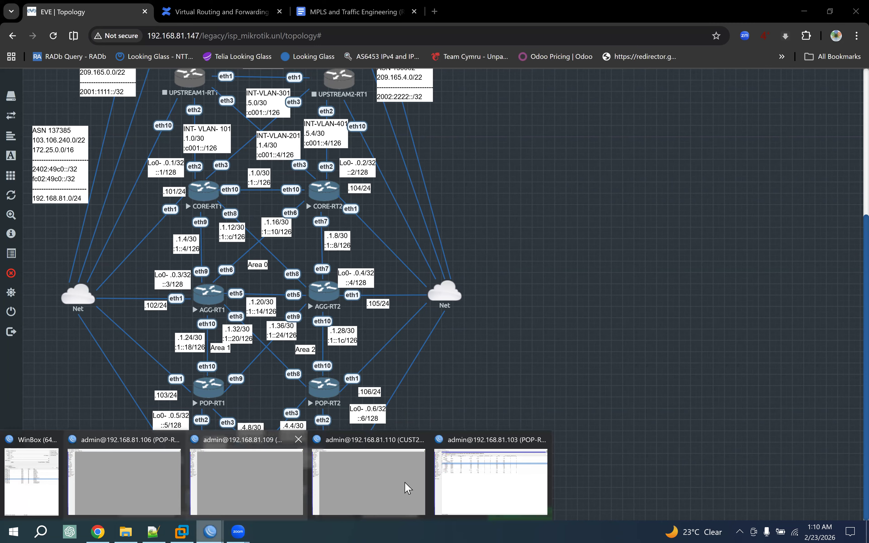
left_click(481, 478)
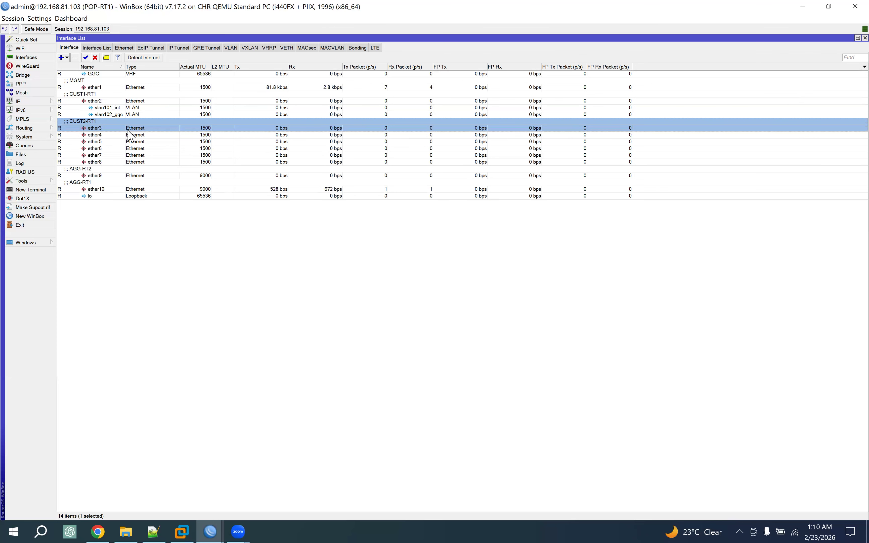
right_click(123, 127)
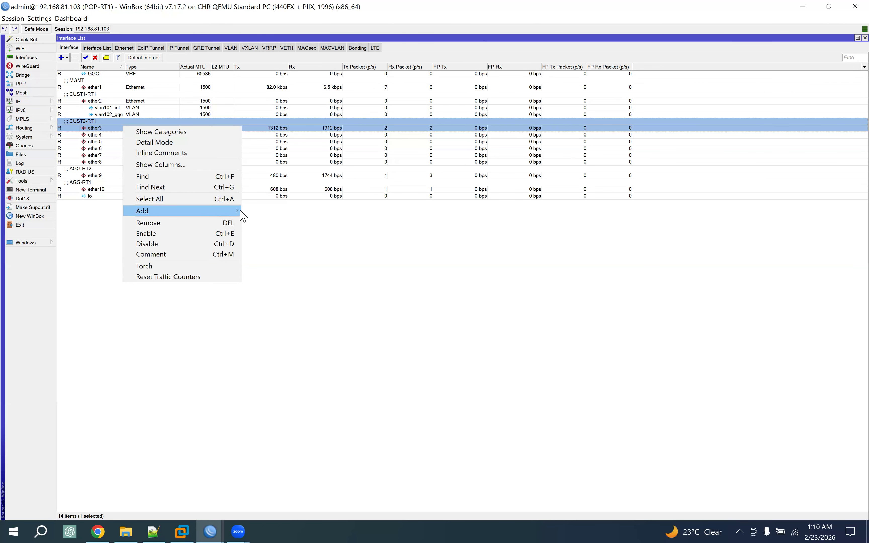
mouse_move(244, 215)
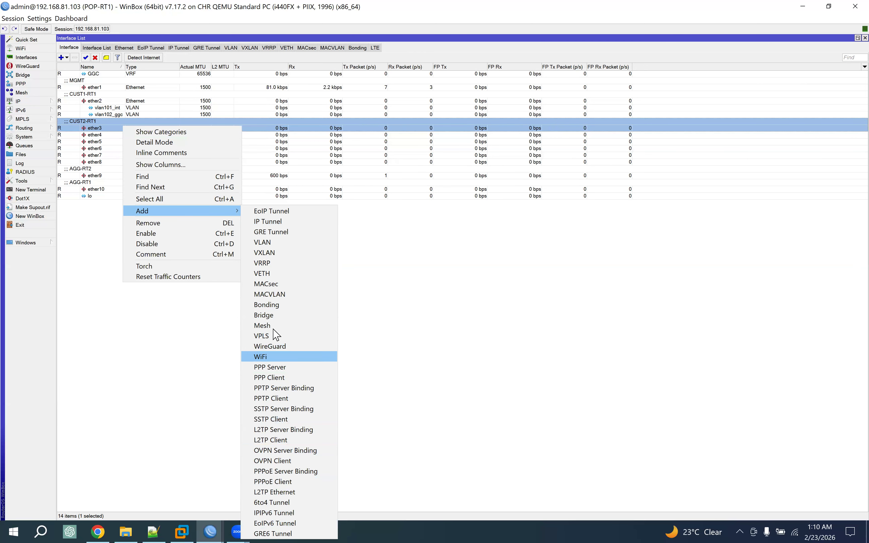
left_click(264, 243)
left_click(420, 219)
key("BackSpace")
type("201")
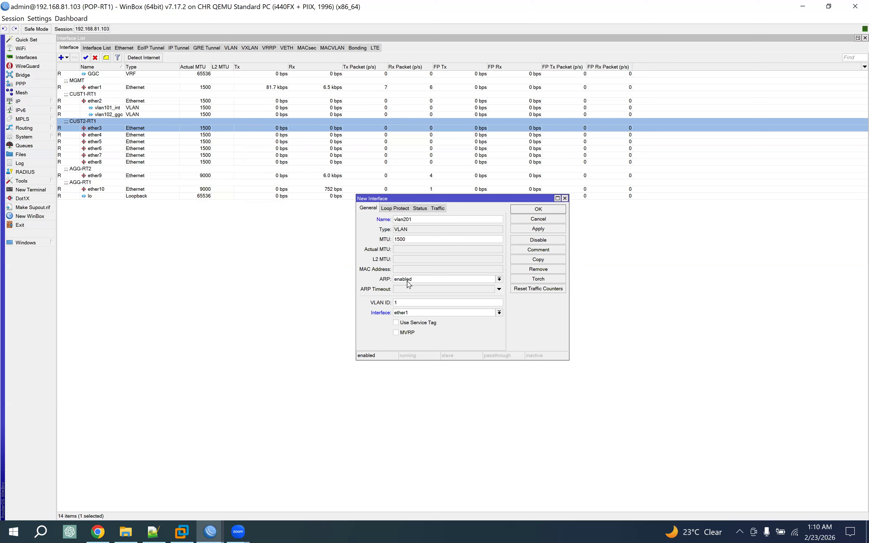
key("ctrl+a")
type("201")
left_click(471, 313)
left_click(415, 330)
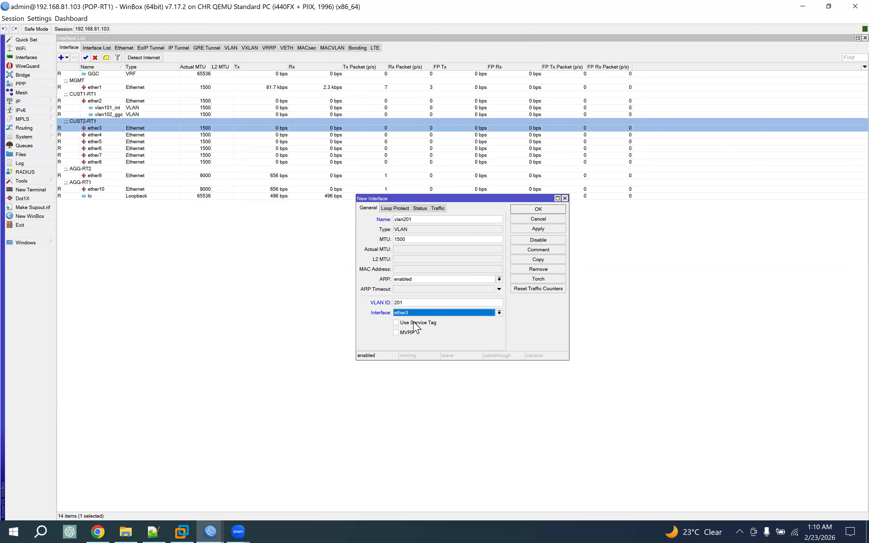
Step: Extend the new VLAN interface's name to vlan201_int, copy the name, and apply the interface
left_click(442, 231)
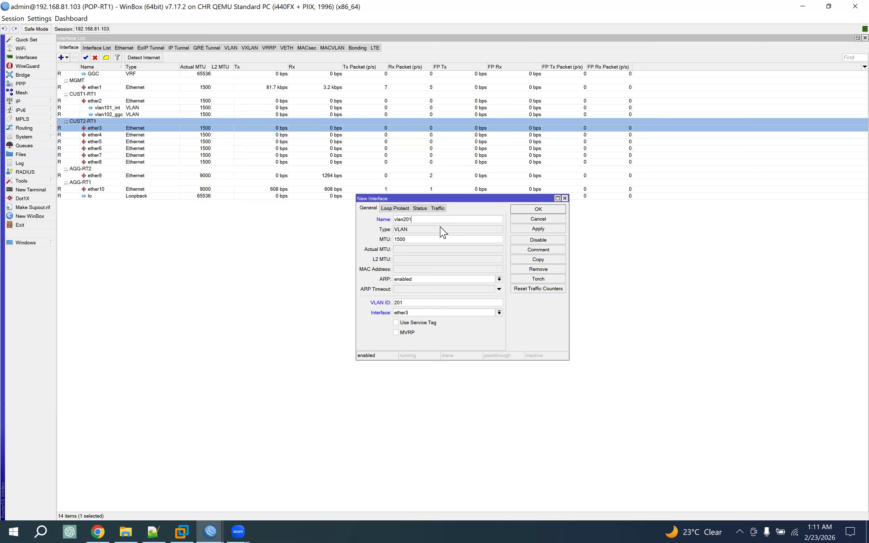
type("in")
double_click(399, 219)
key("ctrl+c")
left_click(537, 228)
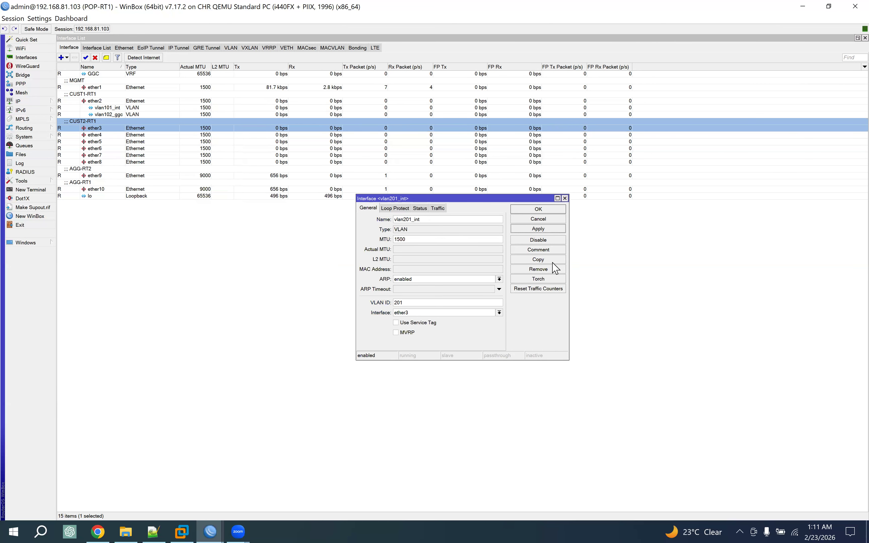
Step: Duplicate vlan201_int as another VLAN interface on ether3 and name the copy vlan202_ggc
left_click(537, 259)
key("ctrl+v")
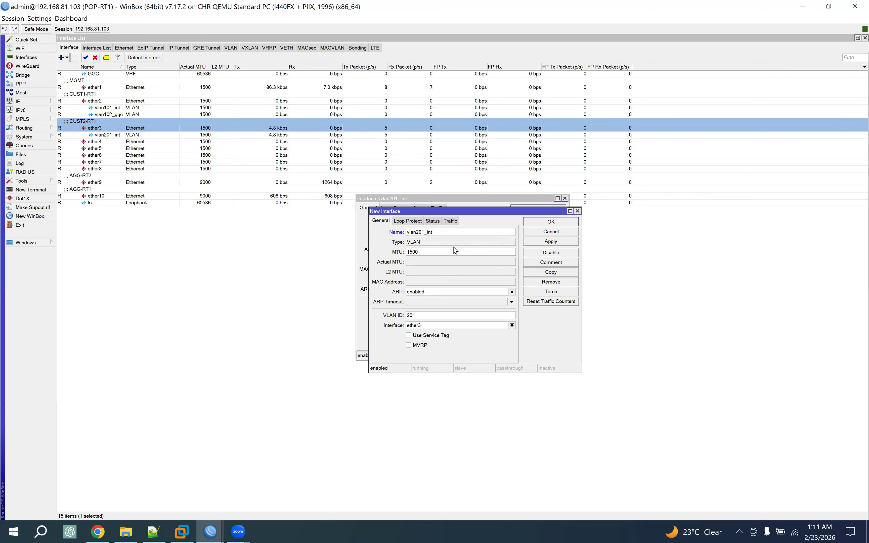
key("Left")
key("Left")
key("Left")
key("Left")
key("BackSpace")
type("2")
key("Right")
key("BackSpace")
key("BackSpace")
type("ggc")
Step: Give vlan202_ggc its own VLAN ID instead of 201, add it, and close the vlan201_int properties
left_click(551, 222)
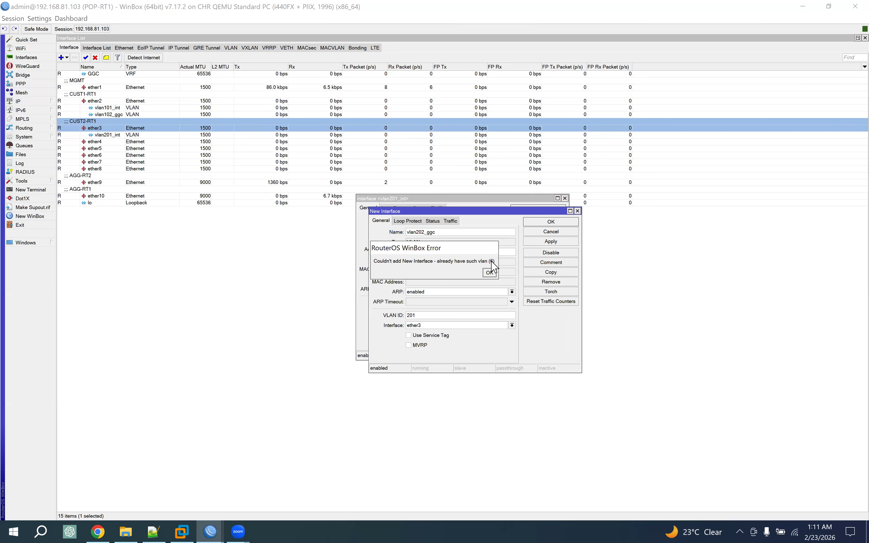
left_click(489, 273)
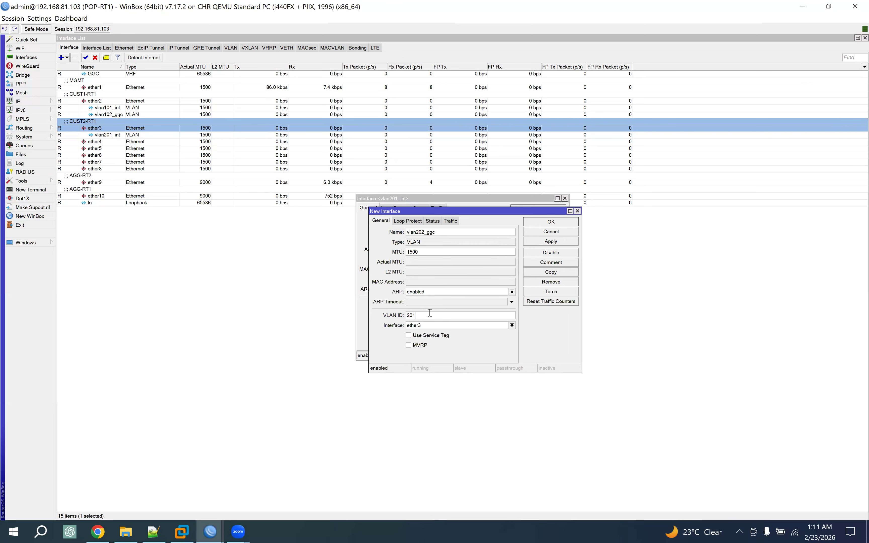
left_click(553, 222)
left_click(553, 210)
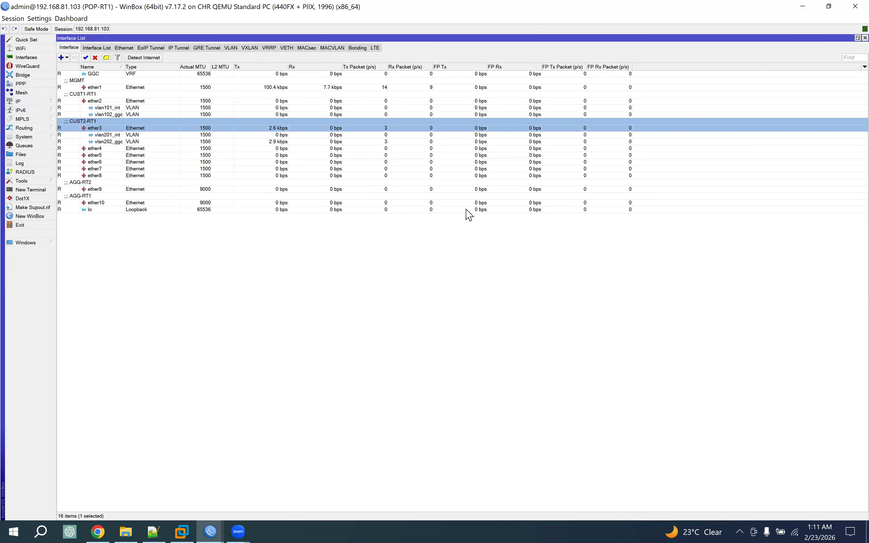
Step: Check vlan202_ggc under ether3 and the GGC VRF interface's general details, and close its properties
left_click(113, 143)
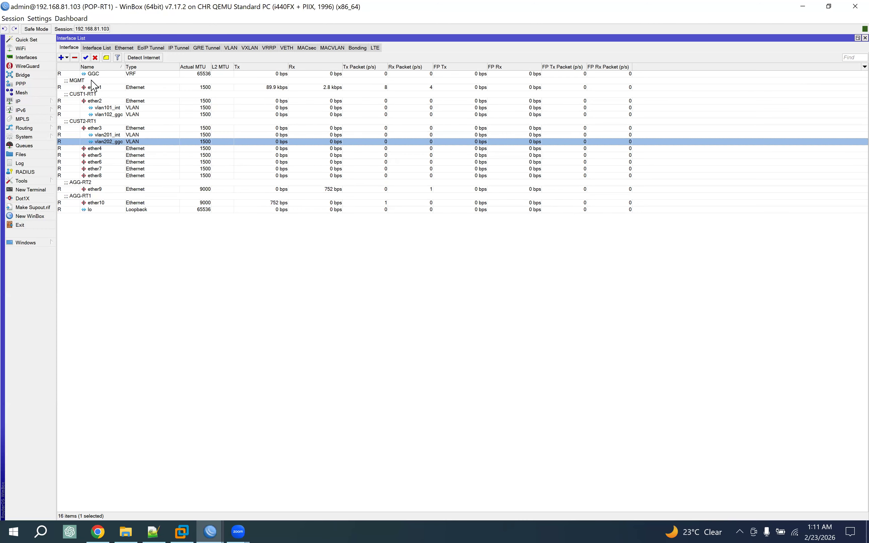
double_click(90, 73)
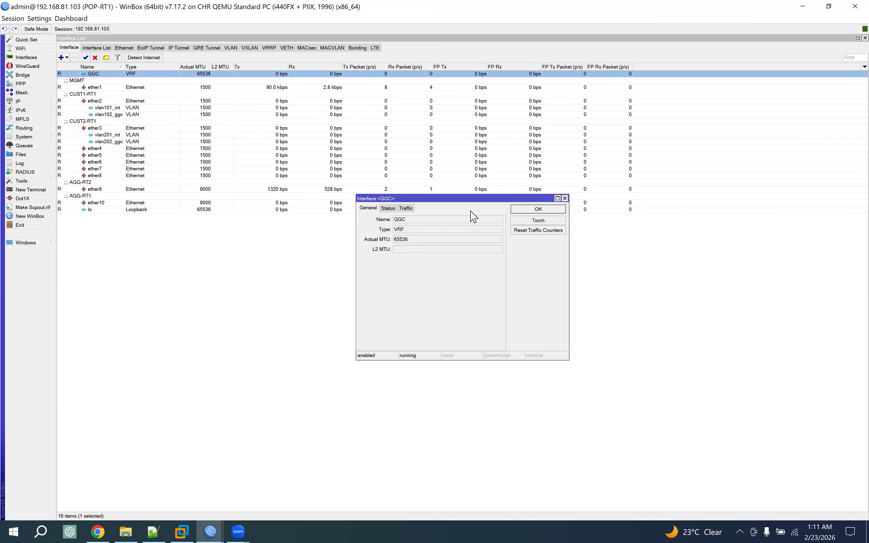
left_click(539, 210)
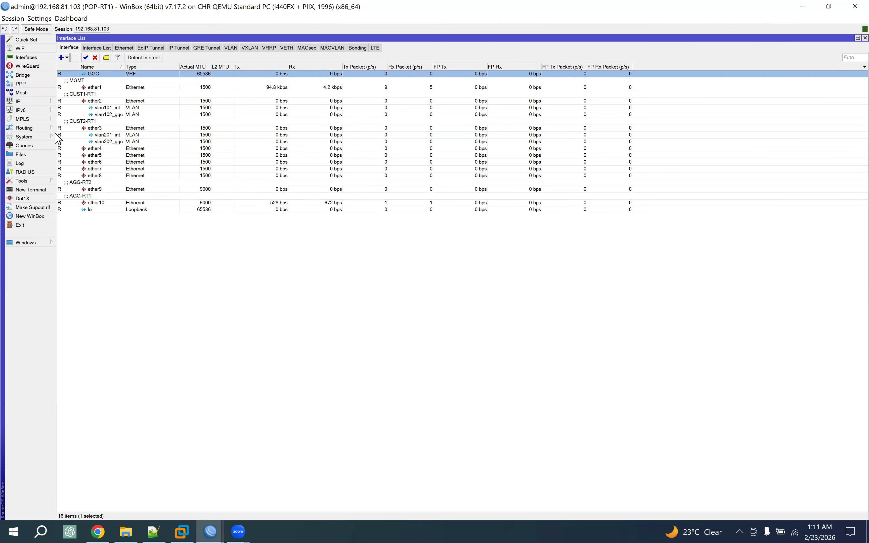
Step: Add vlan202_ggc as a second interface of the GGC VRF alongside vlan102_ggc, and apply the change
left_click(40, 101)
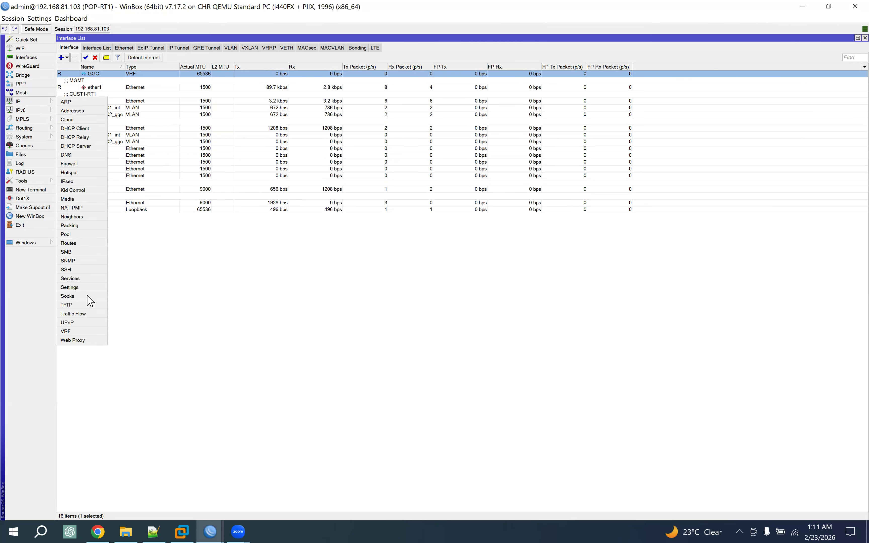
left_click(72, 332)
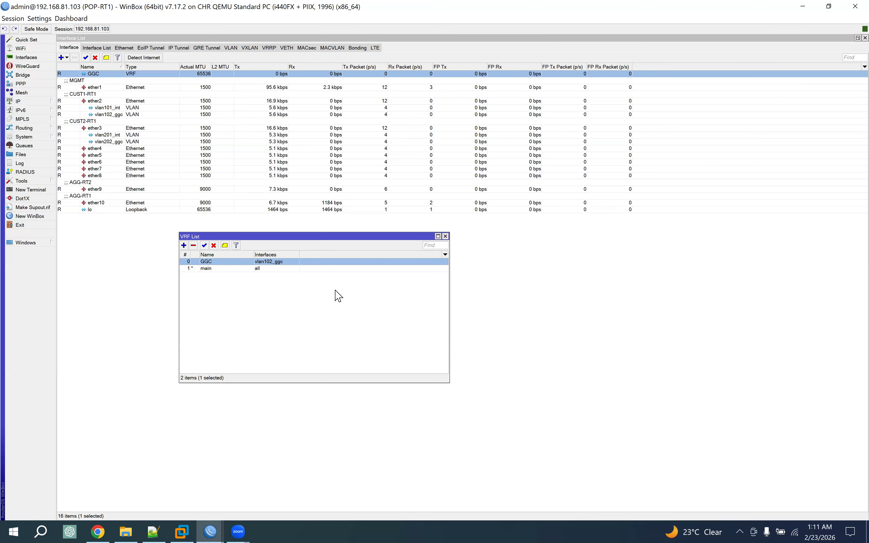
double_click(272, 263)
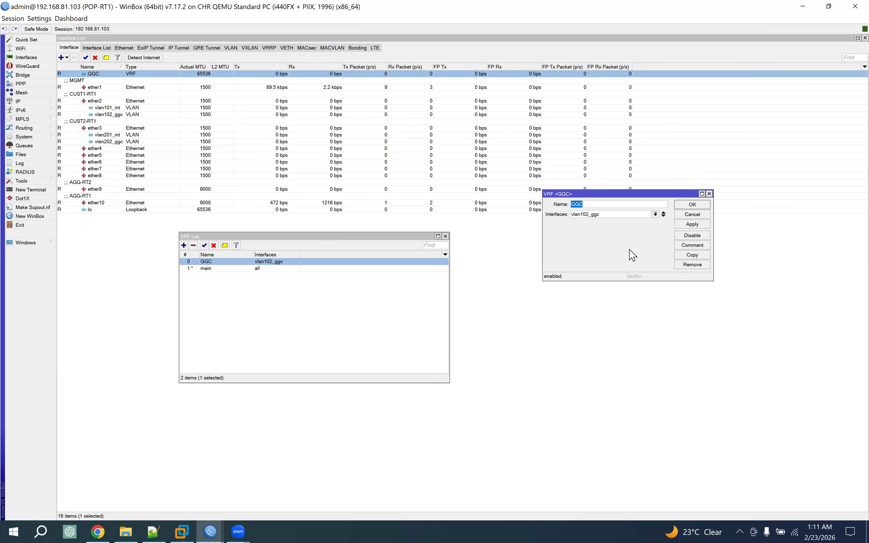
left_click(663, 216)
left_click(654, 224)
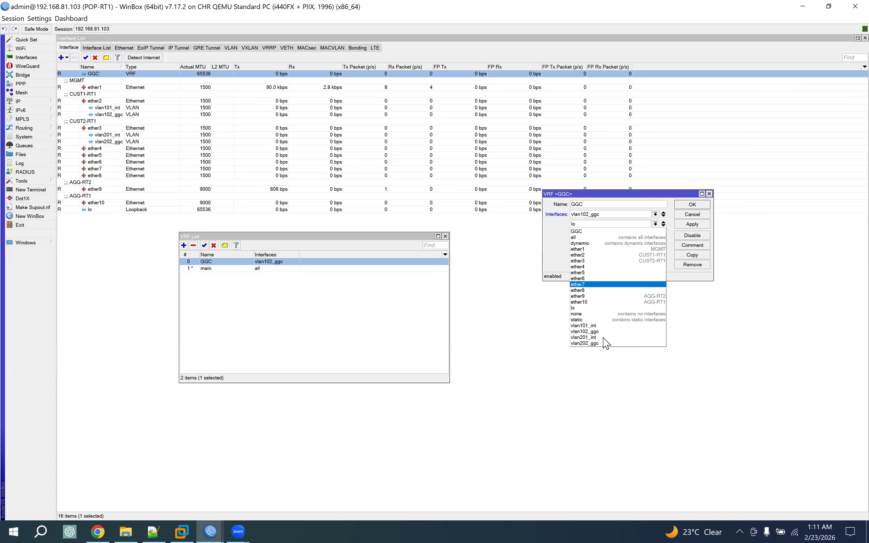
left_click(593, 344)
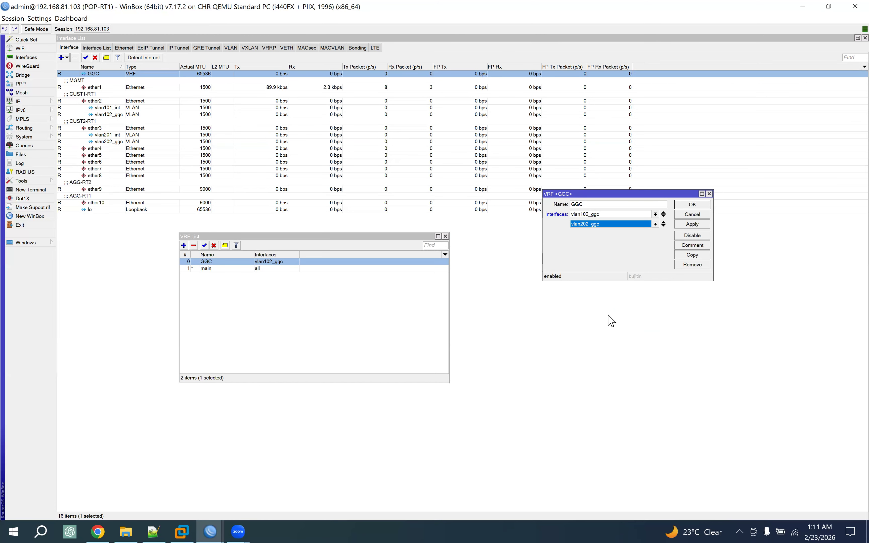
left_click(698, 224)
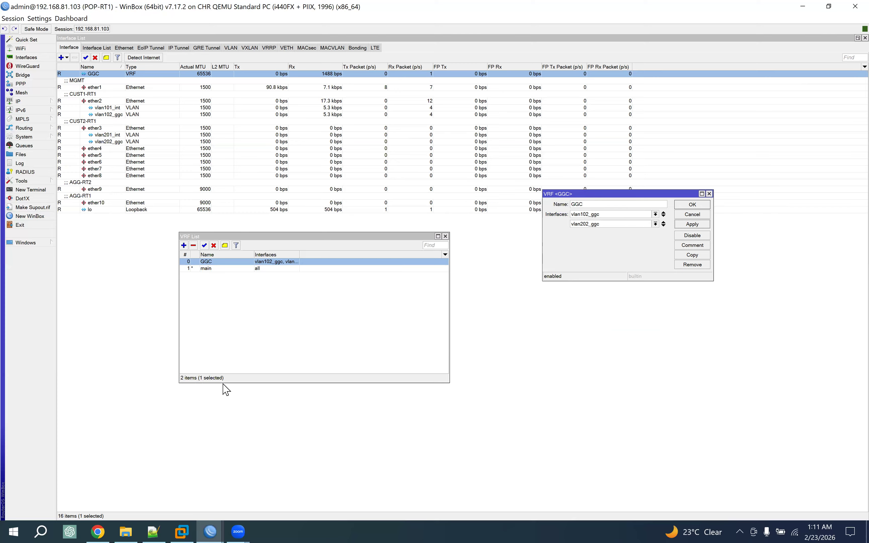
Step: Switch to the EVE topology in Chrome and trace POP-RT1's eth2 link down to CUST1-RT1
left_click(96, 530)
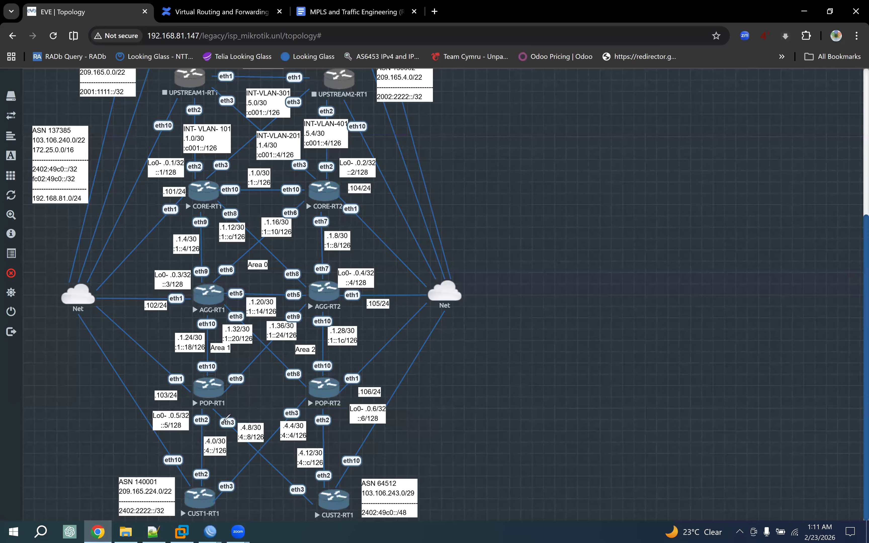
mouse_move(207, 415)
left_mouse_down()
mouse_move(196, 430)
mouse_move(197, 414)
mouse_move(197, 495)
left_mouse_up()
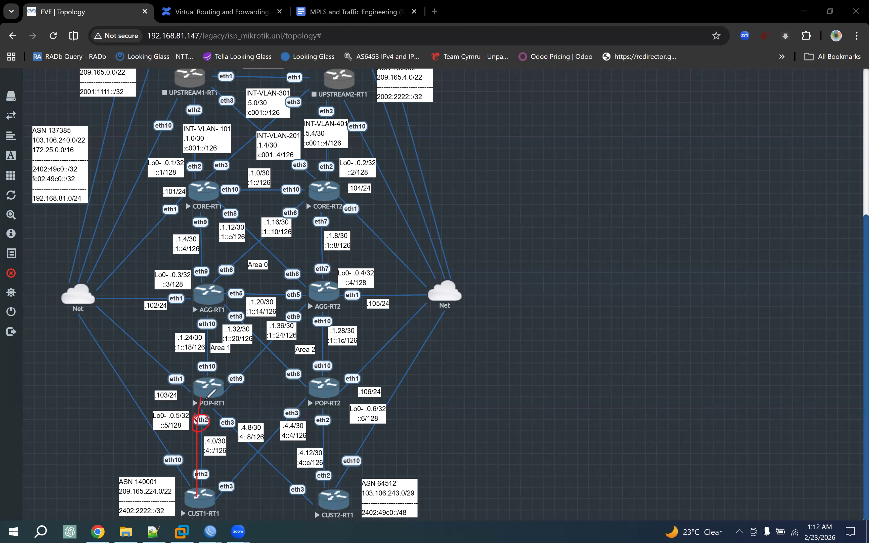
Step: Trace POP-RT1's links down to CUST1-RT1 and CUST2-RT1 on the EVE topology
left_click_drag(203, 395, 196, 503)
mouse_move(216, 395)
left_mouse_down()
mouse_move(226, 425)
mouse_move(330, 503)
left_mouse_up()
mouse_move(224, 391)
left_mouse_down()
mouse_move(214, 379)
mouse_move(193, 384)
mouse_move(226, 393)
left_mouse_up()
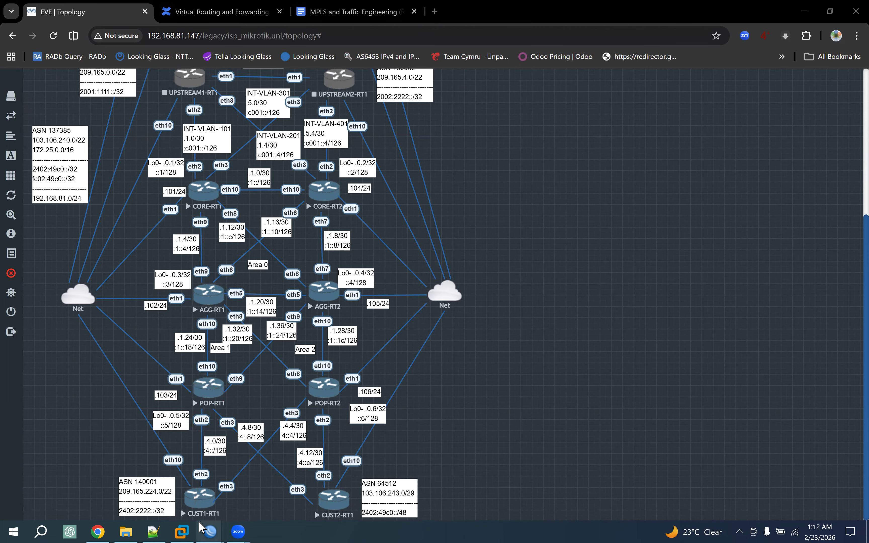
Step: Switch to the POP-RT1 WinBox session and widen the VRF list's Interfaces column to show GGC's full interface list
mouse_move(210, 531)
left_click(463, 481)
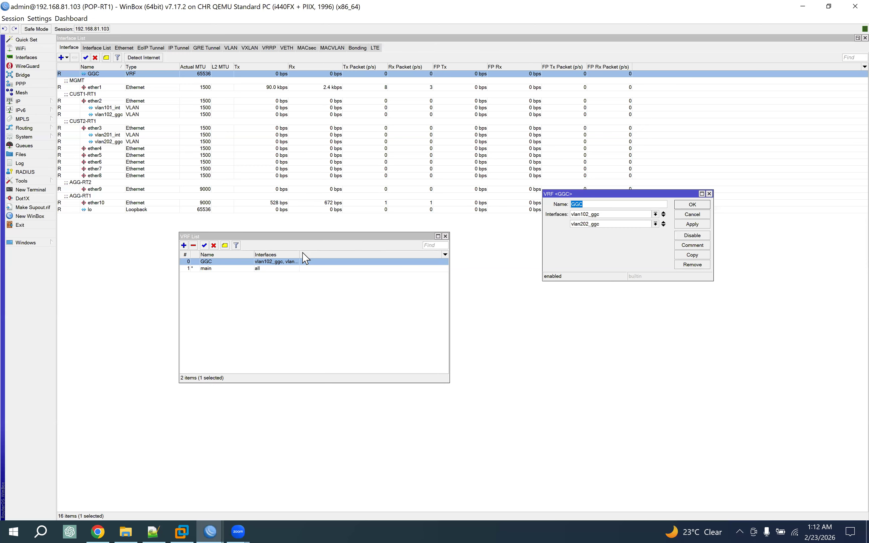
left_click(330, 251)
left_click_drag(329, 251, 335, 250)
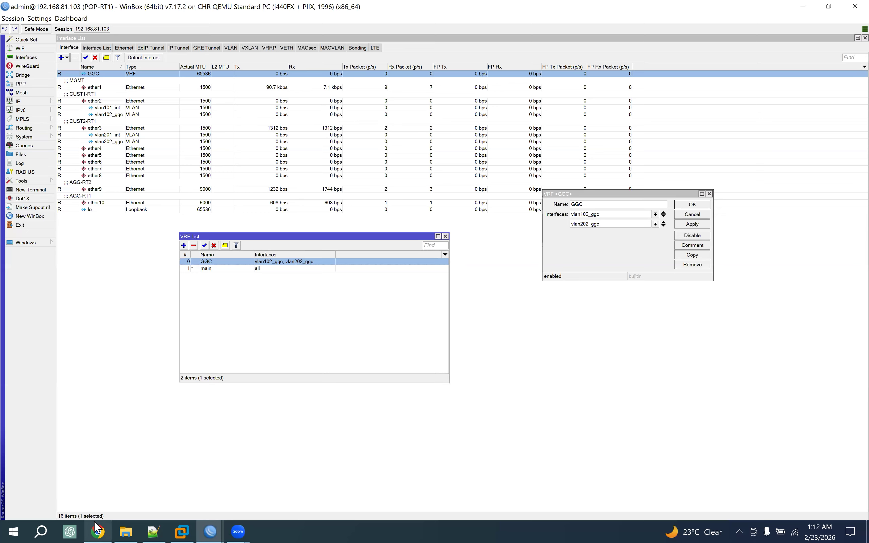
Step: Try to move the GGC VRF lower in the VRF list
mouse_move(96, 530)
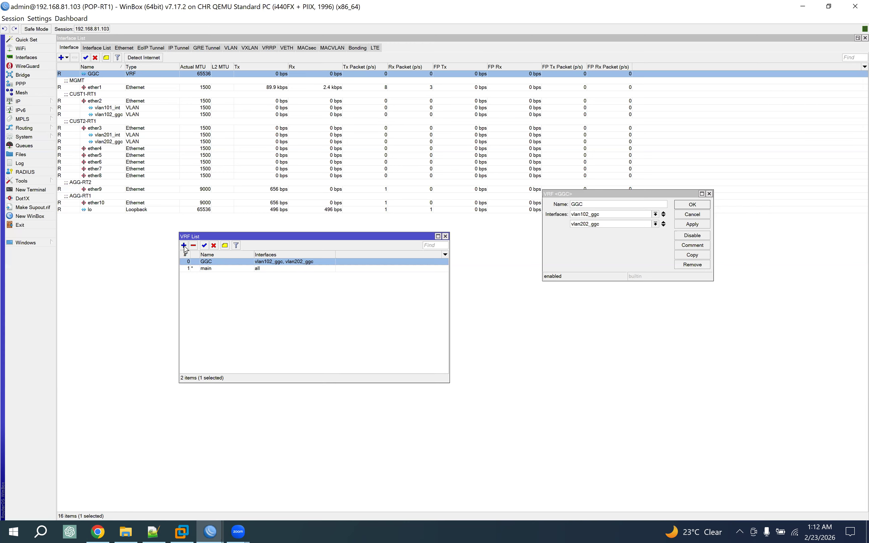
left_click_drag(208, 263, 209, 286)
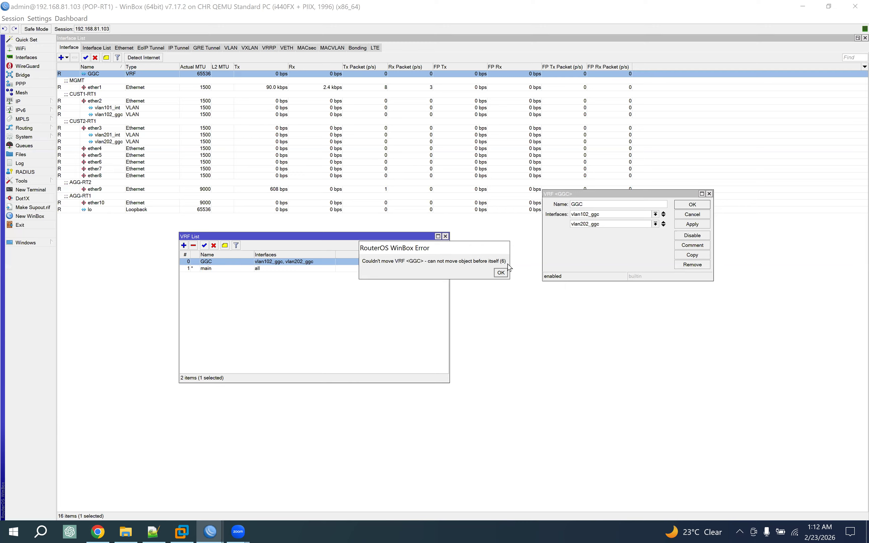
left_click(501, 272)
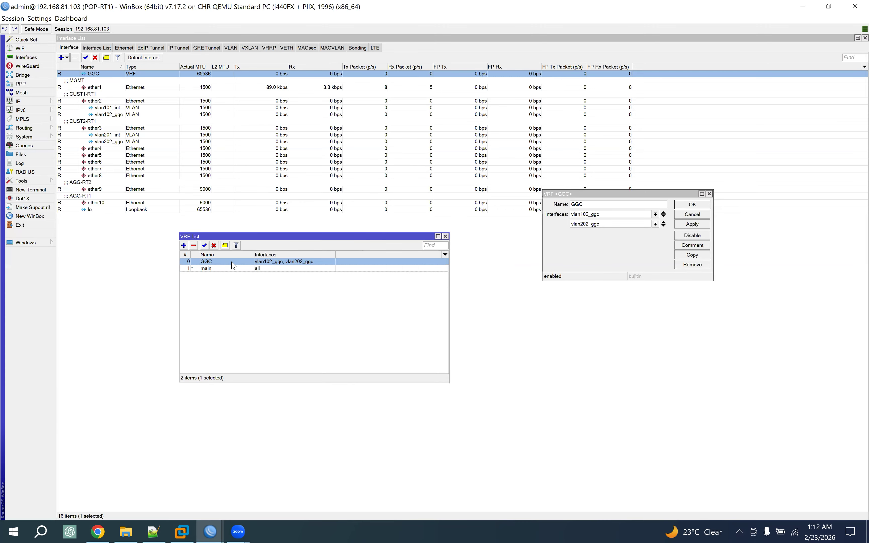
left_click_drag(229, 284, 245, 277)
left_click(499, 272)
Step: Add another VRF named vrf1 with lo as its interface
left_click(184, 245)
left_click(712, 219)
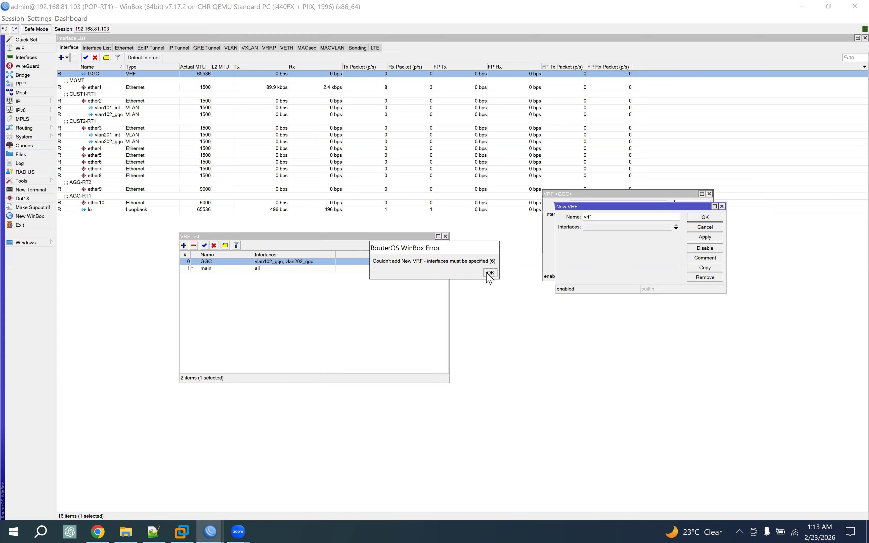
left_click(490, 273)
left_click(616, 229)
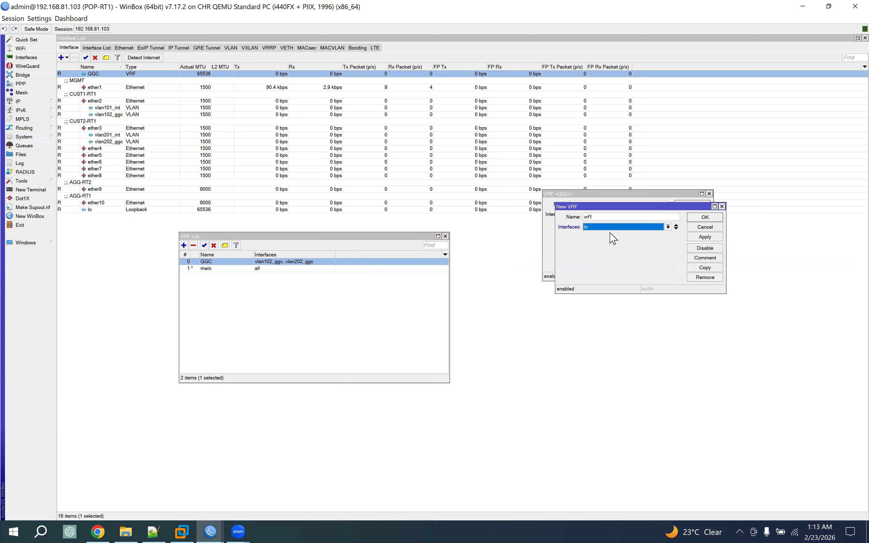
left_click(706, 218)
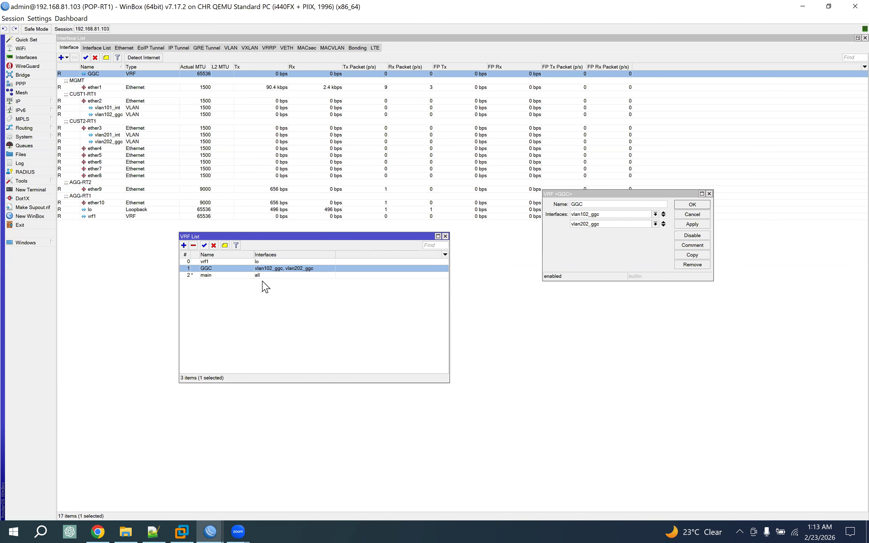
Step: Remove the vrf1 entry and close the GGC VRF's properties and the VRF list
left_click(207, 275)
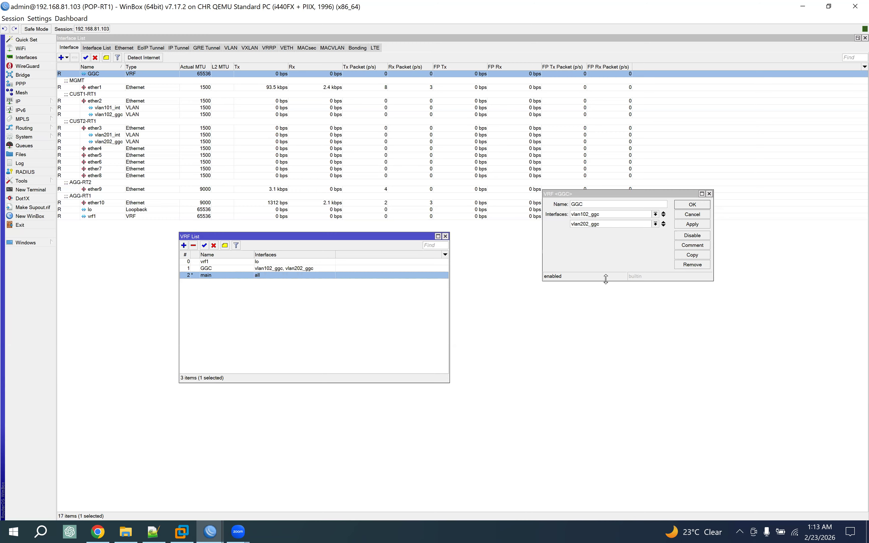
left_click(703, 214)
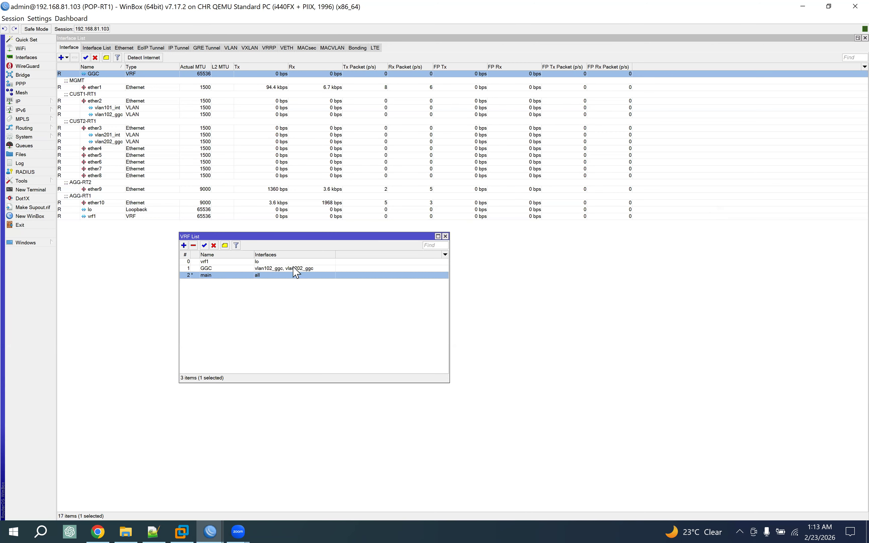
left_click(236, 261)
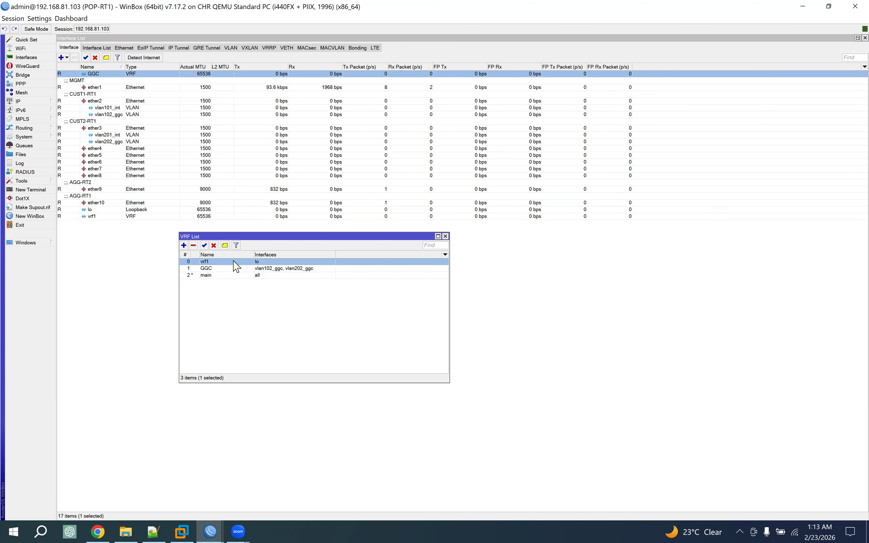
left_click(193, 246)
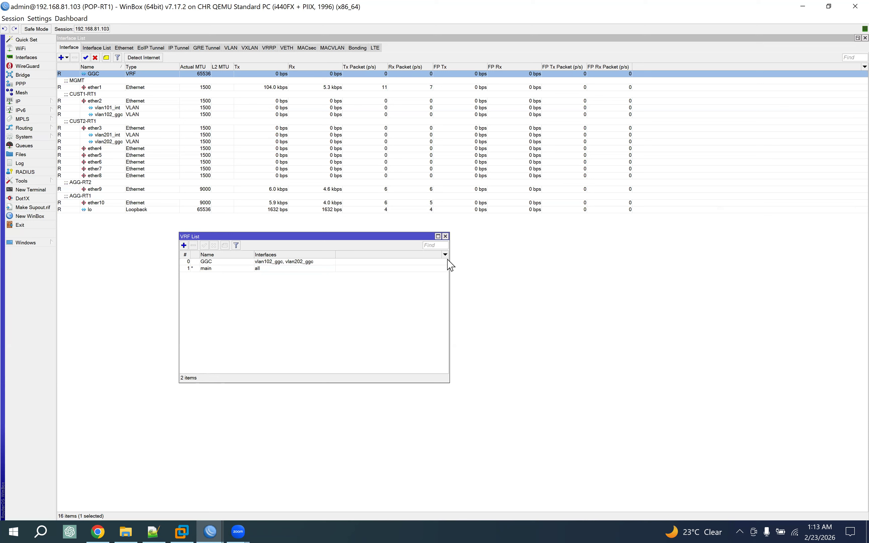
left_click(446, 236)
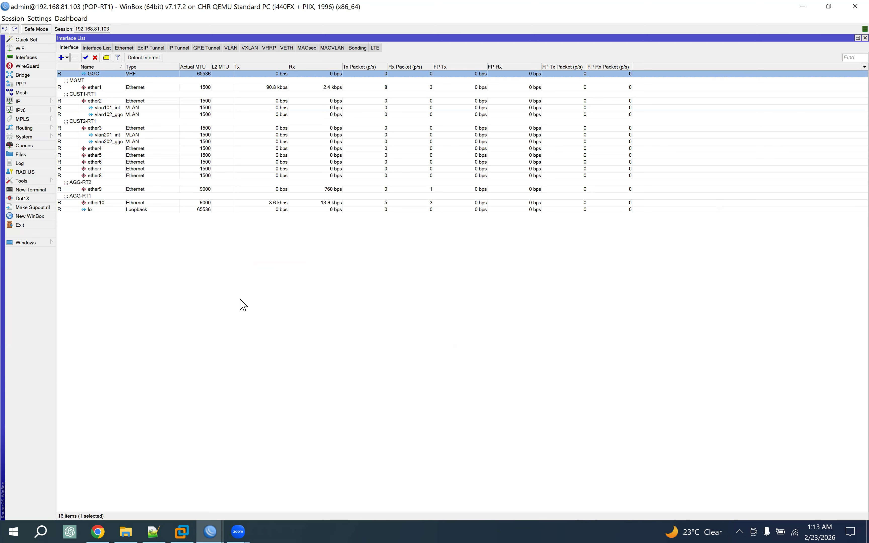
Step: Switch to MikroTik's VRF documentation in Chrome and study the PE1 Router's VRF and MPLS LDP commands, including transport address and LSR ID
left_click(98, 531)
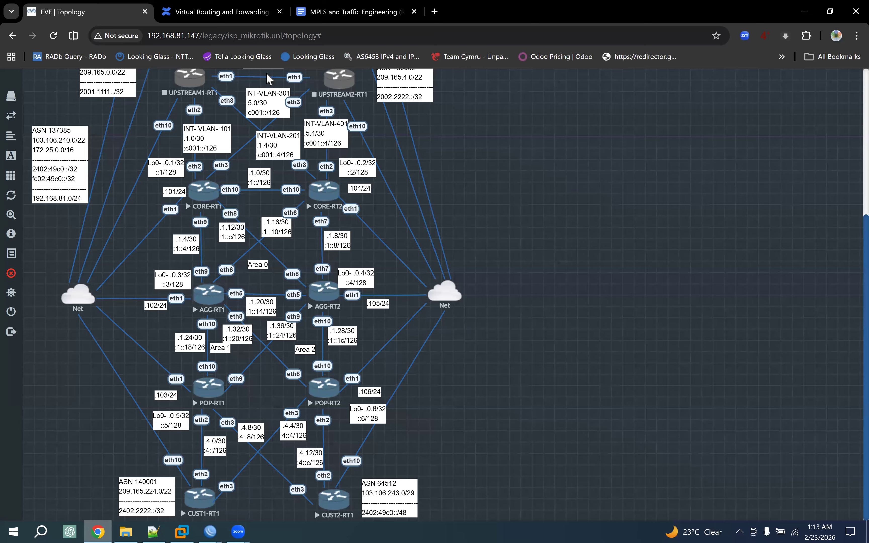
left_click(244, 13)
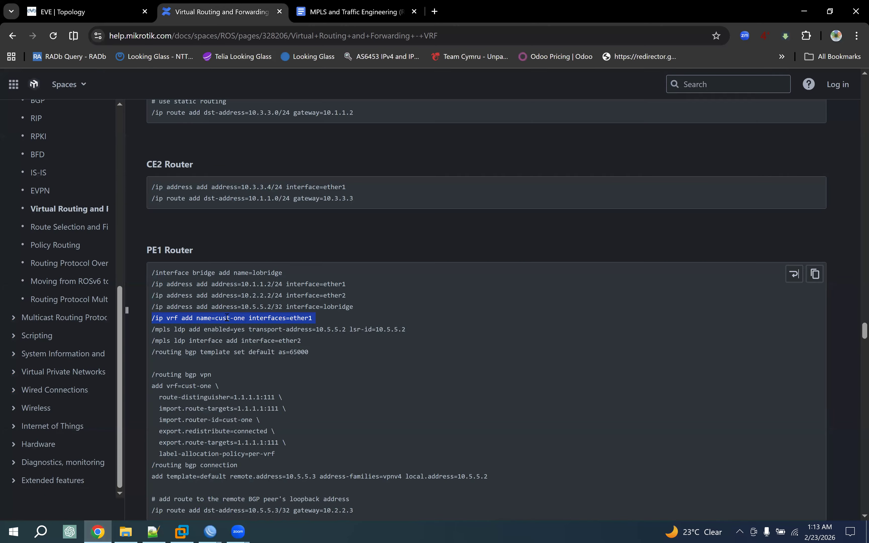
left_click(202, 319)
left_click_drag(163, 318, 341, 321)
left_click_drag(157, 329, 412, 331)
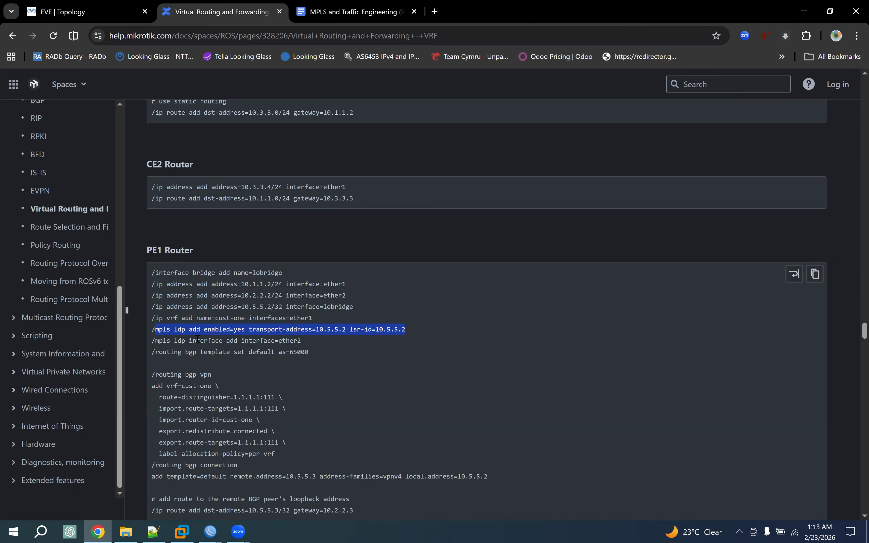
left_click(210, 331)
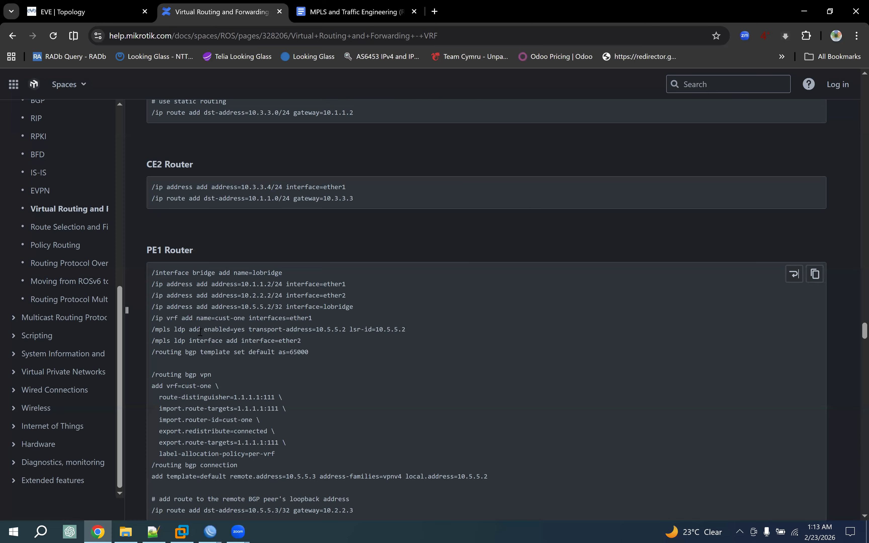
left_click_drag(159, 329, 248, 331)
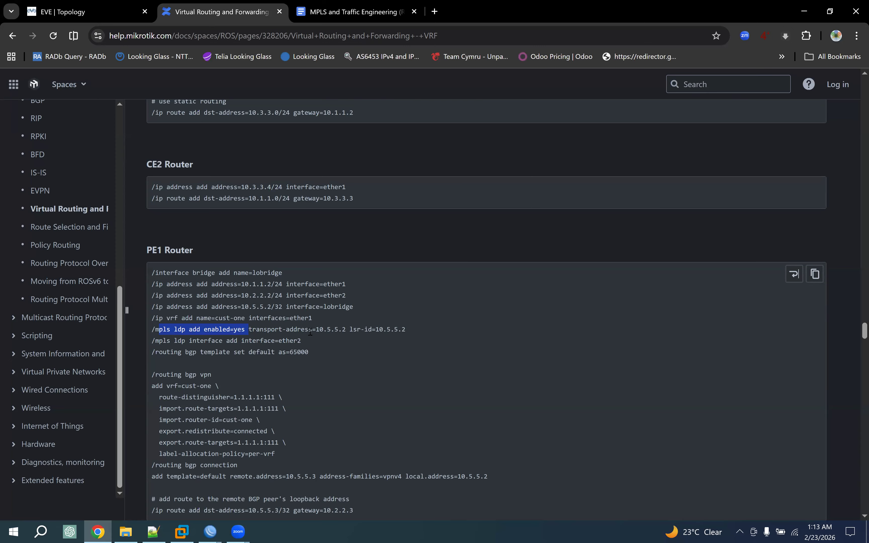
left_click_drag(310, 332, 249, 332)
left_click_drag(343, 329, 308, 329)
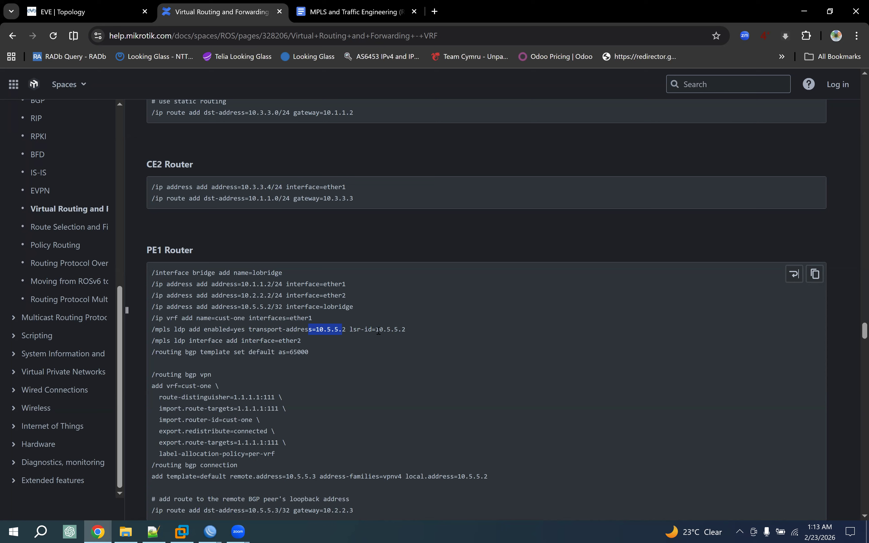
left_click_drag(378, 330, 421, 335)
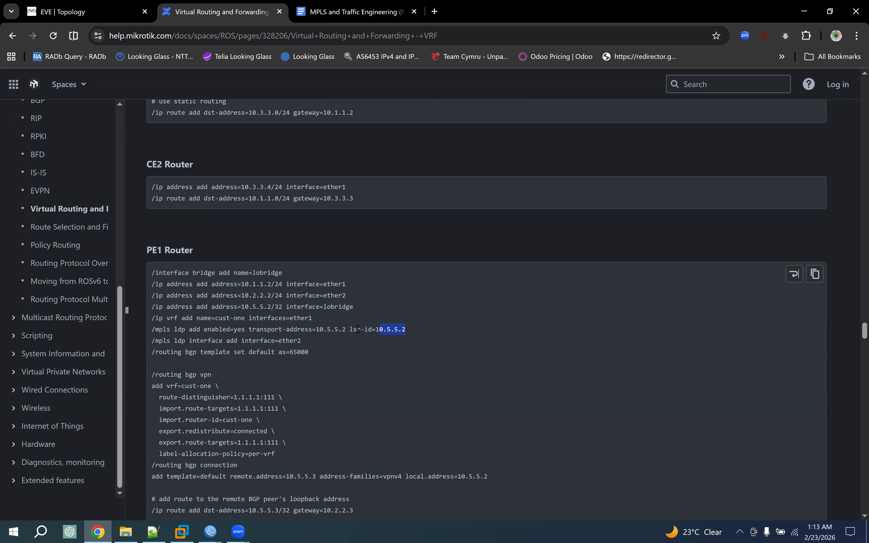
left_click_drag(190, 329, 421, 334)
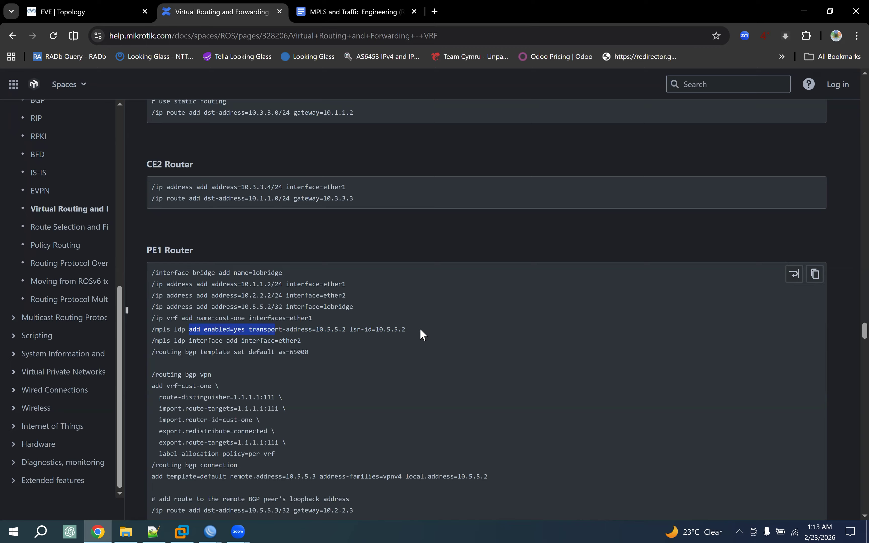
Step: Switch to the POP-RT1 WinBox session and check the MPLS LDP instance's LSR ID and transport address
left_click(211, 532)
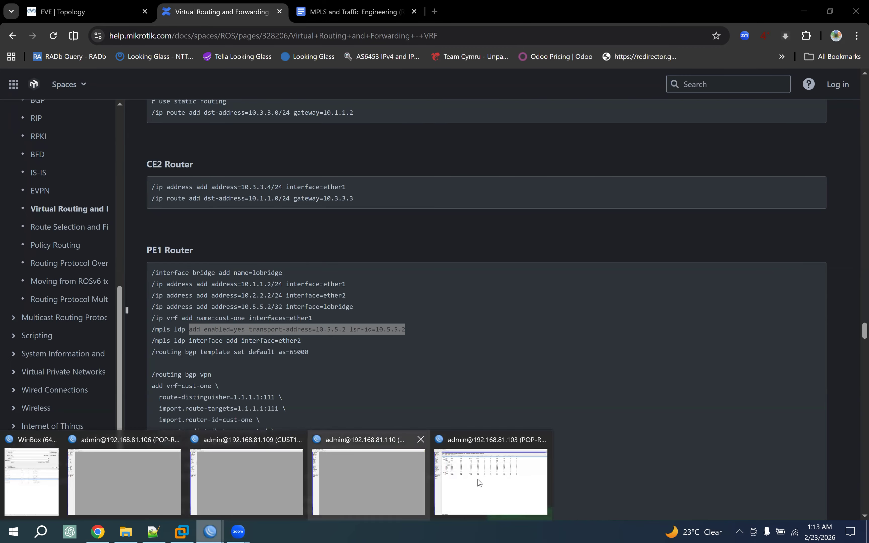
left_click(481, 482)
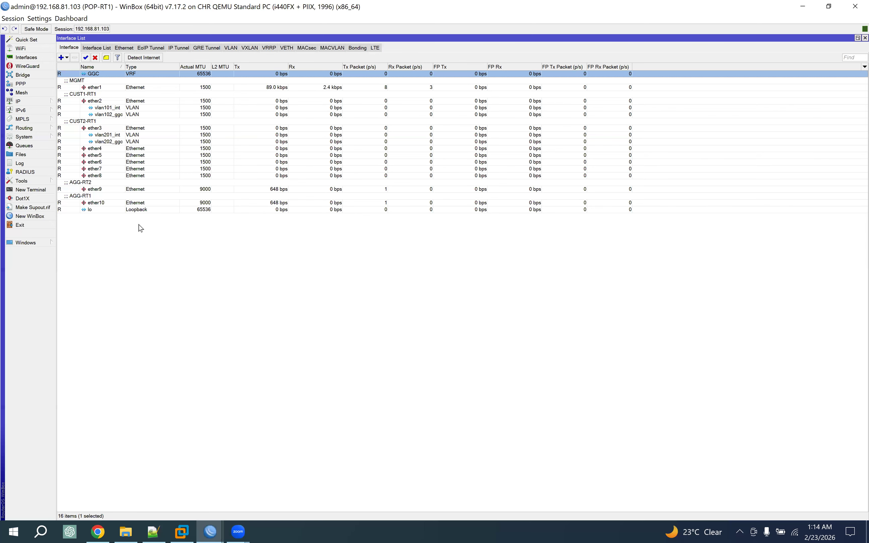
left_click(39, 122)
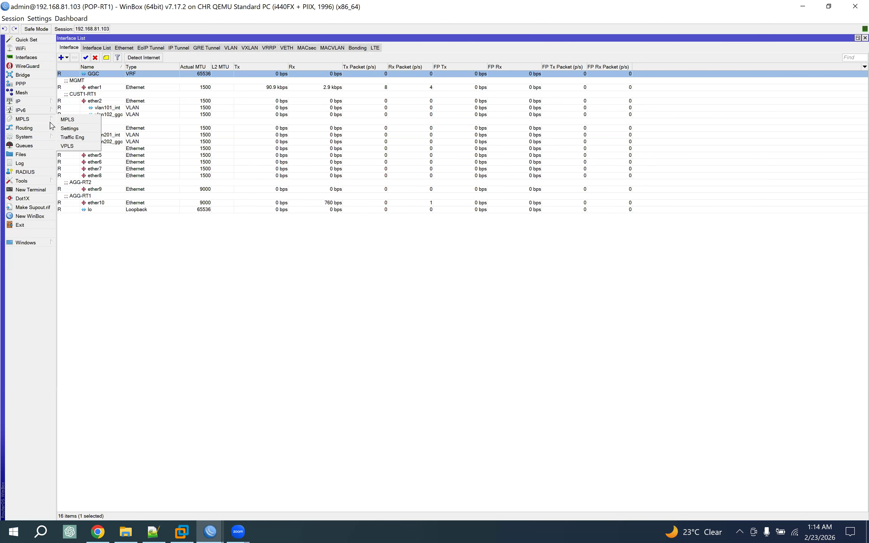
left_click(82, 123)
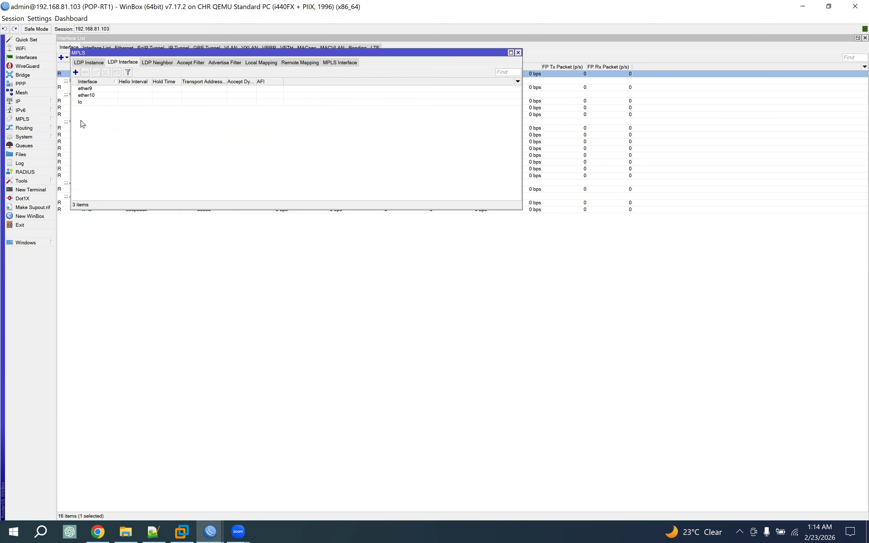
left_click(90, 63)
left_click_drag(227, 56, 250, 172)
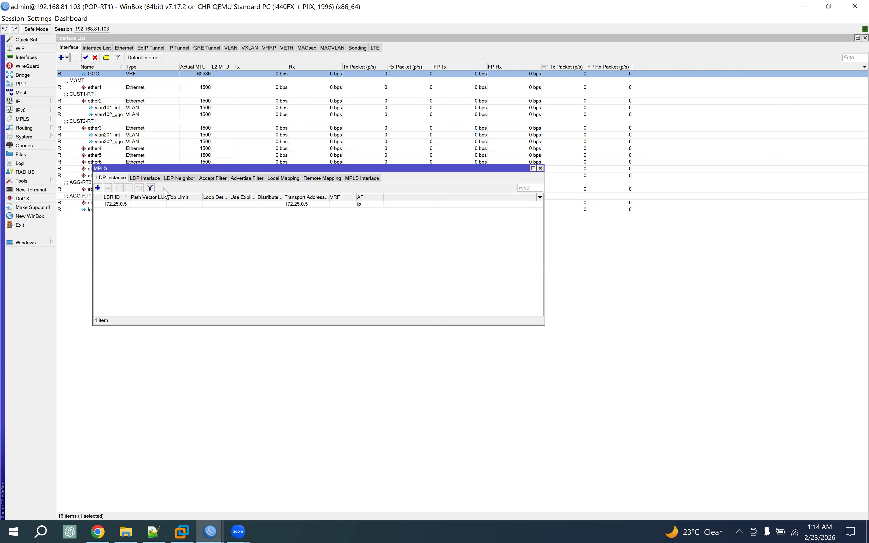
double_click(119, 204)
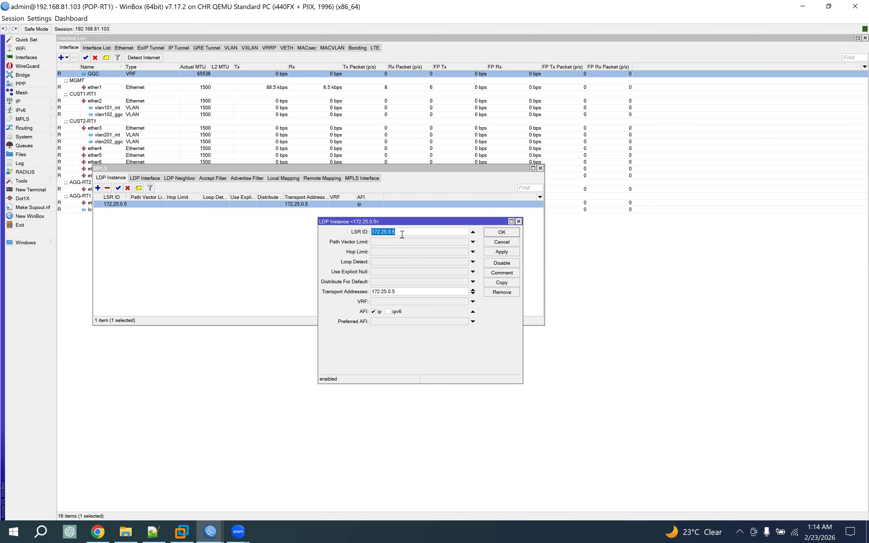
left_click(363, 290)
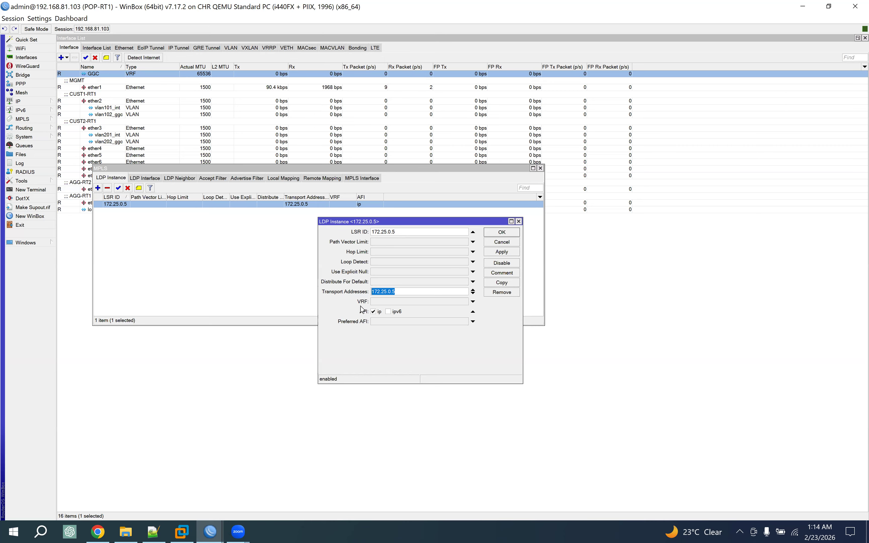
left_click(503, 233)
Step: Compare POP-RT1's LDP interfaces with its eth10, eth9, eth2 and eth3 links on the EVE topology in Chrome, and return to its WinBox session
left_click(143, 178)
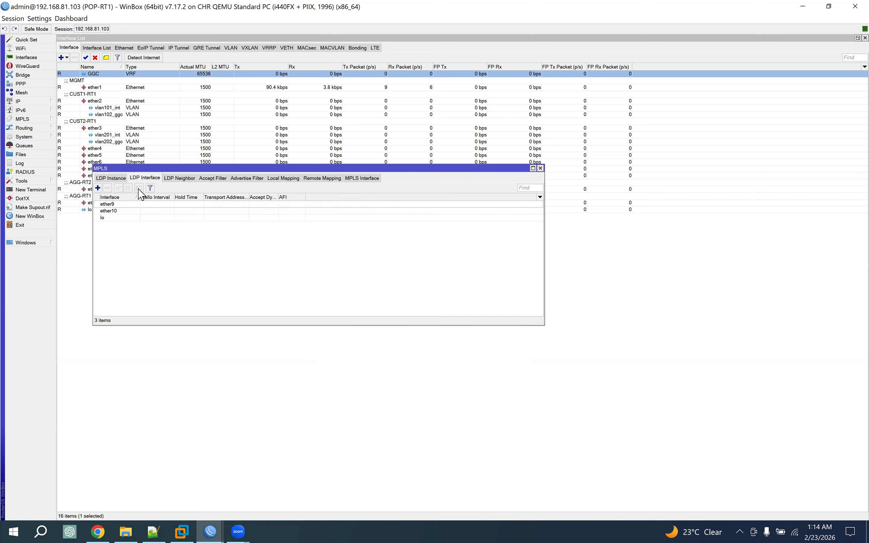
left_click(110, 218)
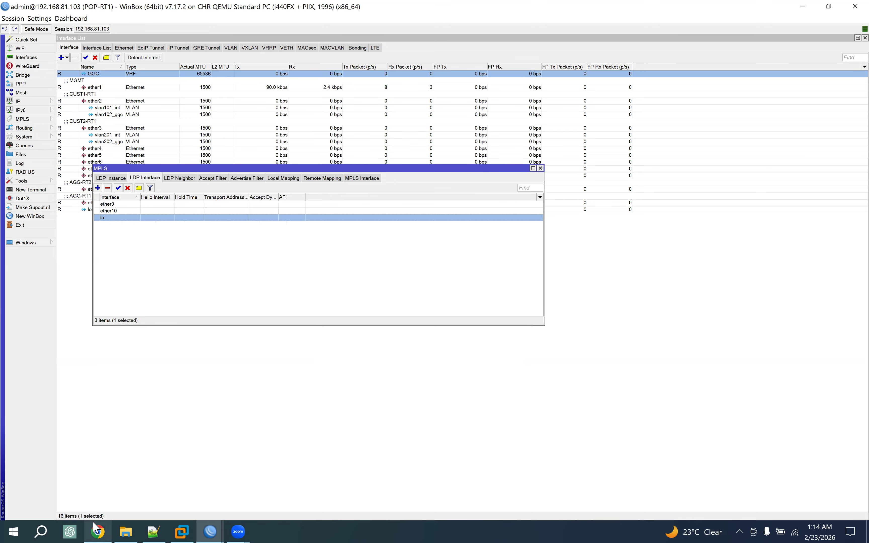
left_click(97, 531)
left_click(91, 7)
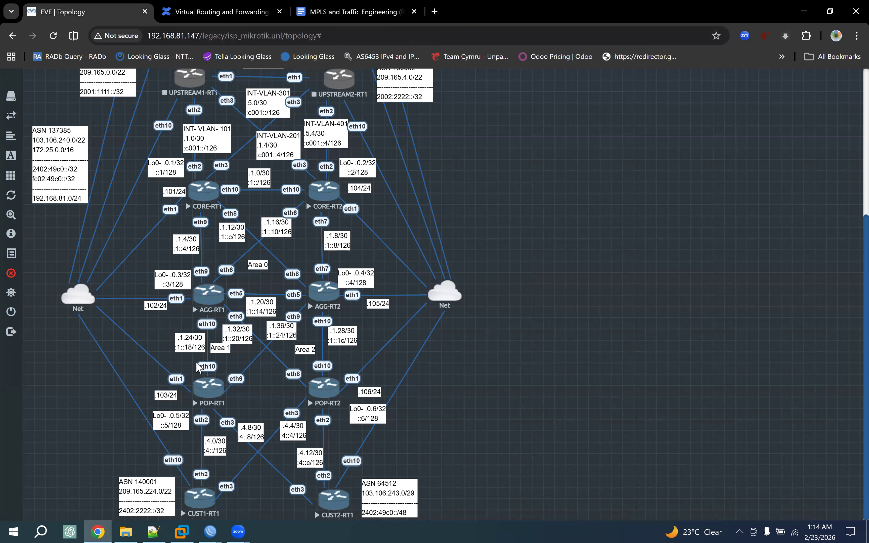
key("ctrl+2")
mouse_move(200, 360)
left_mouse_down()
mouse_move(247, 374)
mouse_move(226, 391)
left_mouse_up()
left_click_drag(194, 427, 238, 427)
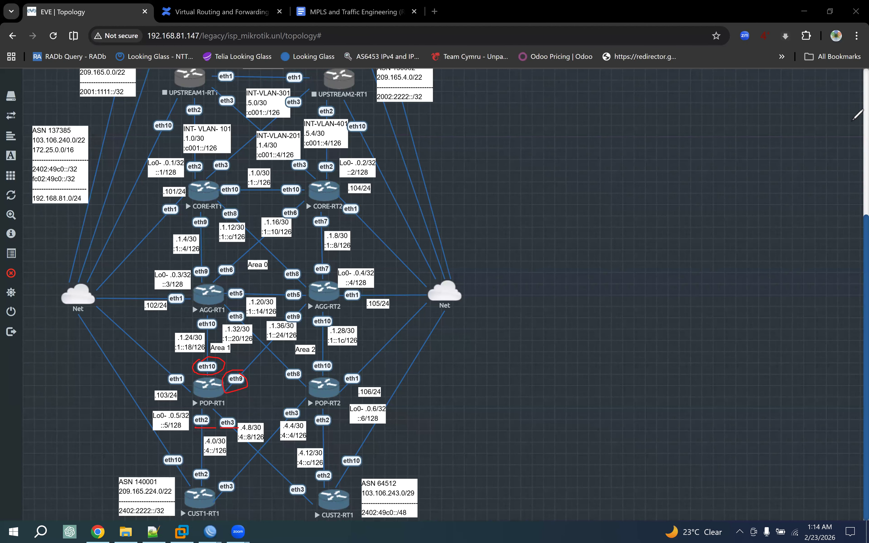
mouse_move(213, 531)
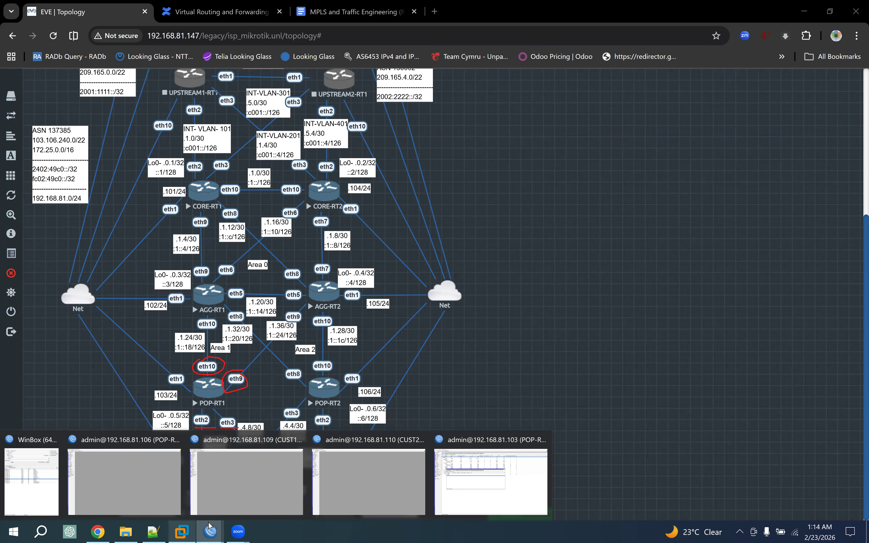
left_click(491, 481)
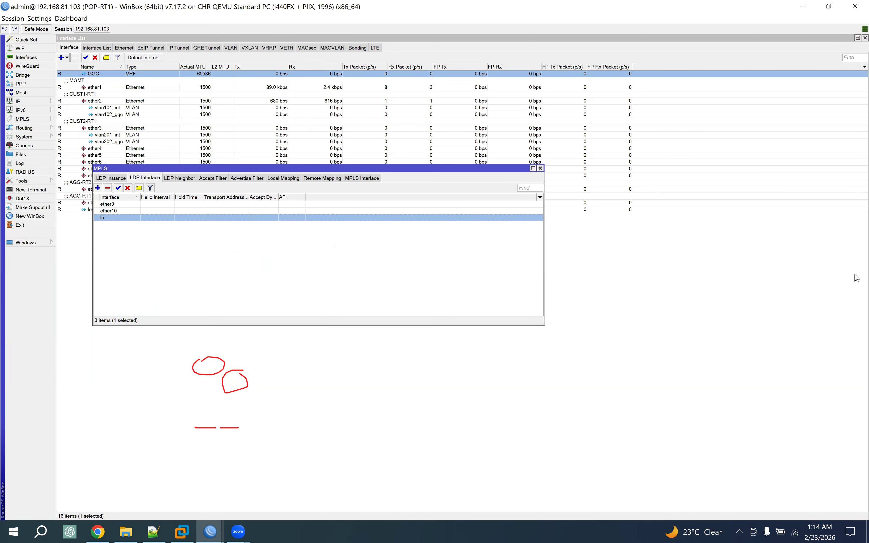
Step: Close the MPLS window and study the PE1 Router's LDP and BGP template commands in MikroTik's VRF documentation in Chrome
left_click(815, 318)
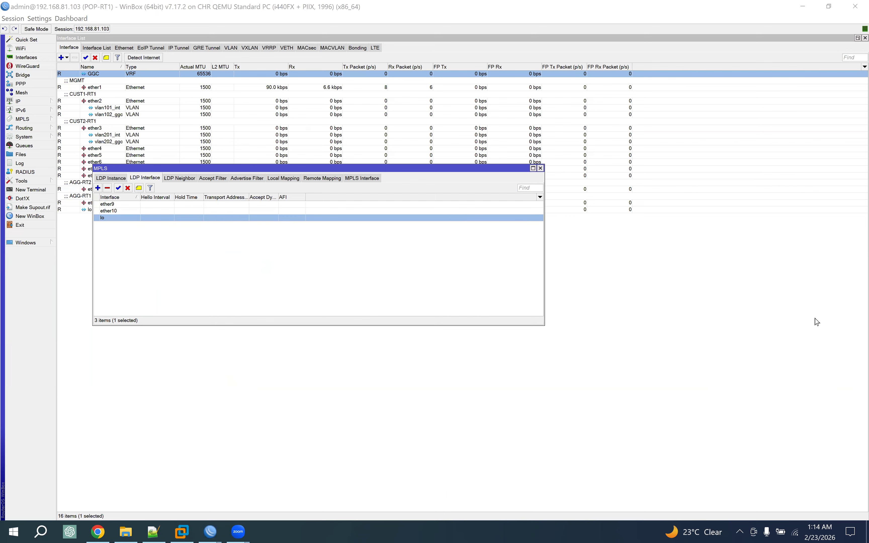
left_click(540, 169)
left_click(98, 531)
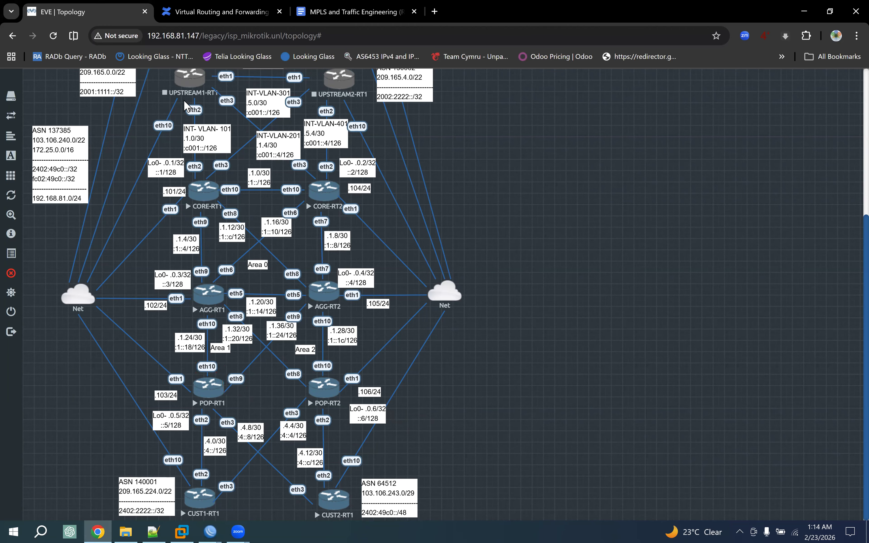
left_click(213, 11)
left_click_drag(175, 331, 427, 334)
left_click_drag(160, 342, 313, 341)
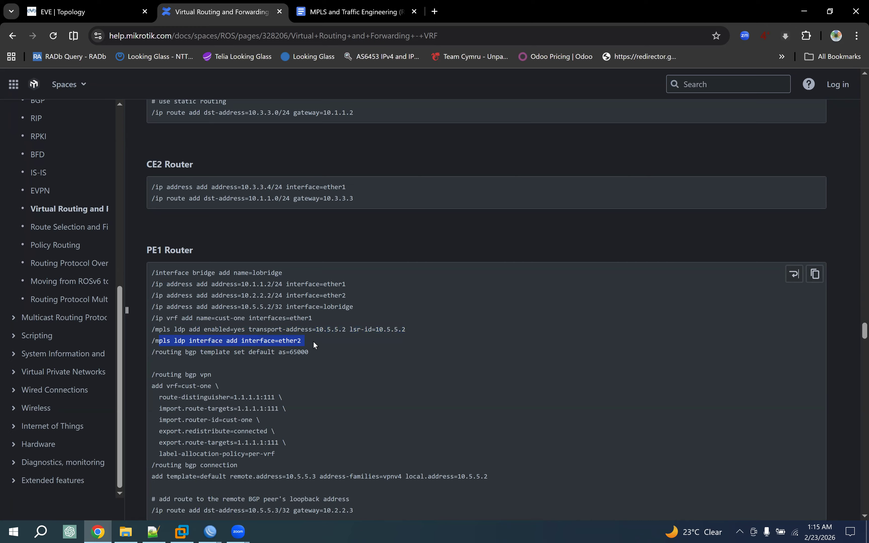
left_click(175, 332)
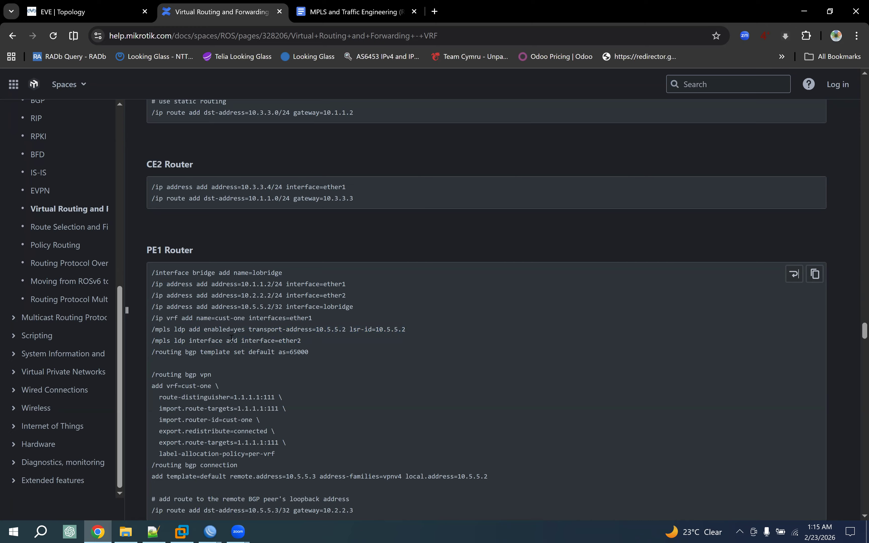
left_click_drag(174, 330, 323, 337)
left_click_drag(181, 329, 435, 333)
left_click_drag(159, 329, 432, 338)
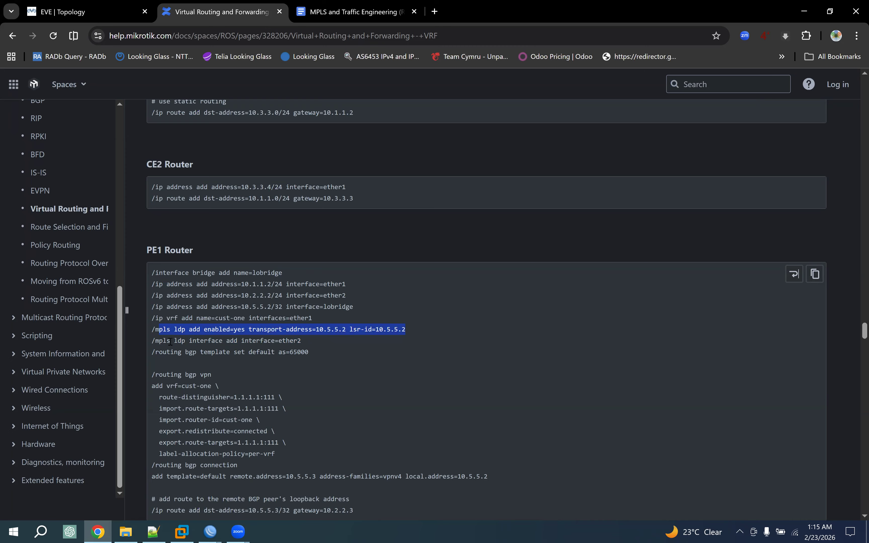
left_click_drag(170, 342, 313, 345)
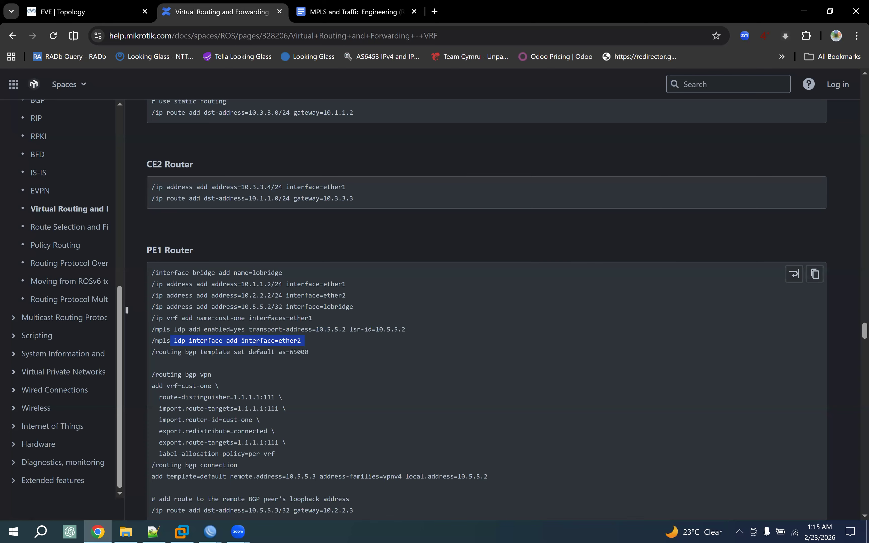
left_click_drag(167, 352, 338, 354)
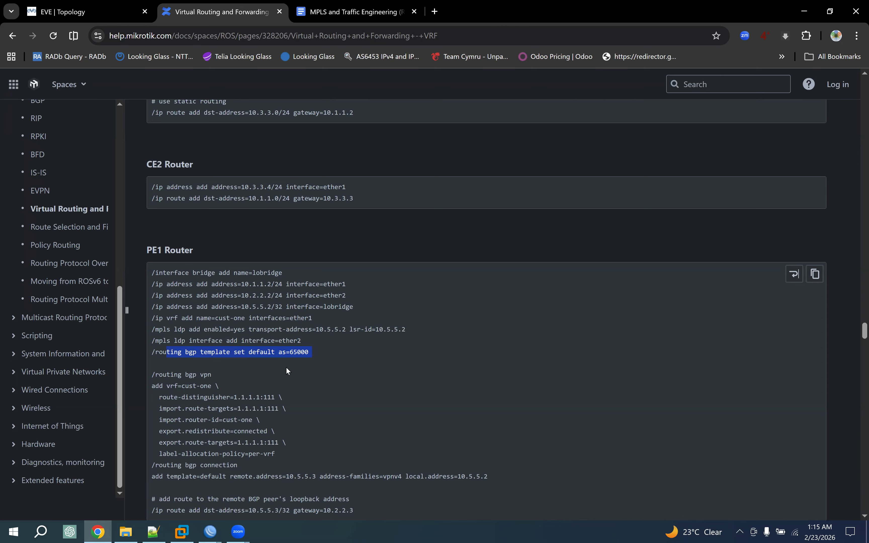
Step: Switch to the POP-RT1 WinBox session and check the default BGP template's AS and router ID without changing it
left_click(205, 524)
left_click(442, 468)
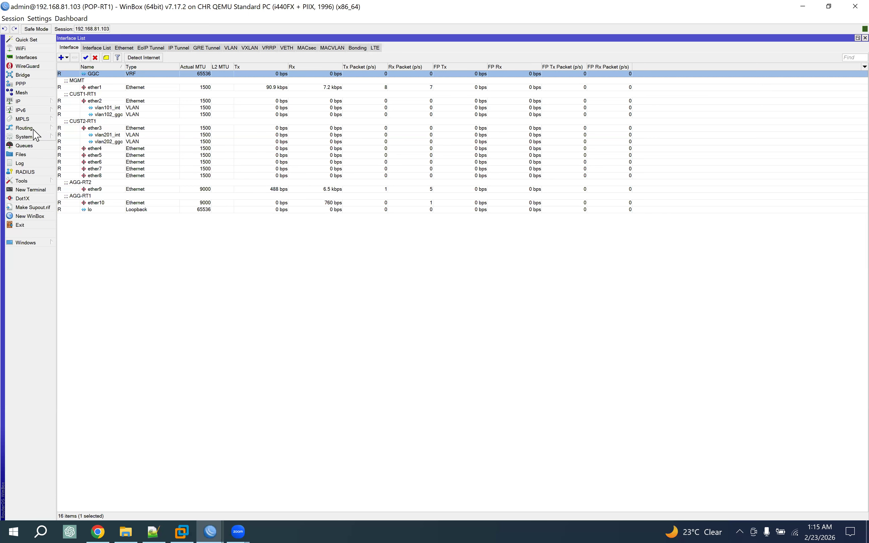
left_click(47, 128)
left_click(70, 139)
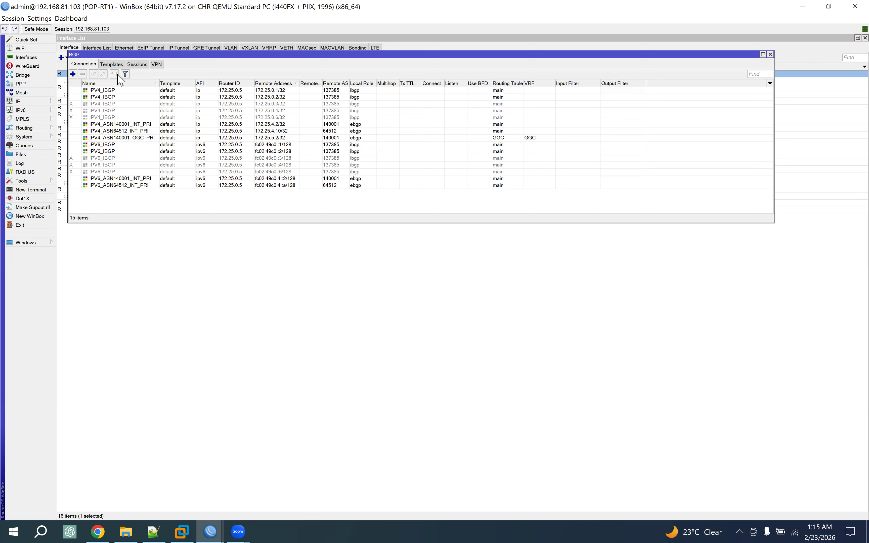
left_click(118, 65)
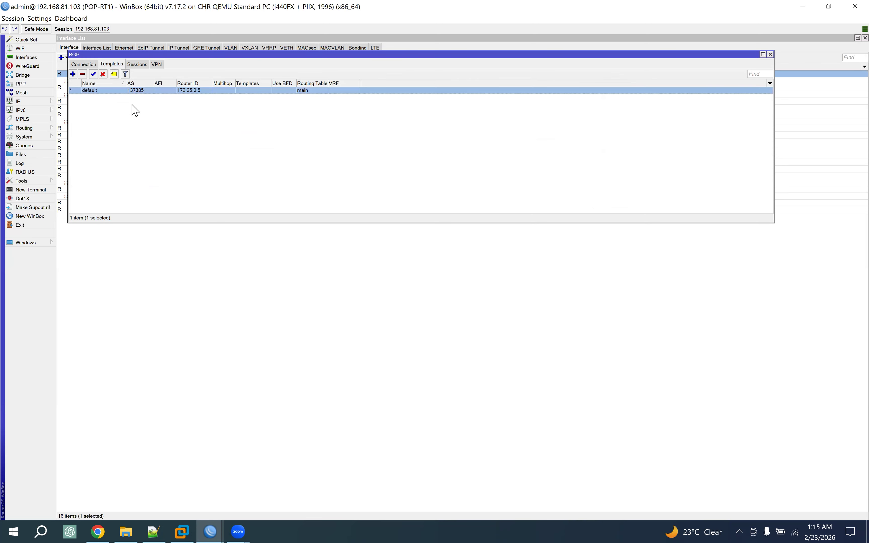
double_click(126, 91)
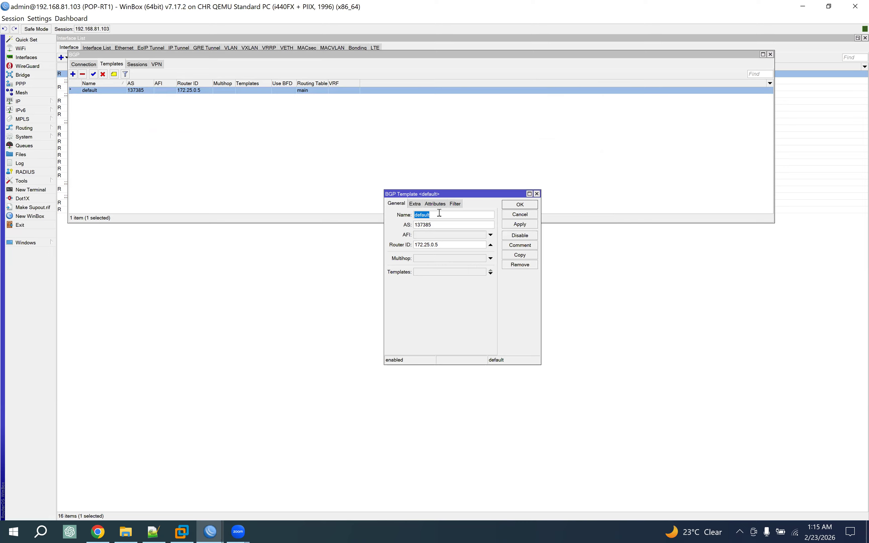
key("Tab")
key("Tab")
left_click(527, 216)
Step: Switch to Chrome, review the PE1 Router's commands from the loopback bridge through the BGP template, and view the EVE topology
left_click(97, 531)
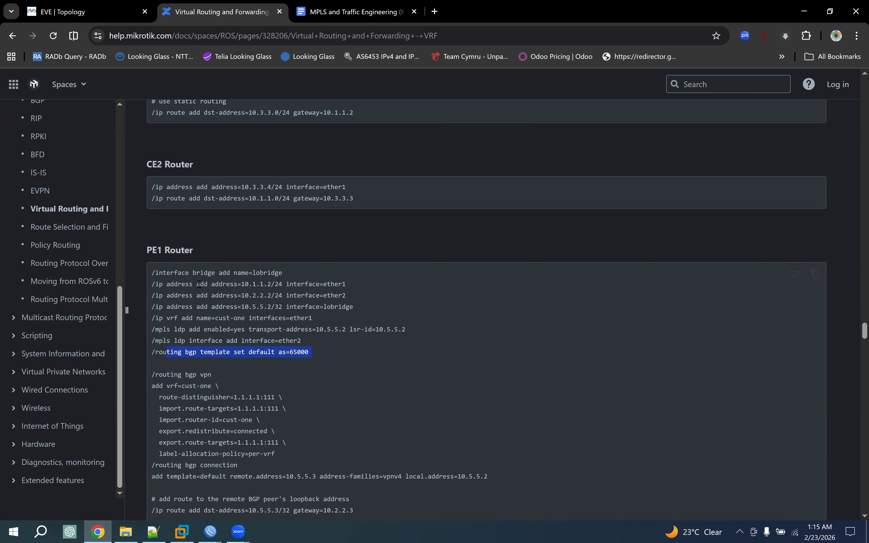
left_click(312, 354)
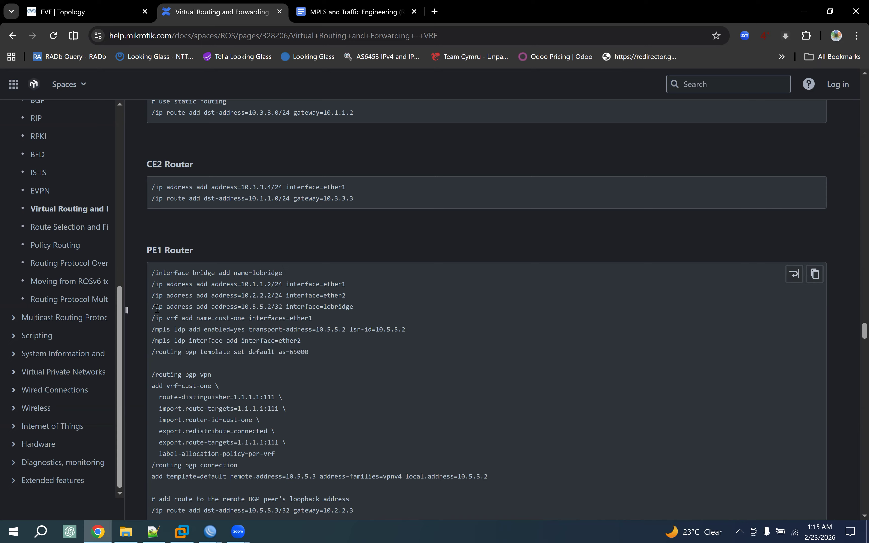
left_click_drag(157, 308, 135, 271)
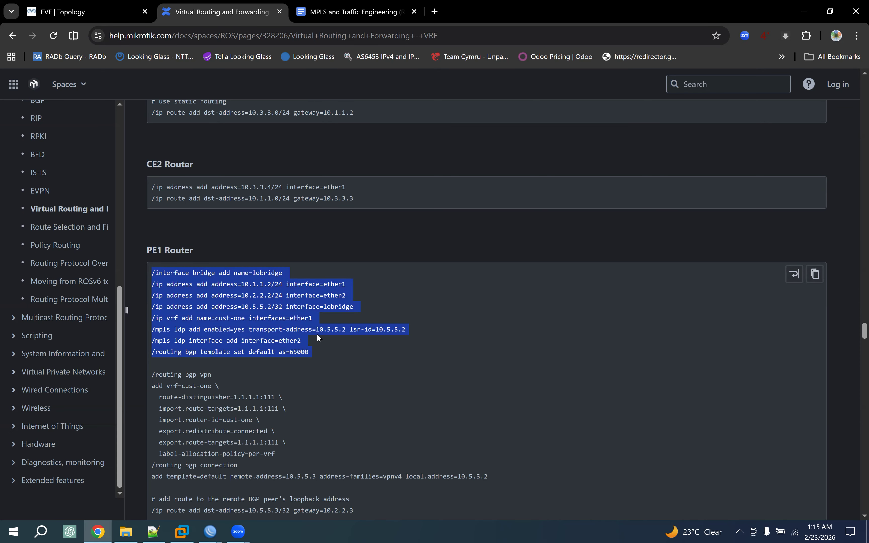
scroll(247, 273, "down", 1)
left_click(243, 273)
left_click_drag(156, 217, 365, 300)
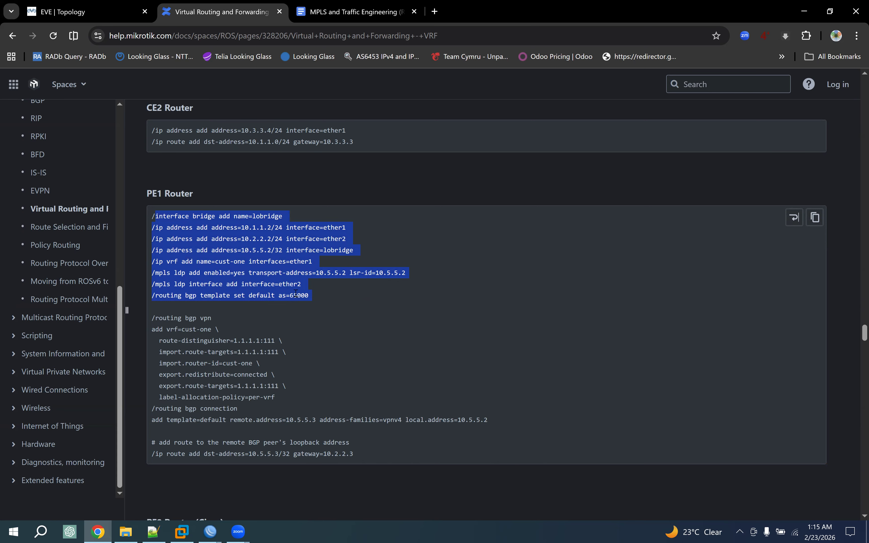
left_click(210, 532)
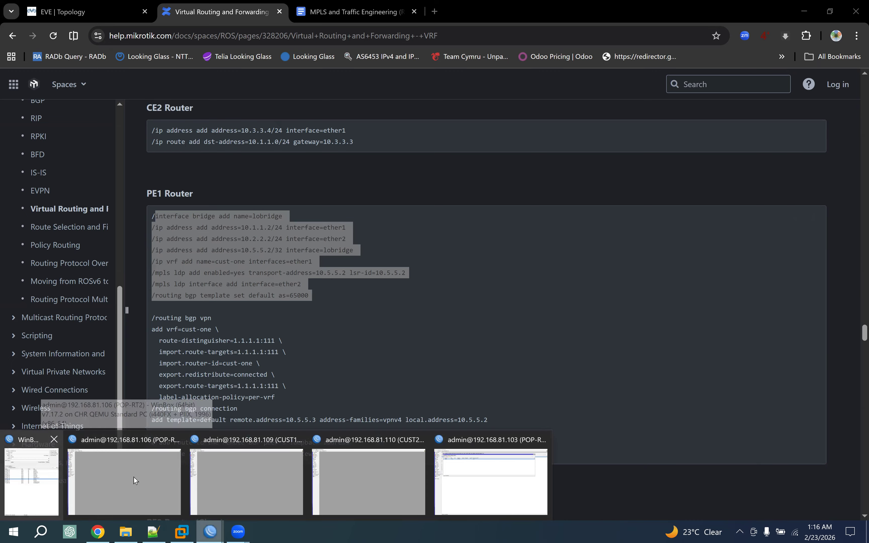
left_click(96, 5)
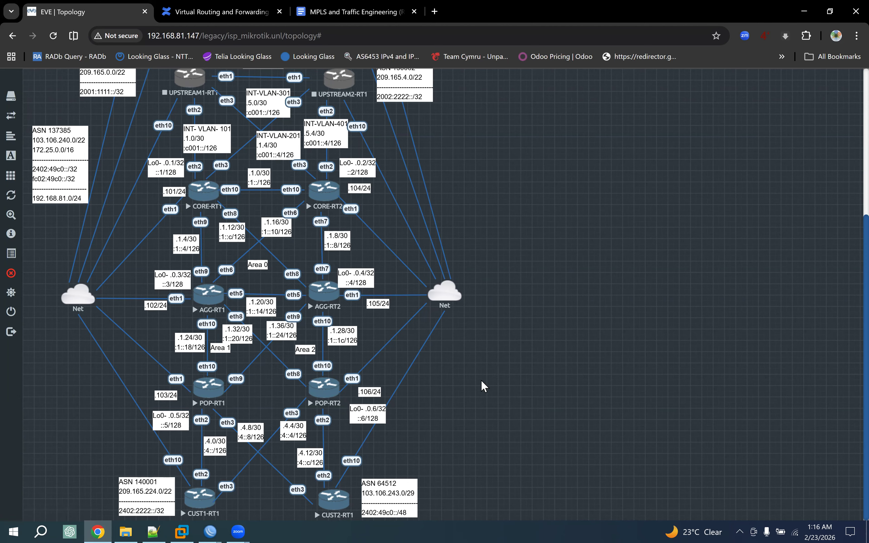
Step: Switch to the POP-RT1 WinBox session and close its BGP and Interface List windows
left_click(212, 531)
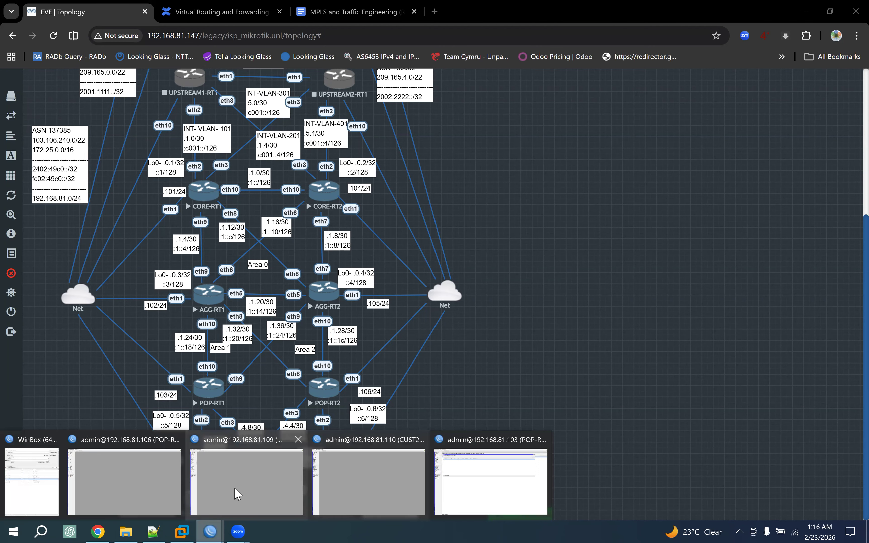
left_click(472, 494)
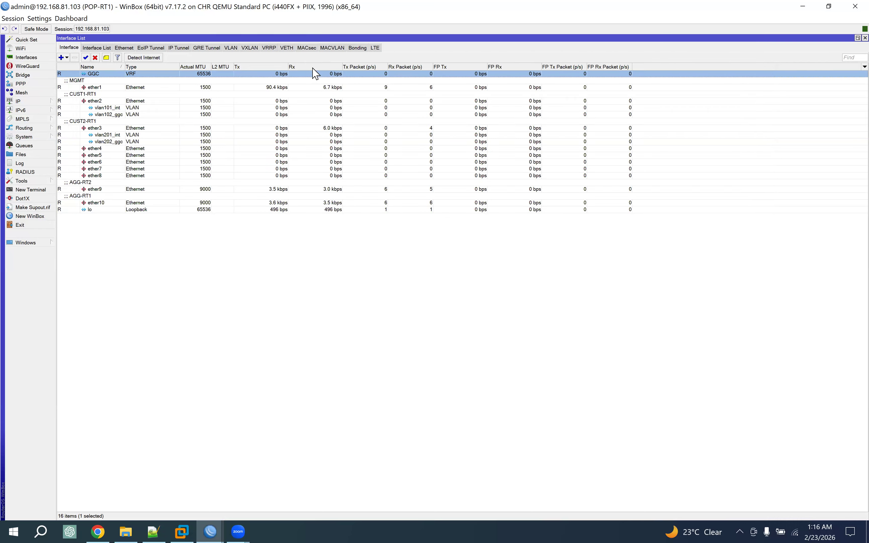
left_click(864, 38)
left_click(452, 79)
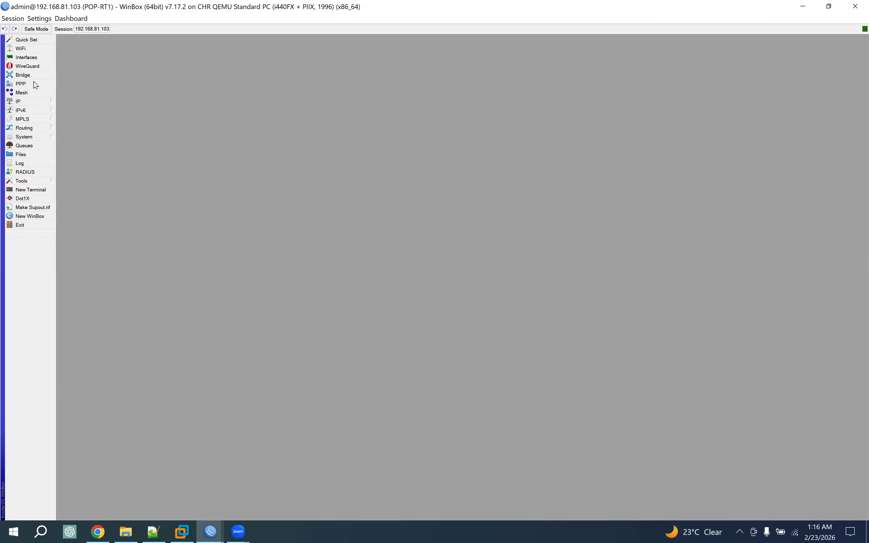
Step: Open POP-RT1's MPLS settings maximized and inspect the LDP advertise filters for 172.25.0.0/24 and 0.0.0.0/0
left_click(32, 119)
left_click(72, 120)
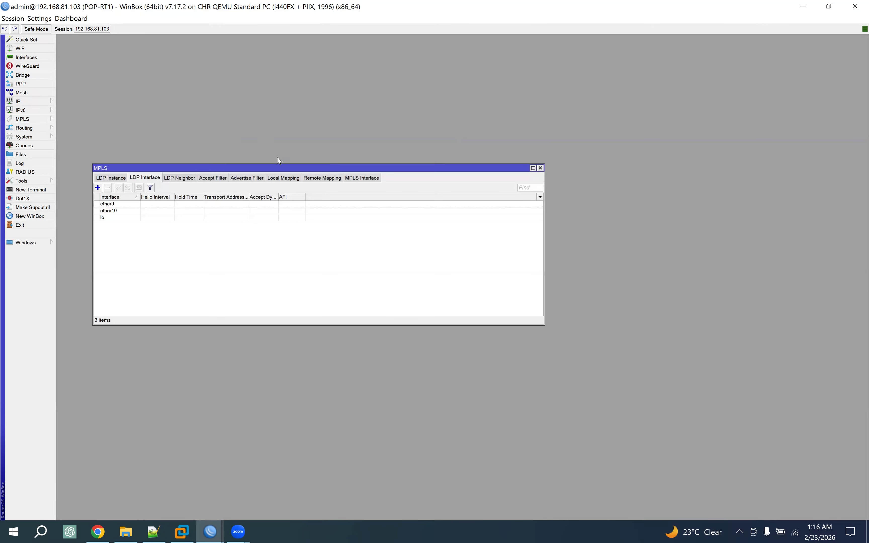
left_click(251, 181)
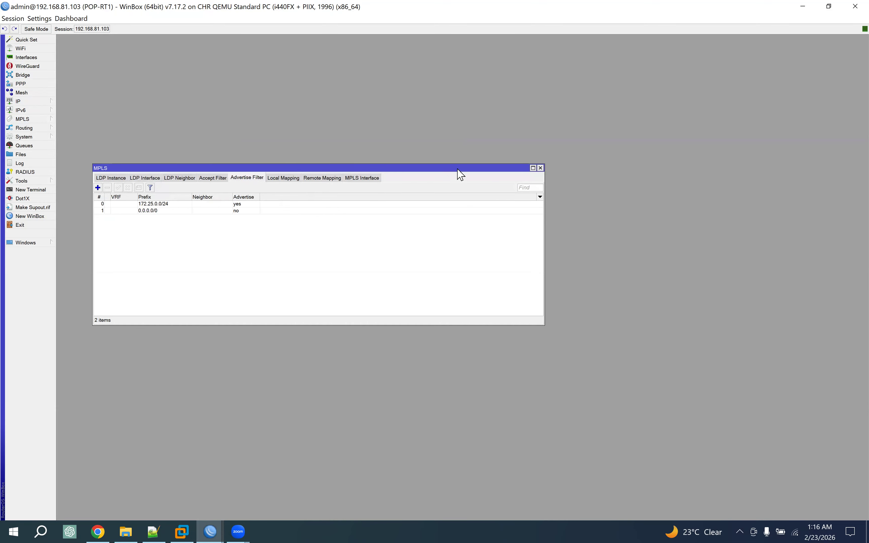
left_click(533, 167)
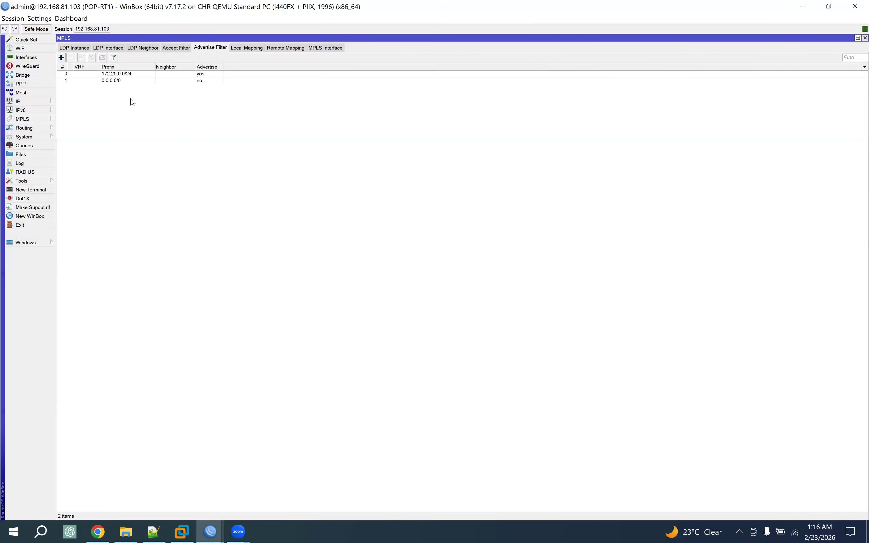
double_click(117, 74)
left_click_drag(449, 256, 333, 257)
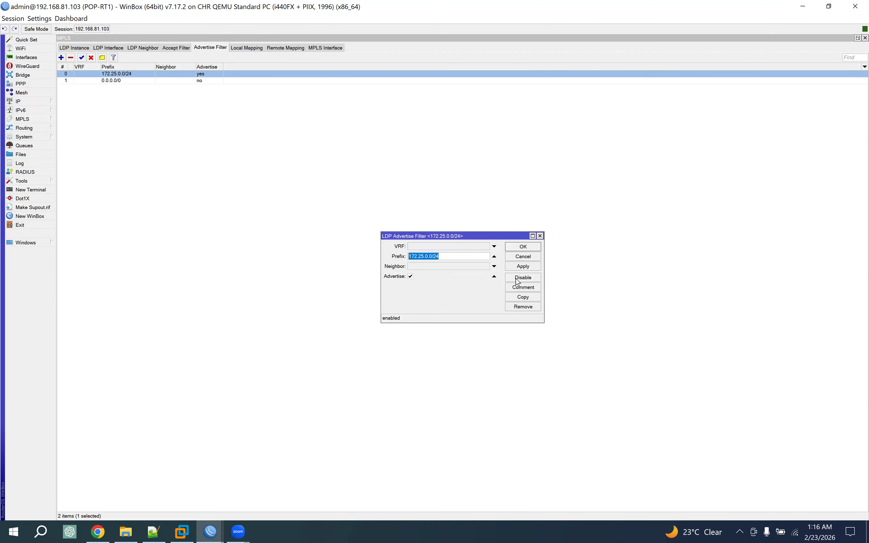
left_click(523, 256)
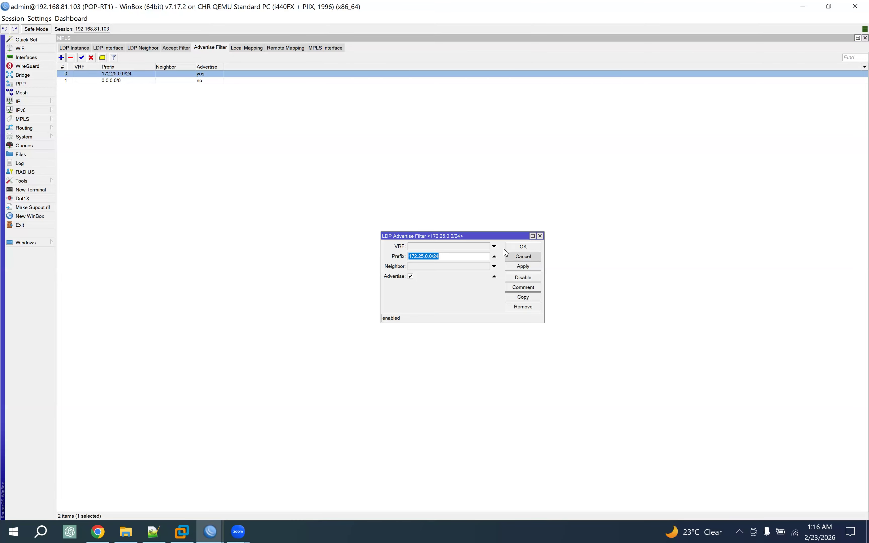
double_click(128, 82)
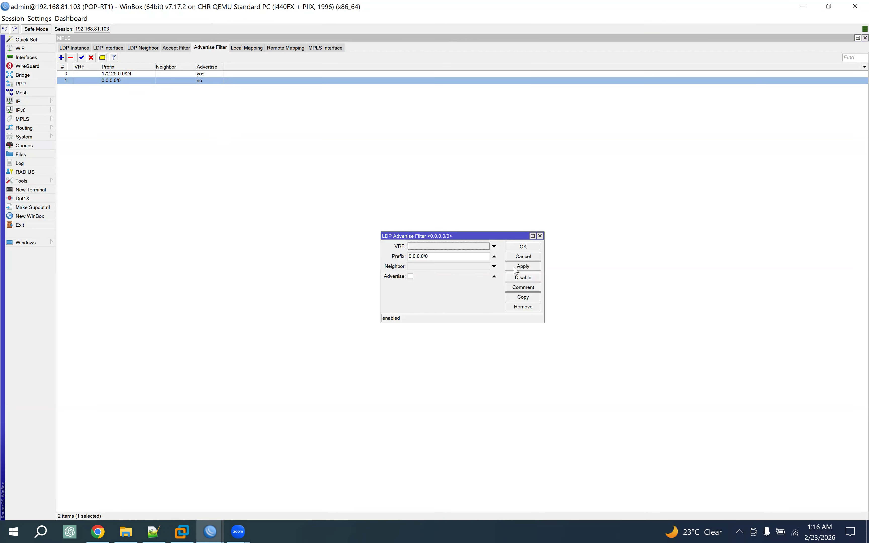
left_click(525, 257)
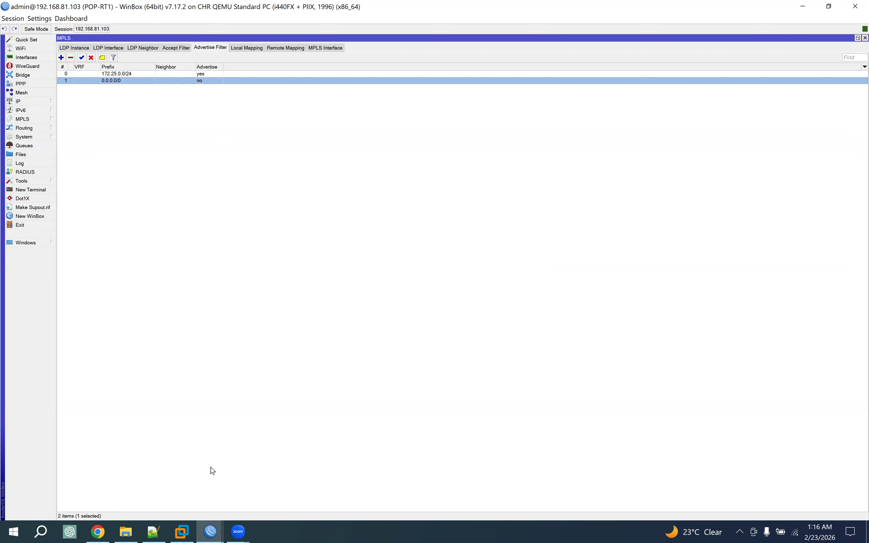
Step: View the EVE topology in Chrome, return to POP-RT1 to check its LDP accept and advertise filters, and close the MPLS window
left_click(98, 532)
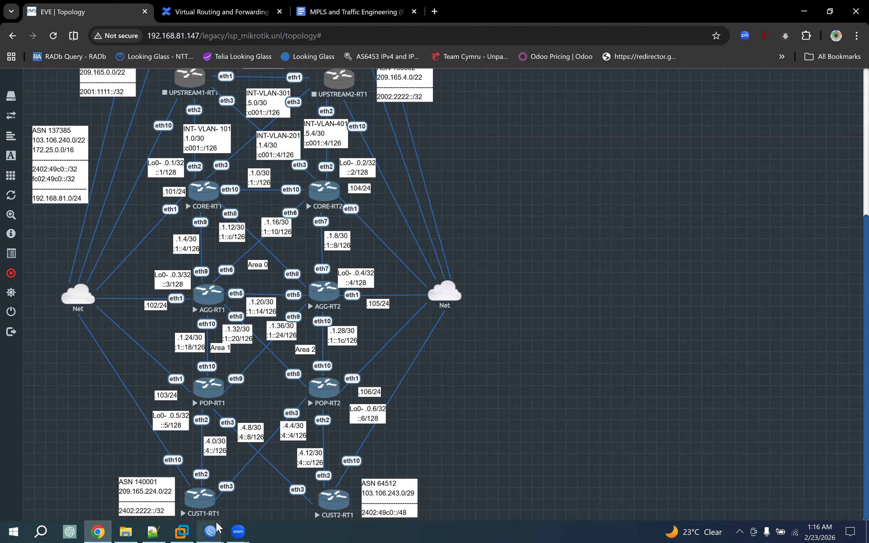
mouse_move(215, 529)
left_click(501, 470)
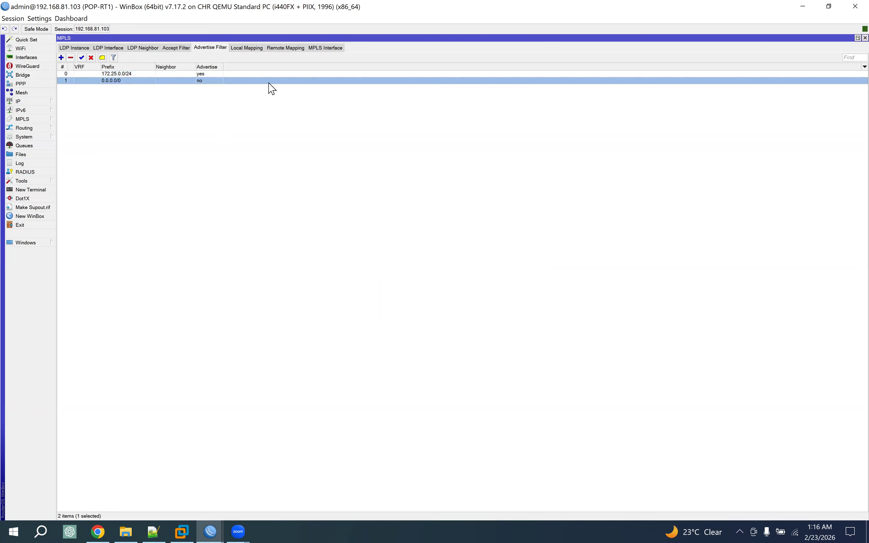
left_click(178, 47)
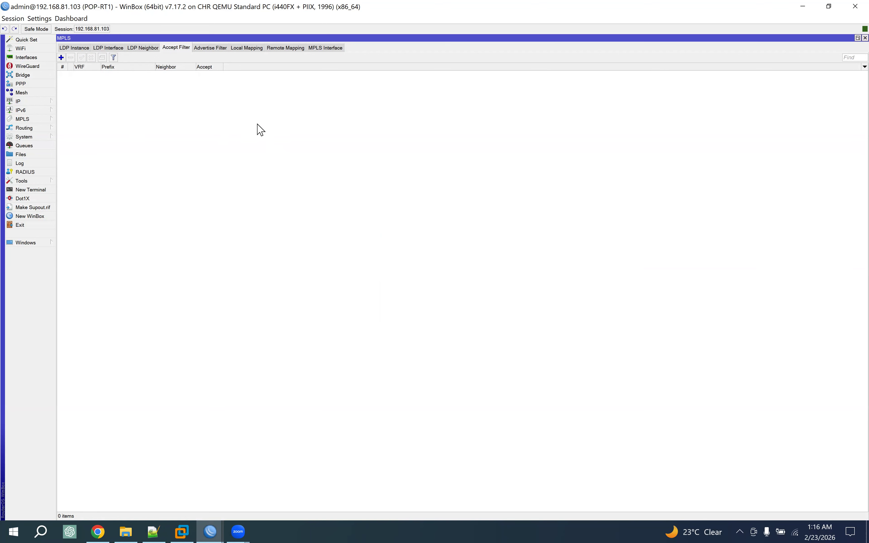
left_click(211, 48)
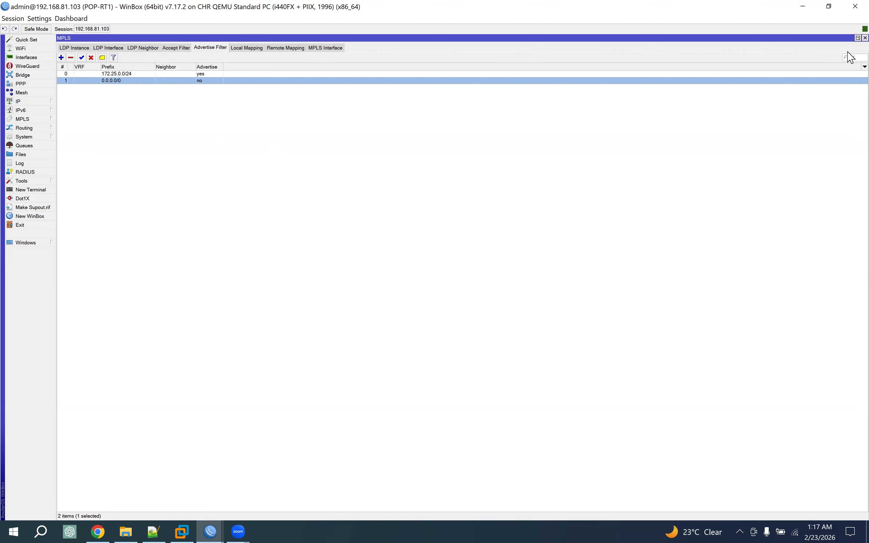
left_click(864, 38)
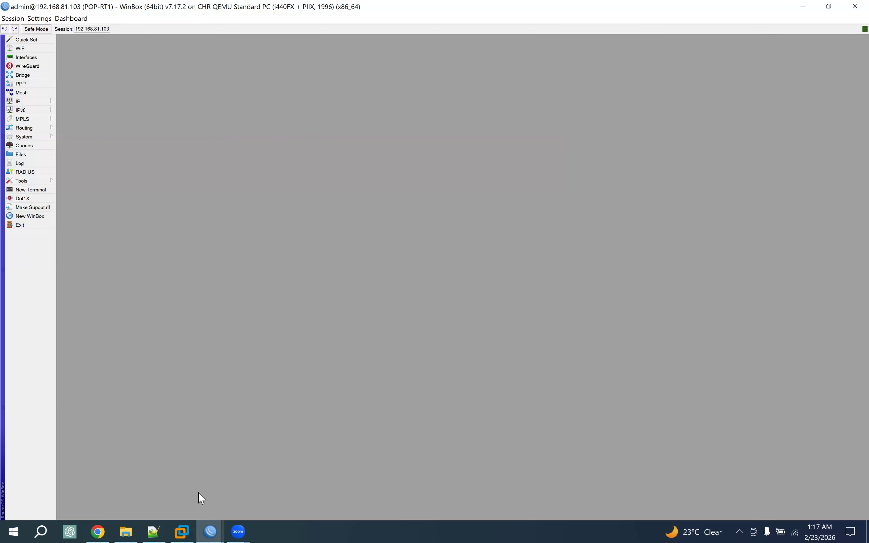
Step: Switch to MikroTik's VRF documentation in Chrome and examine the PE1 Router's BGP VPN commands, including route distinguisher and route targets
left_click(97, 531)
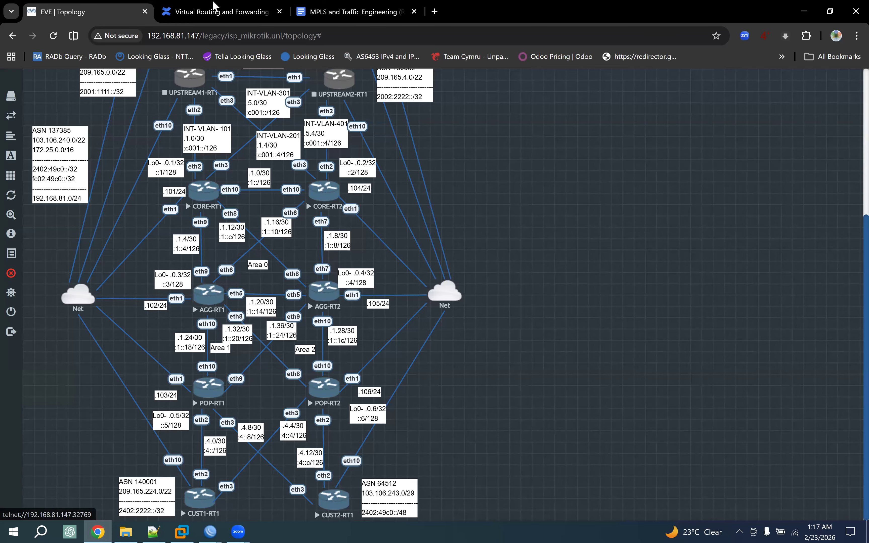
left_click(214, 11)
scroll(191, 298, "down", 1)
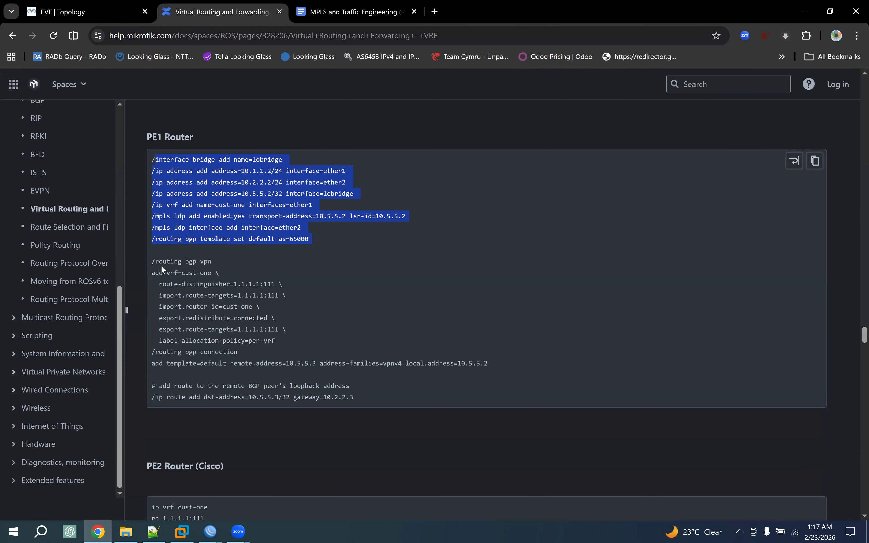
left_click_drag(152, 261, 323, 348)
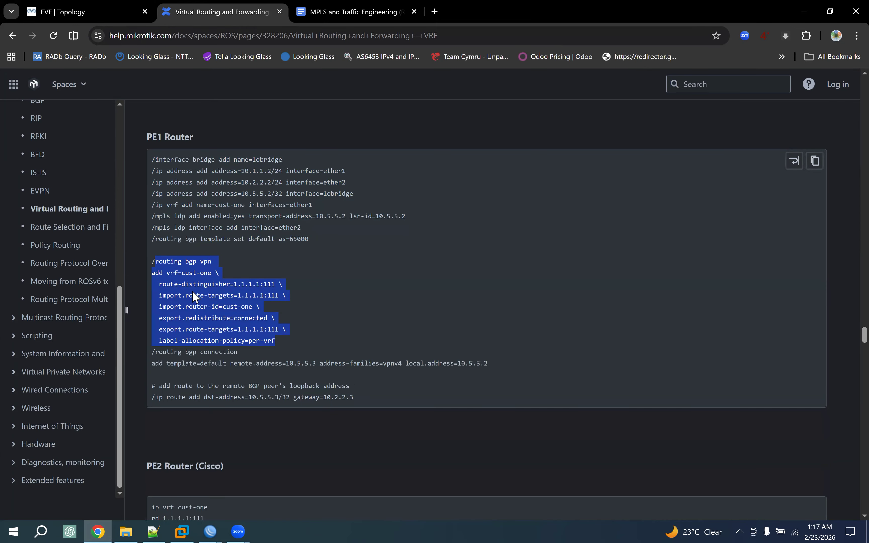
Step: Examine the PE1 Router's BGP VPN block and the BGP connection command in the VRF documentation
left_click(157, 264)
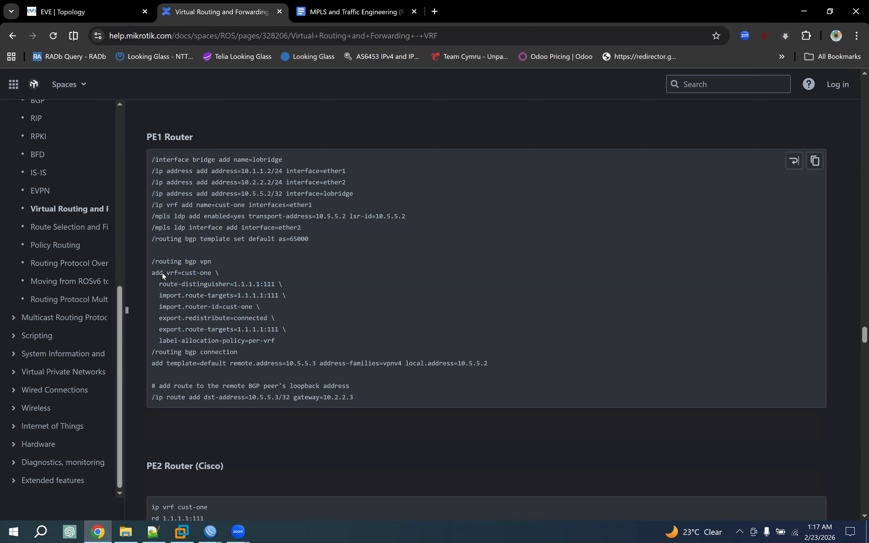
left_click_drag(151, 261, 281, 344)
left_click_drag(157, 353, 510, 372)
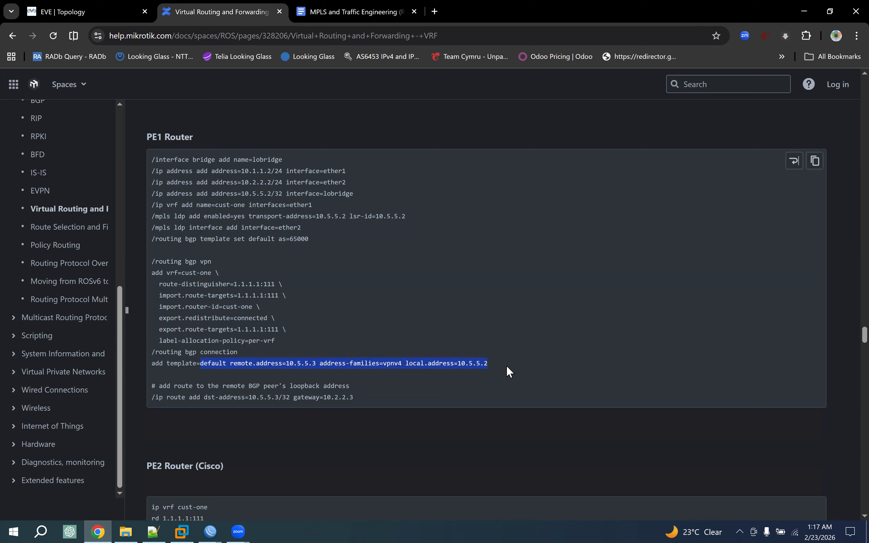
Step: Switch to the POP-RT1 WinBox session, open its BGP settings and view the list of BGP connections
left_click(210, 531)
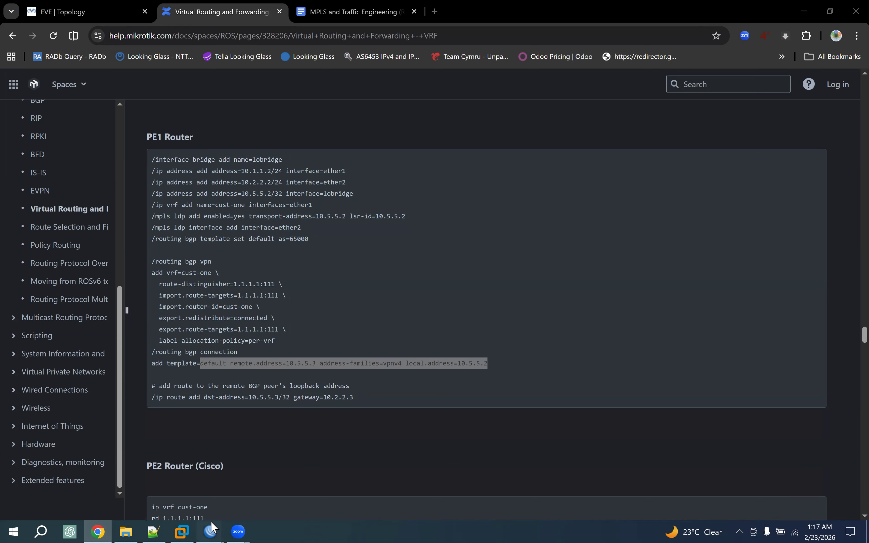
left_click(496, 475)
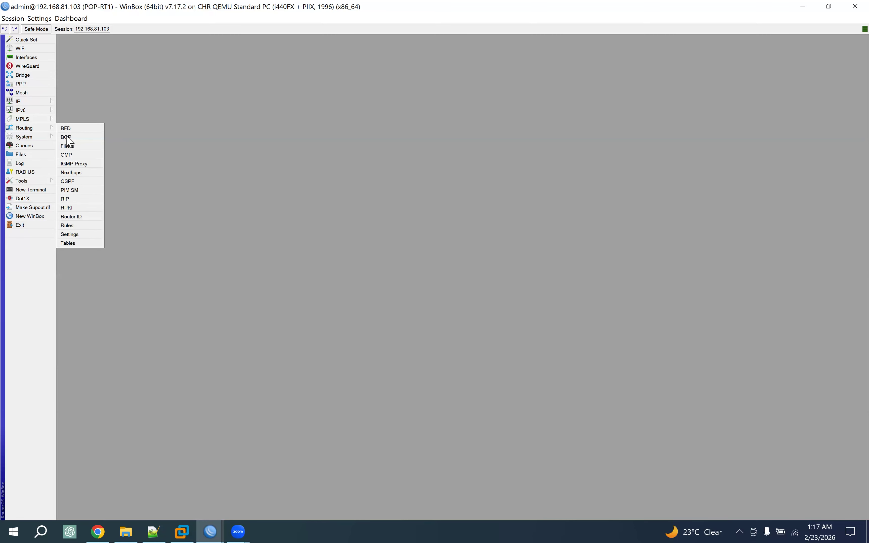
left_click(67, 138)
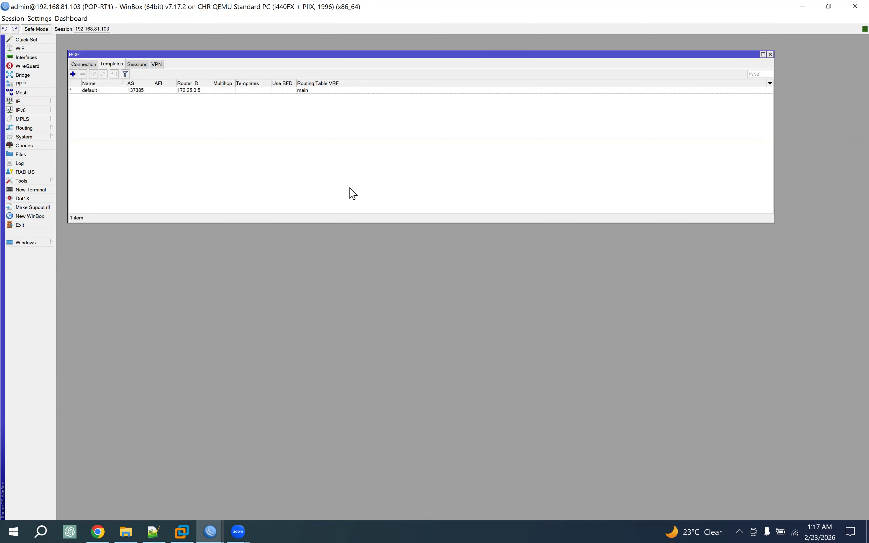
left_click(89, 65)
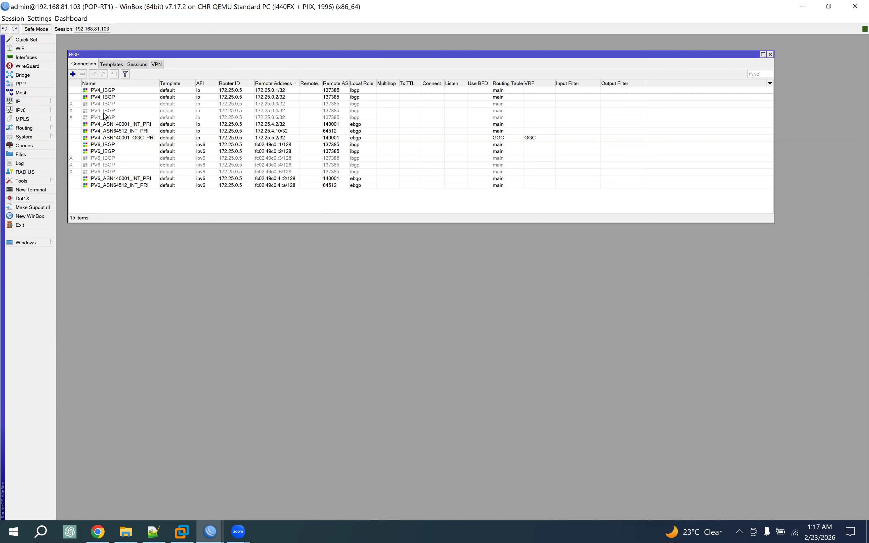
left_click(100, 172)
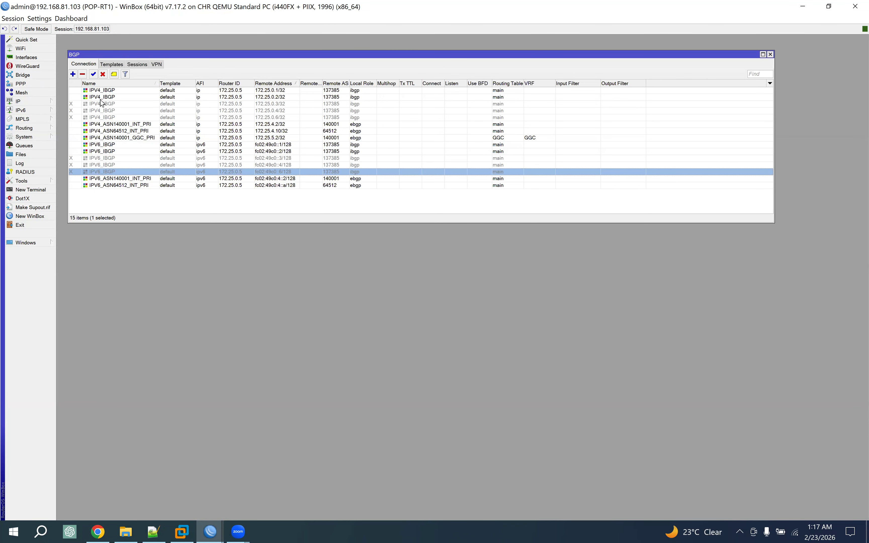
Step: Compare POP-RT1's BGP peers with the EVE topology in Chrome, then return to the POP-RT1 WinBox session
left_click(98, 532)
left_click(94, 11)
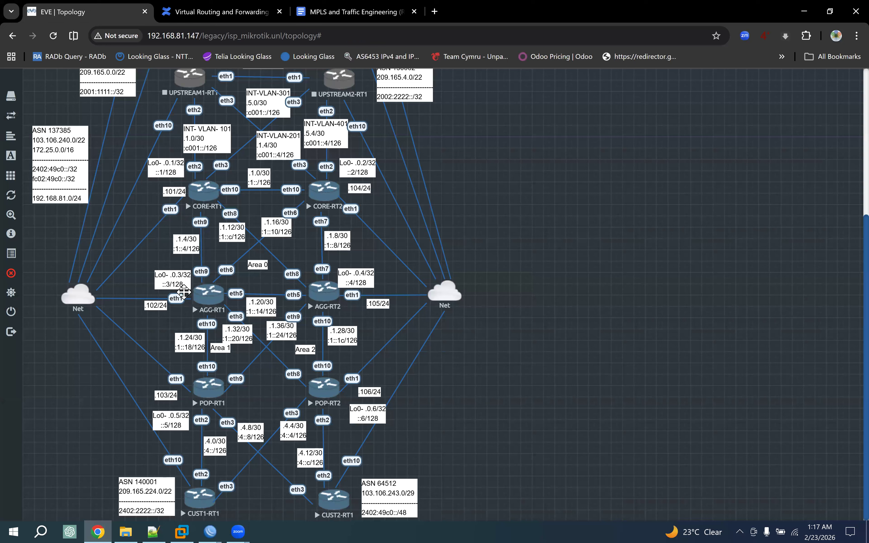
mouse_move(210, 532)
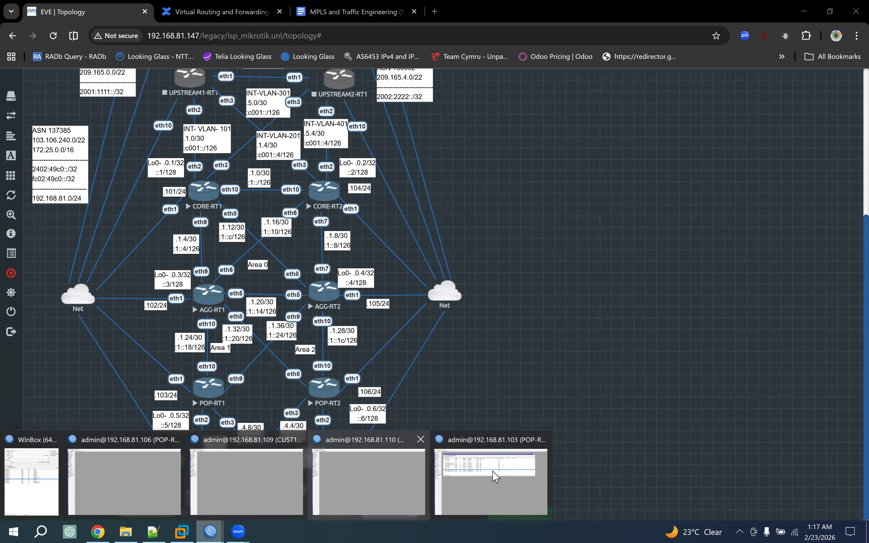
left_click(493, 476)
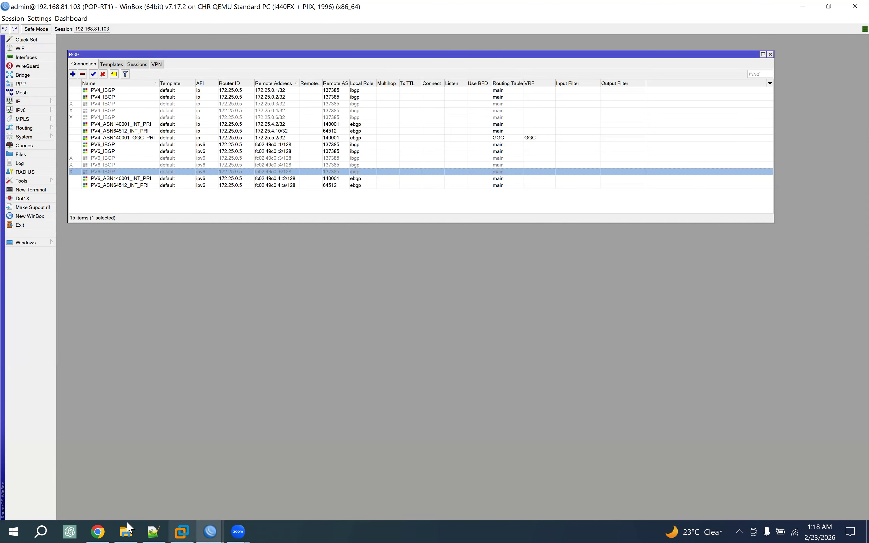
left_click(103, 527)
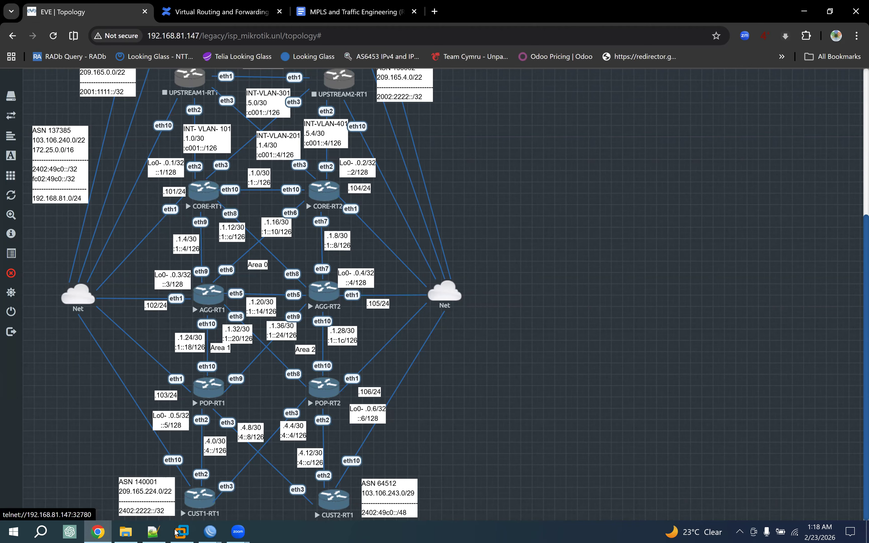
left_click(210, 531)
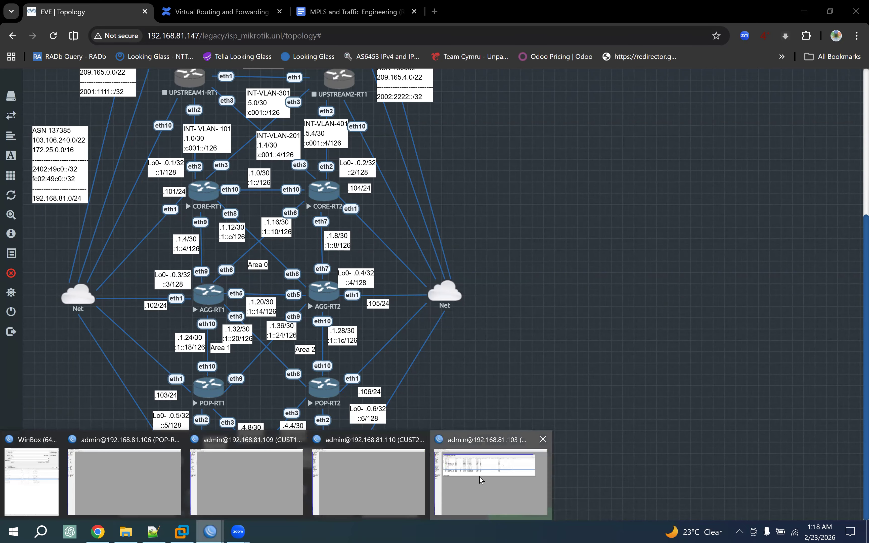
left_click(482, 478)
Step: Inspect the enabled IPV4_IBGP and IPV6_IBGP connections in POP-RT1's BGP connection list
left_click(115, 93)
left_click(175, 98)
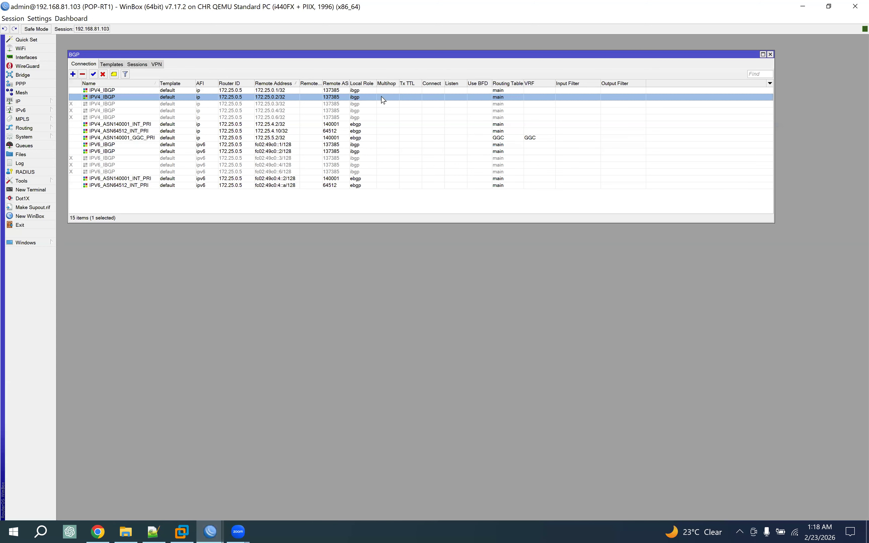
left_click(115, 145)
left_click(218, 153)
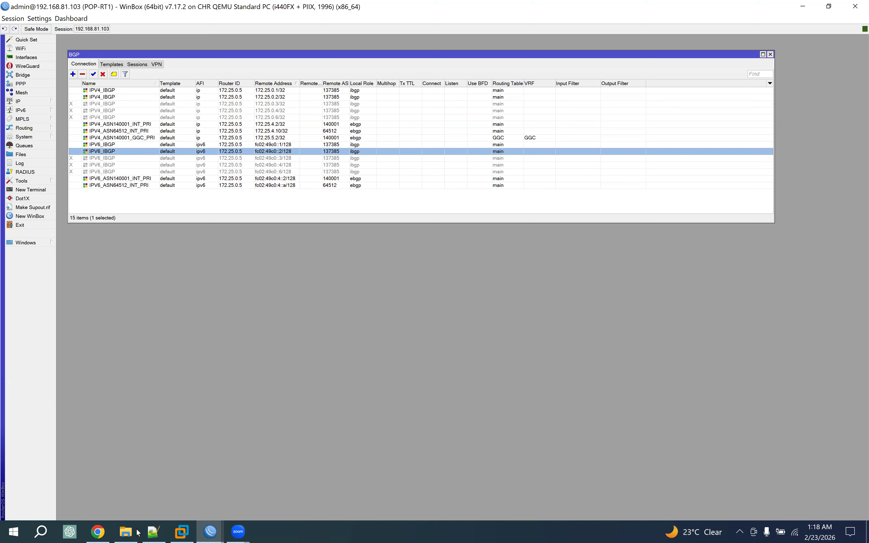
Step: Return to the VRF documentation in Chrome and examine the template, remote address and local address in PE1's BGP connection command
left_click(98, 531)
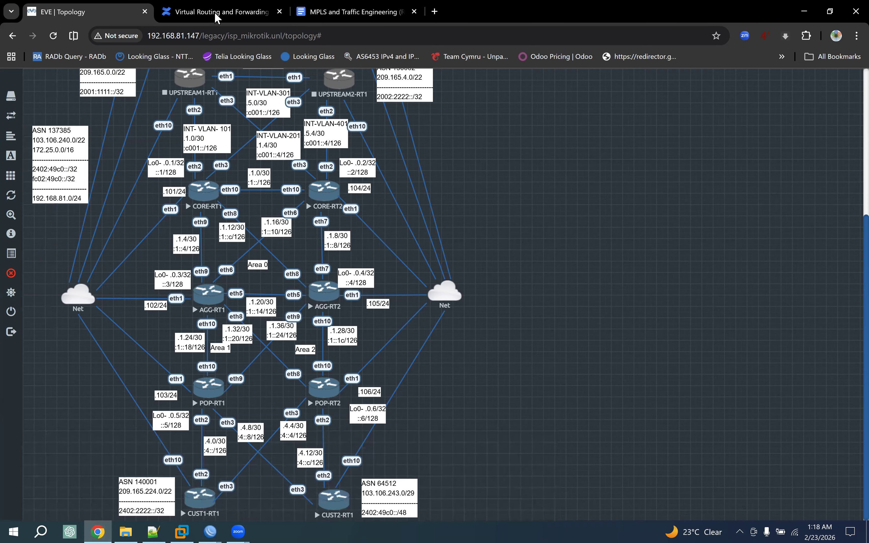
left_click(199, 13)
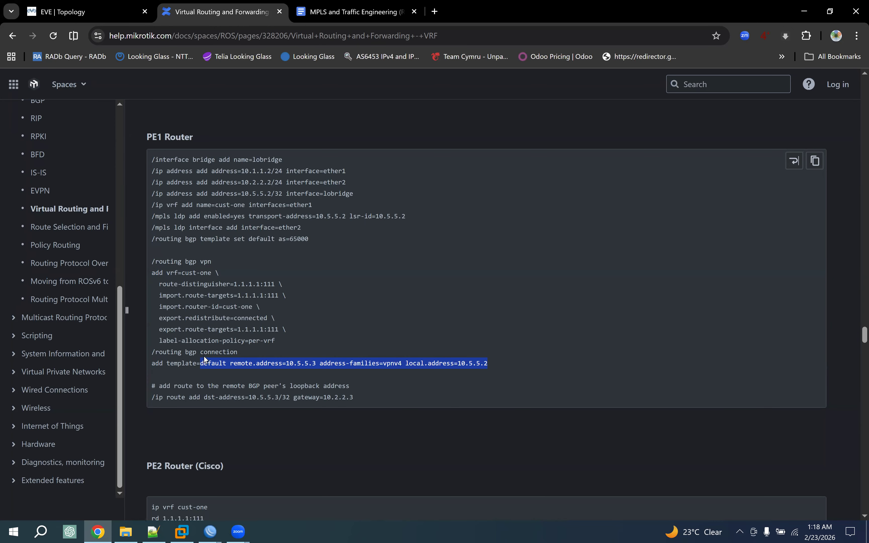
left_click(182, 356)
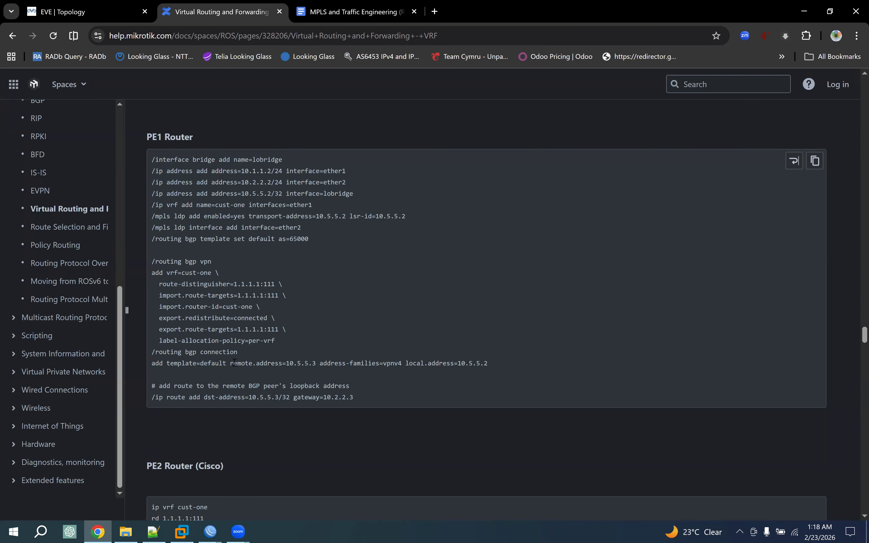
left_click_drag(163, 364, 314, 364)
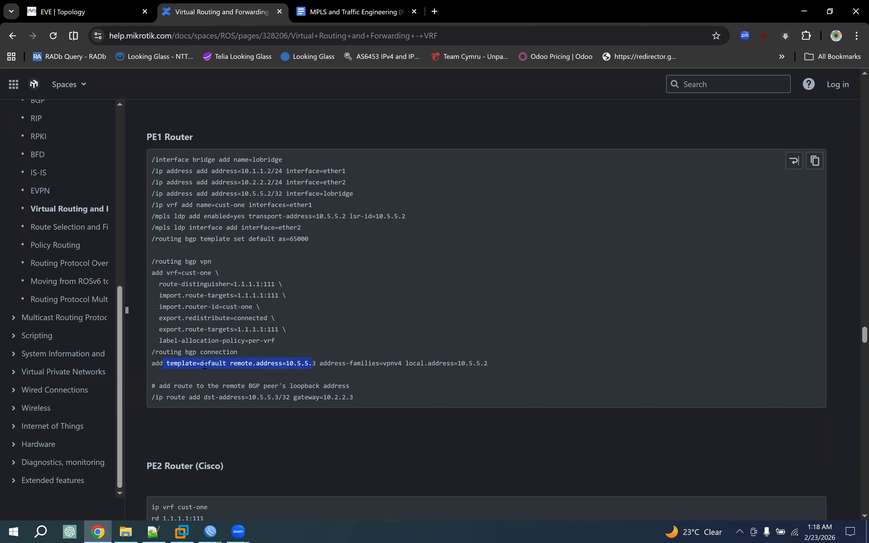
left_click(156, 361)
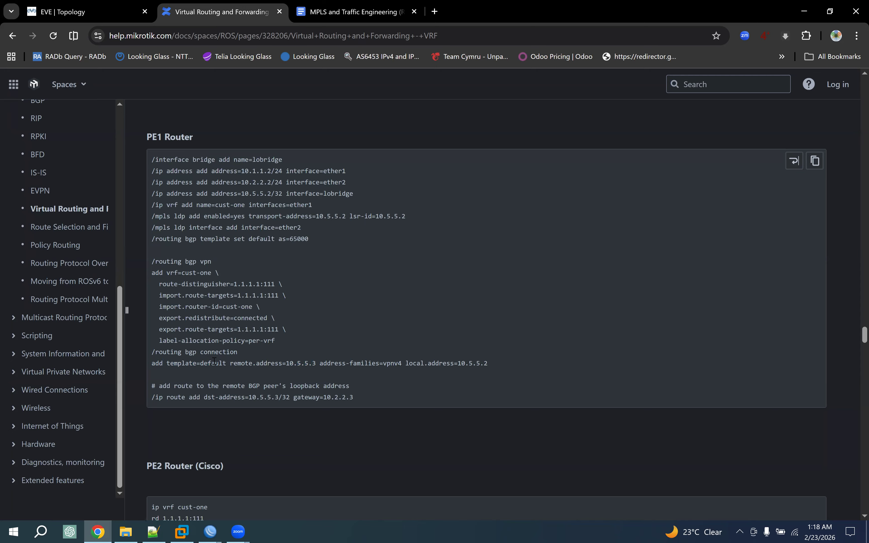
left_click_drag(316, 364, 268, 363)
left_click(356, 362)
double_click(394, 365)
left_click_drag(424, 365, 519, 369)
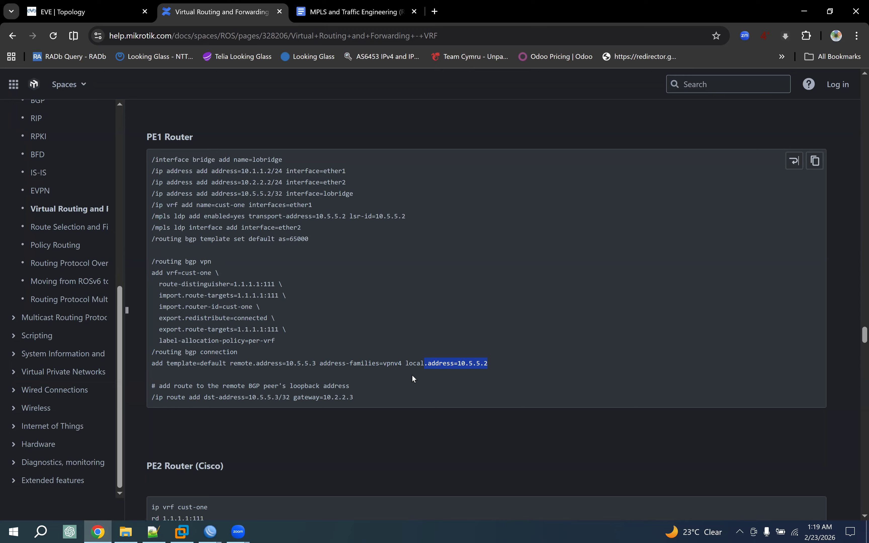
Step: Examine the vpnv4 address-families option in PE1's BGP connection command
left_click_drag(402, 364, 383, 364)
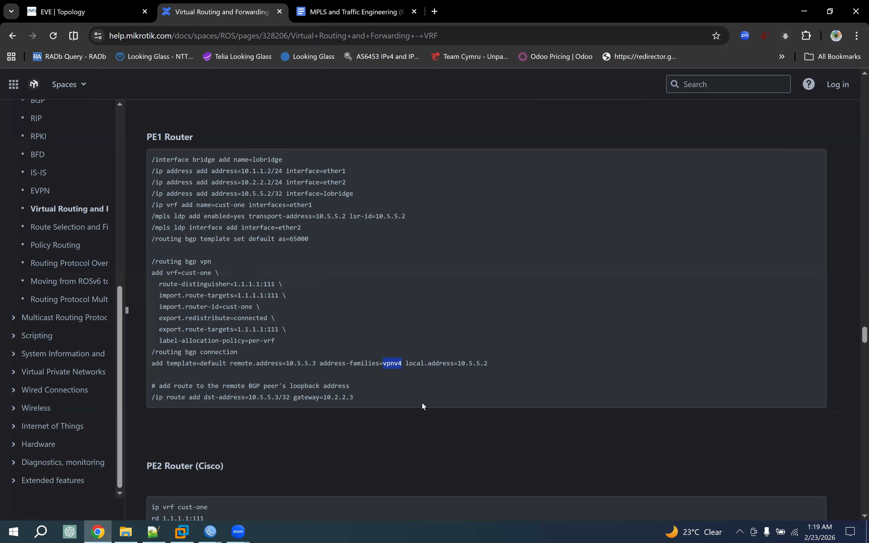
left_click_drag(338, 364, 398, 364)
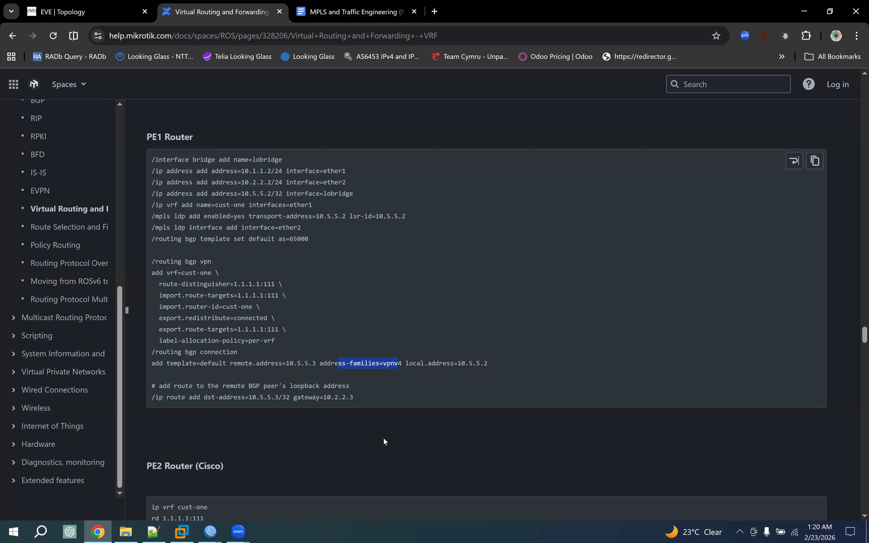
left_click(219, 364)
left_click_drag(220, 364, 468, 364)
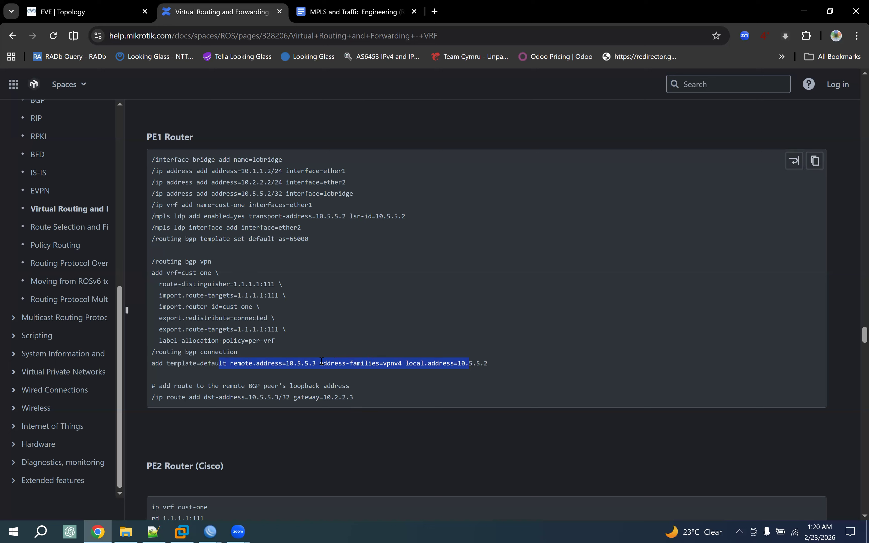
left_click(309, 365)
left_click_drag(409, 364, 383, 364)
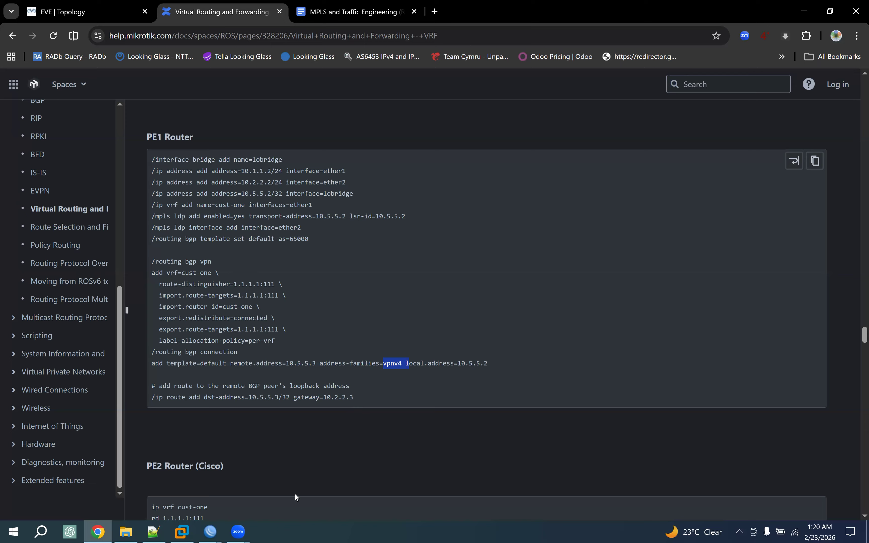
Step: Switch back to POP-RT1's WinBox session and open the general settings of the IPV4_IBGP connection to 172.25.0.1/32
left_click(201, 533)
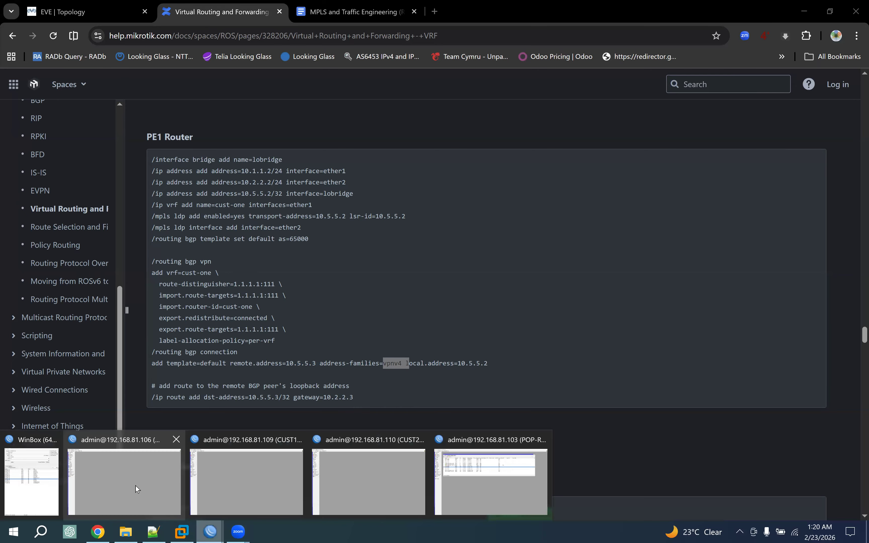
left_click(481, 480)
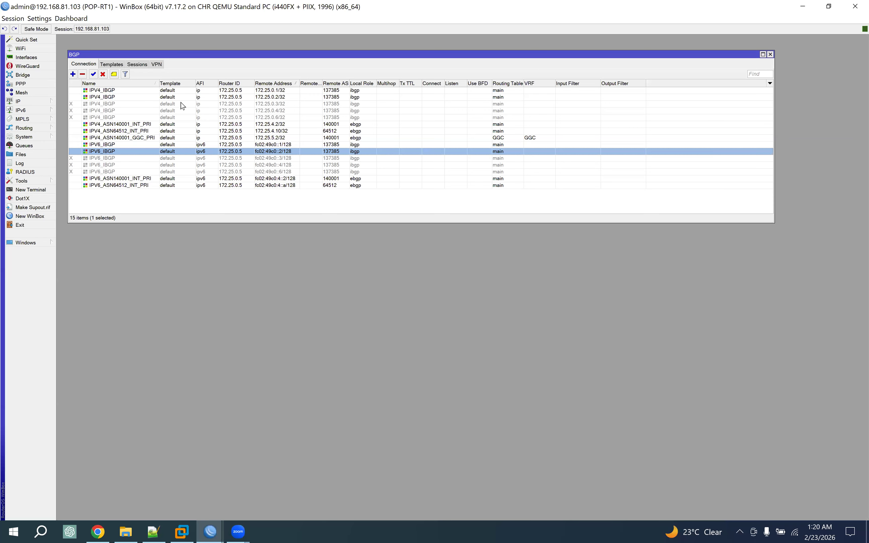
left_click(176, 90)
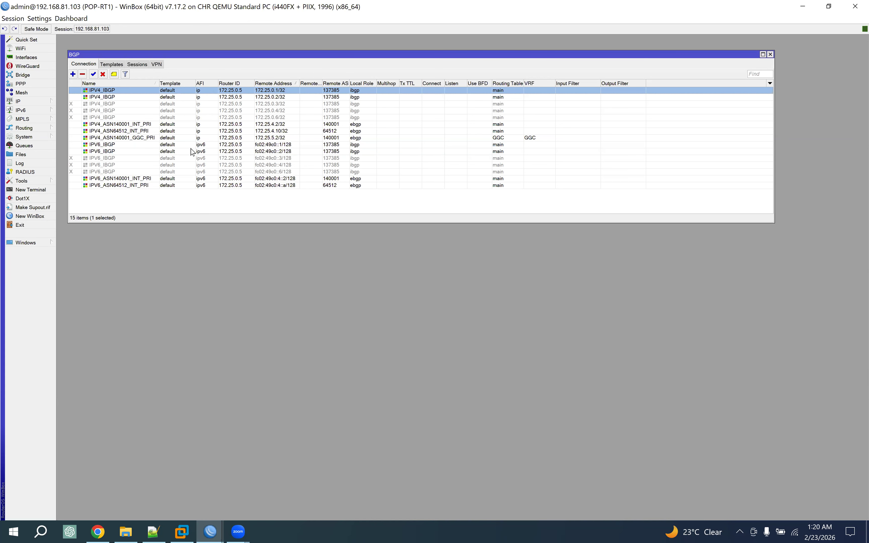
double_click(186, 92)
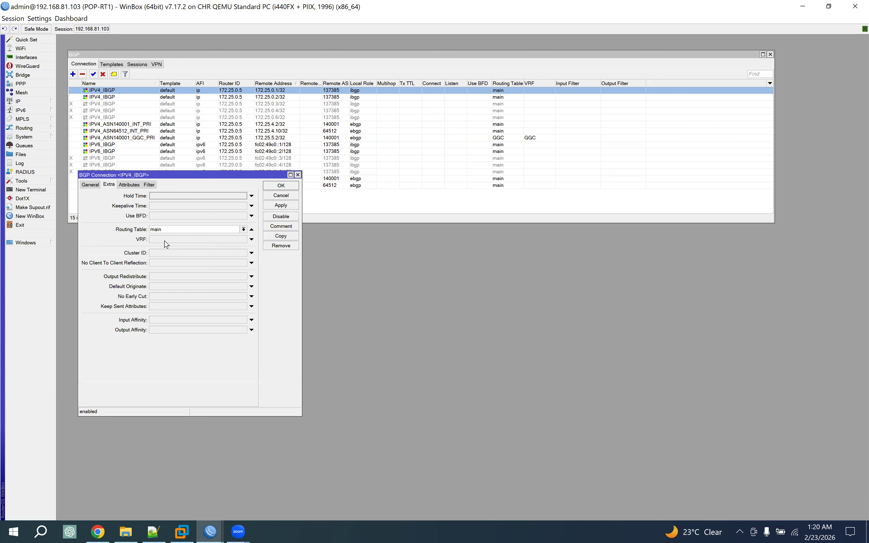
left_click(93, 186)
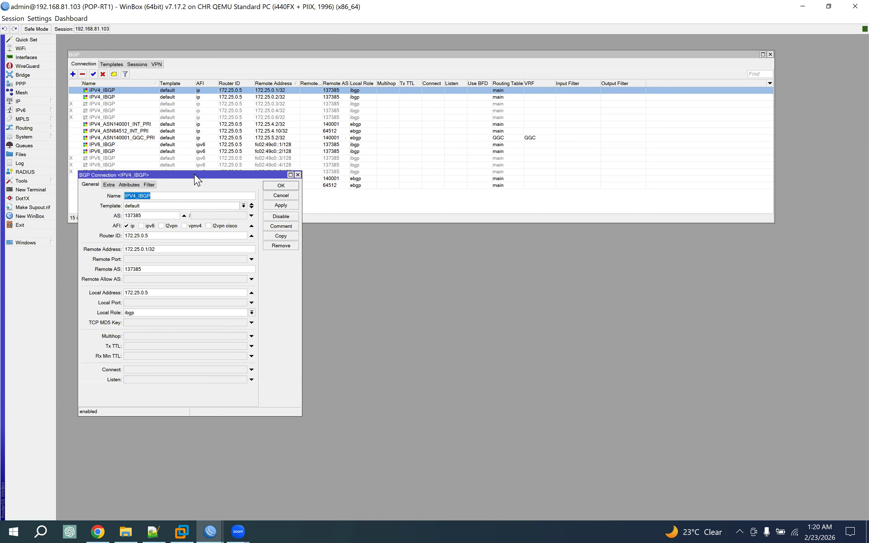
left_click_drag(357, 194, 357, 198)
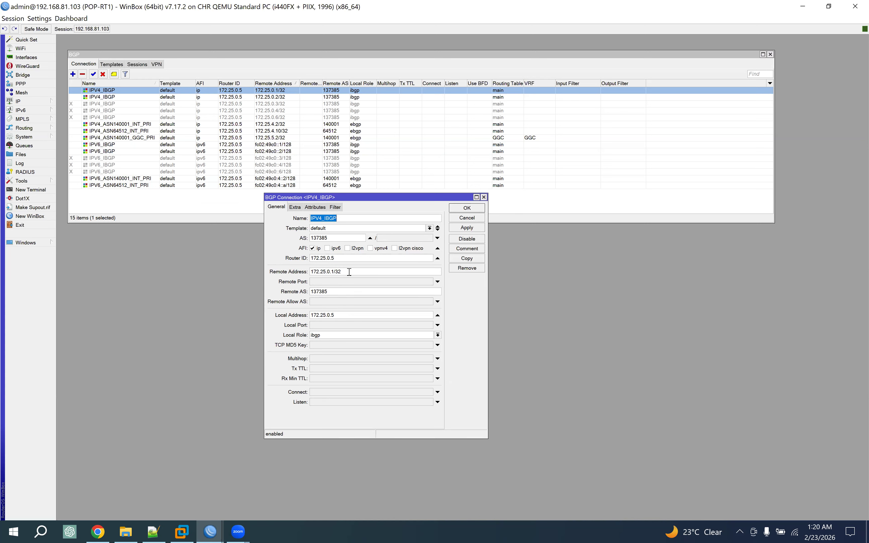
left_click_drag(348, 272, 274, 271)
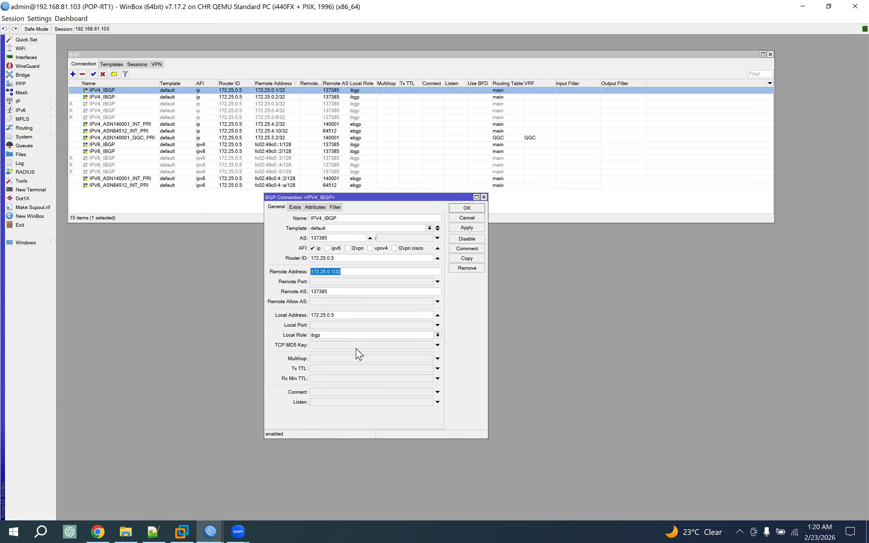
Step: Duplicate the IPV4_IBGP connection, place both windows side by side, and set the copy's AFI to vpnv4 instead of ip
left_click(467, 258)
left_click_drag(176, 175, 651, 243)
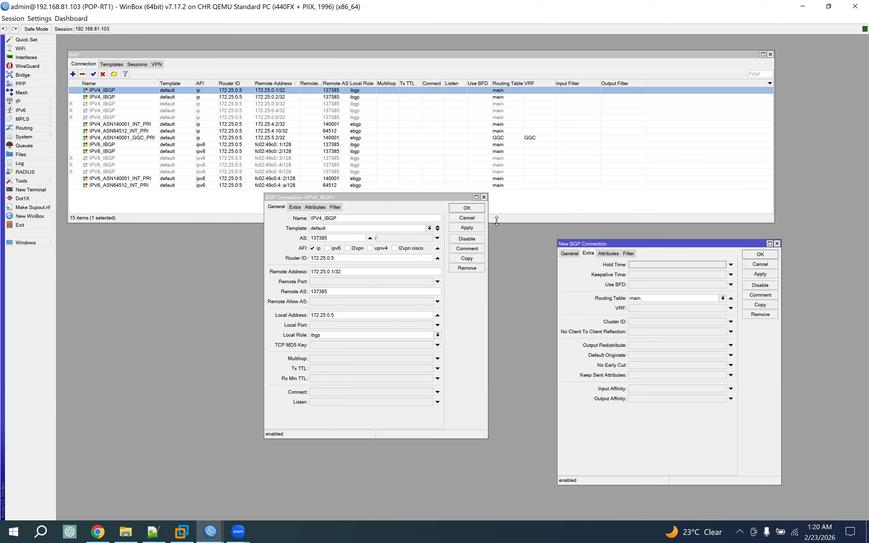
left_click_drag(376, 196, 224, 196)
left_click_drag(625, 240, 476, 220)
left_click(426, 227)
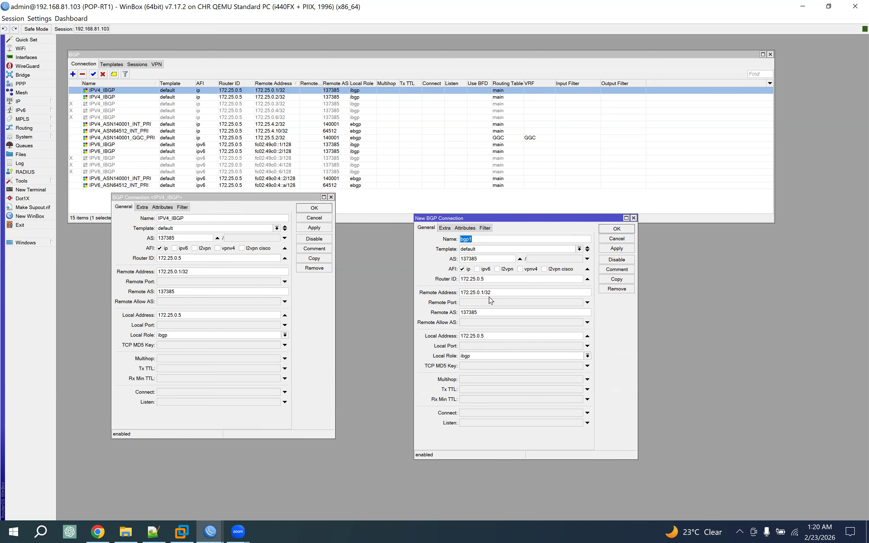
left_click(463, 270)
left_click(521, 269)
Step: Name the vpnv4 copy VPNV4_IBGP, save it as a separate connection, and close the original IPV4_IBGP connection
left_click(205, 218)
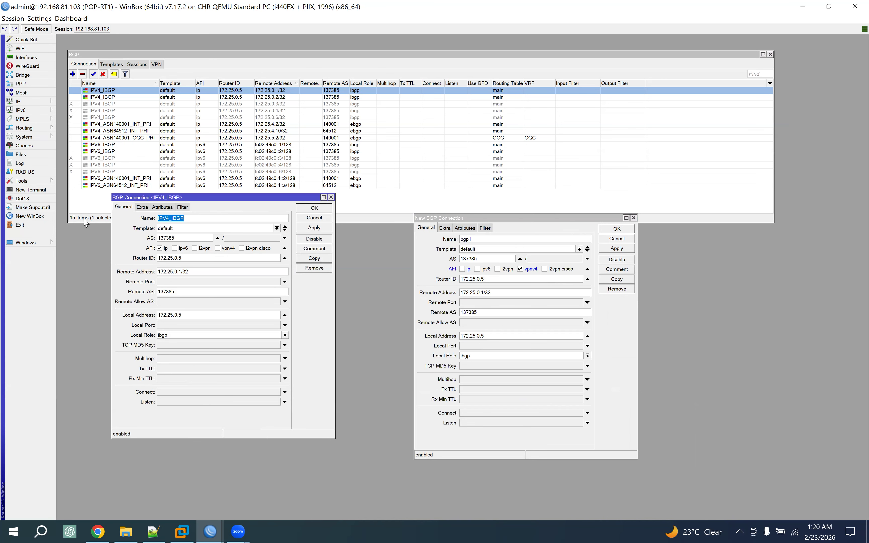
key("ctrl+c")
double_click(474, 239)
key("ctrl+v")
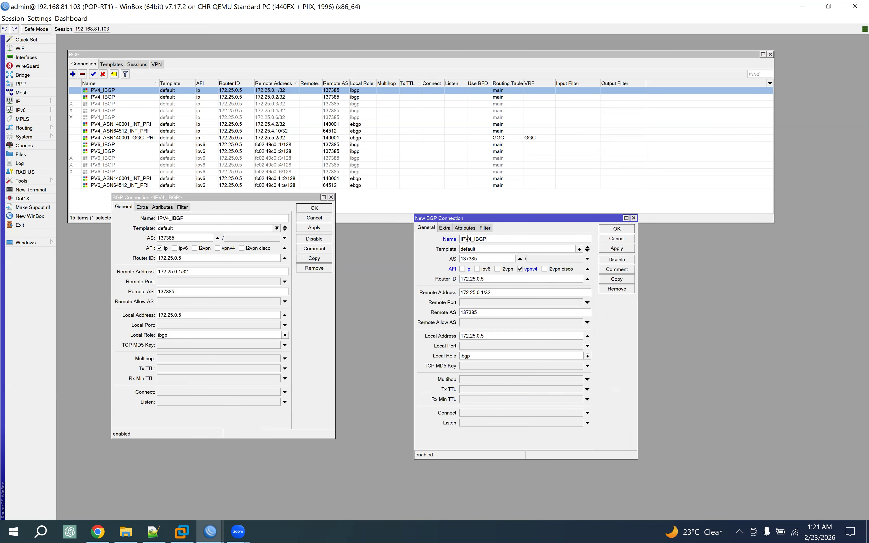
left_click_drag(465, 239, 469, 238)
key("shift+Right")
key("shift+Right")
type("VPN")
left_click(617, 248)
left_click(619, 228)
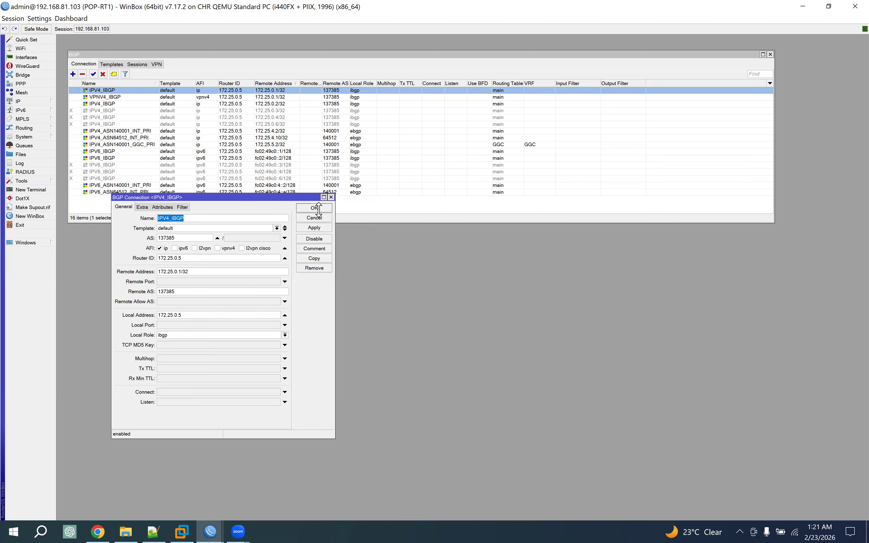
left_click(314, 208)
Step: Add vpnv4 to the AFI of the IPV4_IBGP connection to 172.25.0.1/32 and delete the separate VPNV4_IBGP connection
left_click(121, 104)
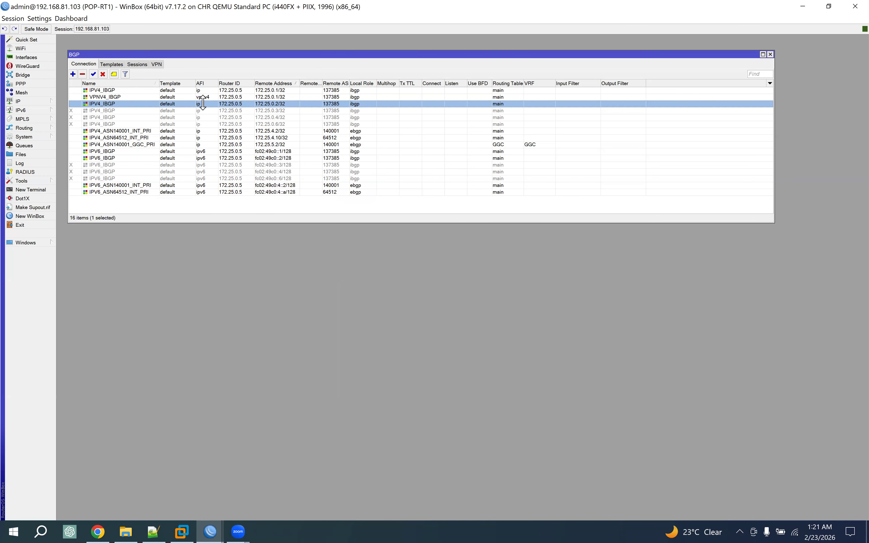
left_click(197, 97)
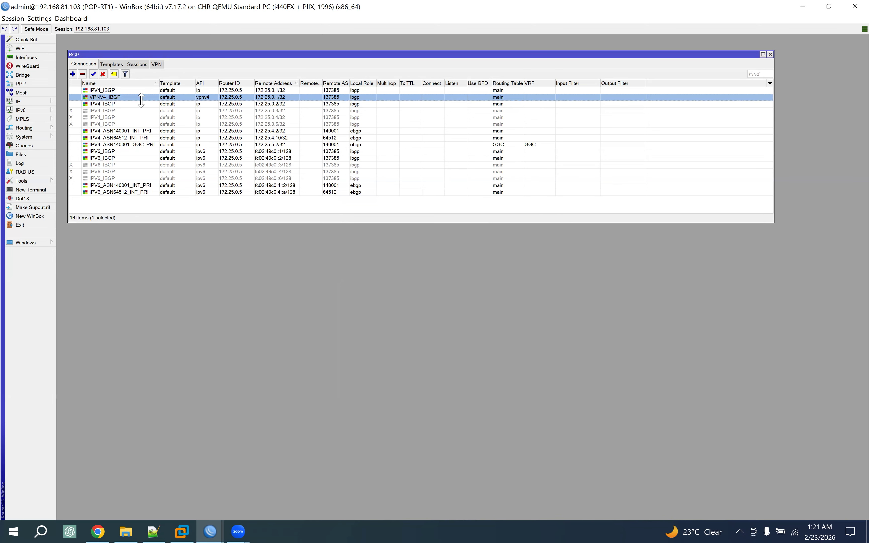
left_click(198, 91)
double_click(201, 90)
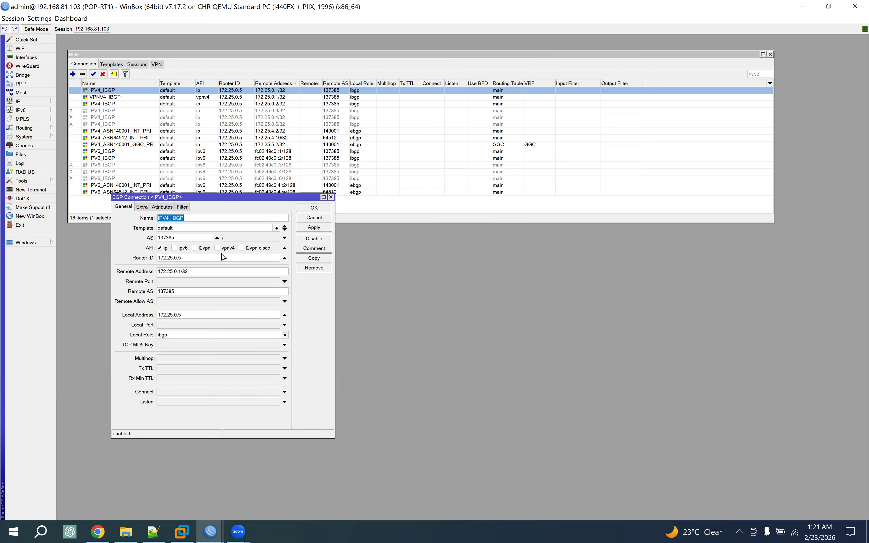
left_click(217, 248)
left_click(108, 97)
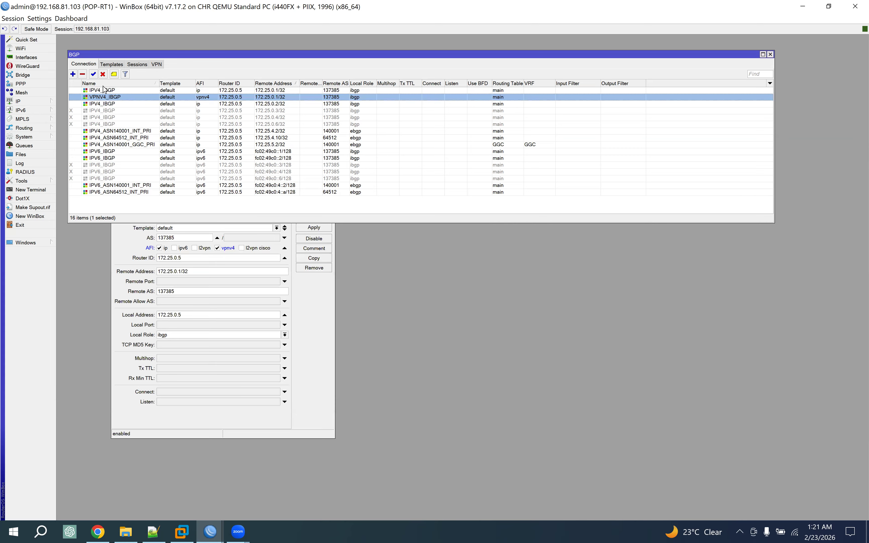
left_click(82, 74)
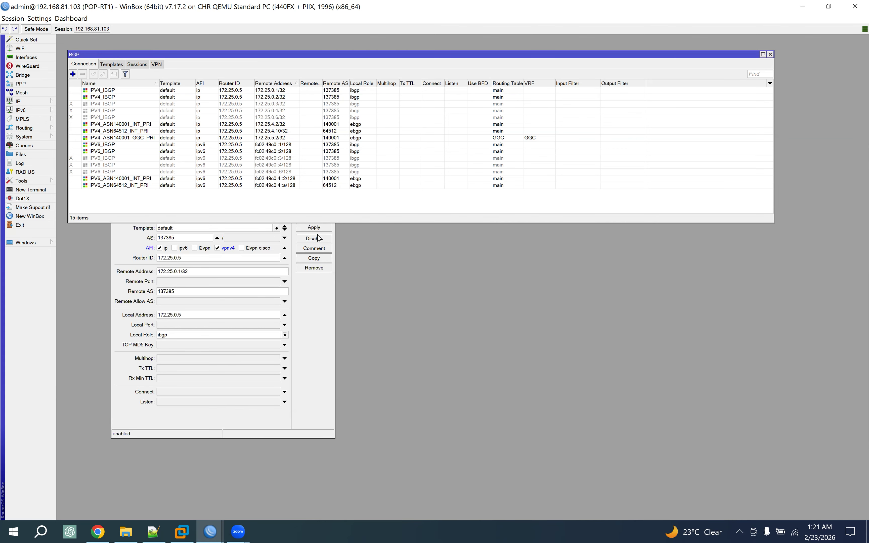
left_click(325, 306)
left_click(314, 208)
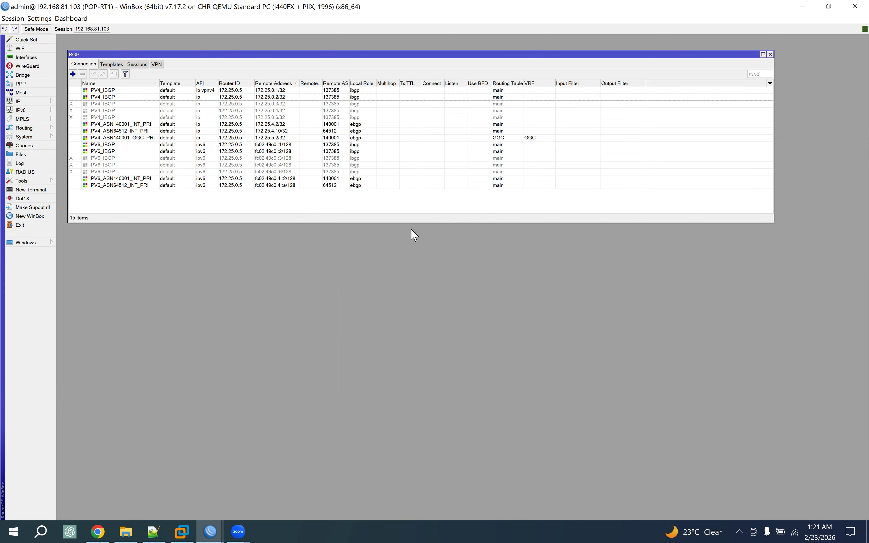
Step: Add vpnv4 to the AFI of POP-RT1's IPV4_IBGP connection to 172.25.0.2/32
double_click(197, 97)
left_click(218, 248)
left_click(321, 209)
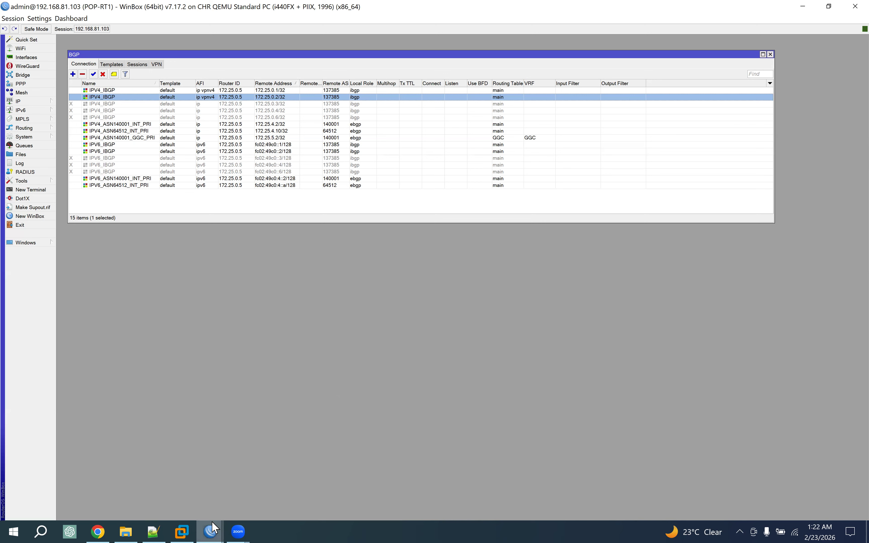
Step: Switch to POP-RT2's WinBox session and open its BGP connection list in a maximized window
mouse_move(212, 527)
left_click(140, 470)
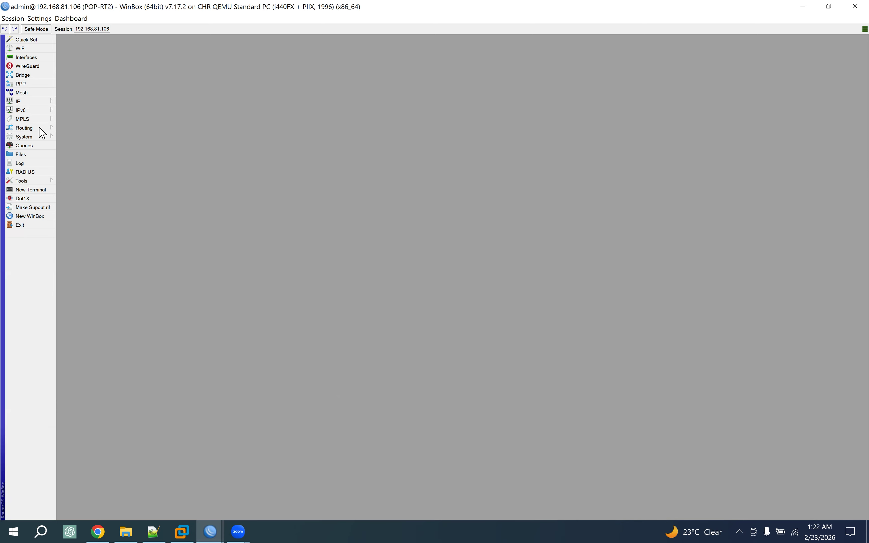
left_click(32, 128)
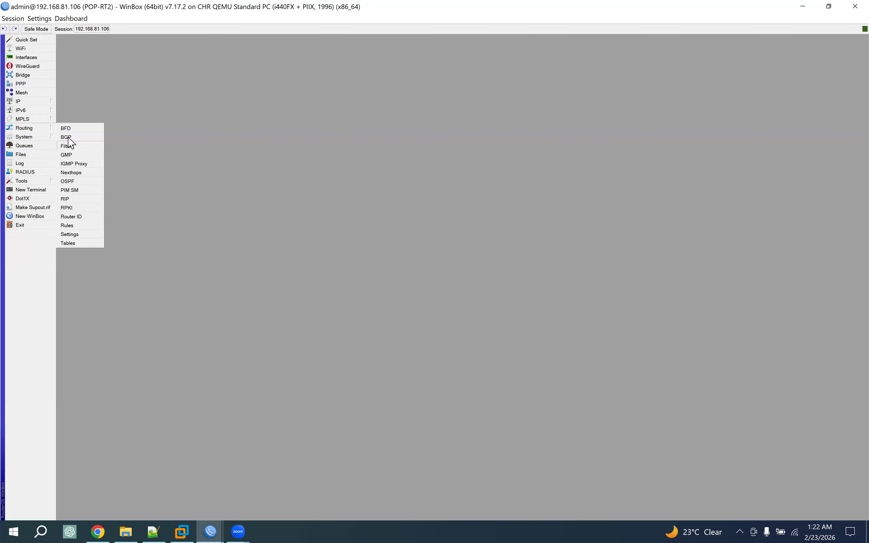
left_click(69, 138)
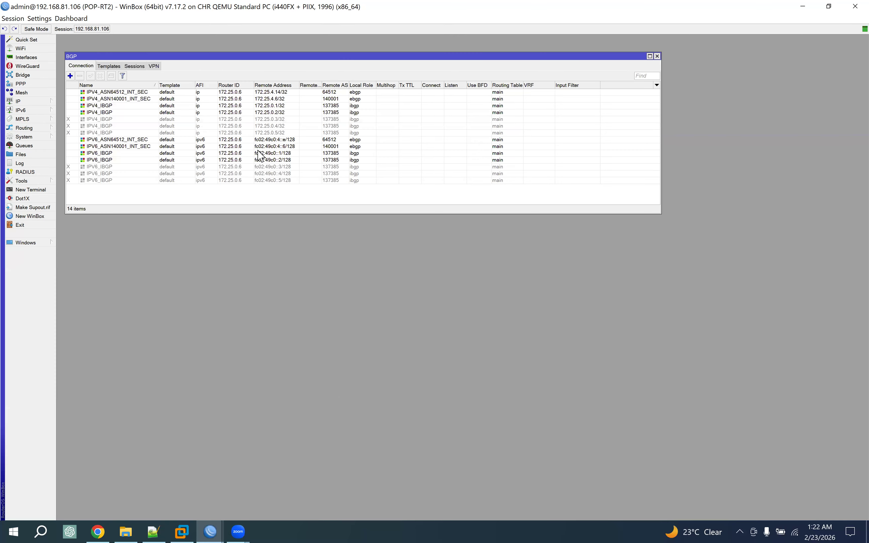
left_click(649, 56)
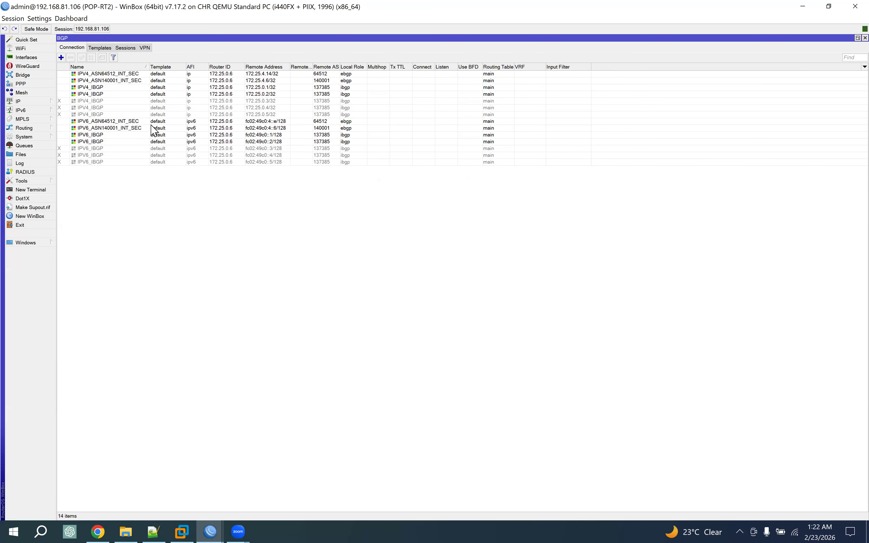
Step: Add vpnv4 to the AFI of POP-RT2's IPV4_IBGP connections to 172.25.0.1/32 and 172.25.0.2/32
double_click(98, 87)
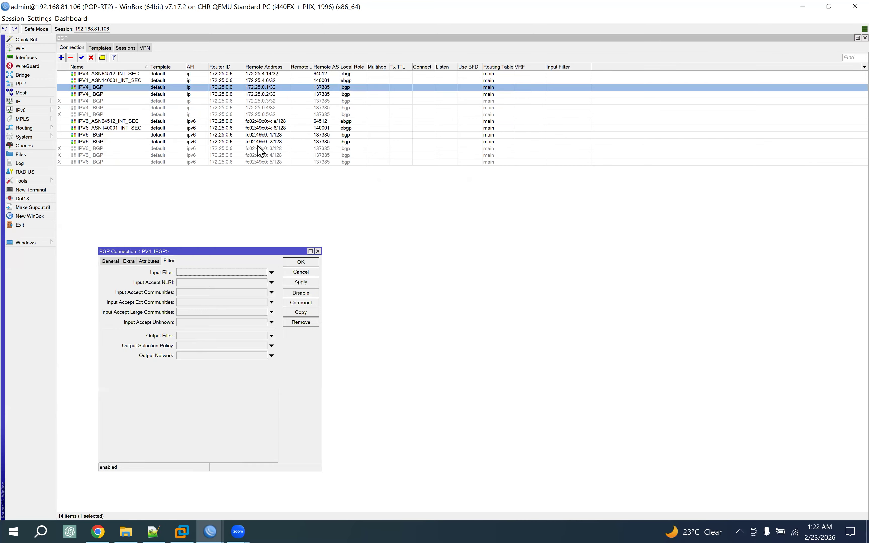
left_click(105, 265)
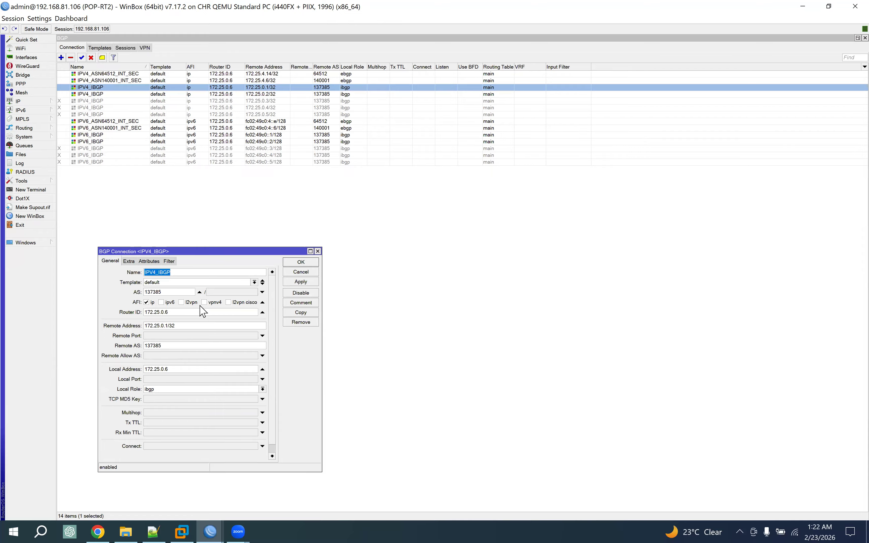
left_click(204, 302)
left_click(302, 262)
double_click(164, 95)
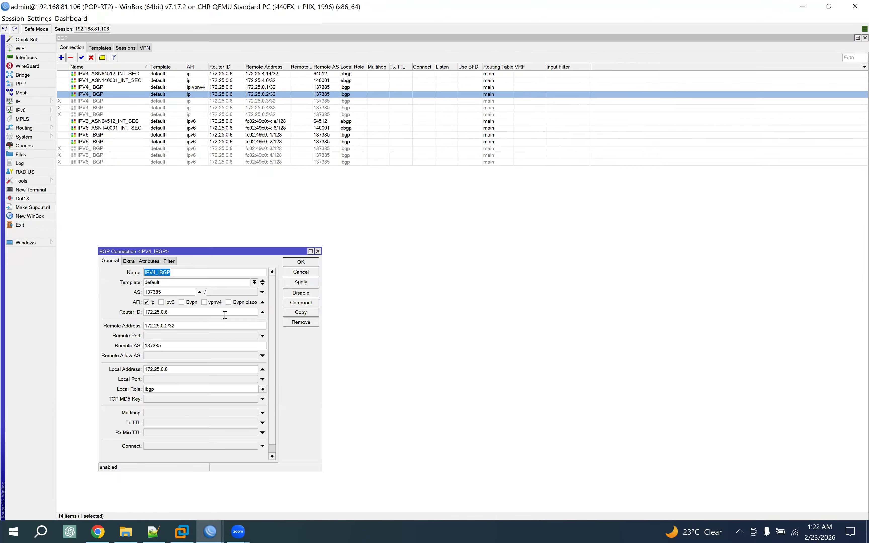
left_click(204, 303)
left_click(301, 262)
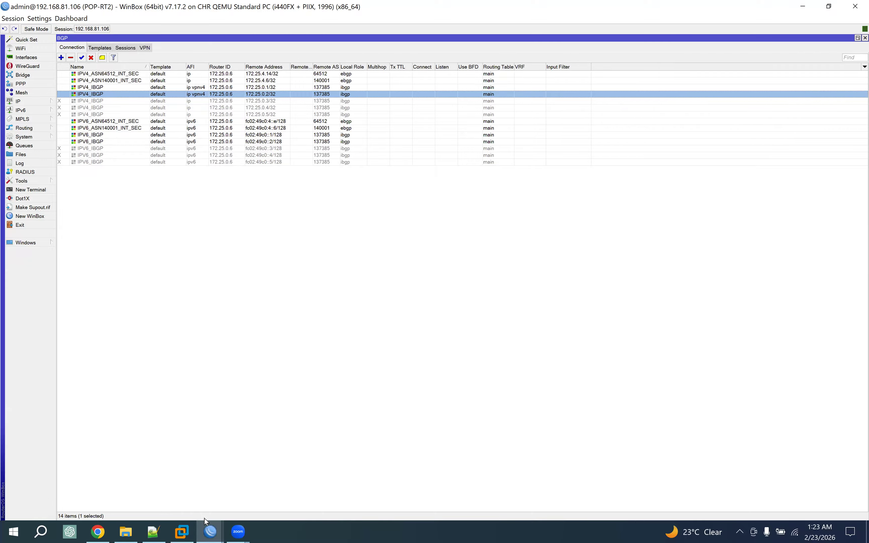
Step: Bring up the EVE topology in Chrome and close the CUST1-RT1 and CUST2-RT1 WinBox sessions
left_click(98, 532)
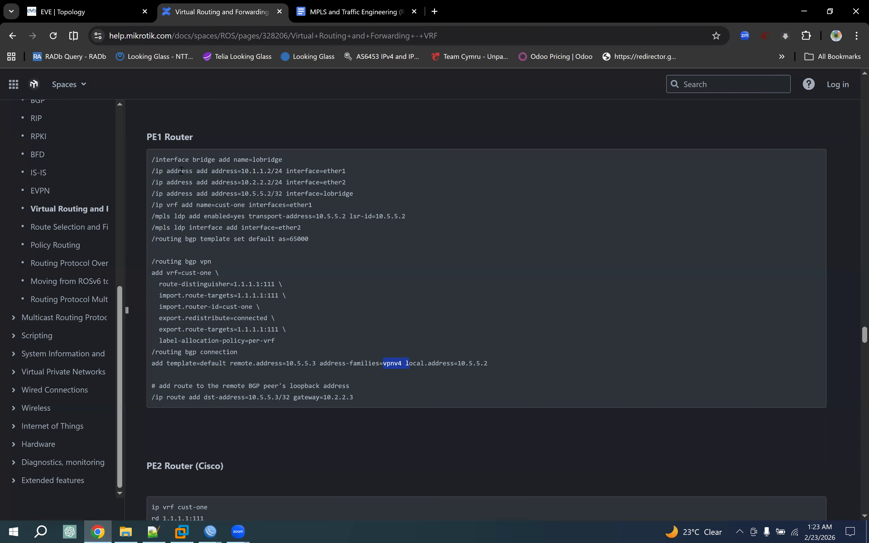
left_click(89, 11)
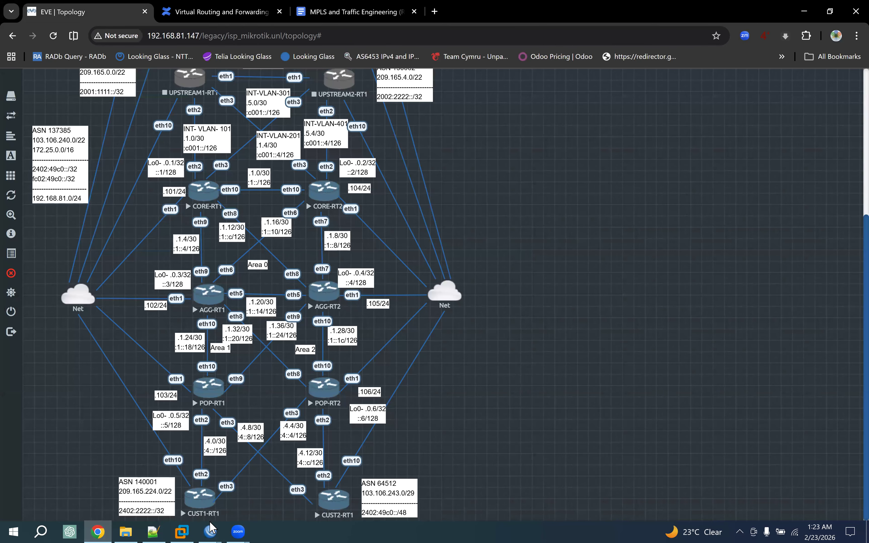
mouse_move(210, 528)
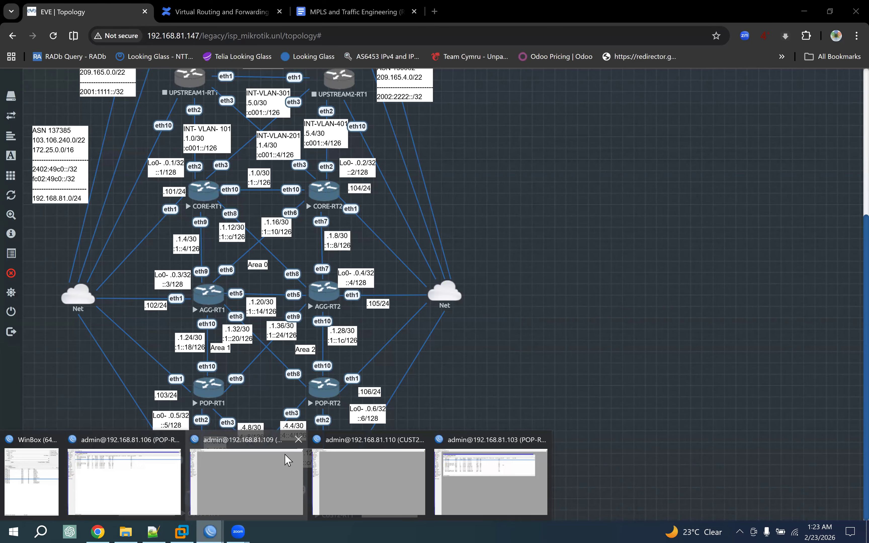
left_click(299, 440)
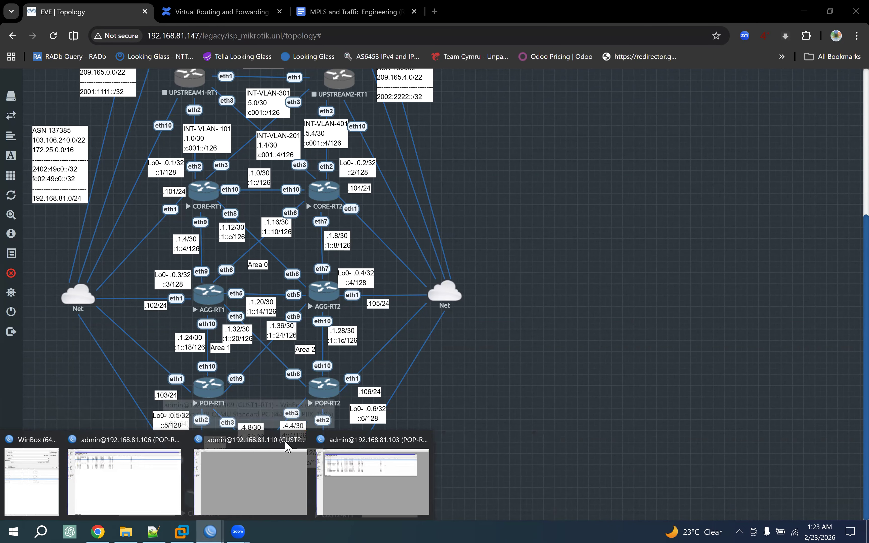
left_click(296, 438)
Step: Connect to CORE-RT1 (192.168.81.101) from the WinBox launcher and maximize its session window
left_click(89, 485)
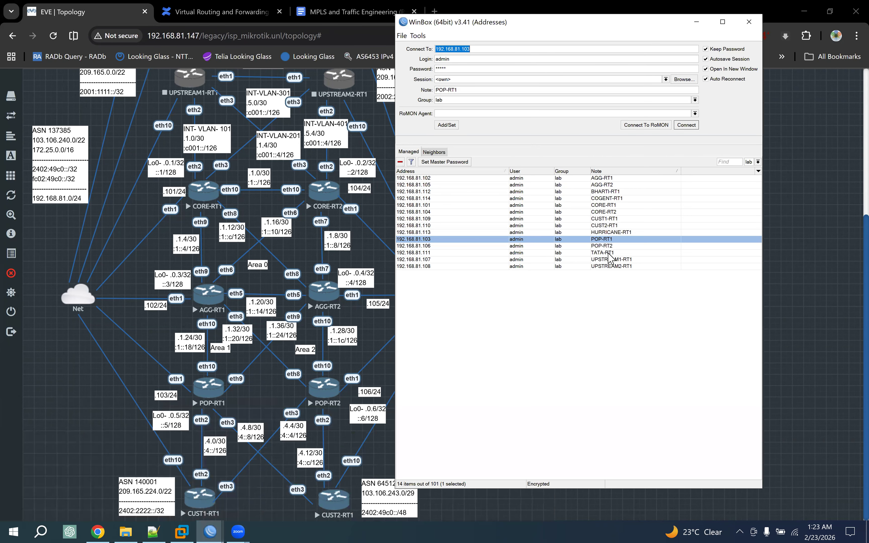
left_click(604, 206)
double_click(604, 206)
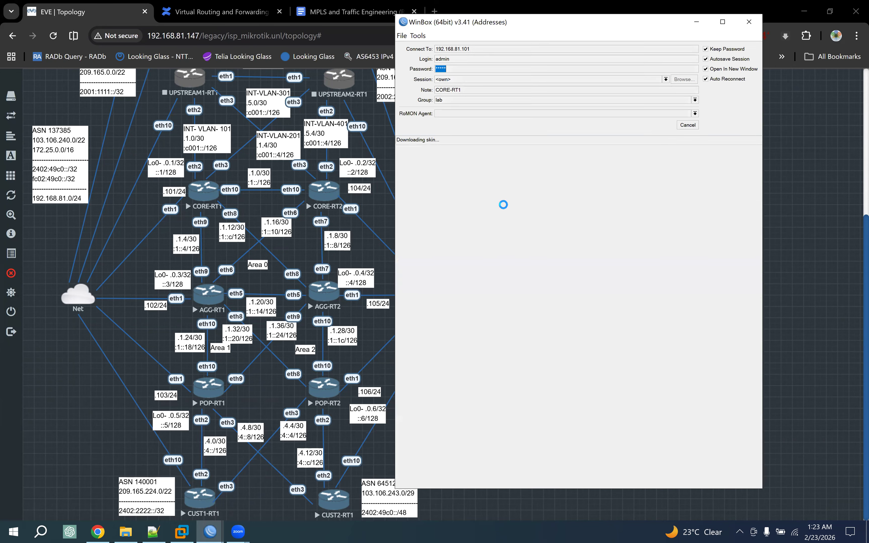
left_click(825, 23)
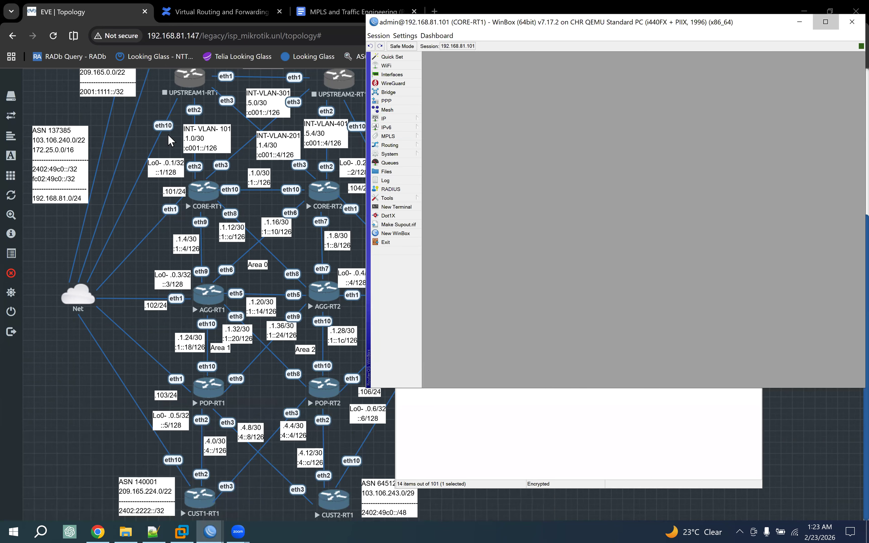
Step: Open CORE-RT1's BGP window maximized and display its connection list
left_click(36, 129)
left_click(63, 136)
double_click(471, 47)
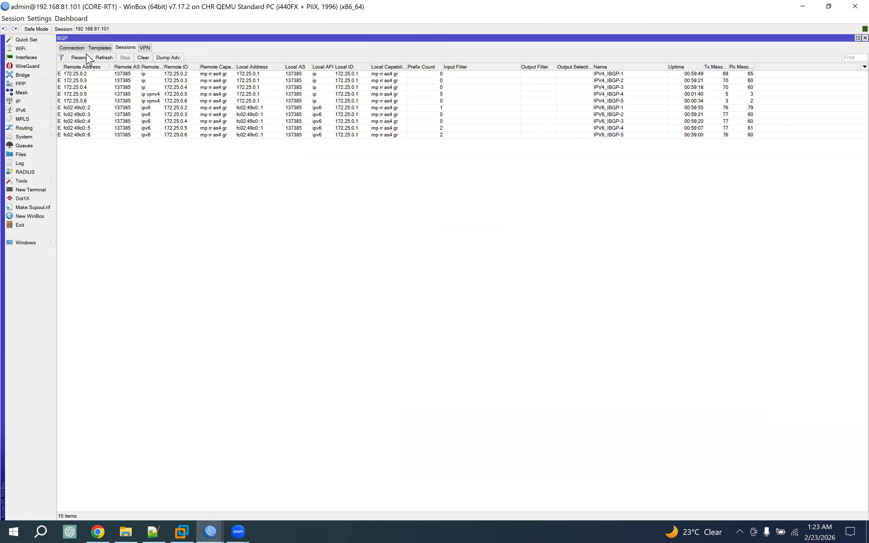
left_click(74, 48)
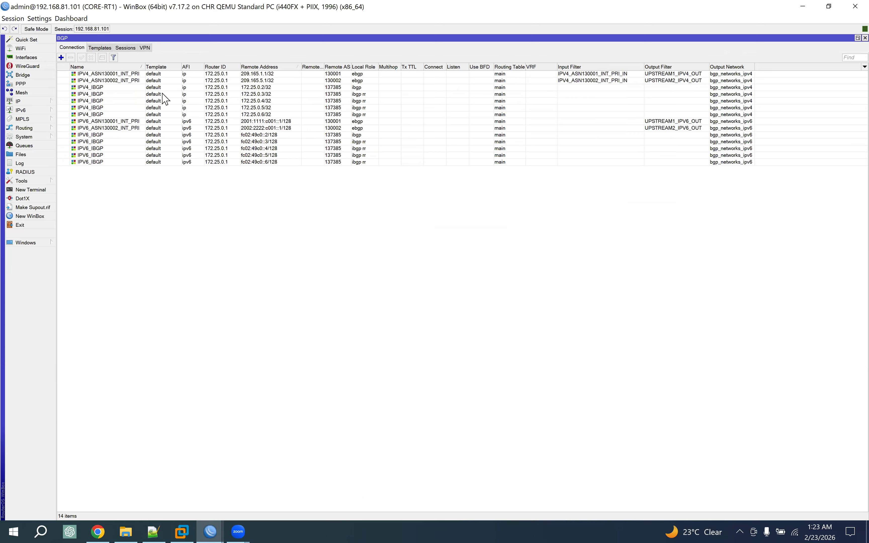
Step: Add vpnv4 to the AFI of CORE-RT1's IPV4_IBGP connections to 172.25.0.2/32 and 172.25.0.3/32
left_click(152, 89)
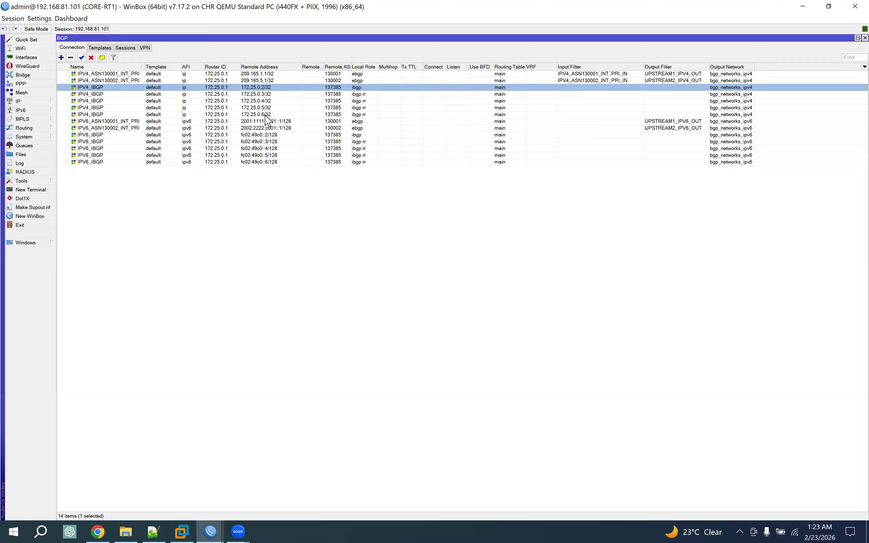
double_click(143, 88)
left_click(129, 131)
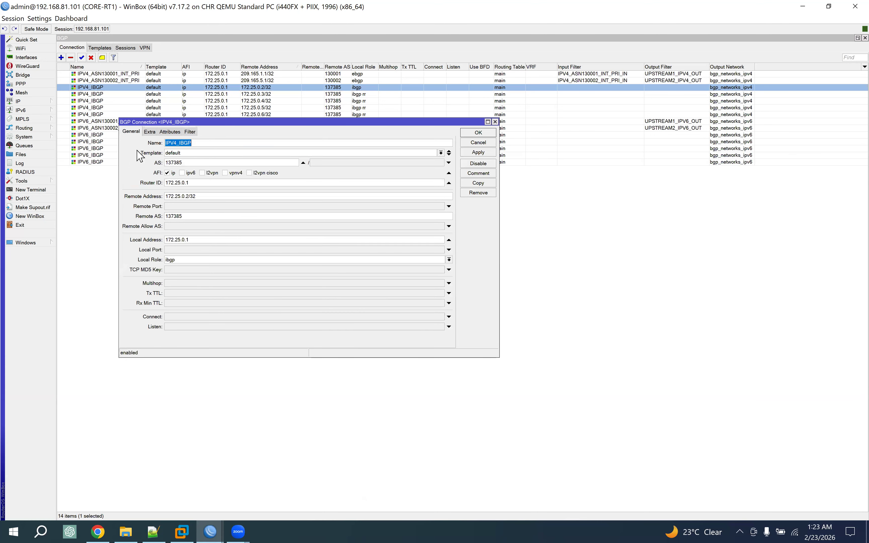
left_click(231, 173)
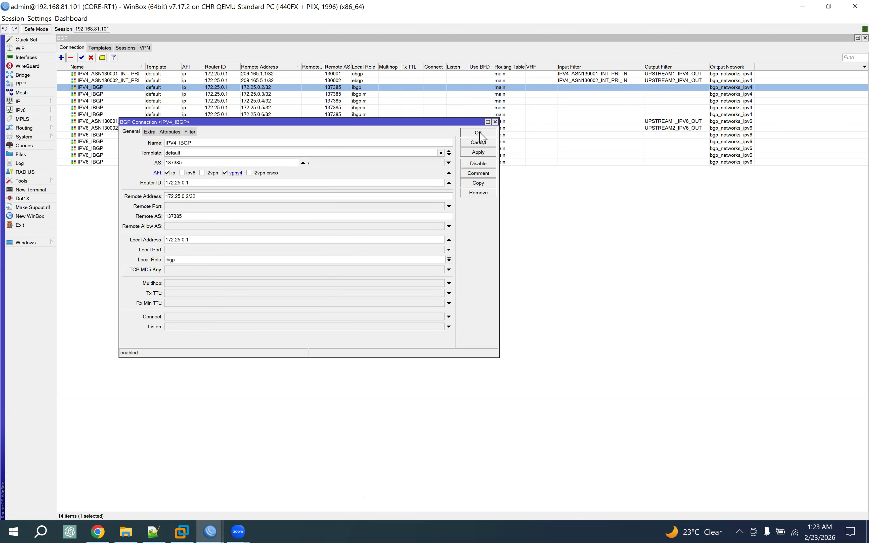
left_click(478, 133)
double_click(219, 94)
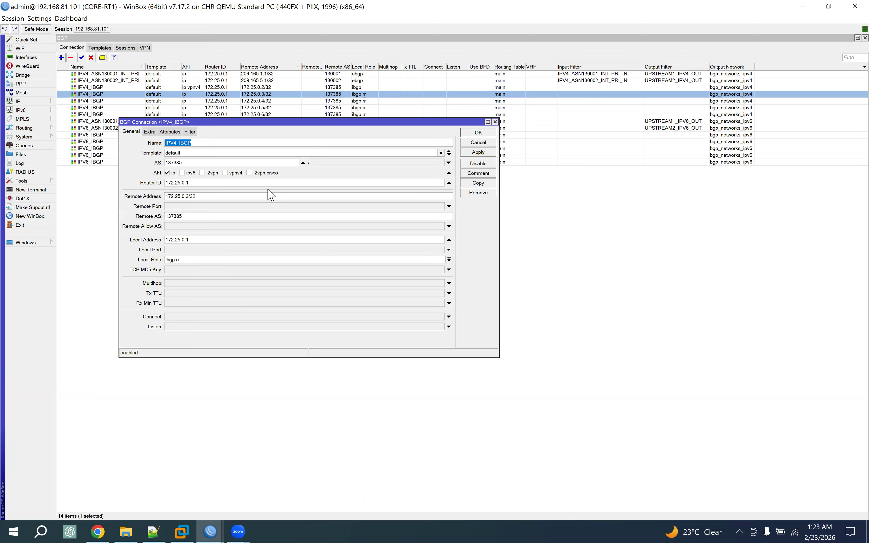
left_click(225, 173)
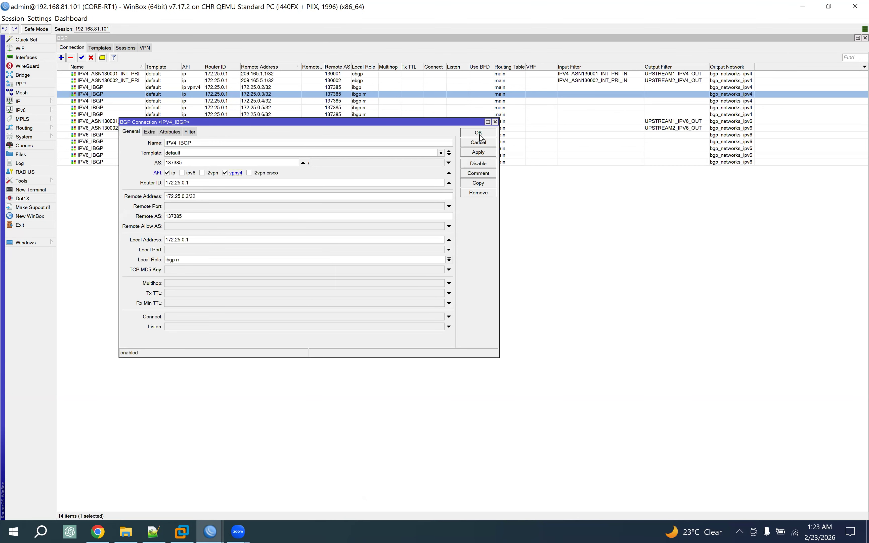
left_click(479, 132)
Step: Add vpnv4 to the AFI of CORE-RT1's IPV4_IBGP connections to 172.25.0.4/32, 172.25.0.5/32 and 172.25.0.6/32
double_click(190, 101)
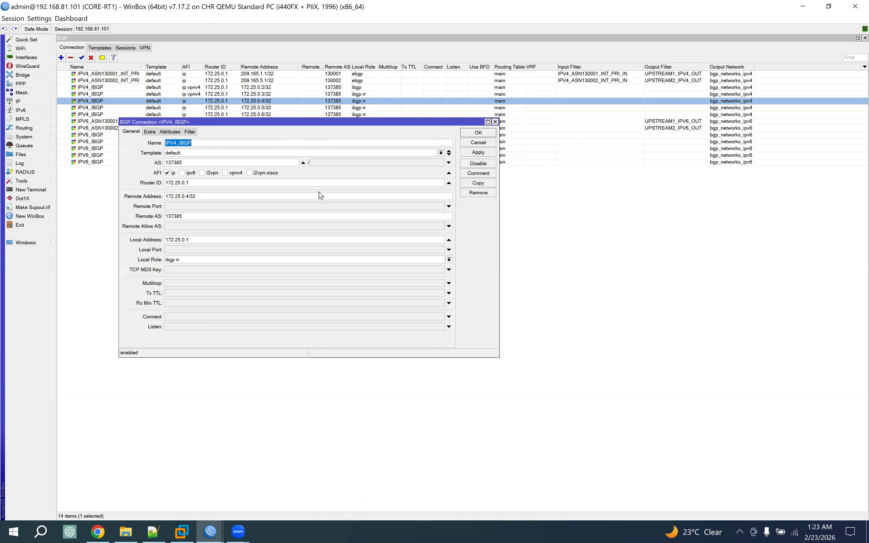
left_click(226, 173)
left_click(478, 133)
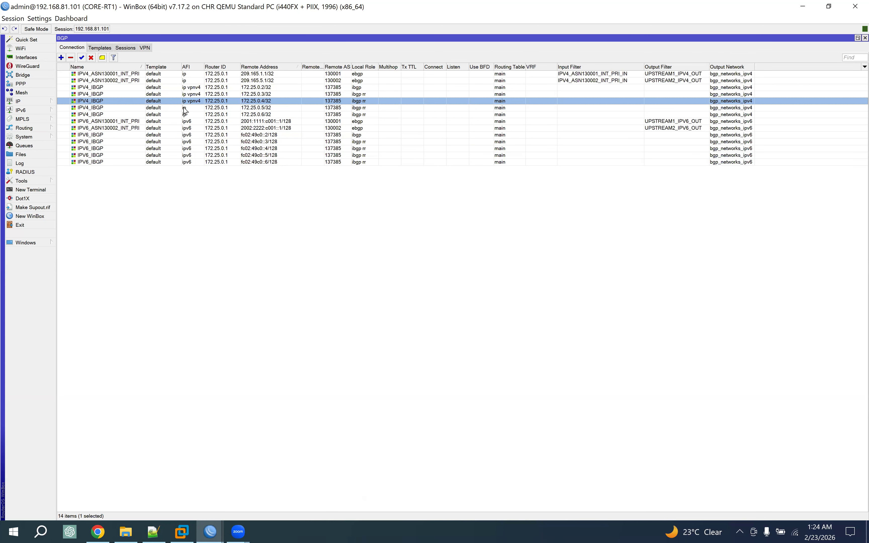
double_click(184, 108)
left_click(225, 173)
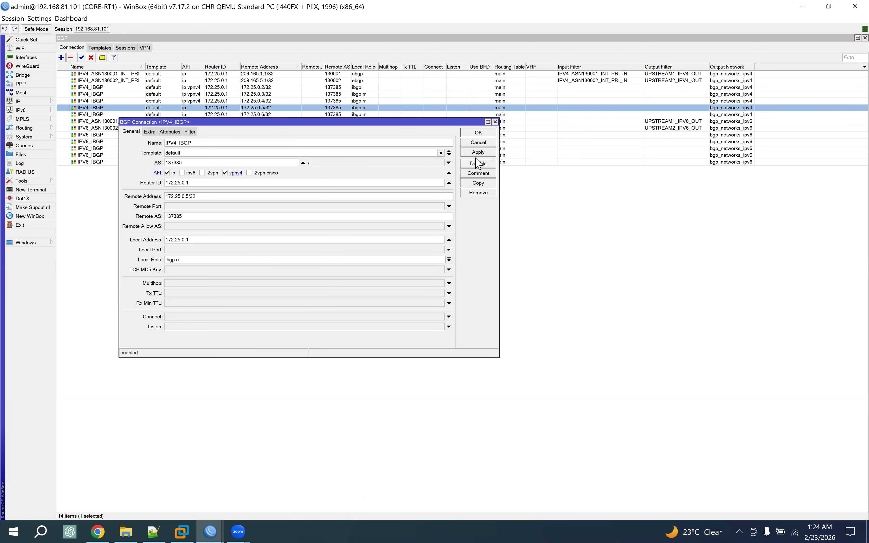
left_click(479, 133)
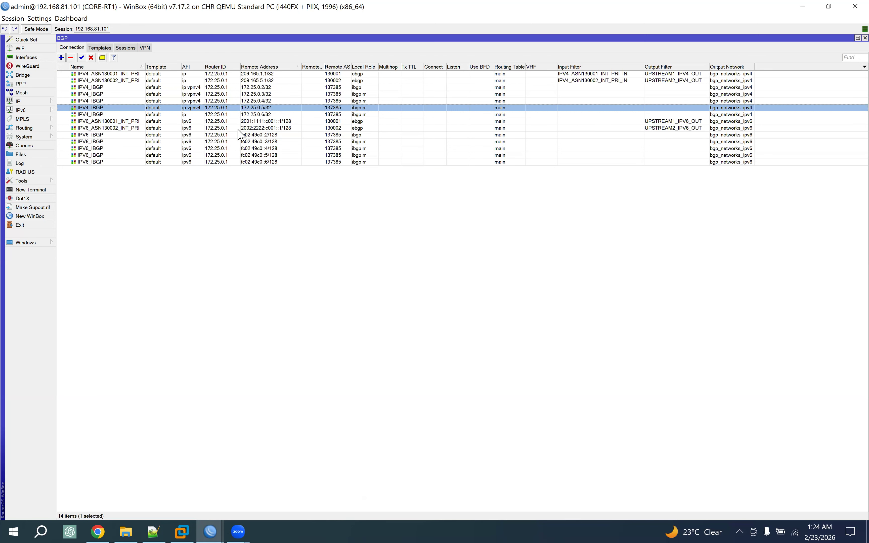
double_click(188, 115)
left_click(235, 174)
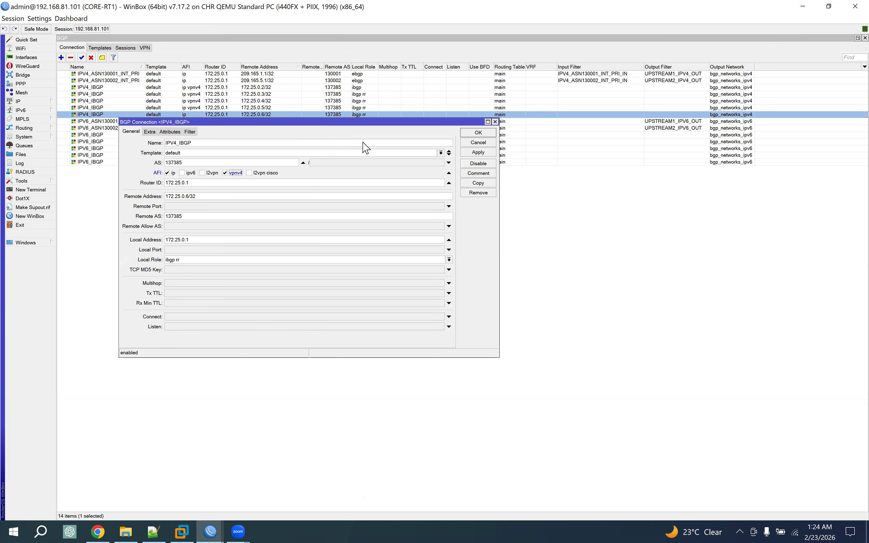
left_click(463, 133)
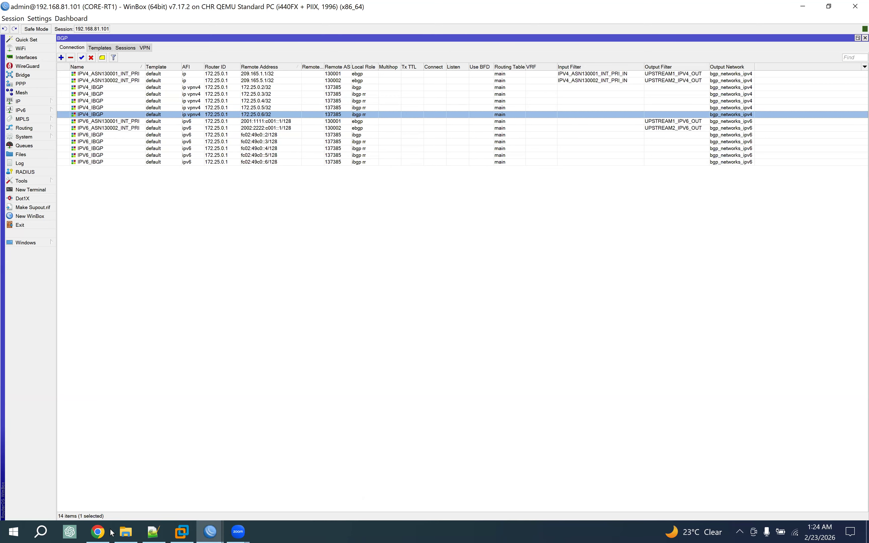
Step: Check the EVE topology in Chrome for the remaining routers and return to the CORE-RT1 WinBox session
left_click(97, 531)
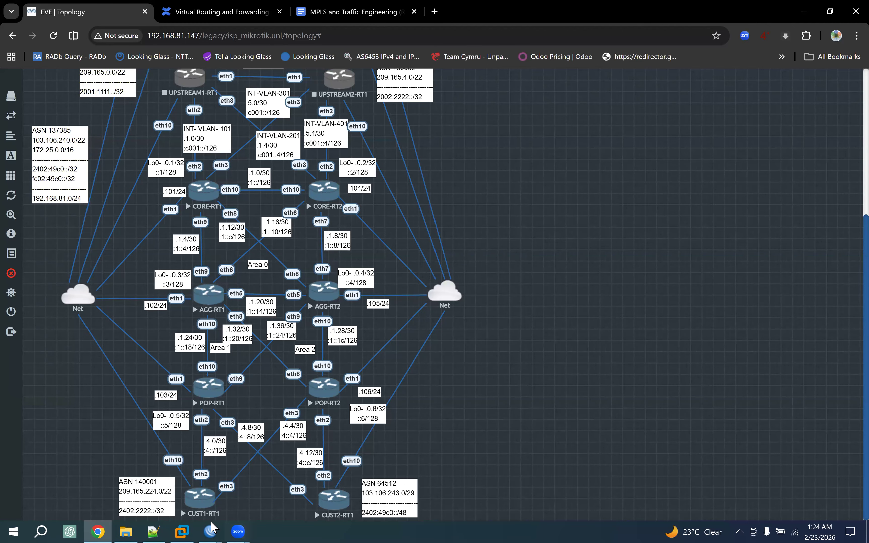
mouse_move(210, 531)
left_click(232, 478)
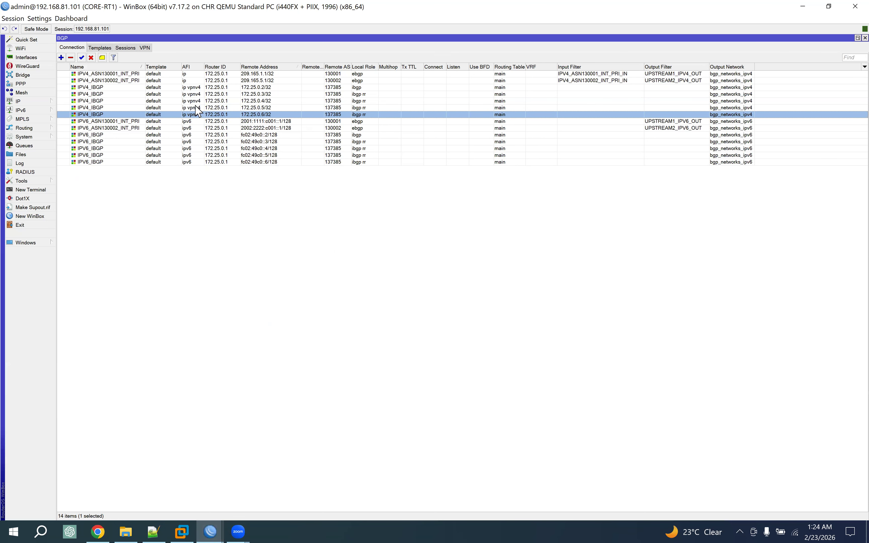
Step: Connect to CORE-RT2 (192.168.81.104) from the WinBox launcher and display its BGP connection list, with both windows maximized
mouse_move(211, 521)
left_click(228, 436)
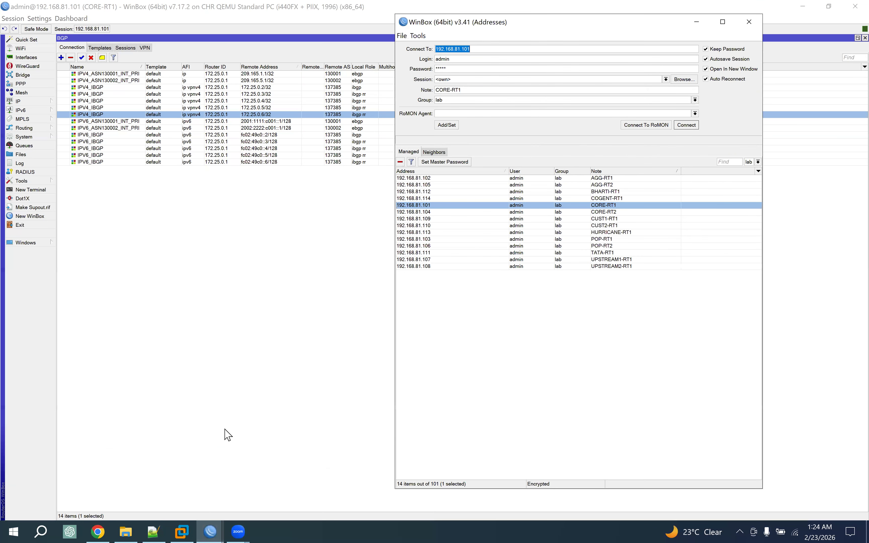
double_click(616, 212)
left_click(825, 22)
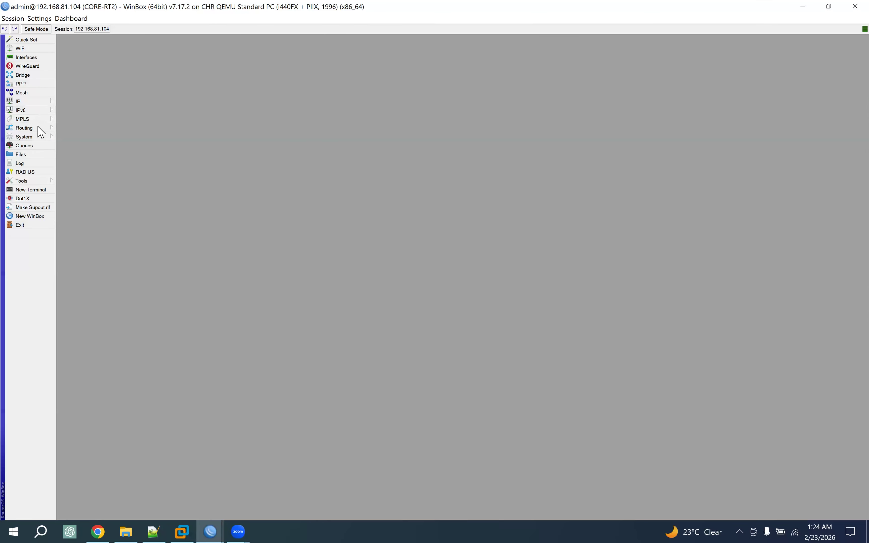
left_click(38, 128)
left_click(70, 138)
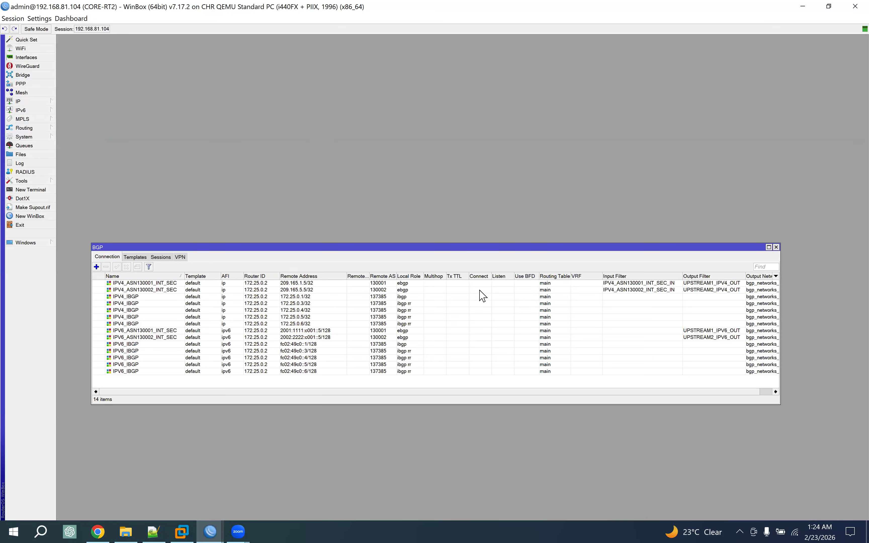
double_click(385, 247)
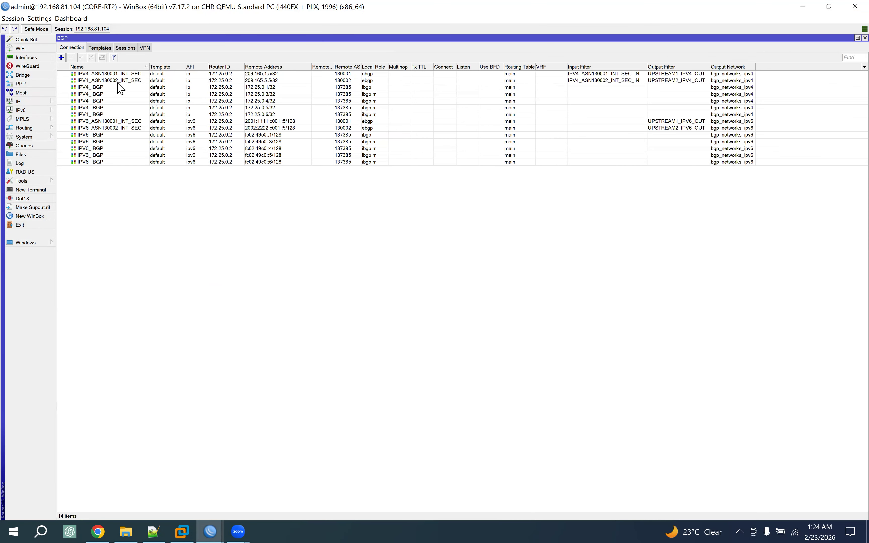
Step: Add vpnv4 to the AFI of CORE-RT2's IPV4_IBGP connections to 172.25.0.1/32 and 172.25.0.3/32
left_click(193, 88)
double_click(192, 89)
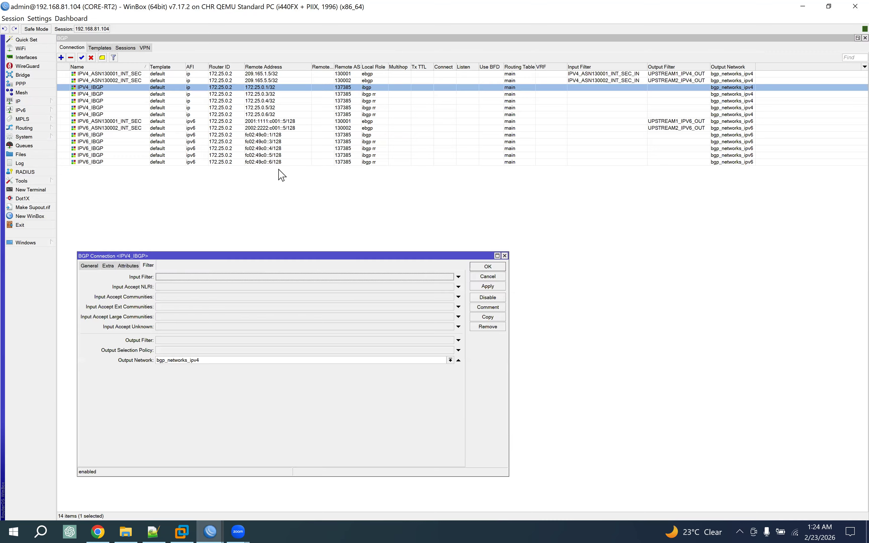
left_click(89, 266)
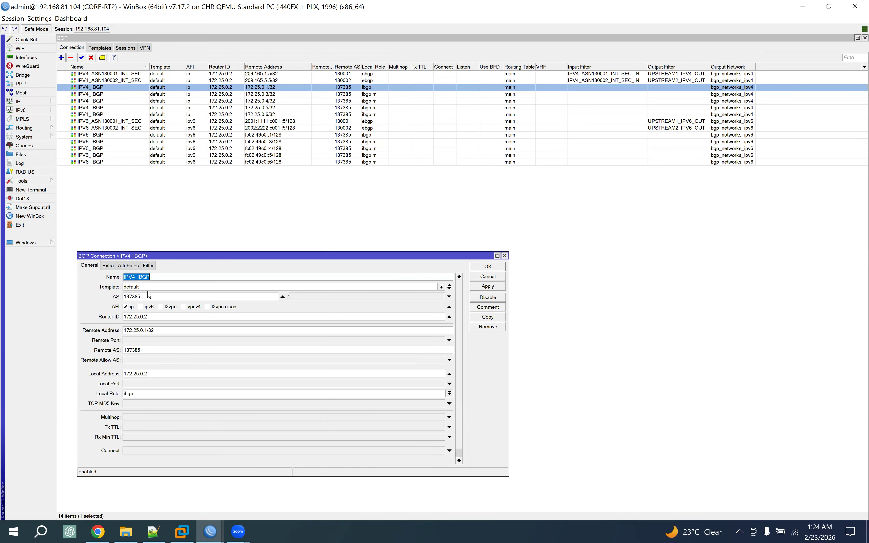
left_click(184, 307)
left_click(488, 266)
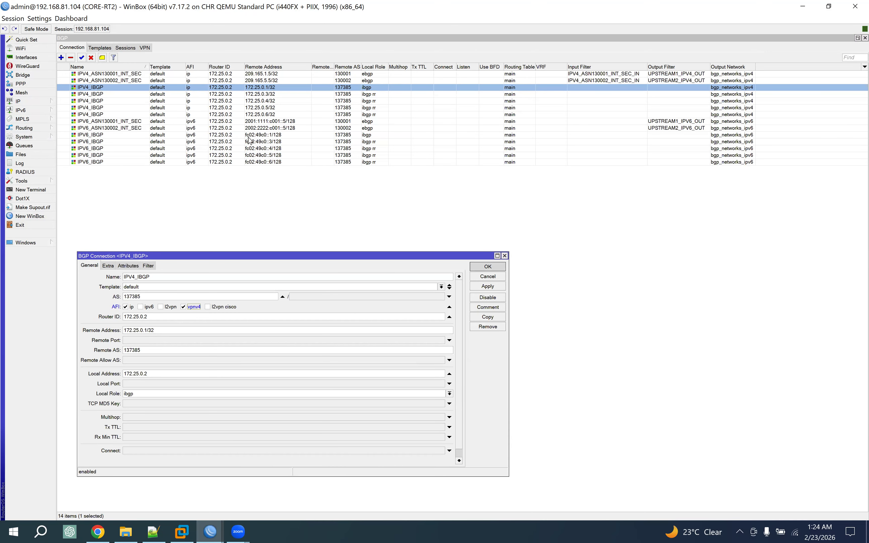
double_click(191, 95)
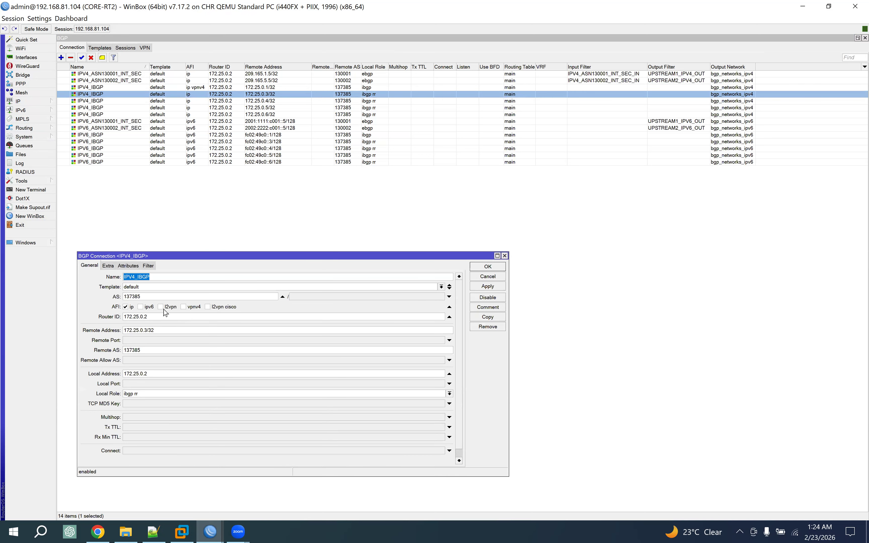
left_click(183, 307)
left_click(488, 266)
Step: Add vpnv4 to the AFI of CORE-RT2's IPV4_IBGP connections to 172.25.0.4/32, 172.25.0.5/32 and 172.25.0.6/32
double_click(230, 102)
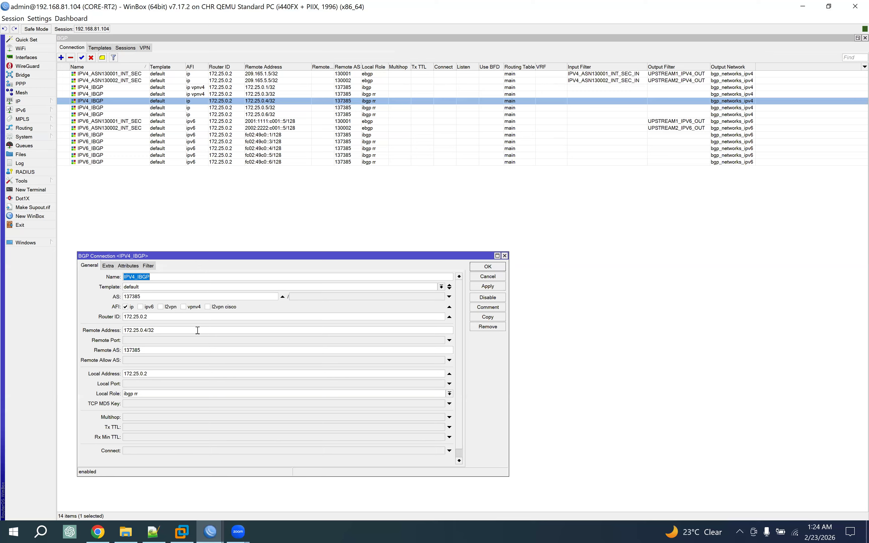
left_click(183, 307)
left_click(488, 266)
double_click(219, 109)
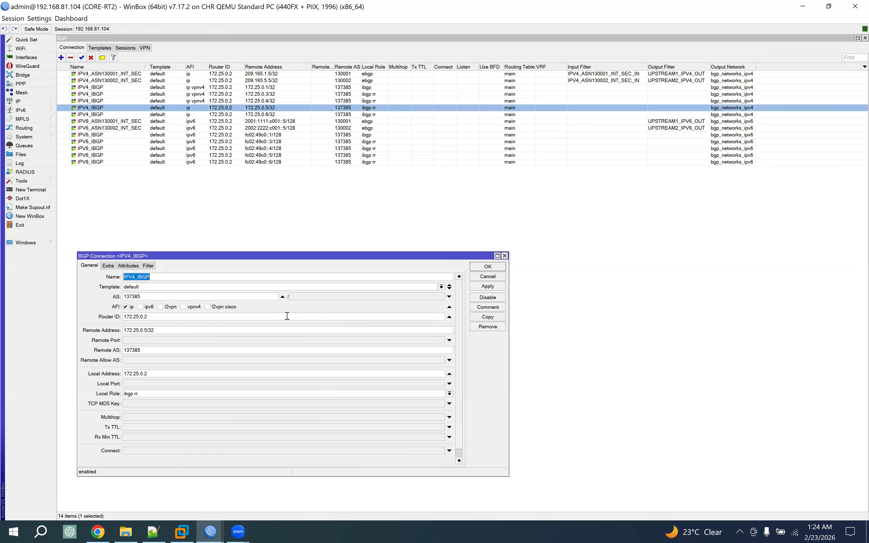
left_click(184, 307)
left_click(487, 267)
double_click(220, 114)
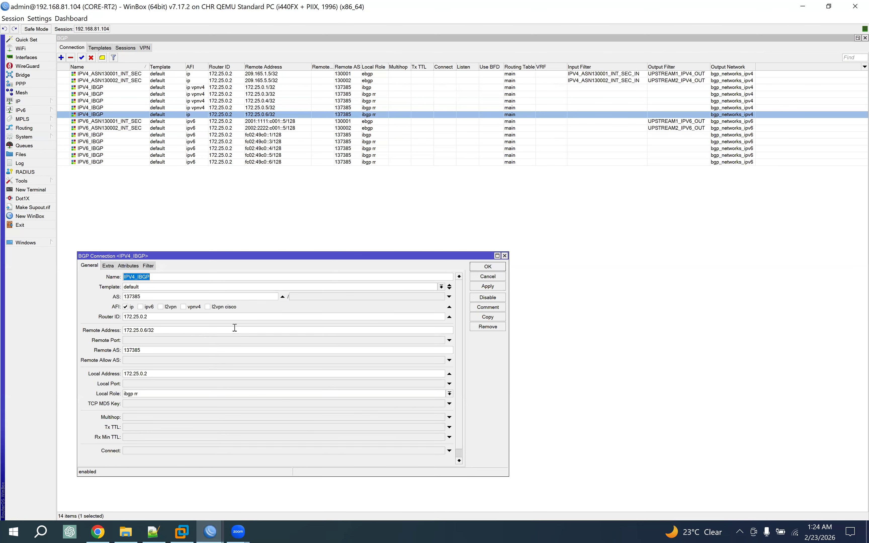
left_click(184, 307)
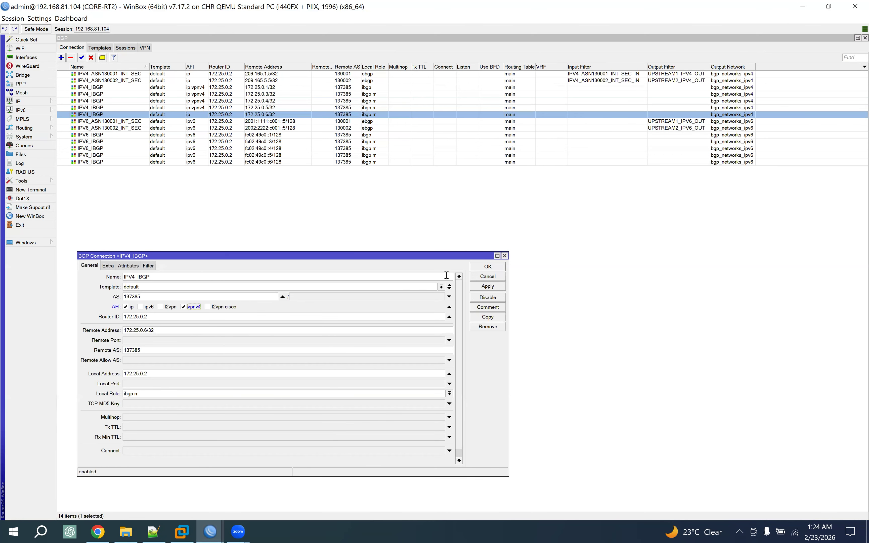
left_click(487, 266)
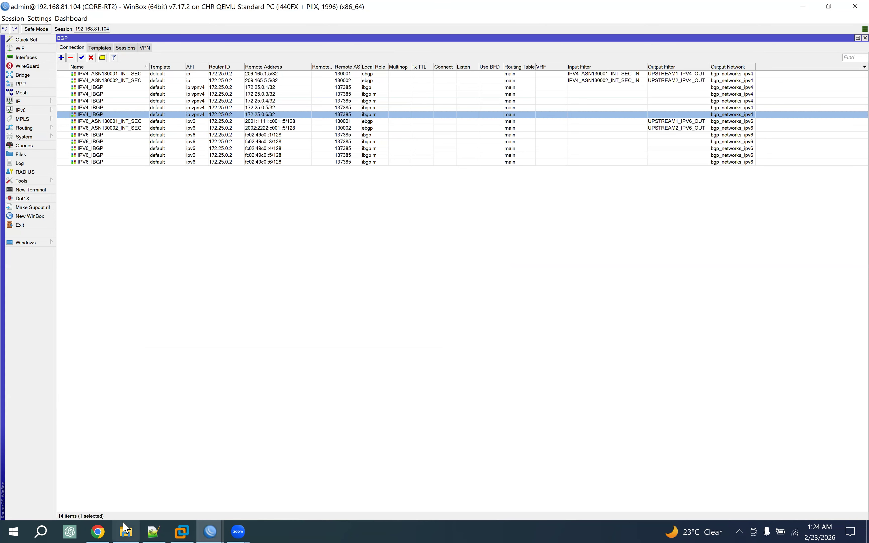
Step: Connect to AGG-RT1 (192.168.81.102) from the WinBox launcher and display its BGP connection list, with both windows maximized
left_click(210, 532)
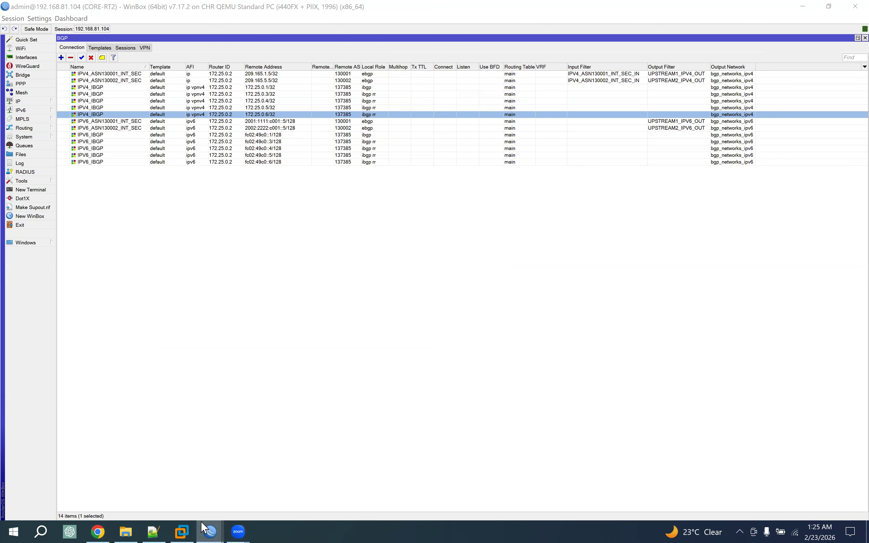
left_click(45, 473)
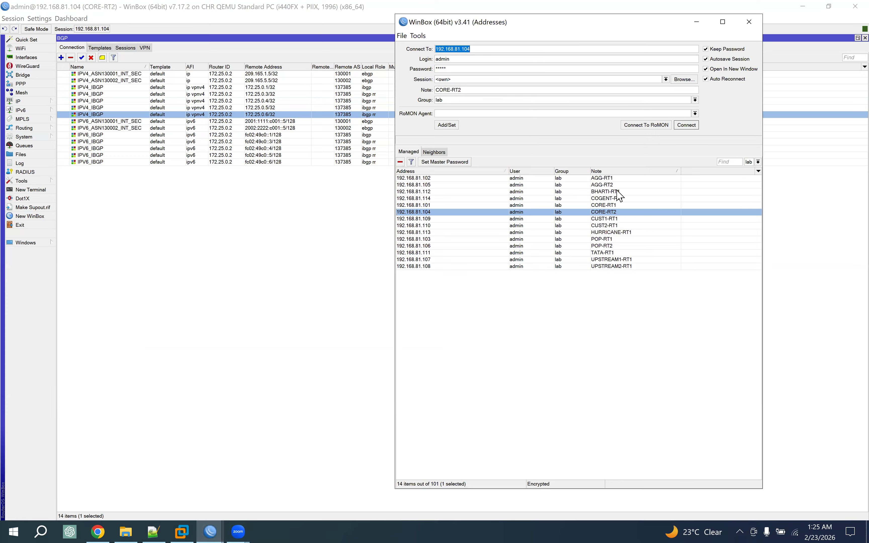
double_click(603, 178)
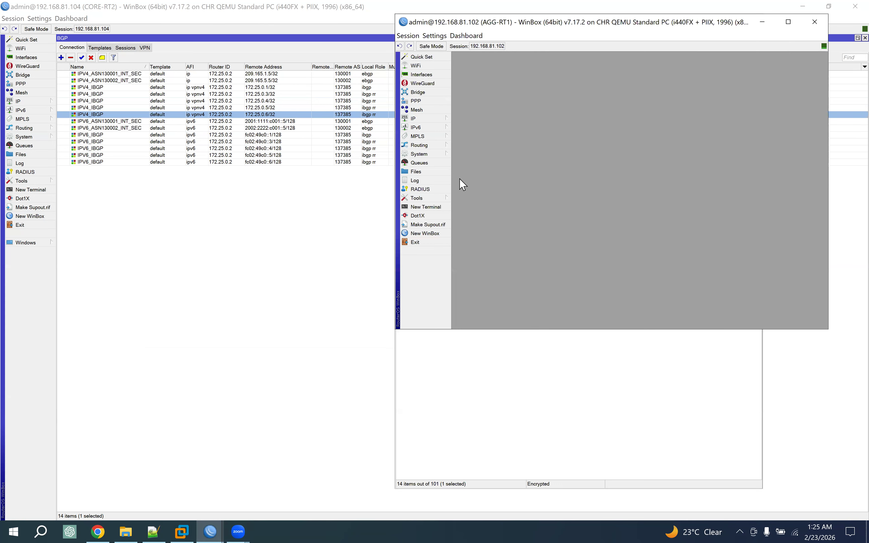
left_click(788, 22)
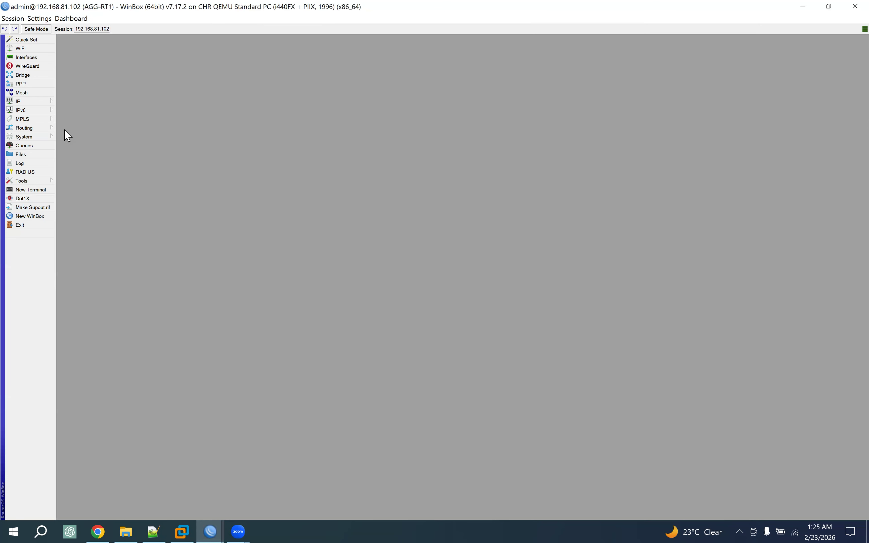
left_click(36, 128)
left_click(98, 137)
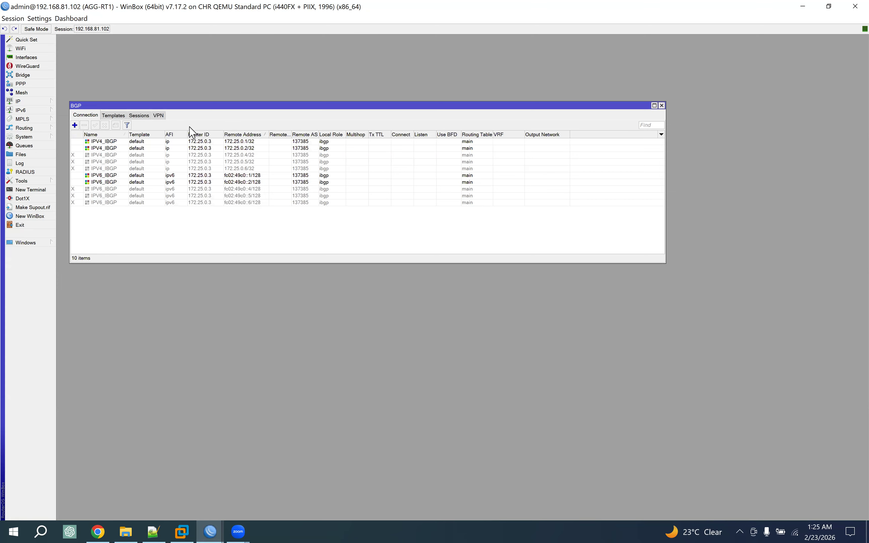
double_click(140, 106)
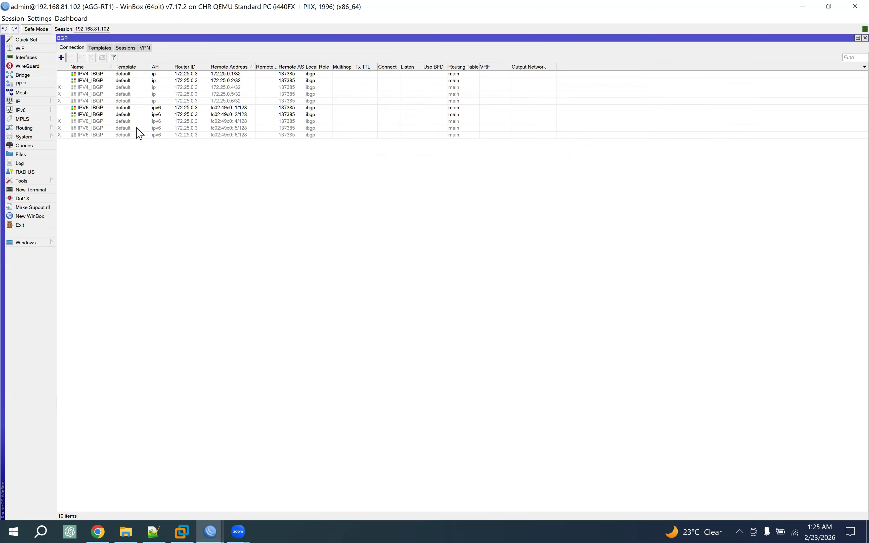
Step: Add vpnv4 to the AFI of AGG-RT1's enabled IPV4_IBGP connections to 172.25.0.1/32 and 172.25.0.2/32
double_click(217, 74)
left_click(175, 273)
left_click(272, 232)
double_click(179, 81)
left_click(176, 272)
left_click(271, 232)
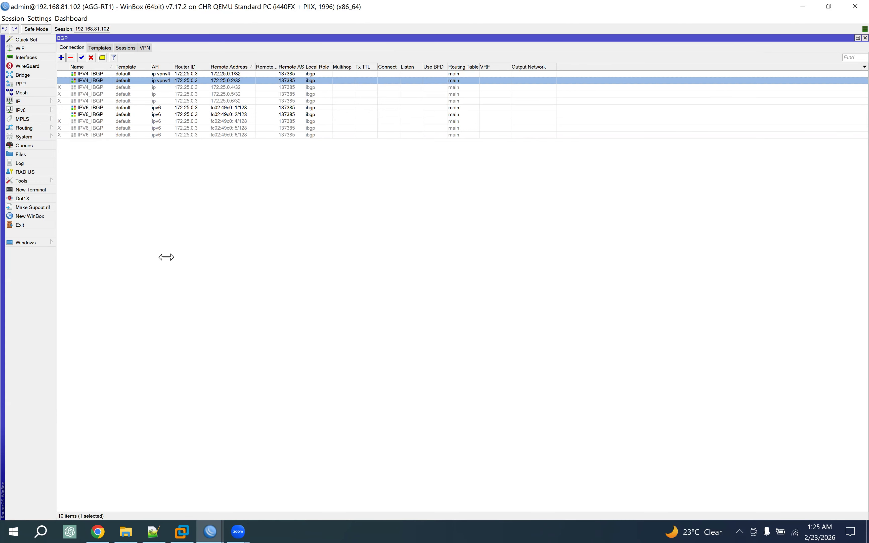
Step: Connect to AGG-RT2 (192.168.81.105) from the WinBox launcher and display its BGP connection list, with both windows maximized
left_click(210, 531)
left_click(36, 485)
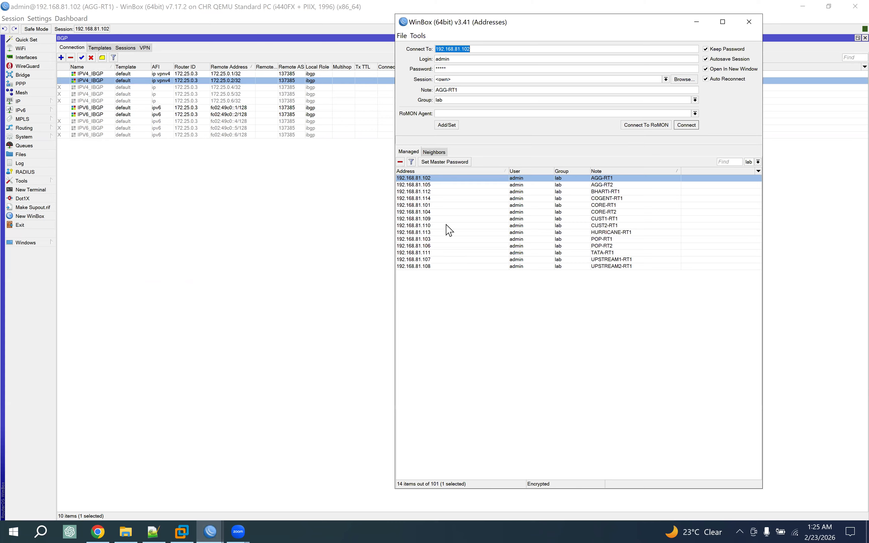
double_click(427, 184)
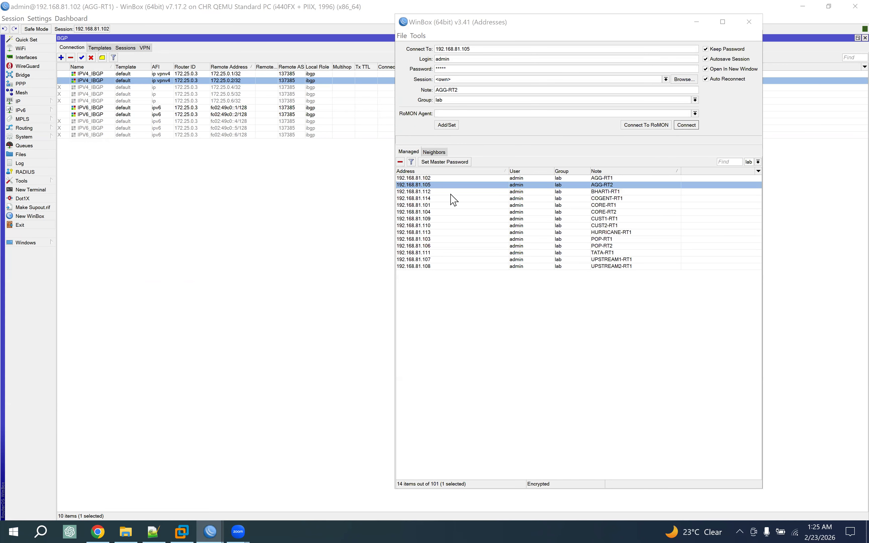
left_click(788, 27)
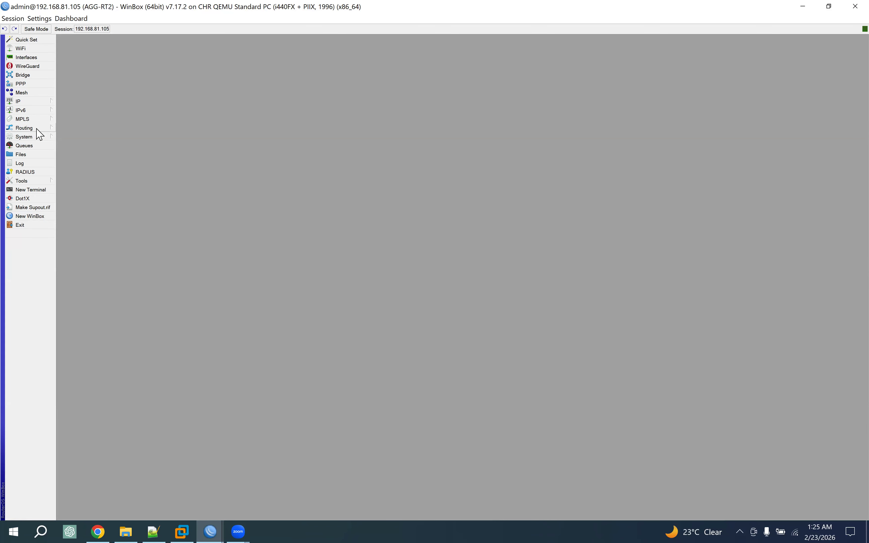
left_click(37, 129)
left_click(68, 137)
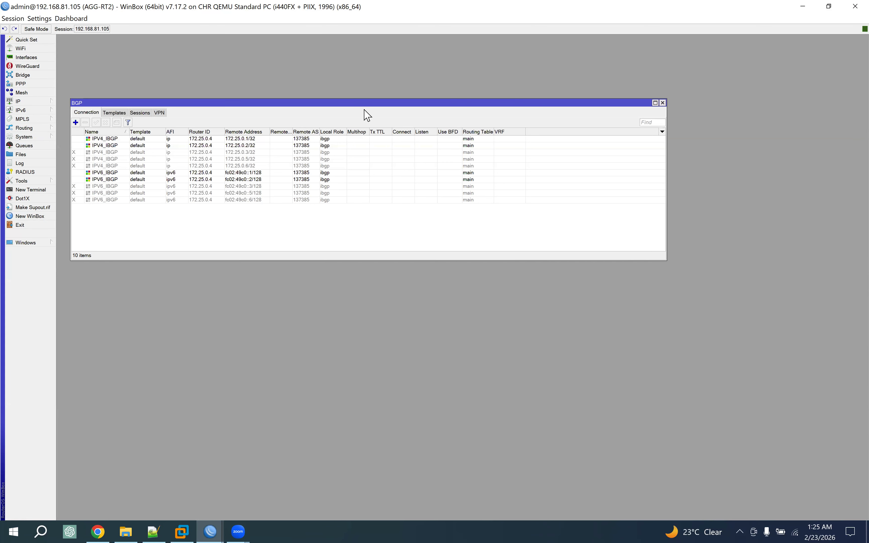
double_click(354, 103)
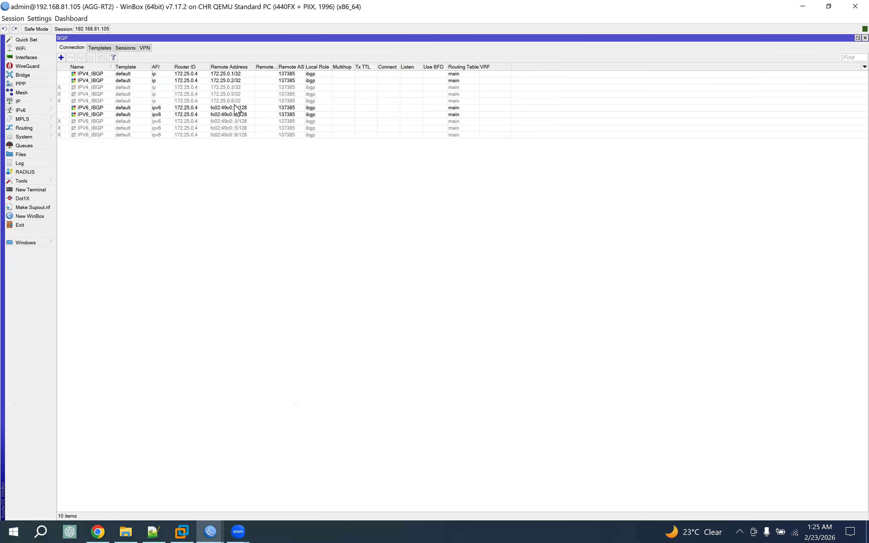
Step: Add vpnv4 to the AFI of AGG-RT2's enabled IPV4_IBGP connections to 172.25.0.1/32 and 172.25.0.2/32
double_click(115, 74)
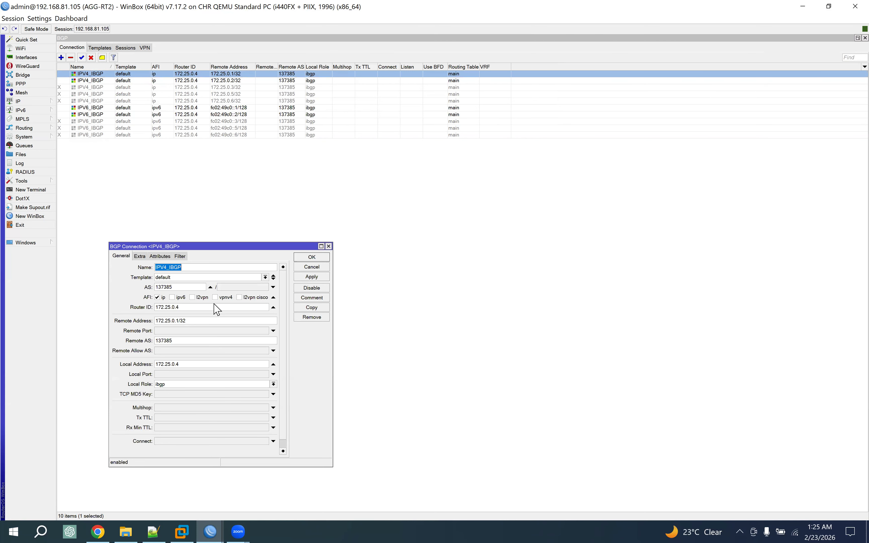
left_click(226, 297)
left_click(312, 257)
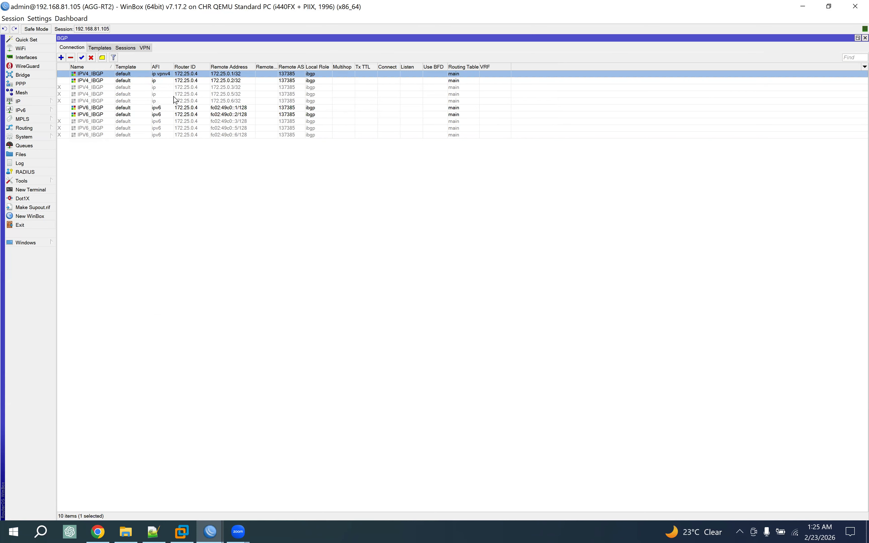
double_click(158, 82)
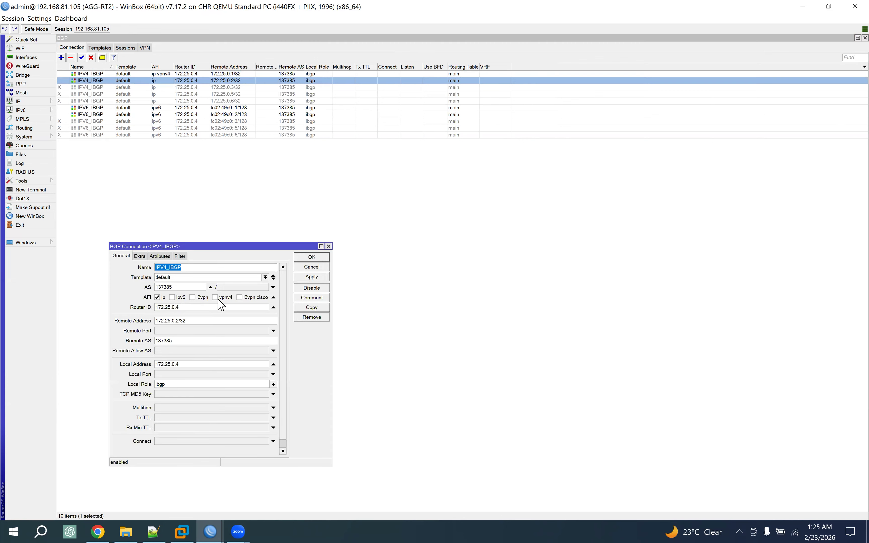
left_click(226, 297)
left_click(312, 257)
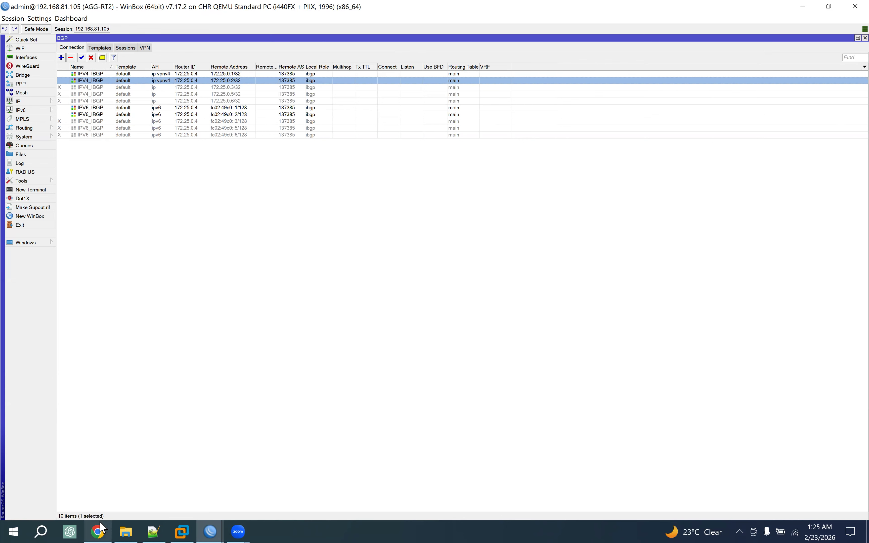
Step: Examine the BGP VPN, BGP connection and peer route commands for the PE1 router in the MikroTik VRF documentation in Chrome
mouse_move(99, 528)
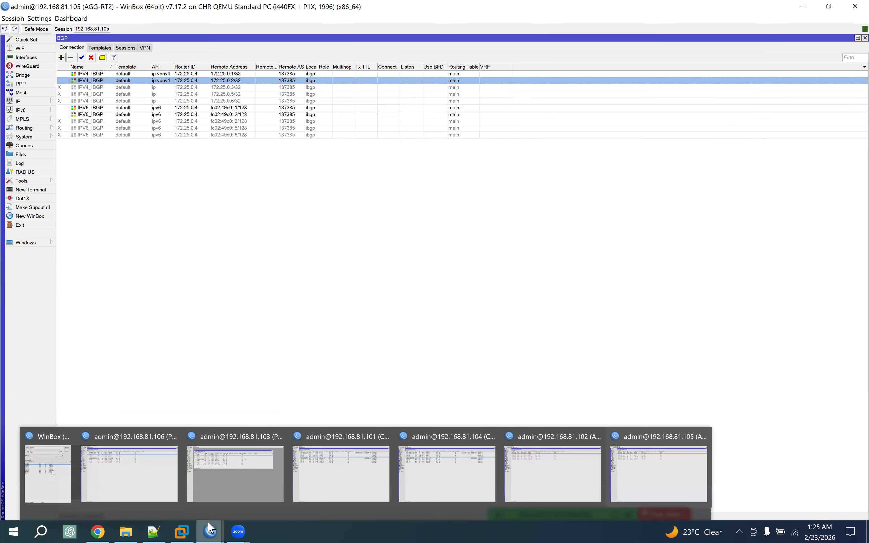
left_click(97, 528)
left_click(217, 12)
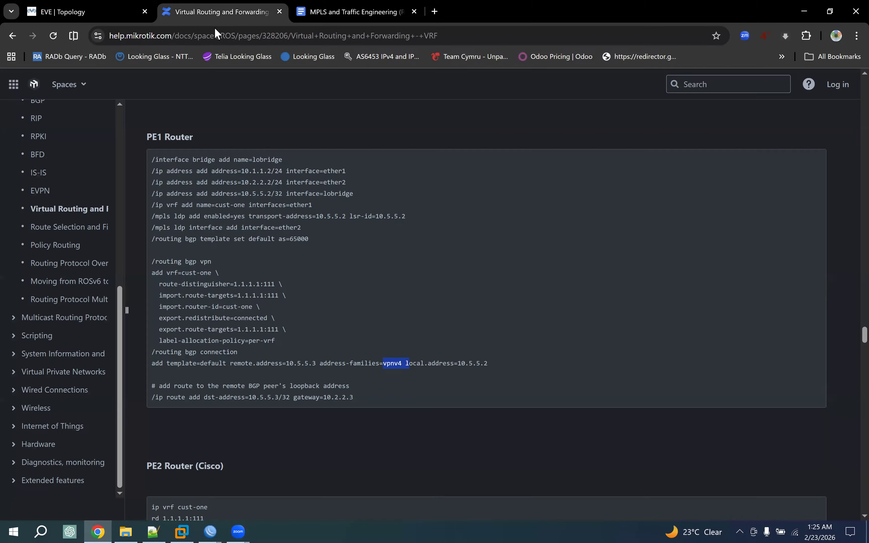
left_click_drag(156, 355, 495, 377)
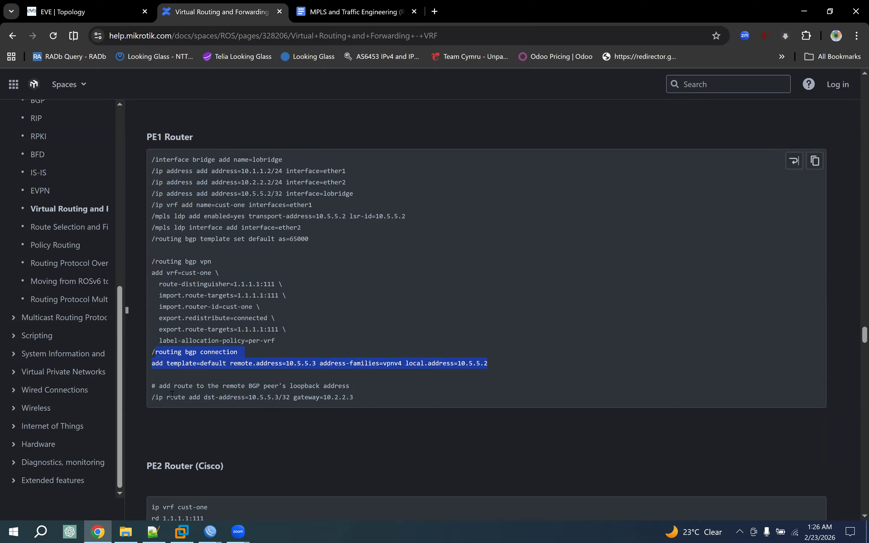
left_click_drag(171, 392, 355, 408)
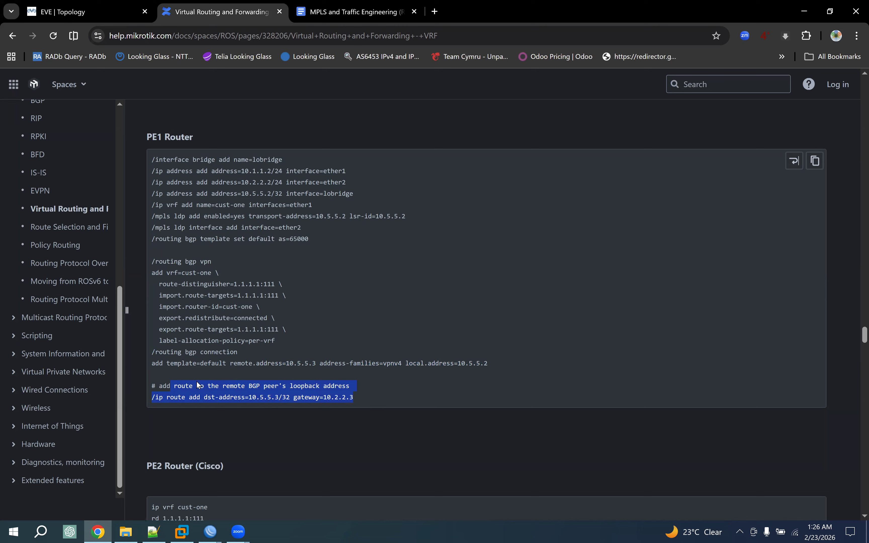
left_click_drag(156, 386, 376, 410)
left_click_drag(155, 355, 390, 410)
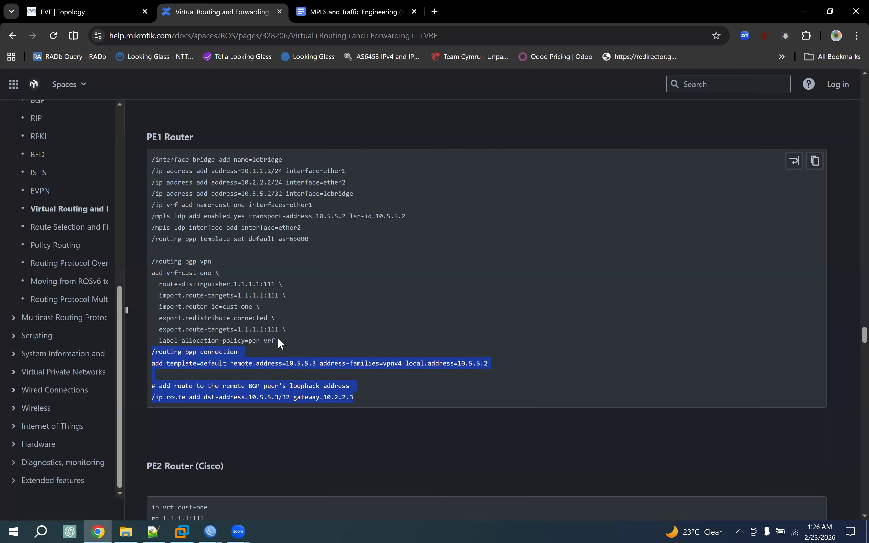
left_click_drag(154, 261, 333, 339)
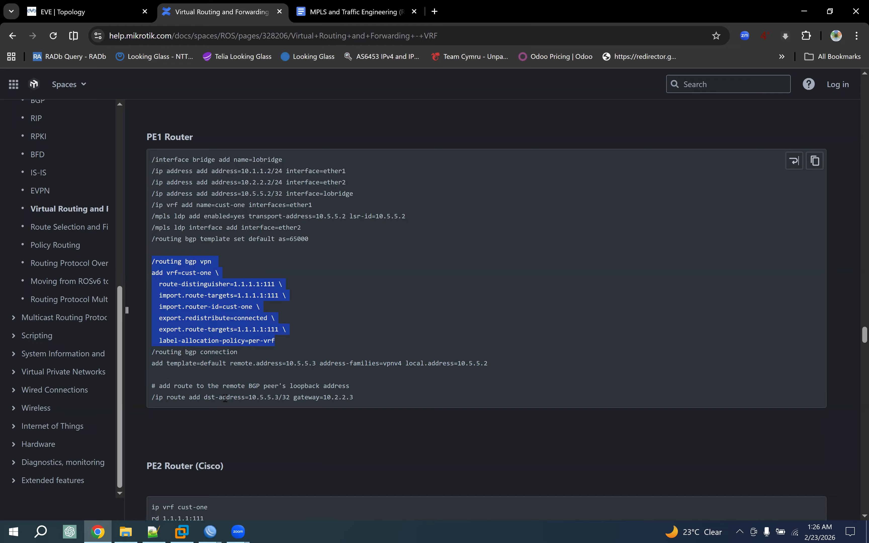
Step: Close the WinBox sessions of the core and aggregation routers, and open the BGP VPN list on POP-RT1
left_click(210, 532)
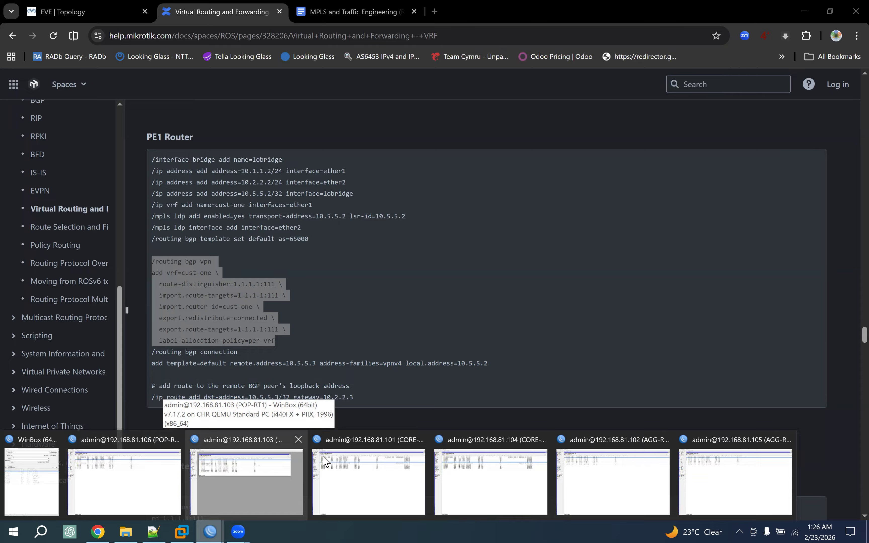
left_click(420, 443)
left_click(419, 443)
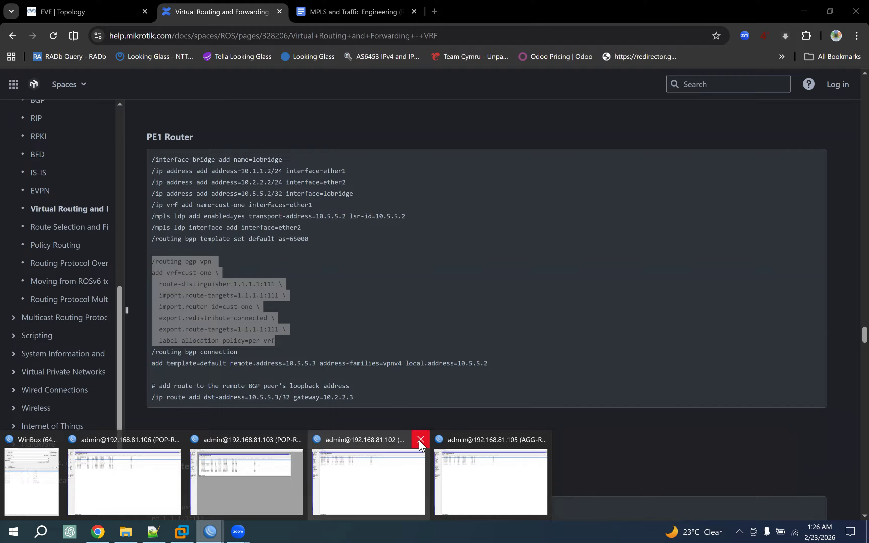
left_click(419, 443)
left_click(419, 443)
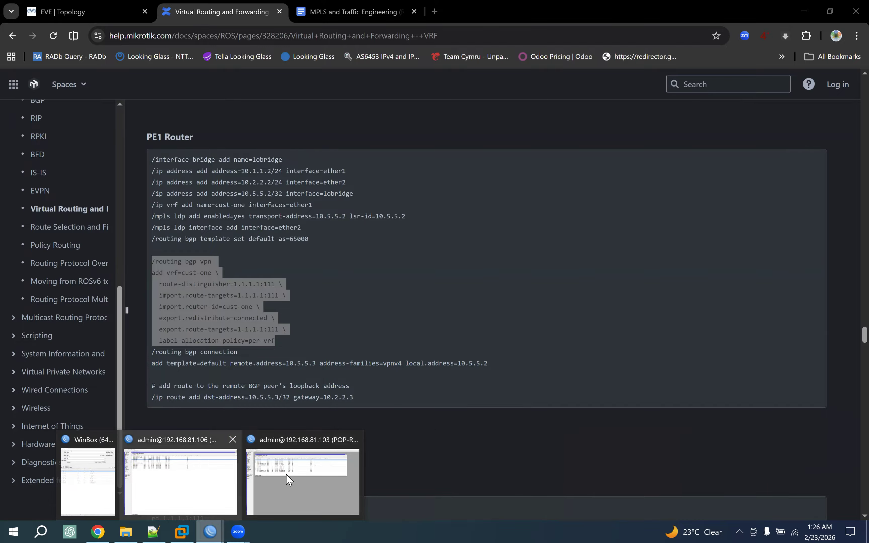
left_click(302, 475)
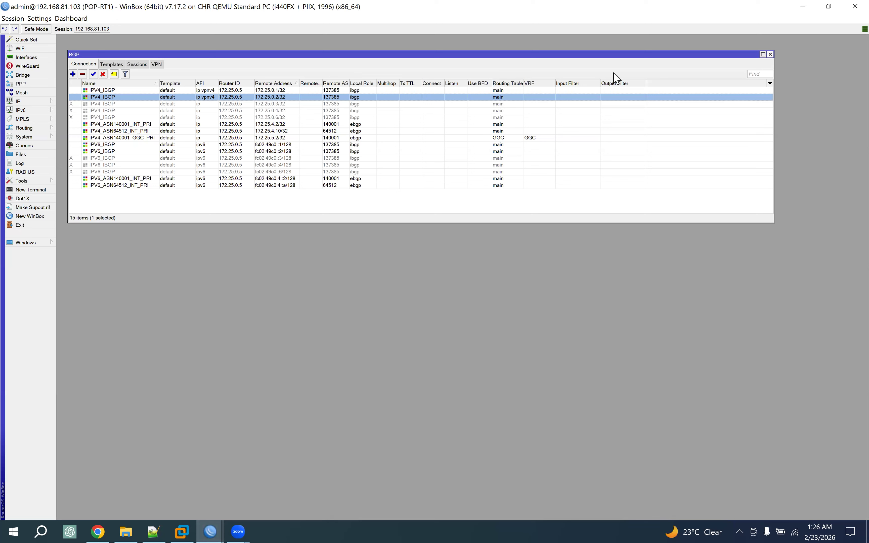
left_click(157, 64)
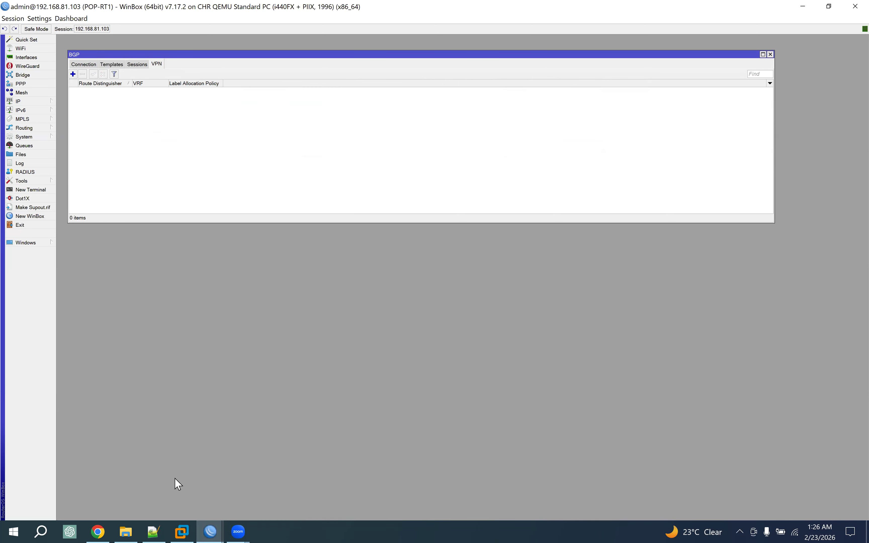
Step: Return to the documentation and examine each BGP VPN parameter, from VRF and route distinguisher to route targets, redistribution and label allocation policy
left_click(98, 531)
left_click(198, 245)
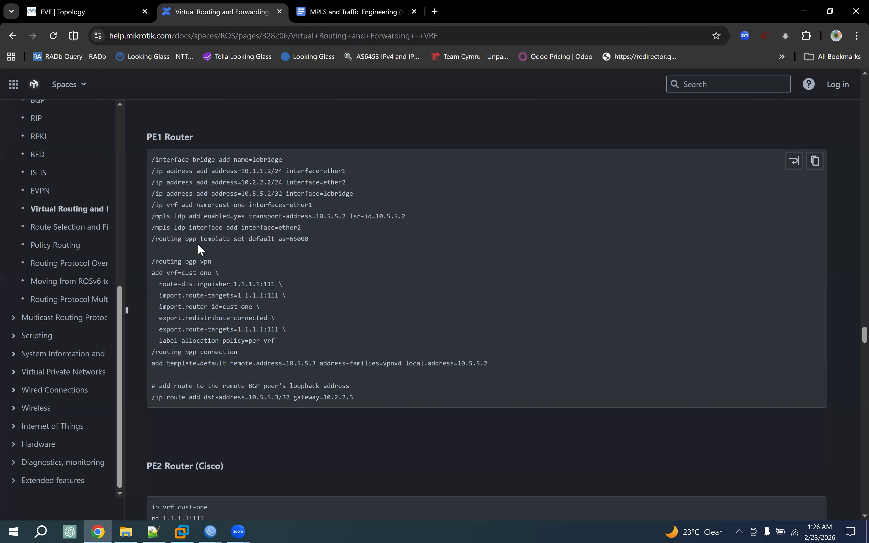
left_click_drag(155, 261, 218, 262)
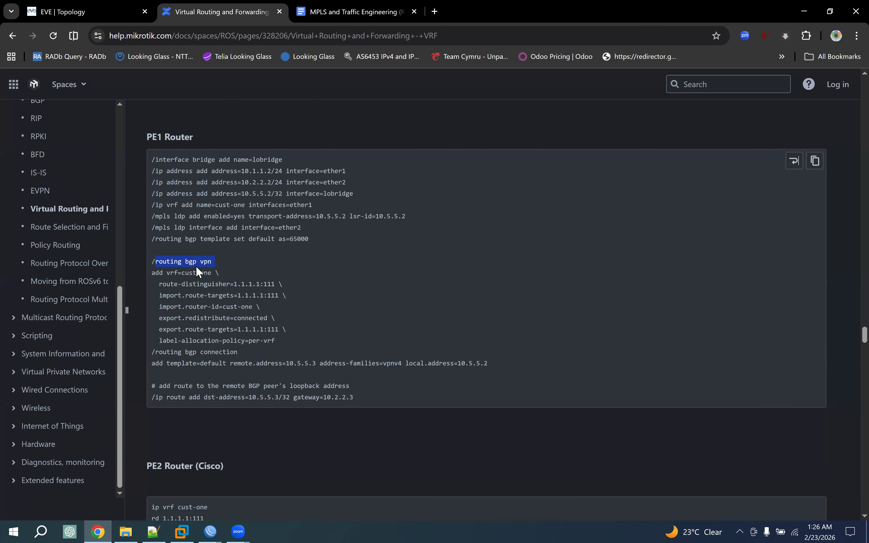
double_click(154, 274)
double_click(173, 274)
left_click_drag(190, 273, 220, 284)
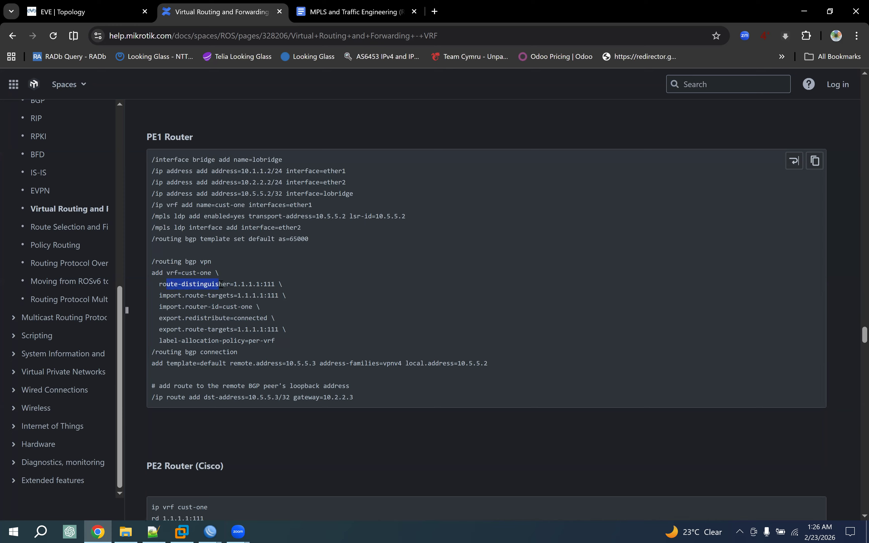
left_click_drag(166, 295, 218, 305)
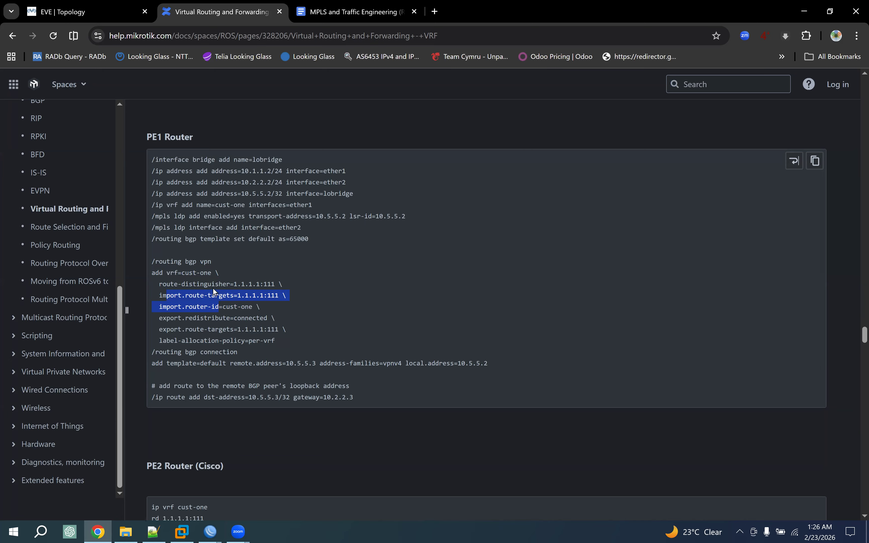
left_click(203, 284)
left_click(218, 295, "shift")
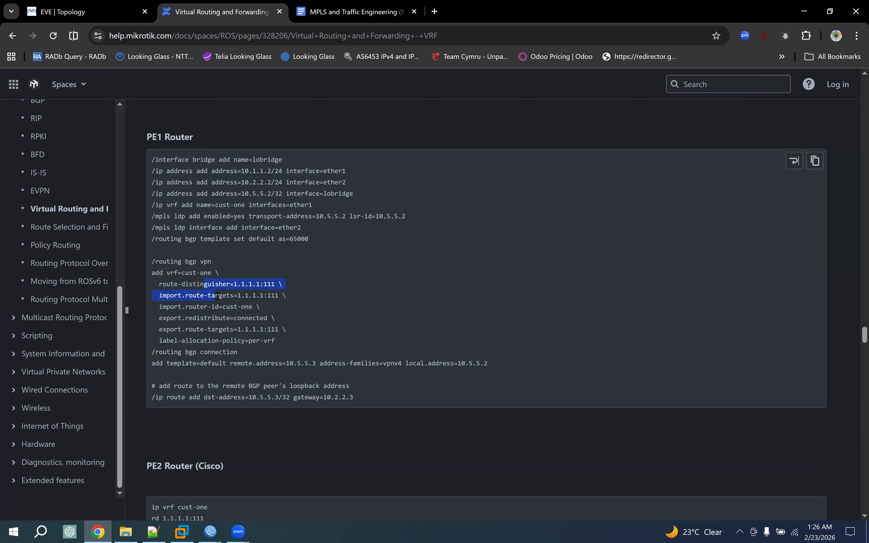
left_click_drag(163, 307, 254, 309)
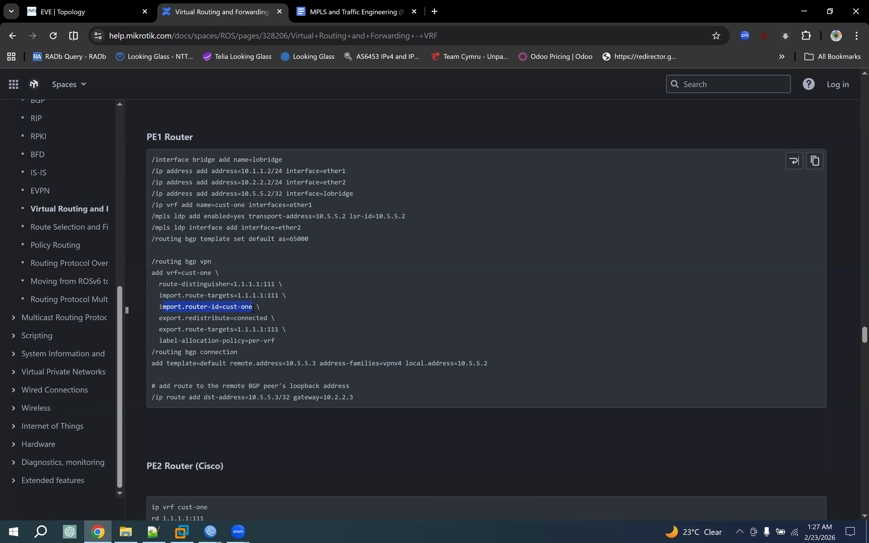
left_click_drag(163, 318, 275, 319)
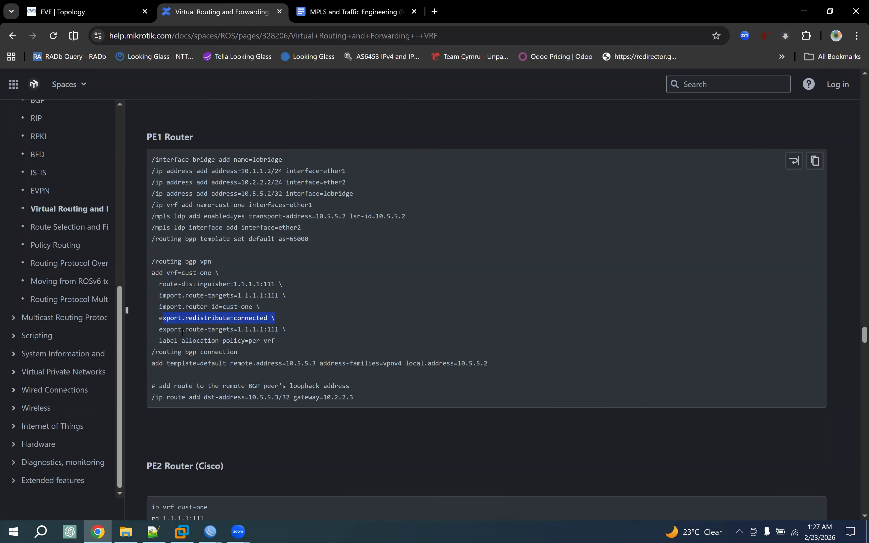
left_click_drag(167, 330, 312, 345)
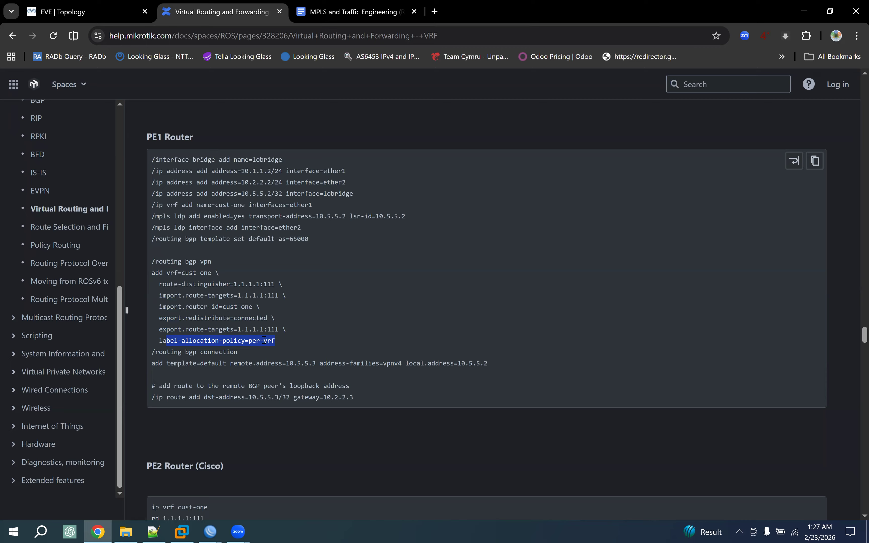
left_click(200, 340)
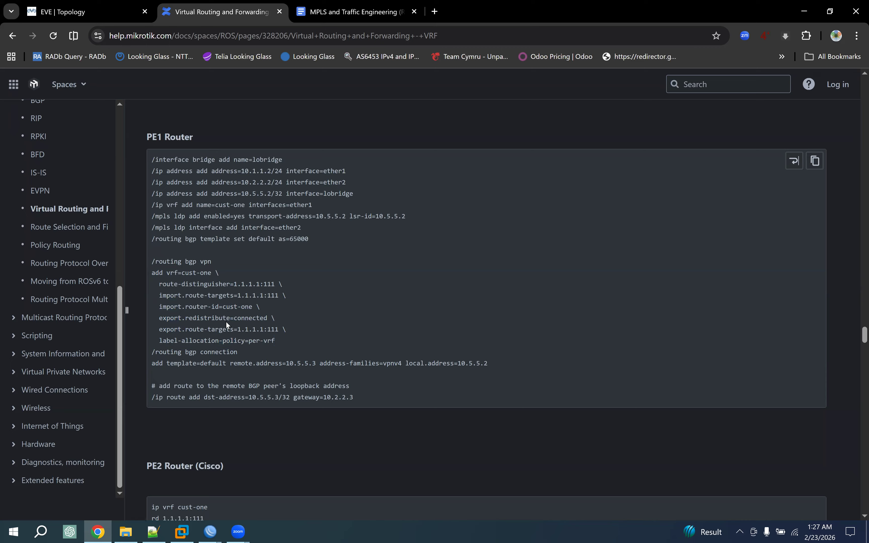
left_click_drag(208, 284, 289, 342)
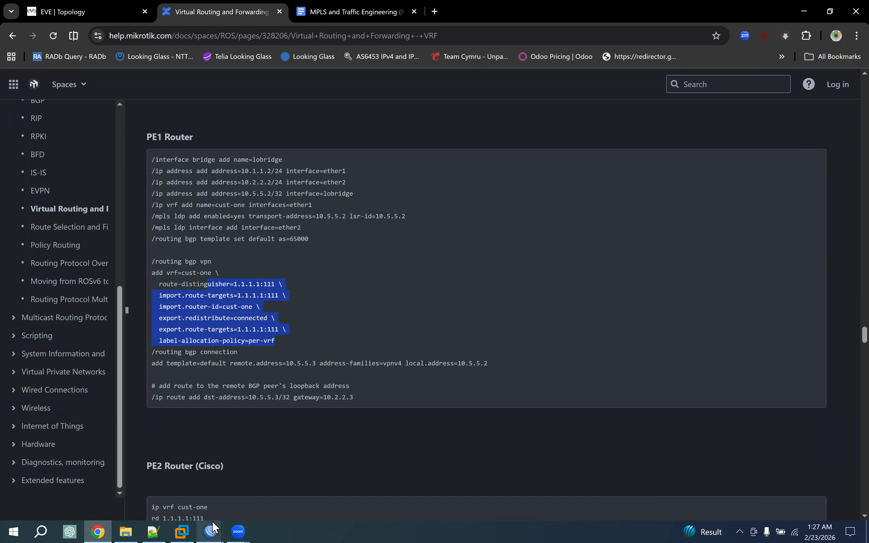
Step: Start a new BGP VPN entry on POP-RT1 in WinBox and enlarge its window
left_click(210, 532)
left_click(298, 487)
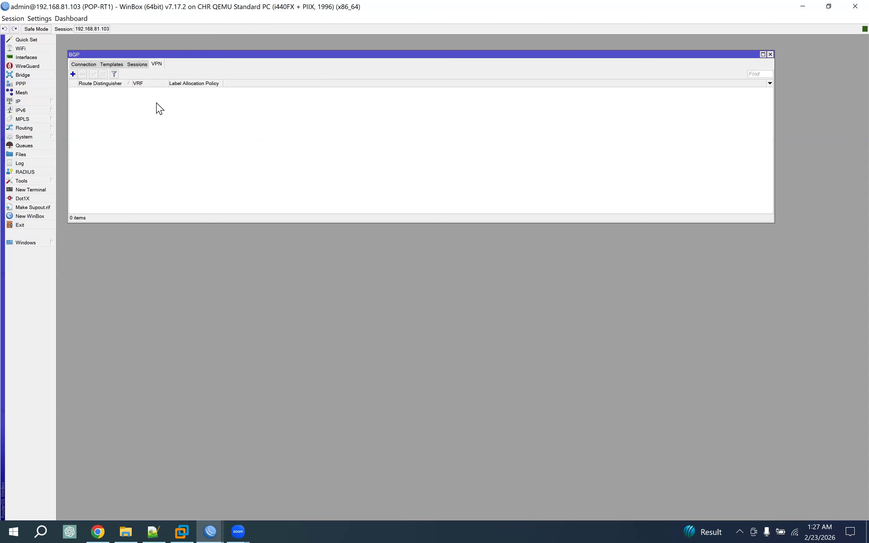
left_click(73, 74)
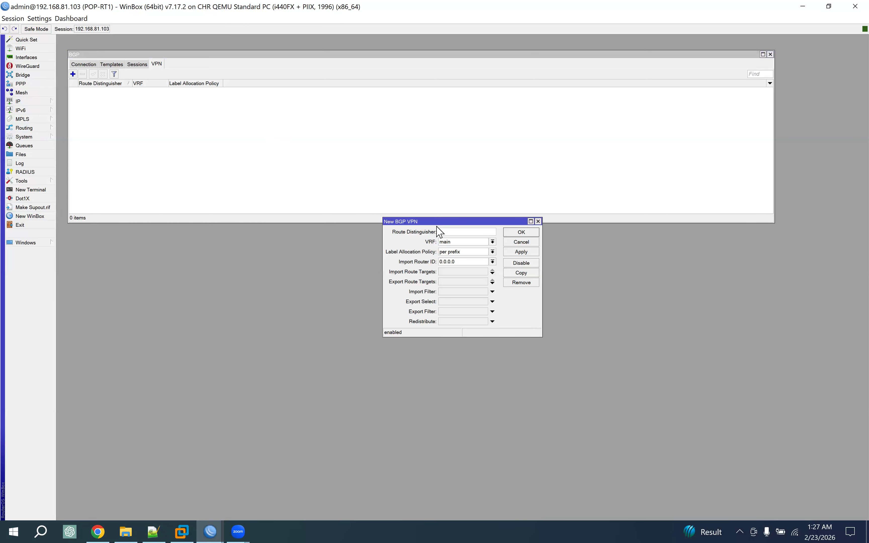
left_click_drag(420, 223, 153, 195)
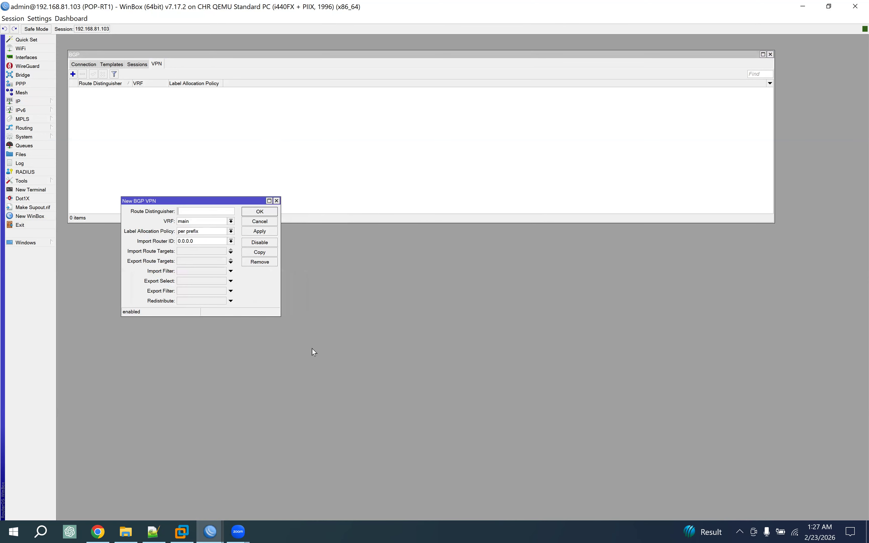
left_click_drag(346, 346, 430, 350)
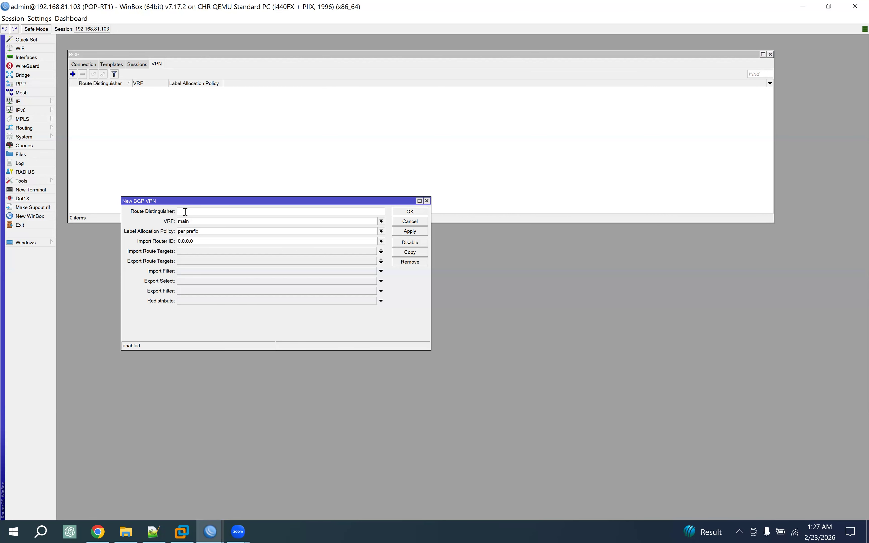
Step: Show the EVE topology in Chrome and circle the customer routers CUST1-RT1 and CUST2-RT1 in red
left_click(98, 531)
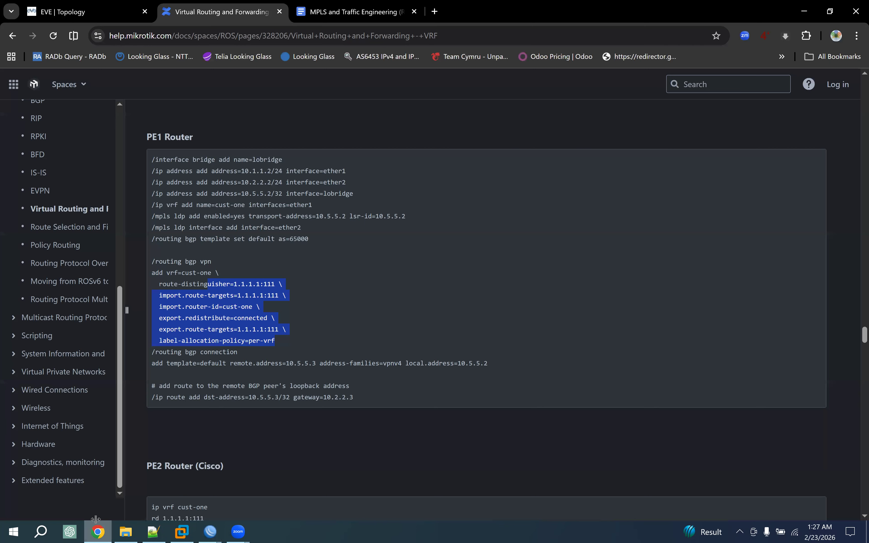
left_click(74, 11)
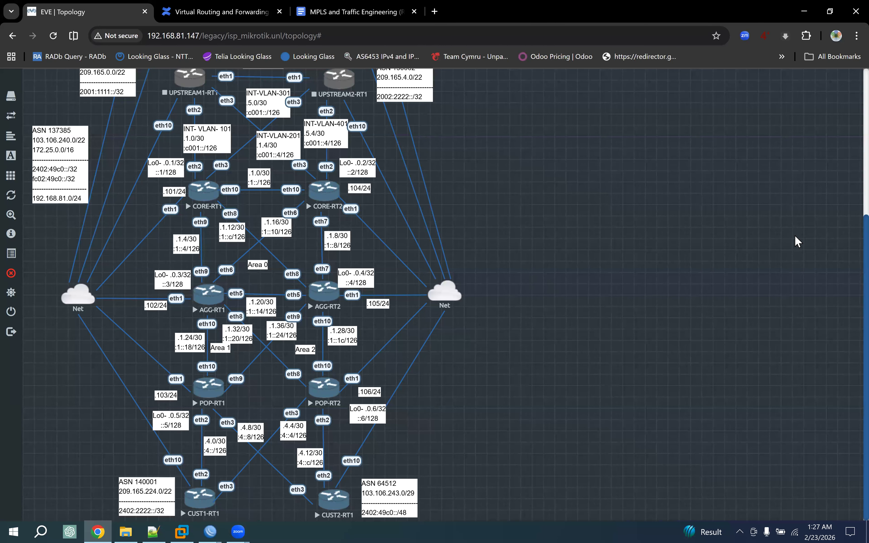
mouse_move(210, 481)
left_mouse_down()
mouse_move(221, 510)
mouse_move(209, 481)
left_mouse_up()
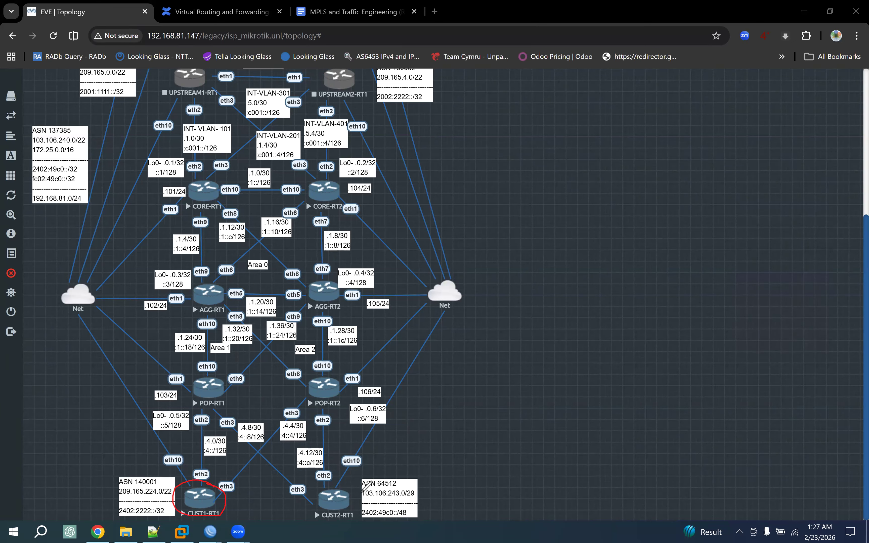
mouse_move(340, 483)
left_mouse_down()
mouse_move(301, 501)
mouse_move(335, 490)
left_mouse_up()
Step: Sketch red links from AGG-RT2 and CORE-RT2 to hand-drawn customer routers with a LAN segment behind each
left_click_drag(334, 292, 458, 291)
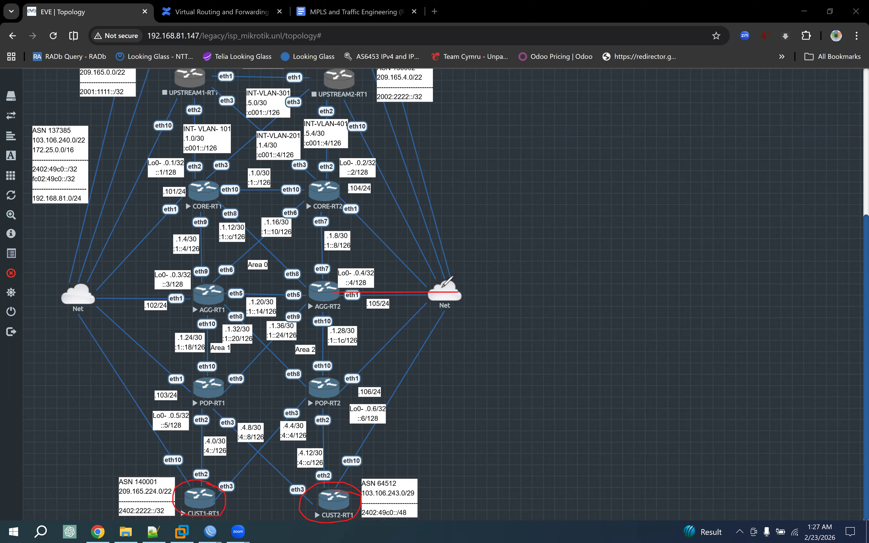
mouse_move(448, 287)
left_mouse_down()
mouse_move(467, 300)
mouse_move(450, 292)
mouse_move(455, 306)
left_mouse_up()
mouse_move(333, 188)
left_mouse_down()
mouse_move(421, 190)
mouse_move(417, 169)
mouse_move(449, 195)
mouse_move(430, 167)
left_mouse_up()
mouse_move(419, 178)
left_mouse_down()
mouse_move(453, 196)
mouse_move(438, 194)
left_mouse_up()
left_click_drag(462, 295, 503, 291)
left_click_drag(497, 265, 507, 308)
left_click_drag(469, 183, 445, 183)
left_click_drag(463, 164, 473, 211)
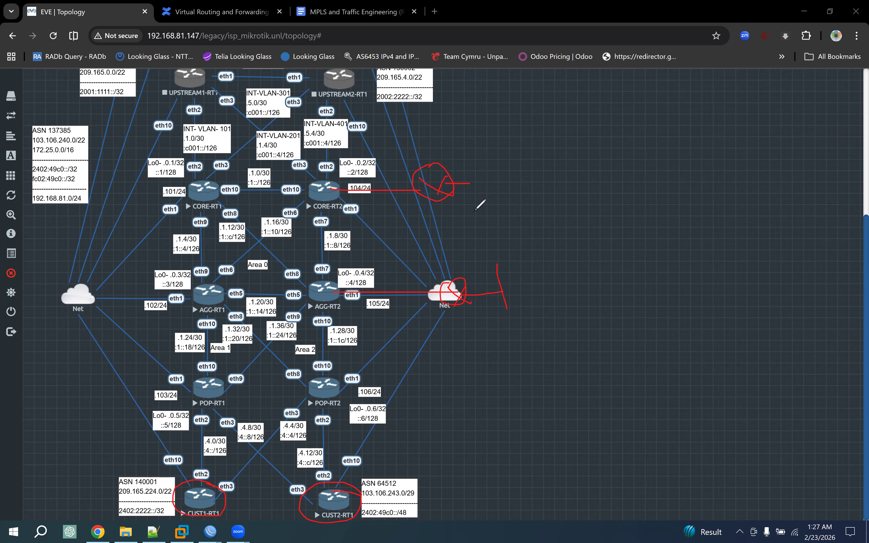
Step: Draw red LAN lines at both customer routers, then box POP-RT1 and link it to CUST1-RT1 and CUST2-RT1
mouse_move(361, 501)
left_mouse_down()
mouse_move(403, 499)
mouse_move(413, 514)
left_mouse_up()
left_click_drag(186, 499, 131, 495)
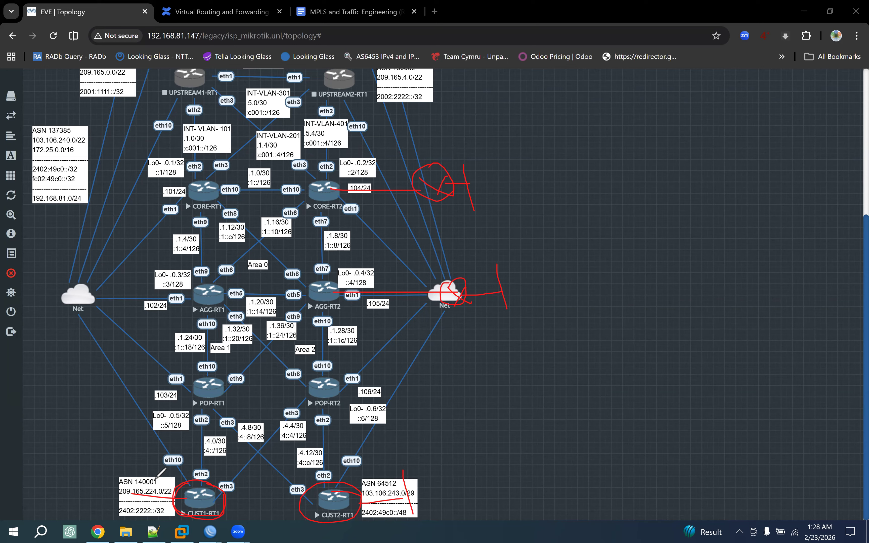
left_click(191, 370)
left_click_drag(192, 368, 194, 378)
left_click_drag(212, 375, 207, 471)
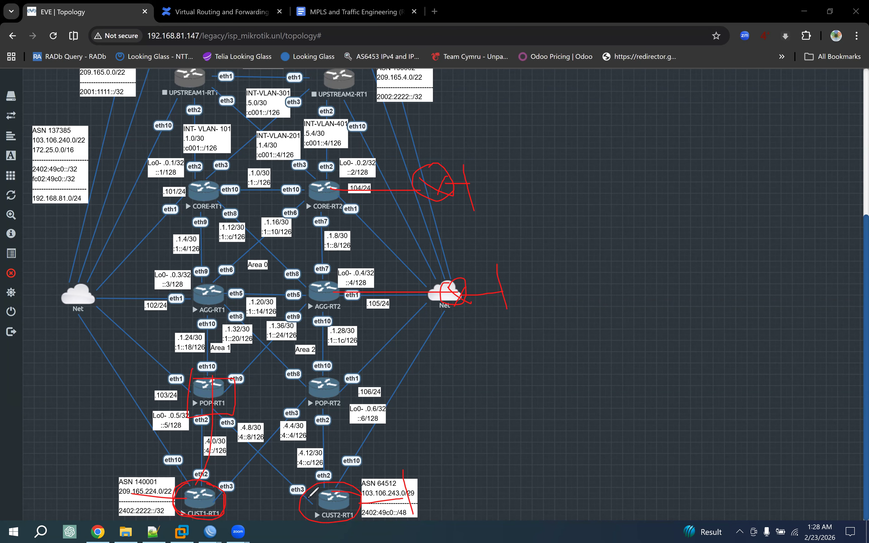
left_click_drag(311, 497, 225, 386)
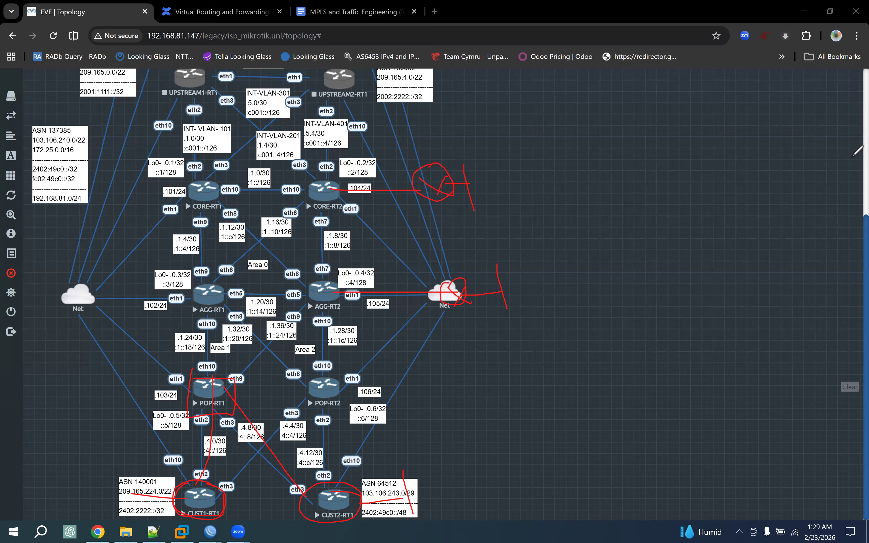
Step: Clear all red annotations from the topology
left_click(849, 387)
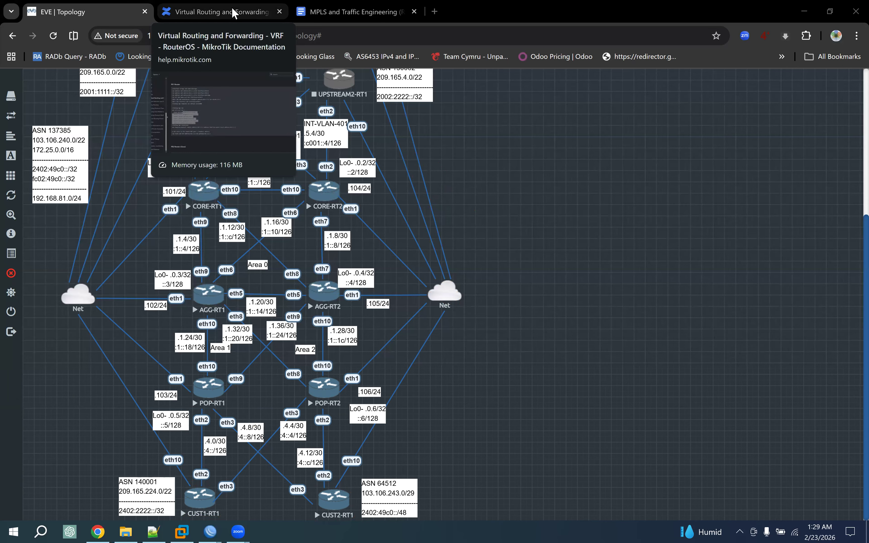
left_click(536, 294)
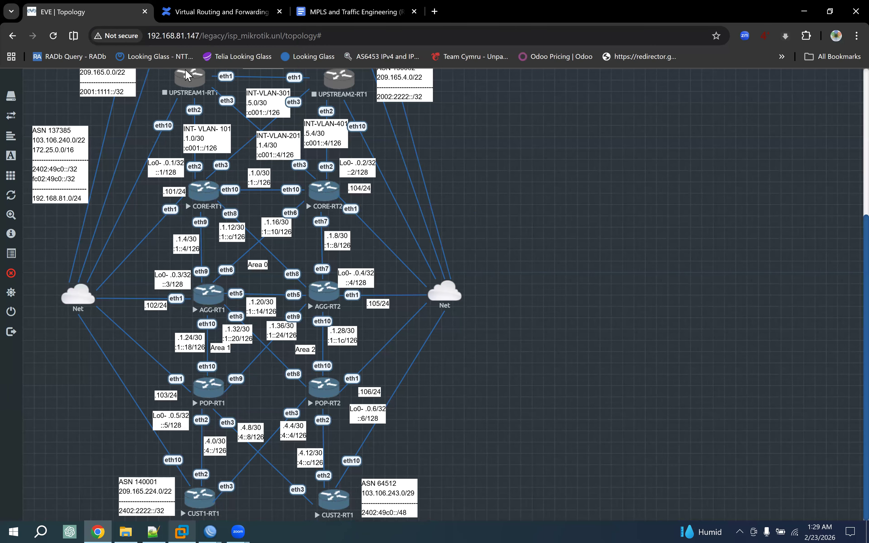
Step: Examine the two parts of the route-distinguisher value in the PE1 Router example of the MikroTik VRF documentation, and return to the EVE topology
left_click(213, 12)
left_click_drag(234, 284, 261, 284)
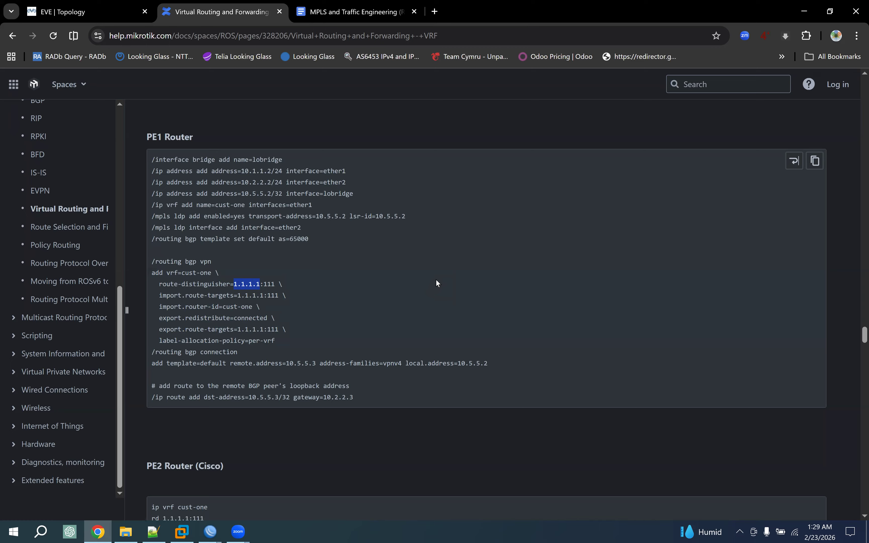
left_click(304, 287)
left_click_drag(263, 284, 231, 282)
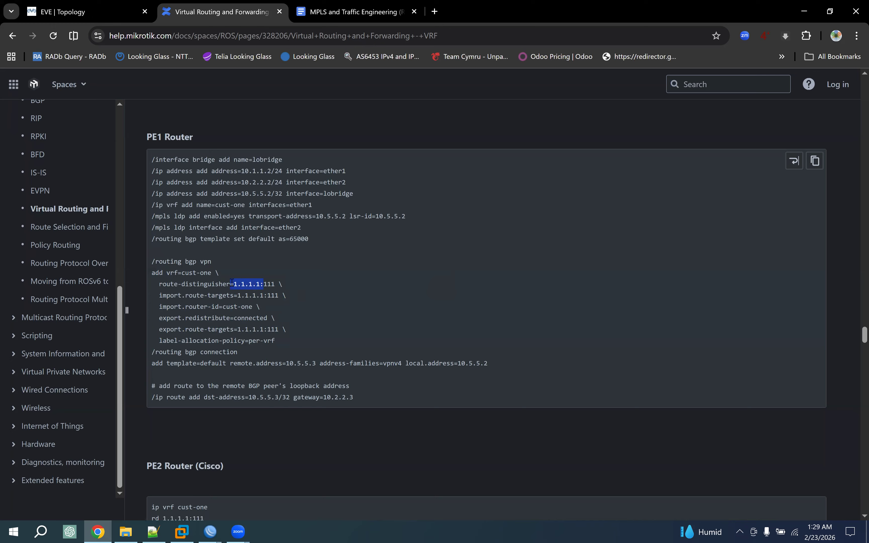
left_click(266, 286)
double_click(269, 284)
left_click(90, 11)
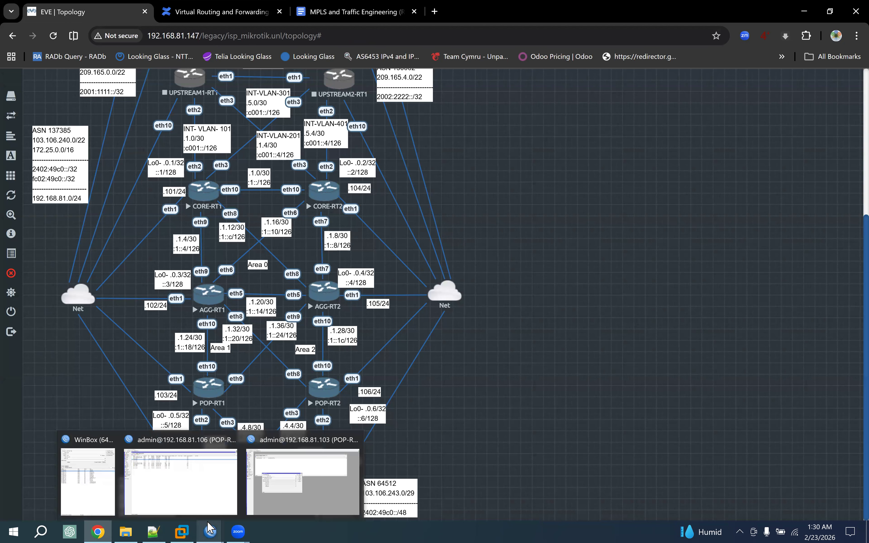
Step: Switch to the POP-RT1 WinBox session and look up the loopback entry in its IP address list
left_click(305, 477)
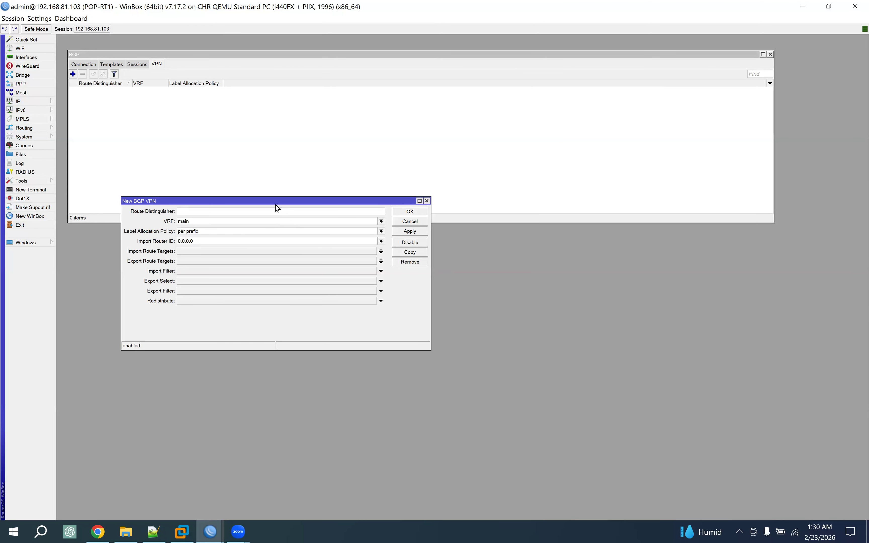
mouse_move(265, 204)
left_mouse_down()
mouse_move(290, 212)
mouse_move(257, 218)
left_mouse_up()
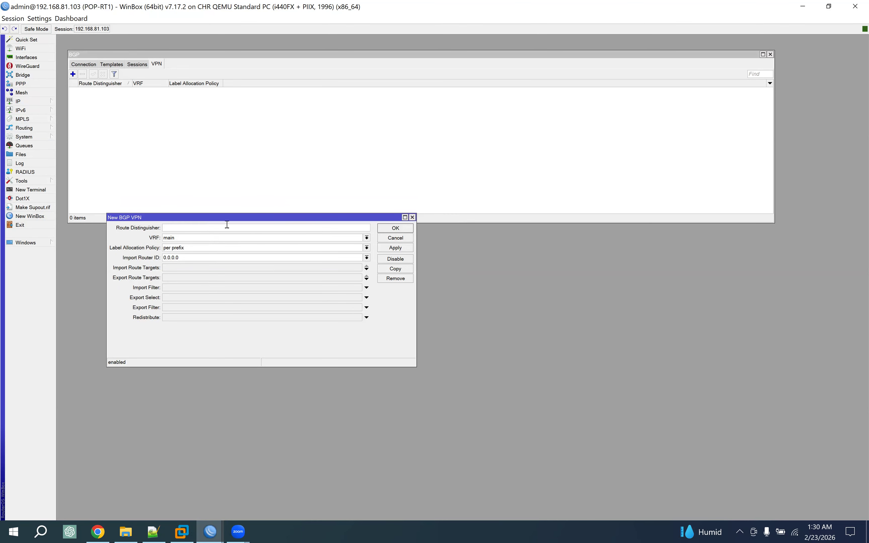
left_click(43, 104)
left_click(74, 111)
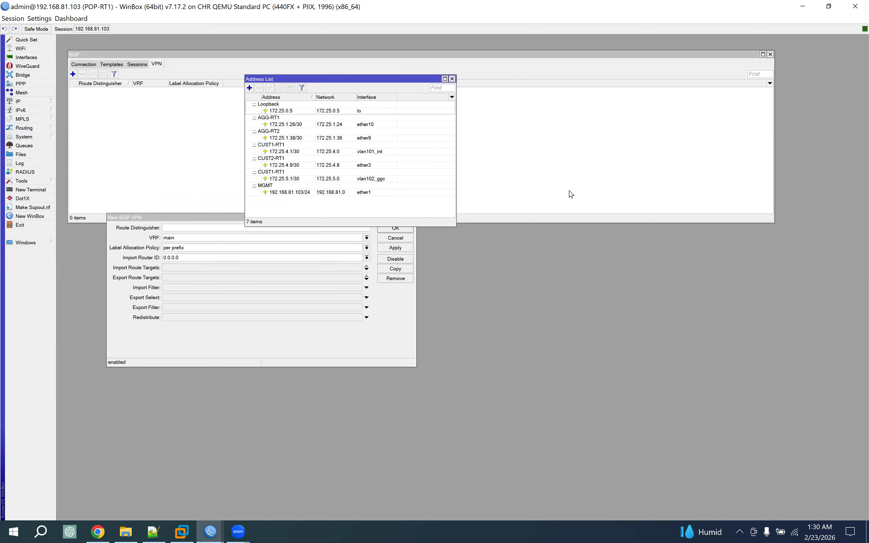
left_click(347, 111)
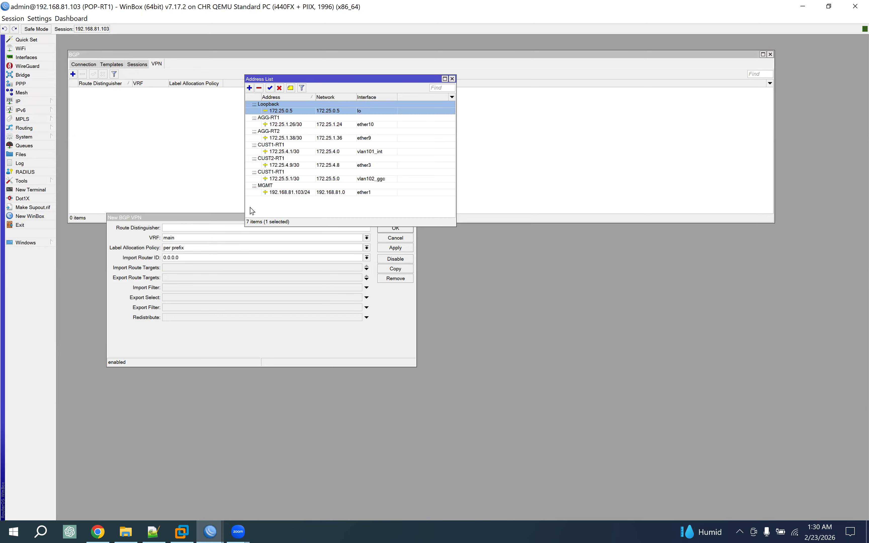
left_click_drag(405, 79, 636, 152)
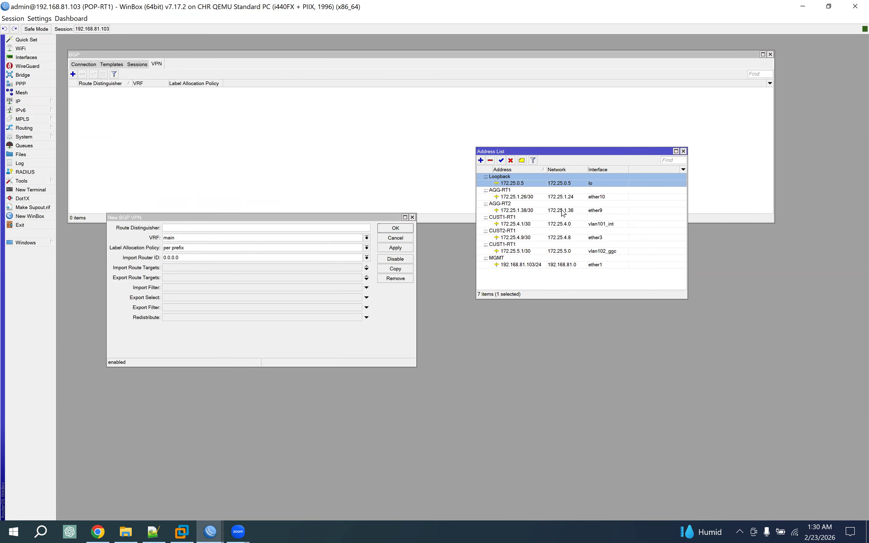
left_click(684, 151)
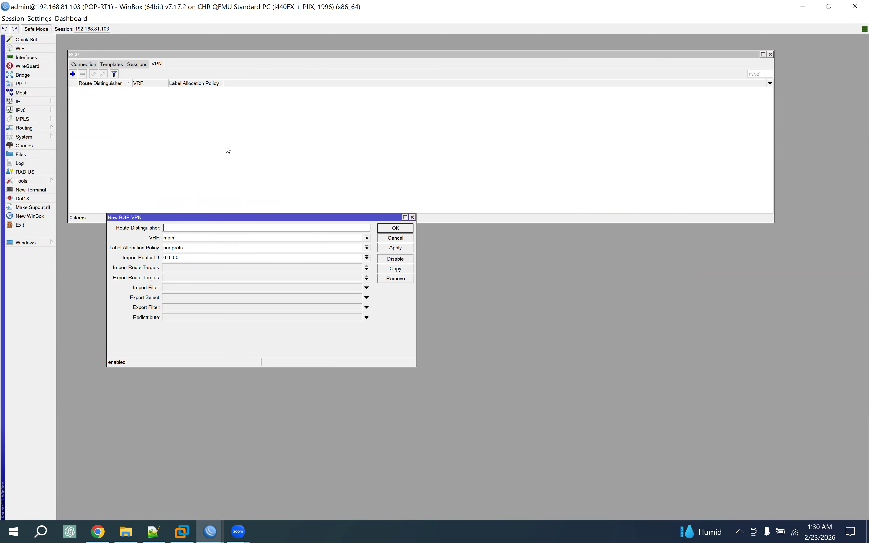
Step: Copy the AS number 137385 from the default BGP template into the new BGP VPN's Route Distinguisher
left_click(85, 65)
left_click(110, 64)
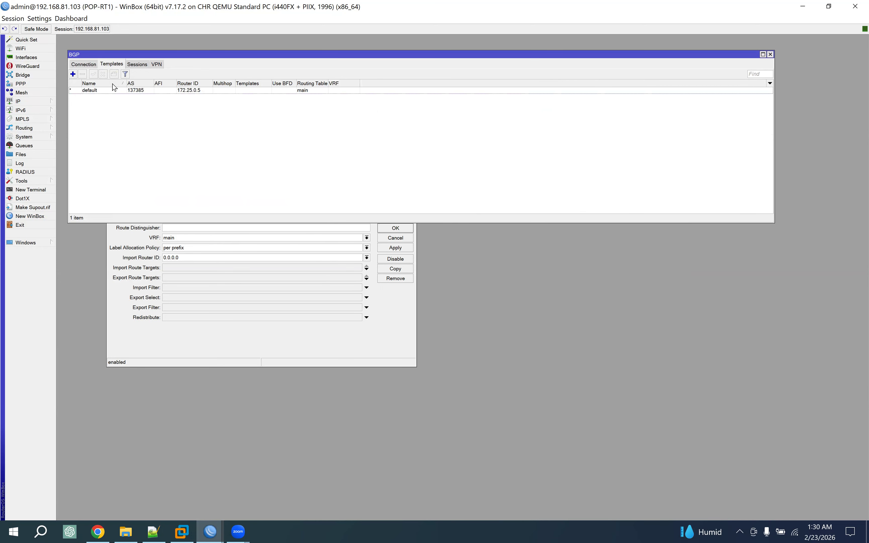
left_click(142, 92)
double_click(142, 92)
key("Tab")
key("ctrl+c")
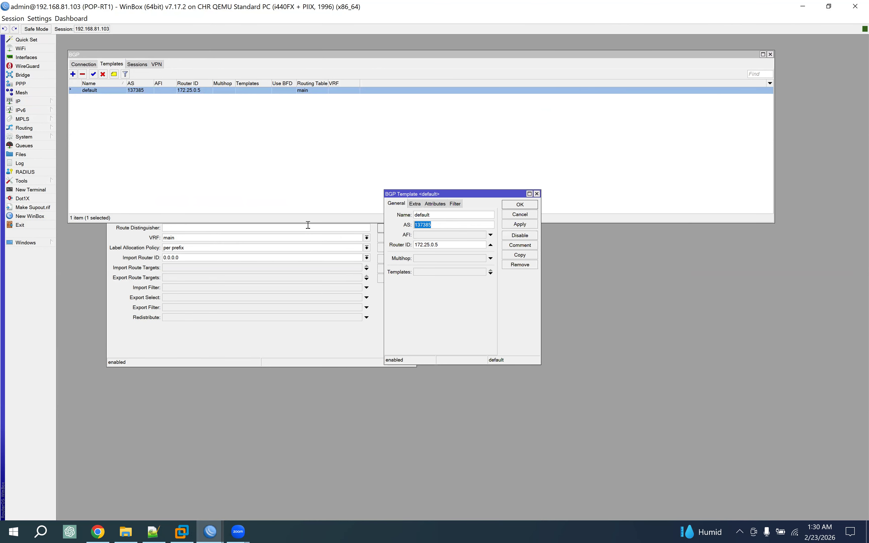
left_click(531, 215)
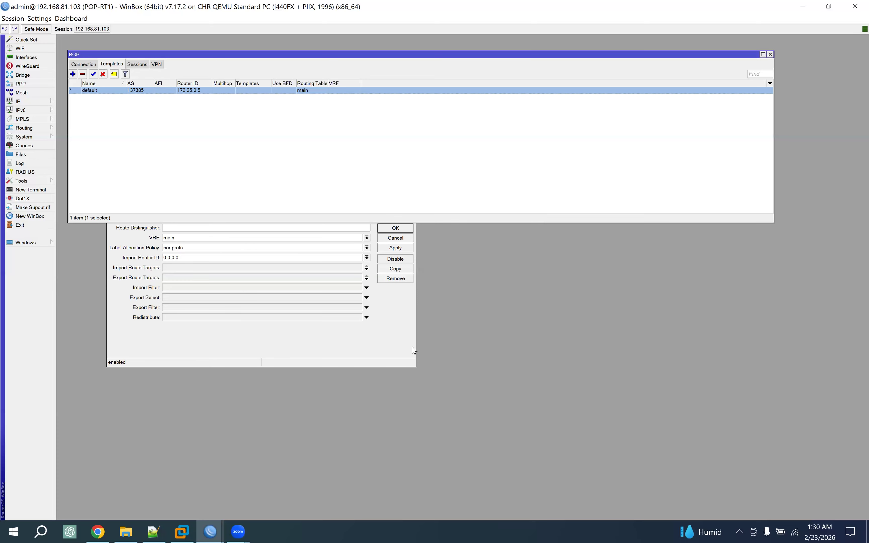
left_click(172, 228)
key("ctrl+v")
Step: Check the route-distinguisher format in the Chrome documentation and complete POP-RT1's Route Distinguisher in WinBox as 137385:202
left_click(98, 531)
left_click(223, 8)
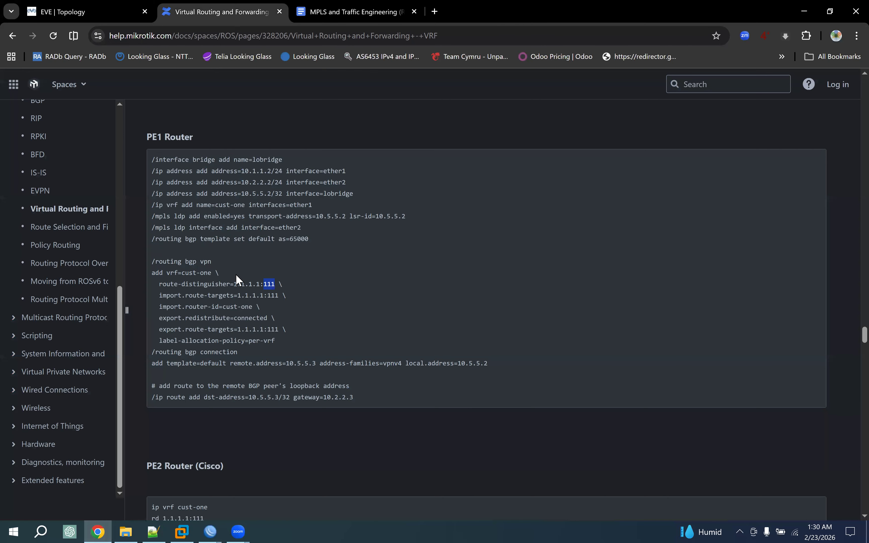
left_click_drag(261, 285, 234, 284)
left_click_drag(297, 291, 268, 284)
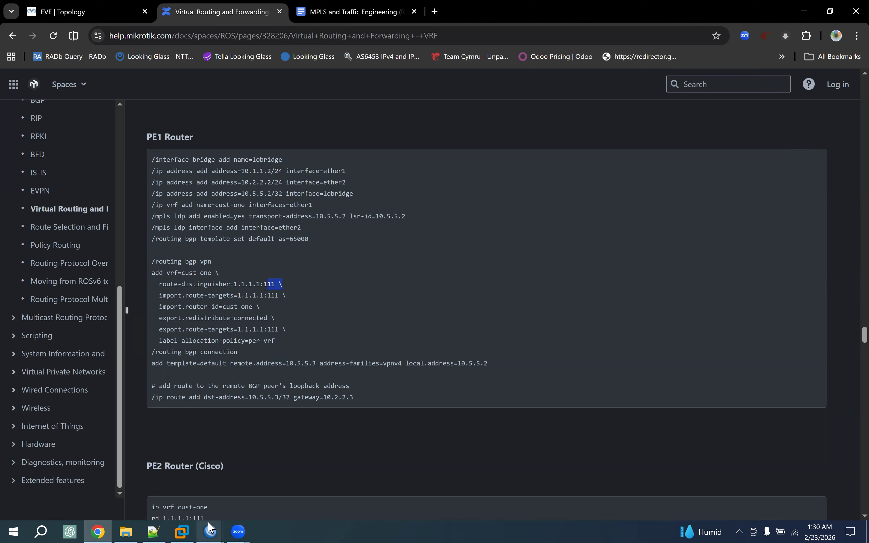
mouse_move(211, 528)
left_click(300, 487)
left_click(208, 227)
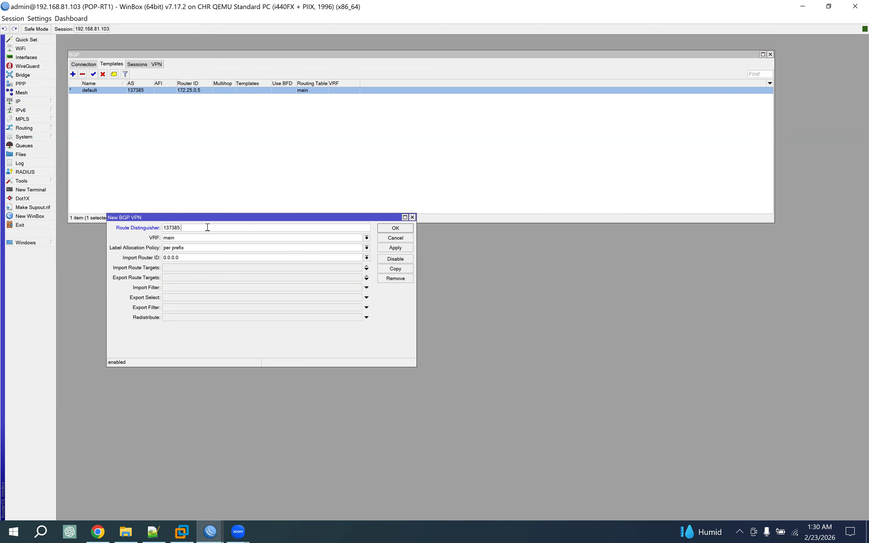
type(":202")
Step: Set the BGP VPN's VRF to GGC and compare it with the cust-one VRF lines in the PE1 Router example
left_click(366, 238)
left_click(203, 251)
left_click(98, 531)
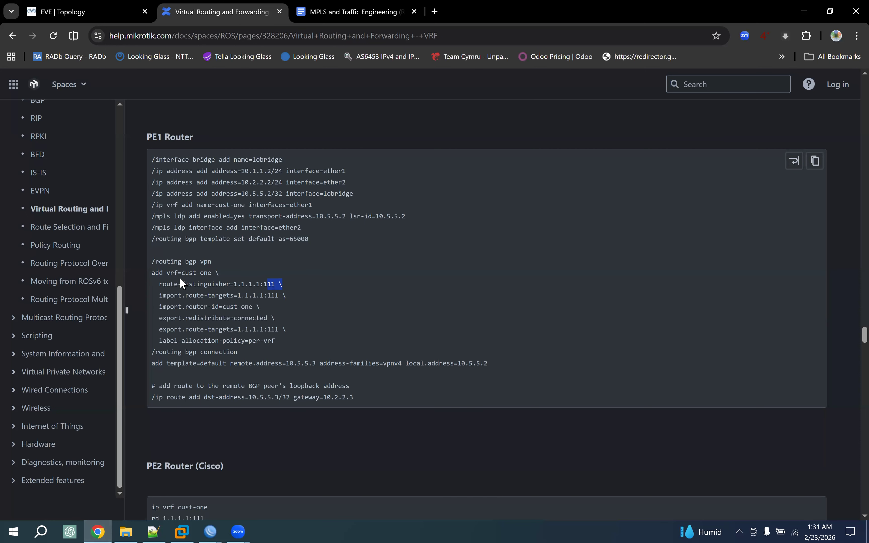
left_click_drag(163, 273, 212, 270)
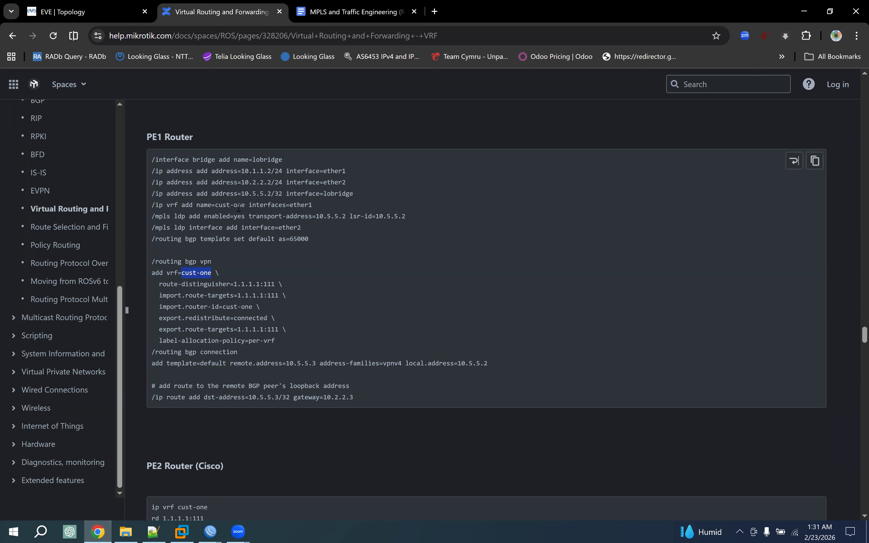
left_click_drag(215, 205, 245, 205)
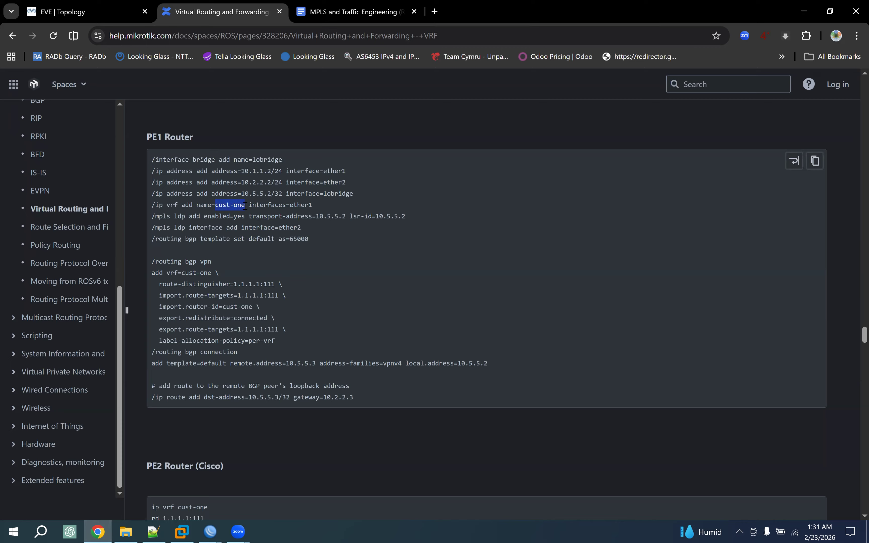
left_click_drag(185, 273, 207, 273)
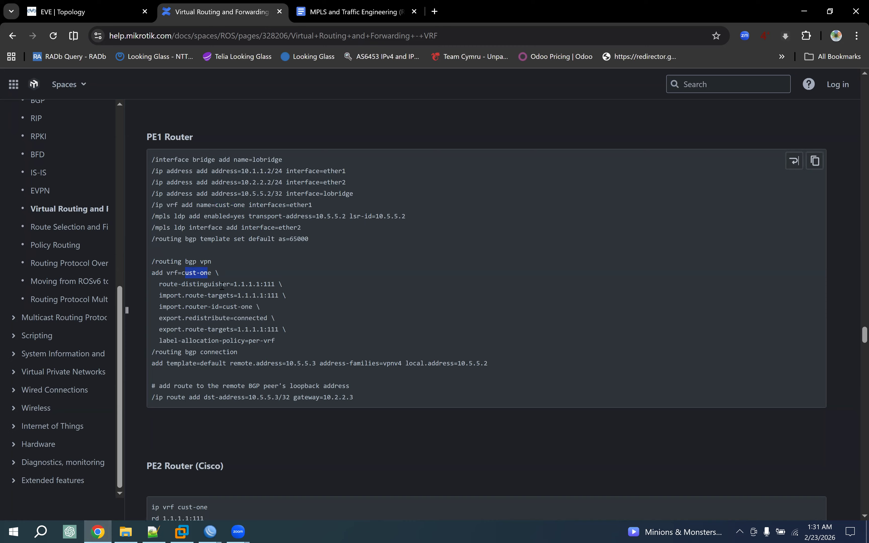
left_click(219, 527)
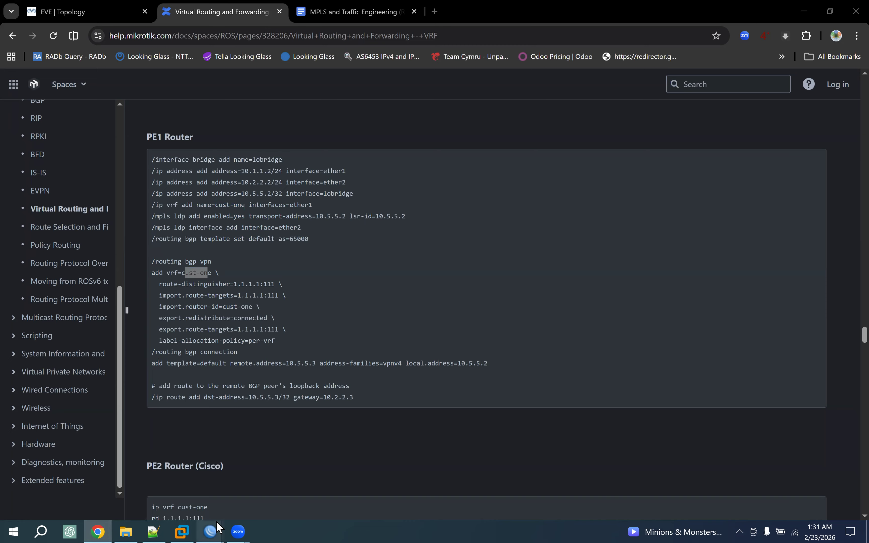
left_click(298, 472)
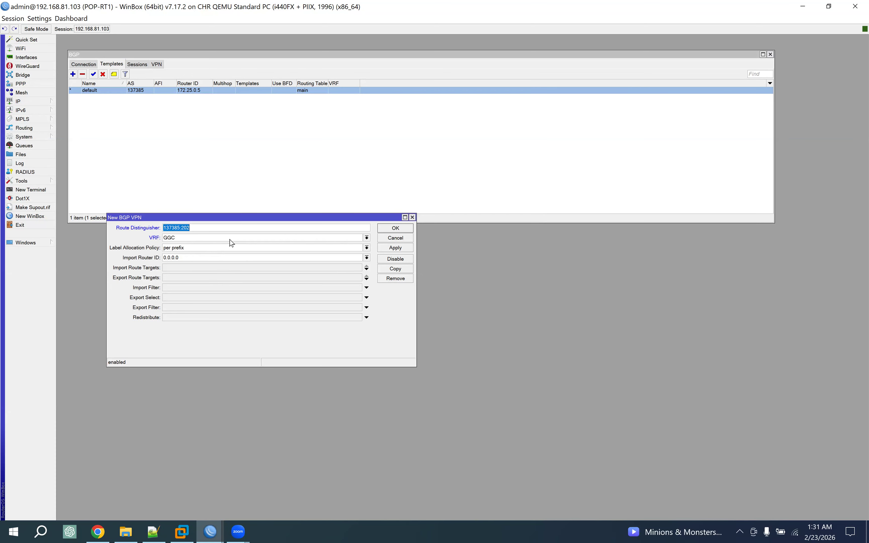
Step: Check the label-allocation-policy line in the PE1 Router example and set the BGP VPN's Label Allocation Policy to per vrf
left_click(366, 248)
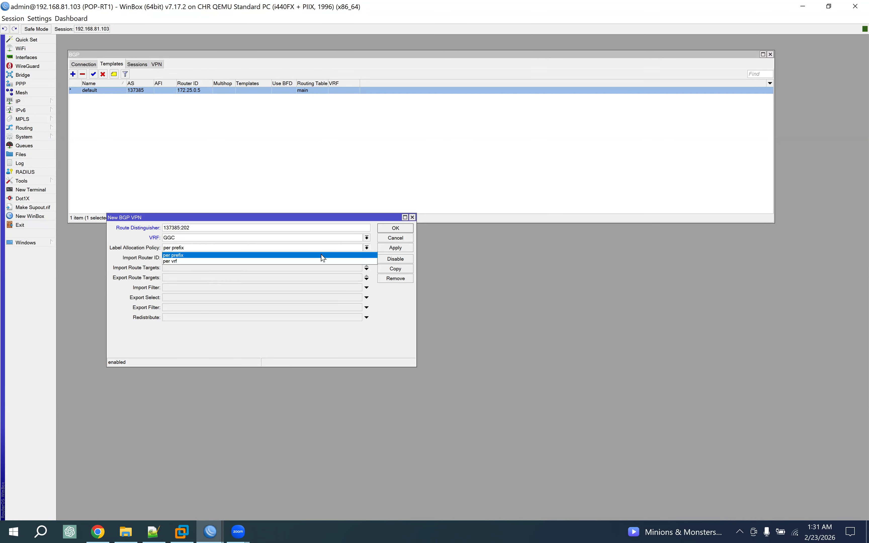
left_click(98, 532)
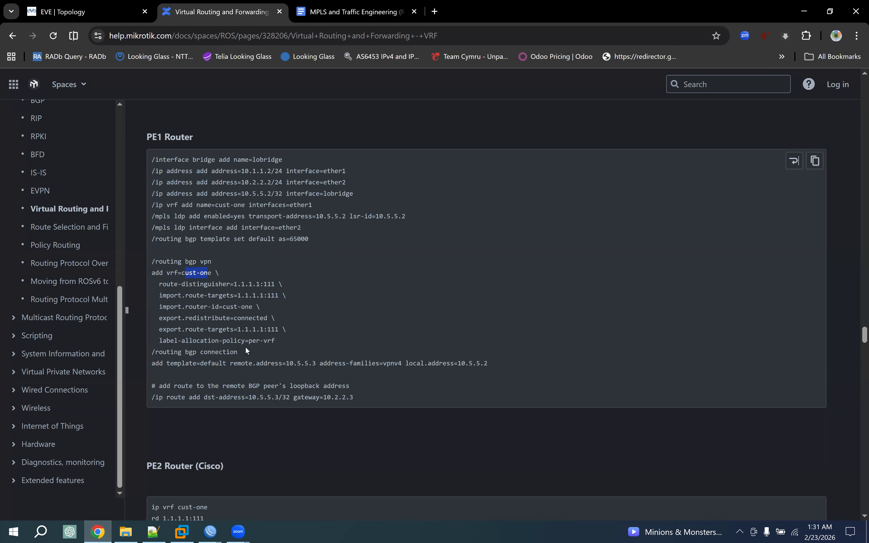
left_click_drag(275, 341, 219, 341)
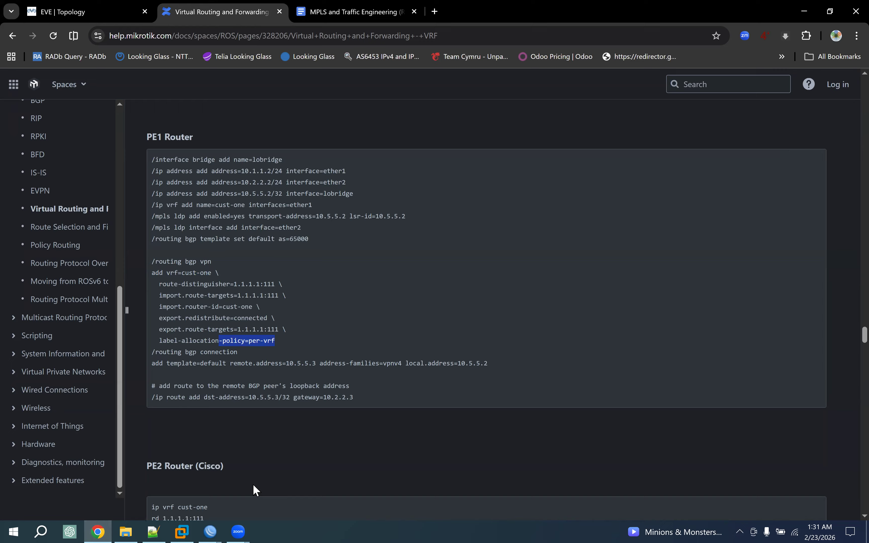
left_click(210, 531)
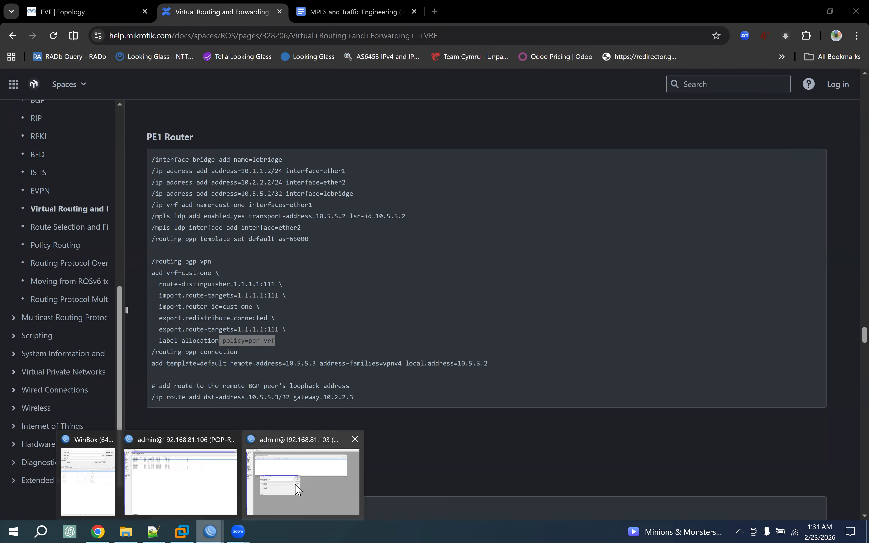
left_click(296, 491)
left_click(366, 247)
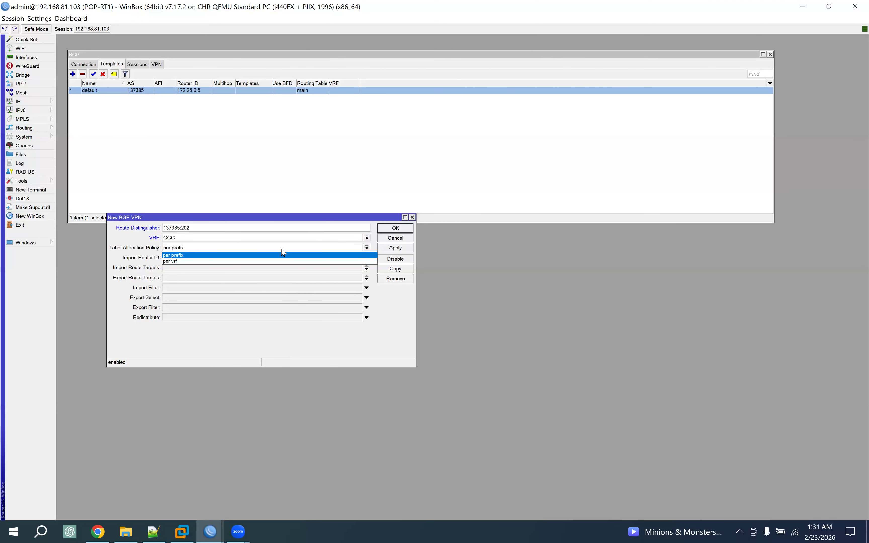
left_click(243, 261)
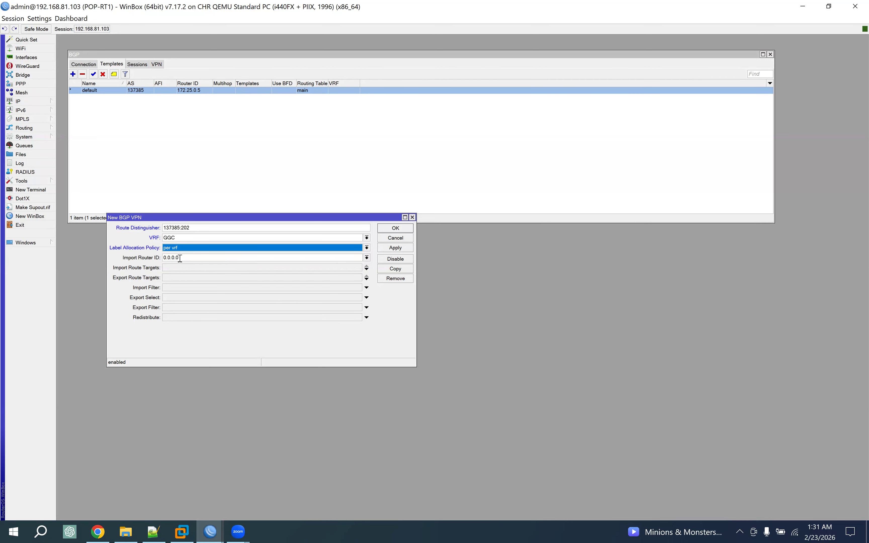
Step: Check the import.router-id line in the PE1 Router example and set the BGP VPN's Import Router ID to GGC
left_click_drag(192, 258, 144, 262)
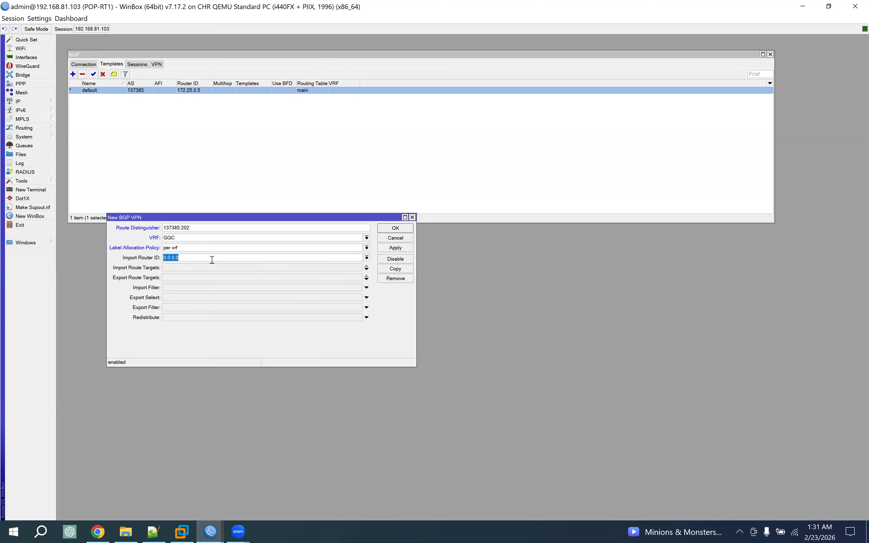
left_click(97, 532)
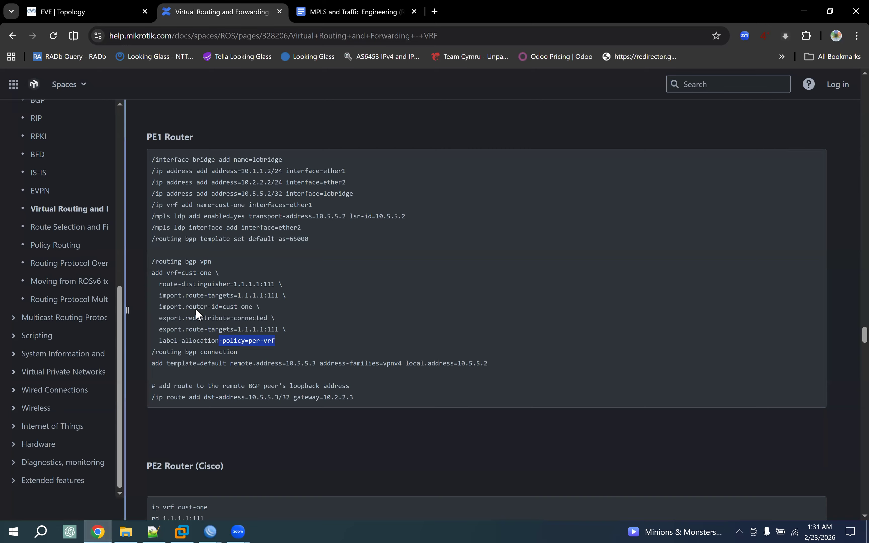
left_click_drag(166, 306, 252, 307)
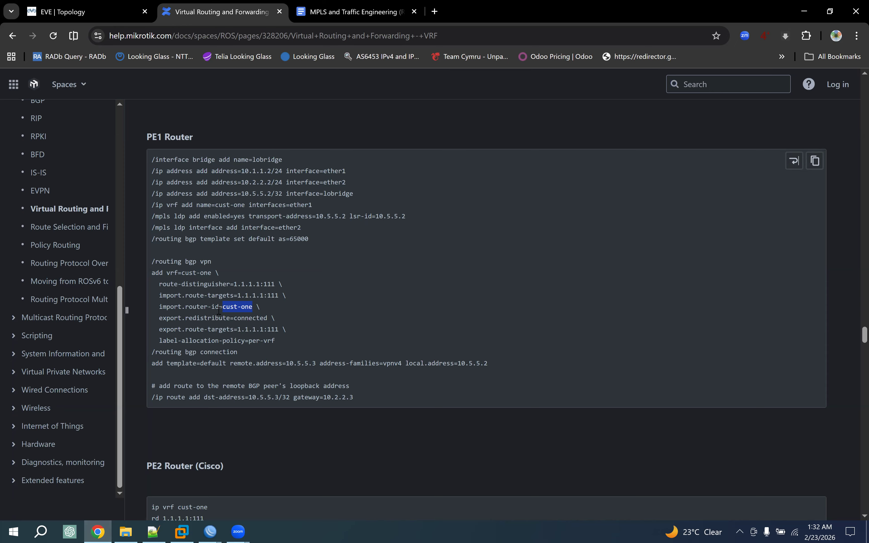
left_click(210, 530)
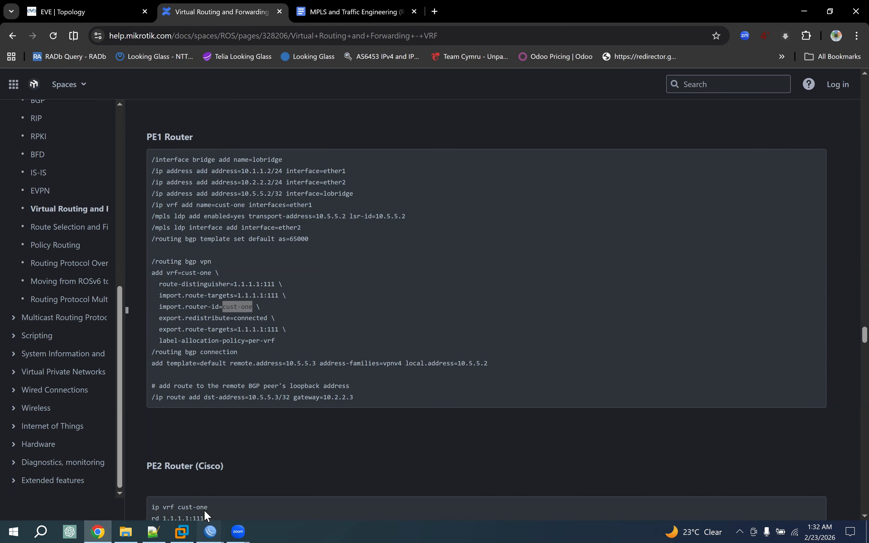
left_click(315, 485)
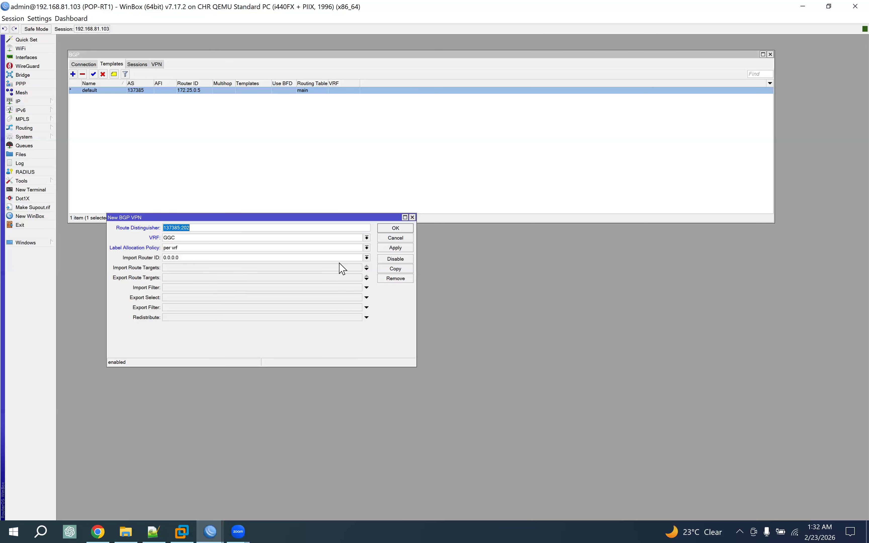
left_click(366, 257)
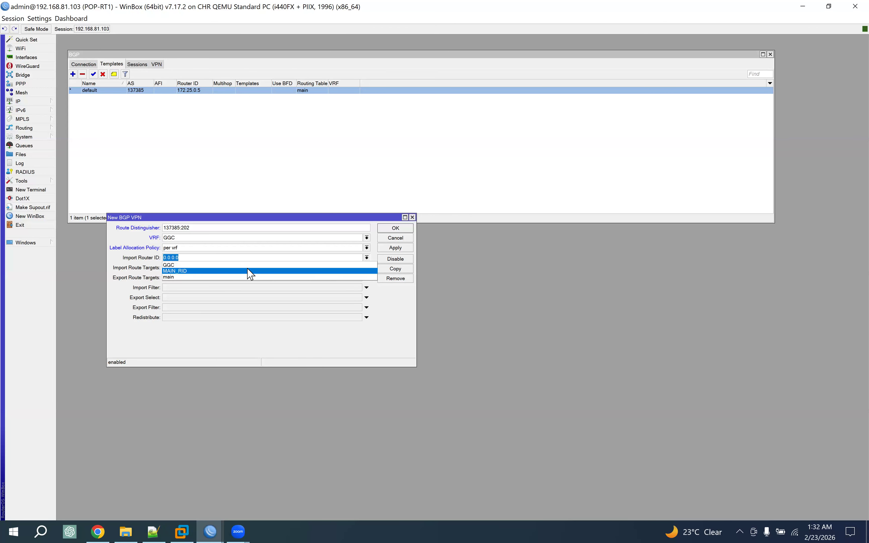
left_click(179, 265)
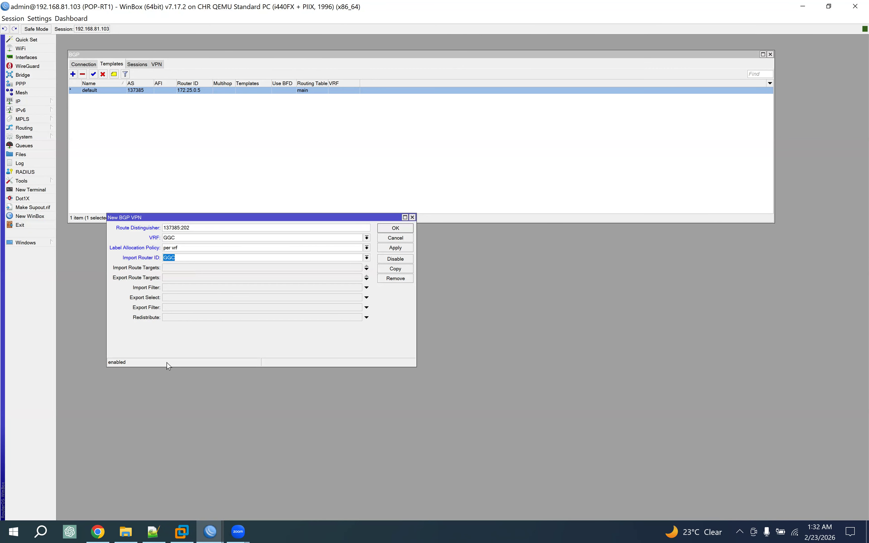
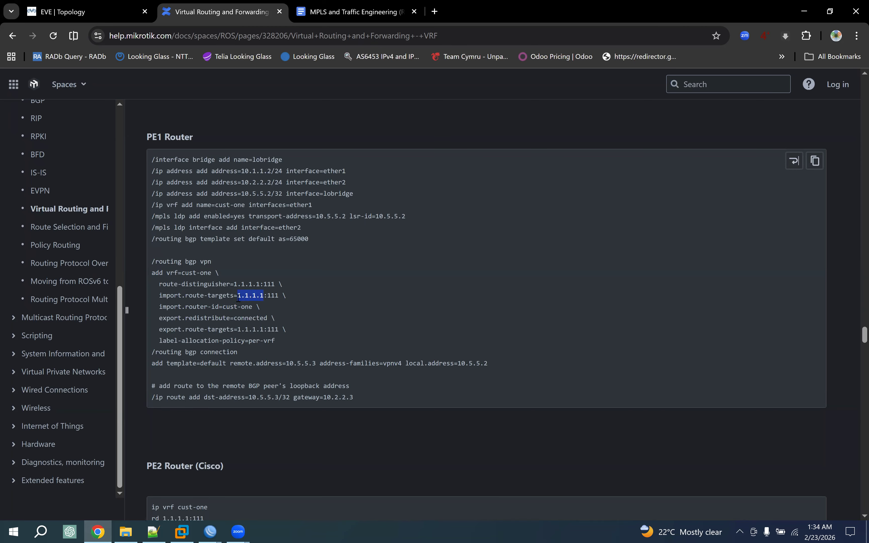
Step: Check the route-targets lines in the PE1 Router example and set the BGP VPN's Import and Export Route Targets to 137385:202 in WinBox
double_click(273, 296)
left_click(273, 298)
left_click_drag(234, 284, 278, 296)
left_click_drag(242, 330, 277, 330)
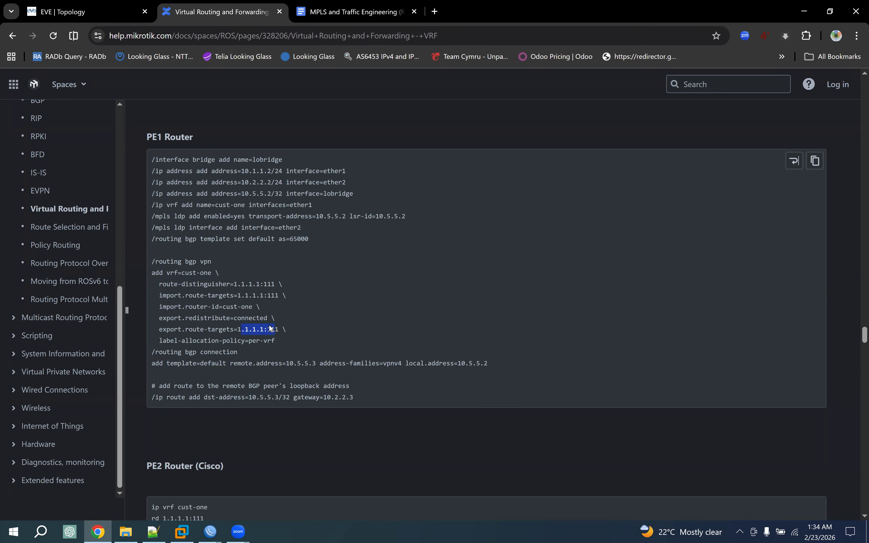
left_click(211, 531)
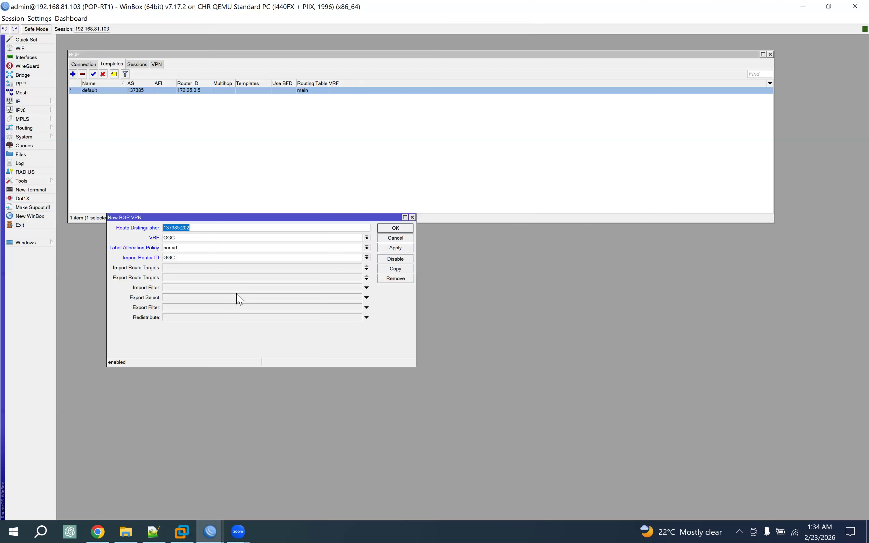
left_click(290, 481)
left_click(180, 269)
type("137385:202")
left_click(181, 278)
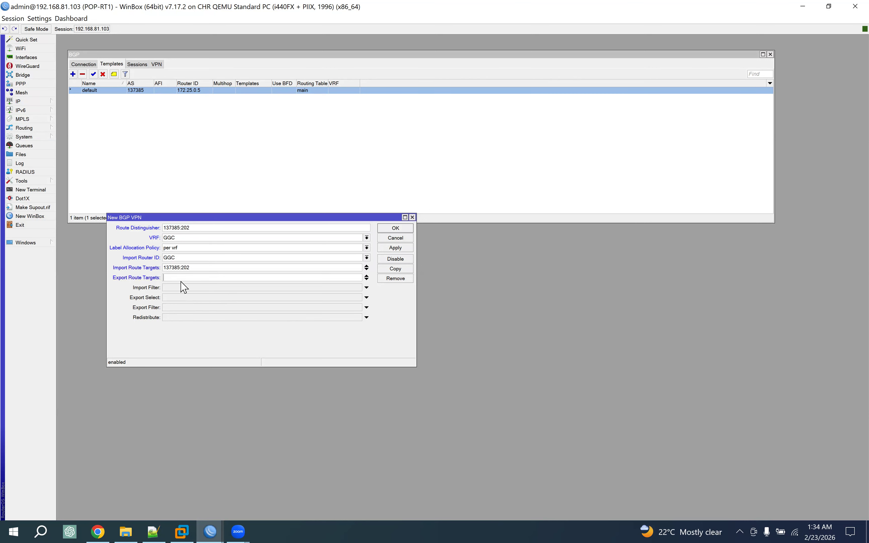
type("137385:202")
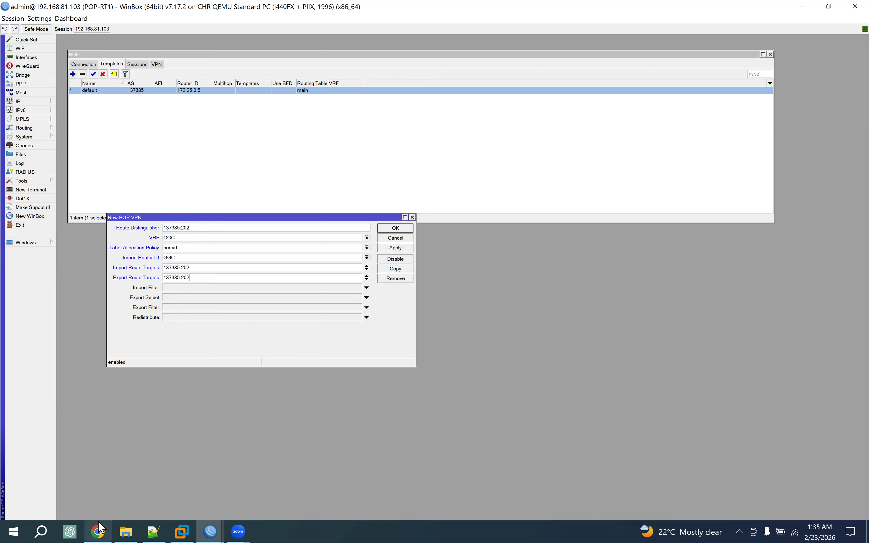
Step: Examine the export.redistribute line of the PE1 Router example in the Chrome documentation
left_click(97, 530)
left_click(209, 318)
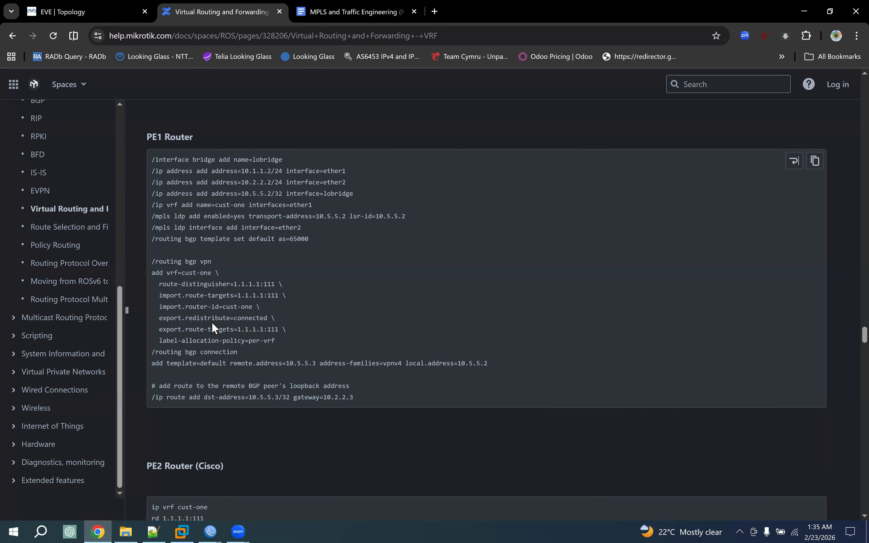
left_click_drag(170, 318, 235, 318)
left_click(232, 319)
left_click_drag(174, 321, 334, 325)
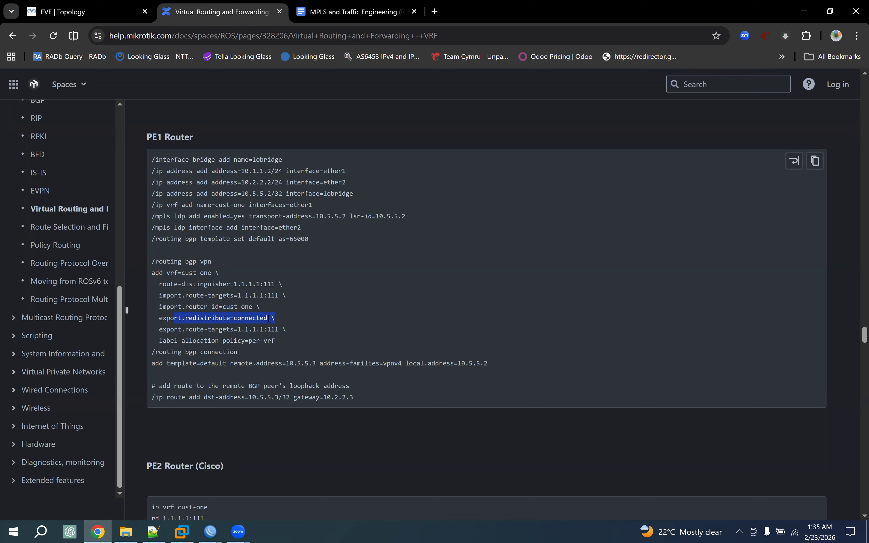
left_click_drag(281, 321, 153, 320)
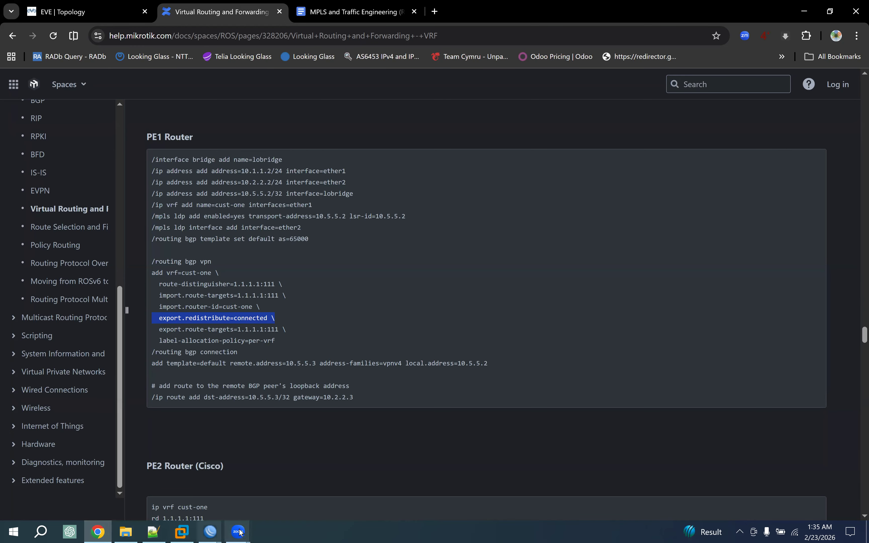
Step: Return to POP-RT1 in WinBox, save the new BGP VPN and select its entry in the VPN list
left_click(210, 531)
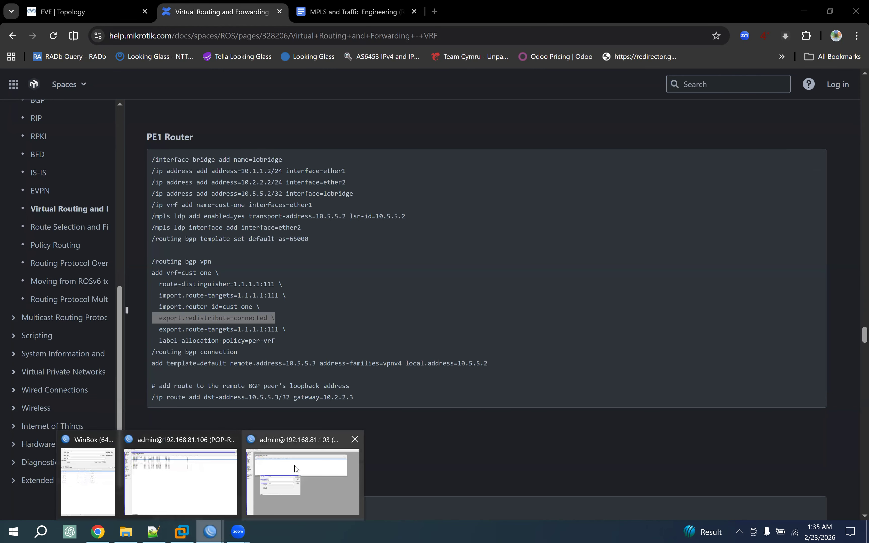
left_click(296, 469)
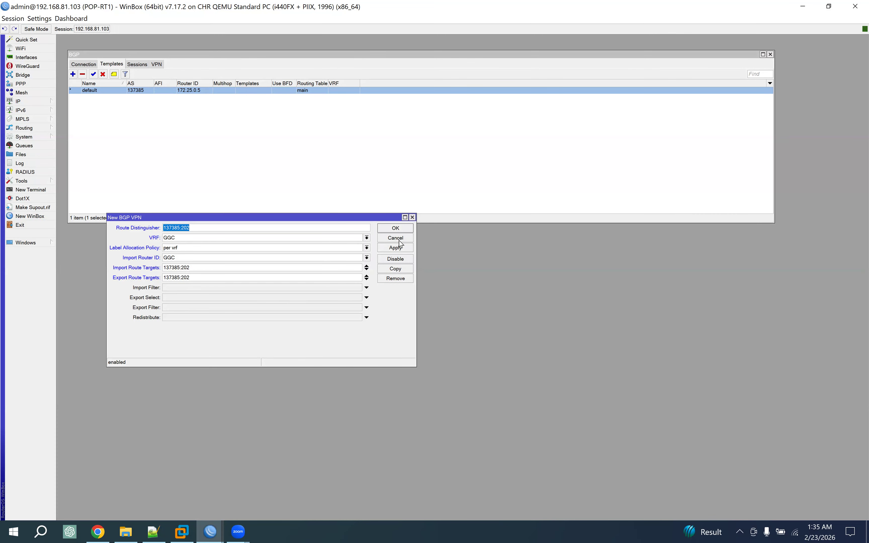
left_click(395, 228)
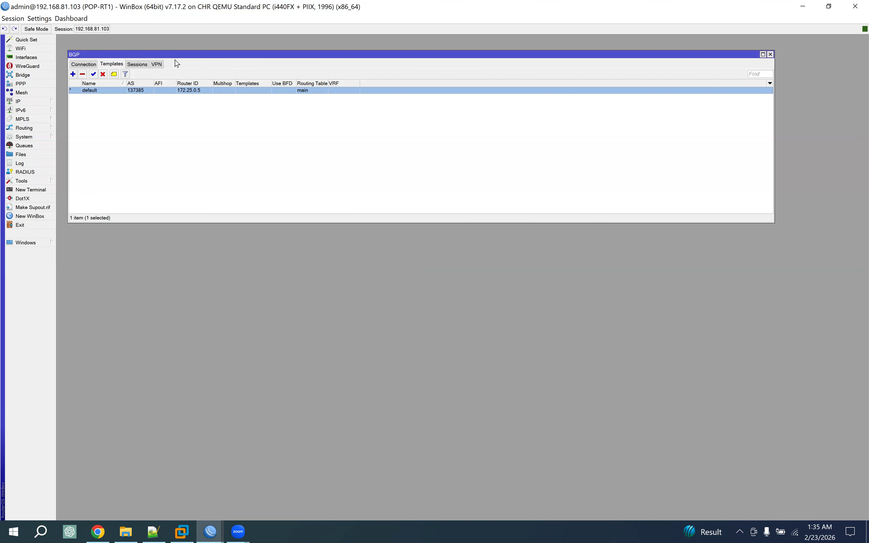
left_click(157, 65)
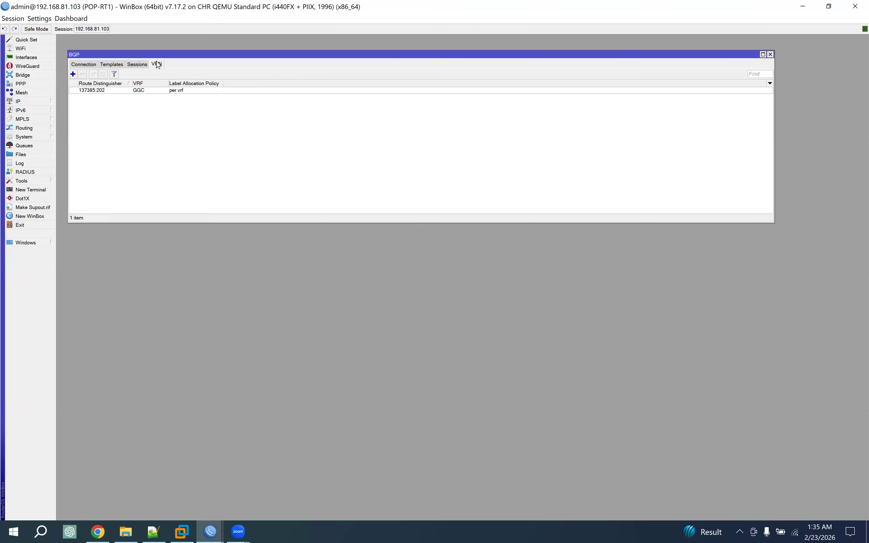
left_click(118, 90)
left_click_drag(301, 58, 297, 96)
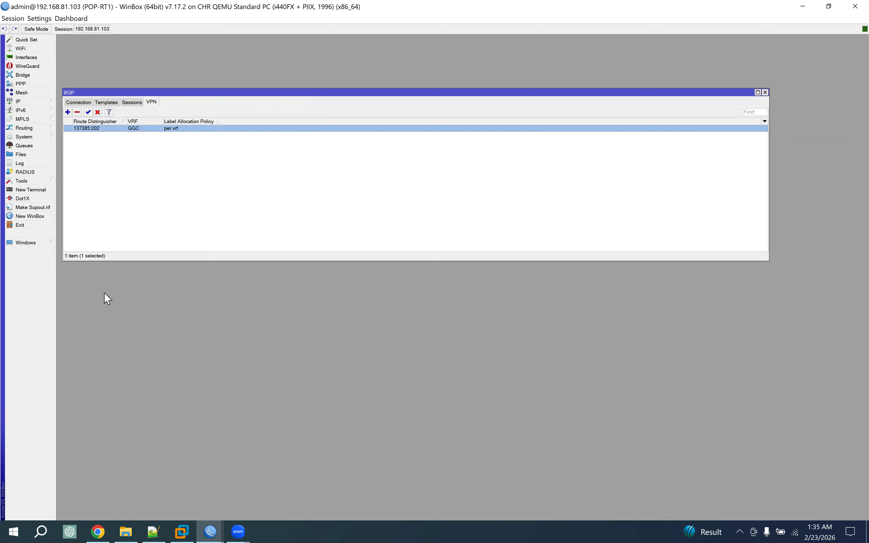
Step: Compare the routing bgp vpn block of the PE1 Router example in Chrome with POP-RT1's BGP VPN list in WinBox
left_click(97, 531)
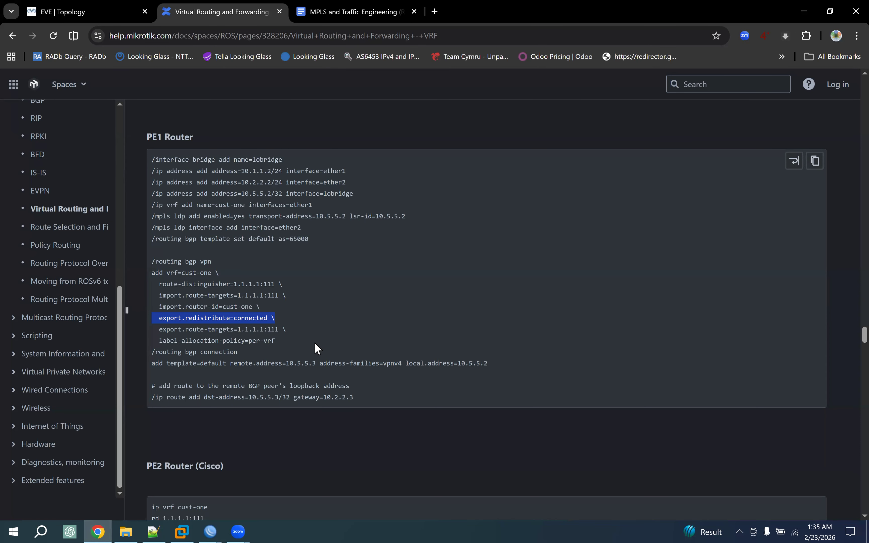
left_click_drag(174, 262, 212, 262)
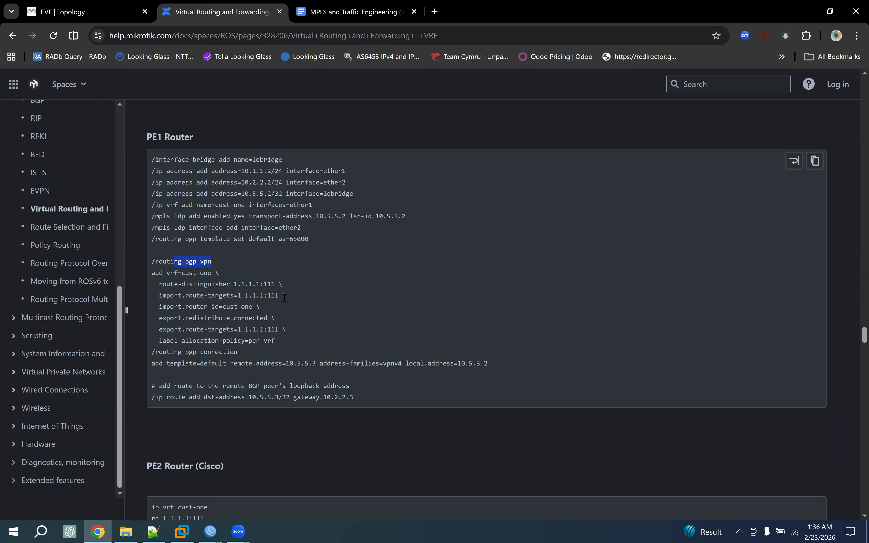
left_click(189, 269)
left_click_drag(185, 261, 272, 339)
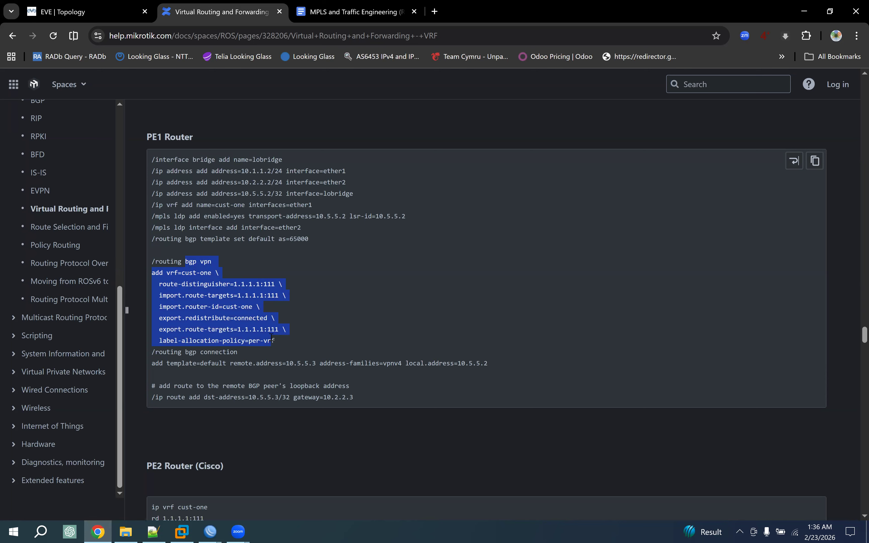
left_click(210, 531)
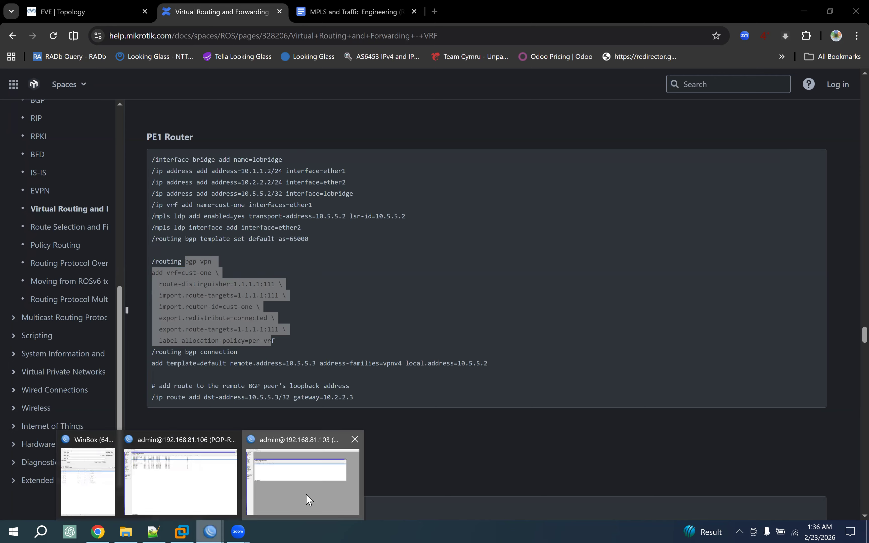
left_click(309, 499)
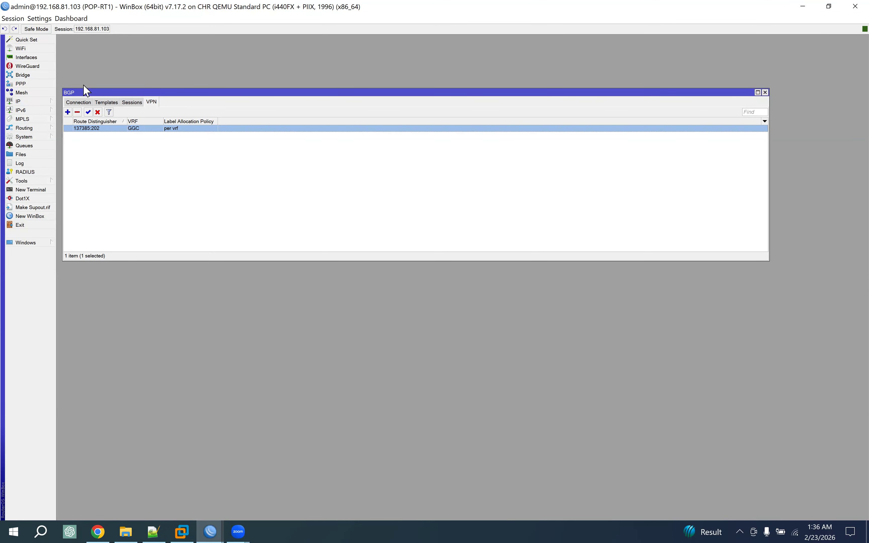
left_click_drag(176, 94, 184, 141)
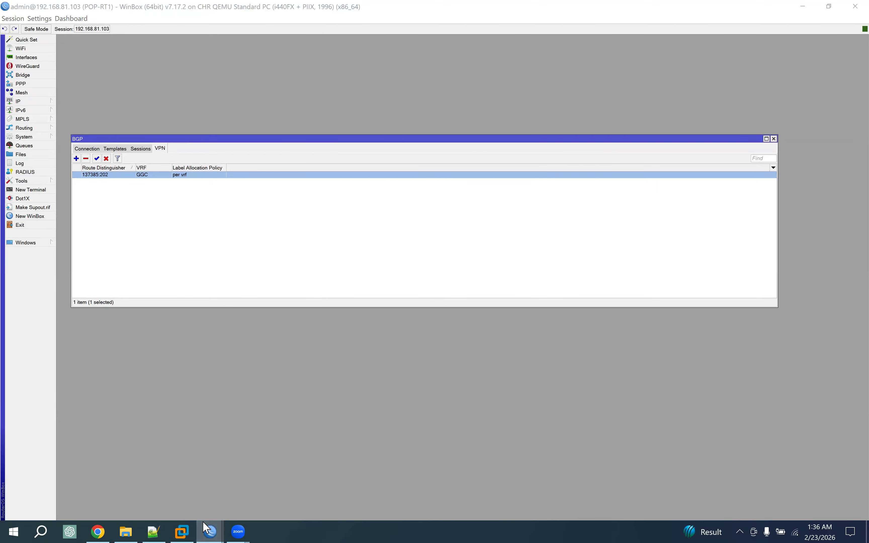
Step: Switch to the POP-RT2 WinBox session and view its BGP VPN list
mouse_move(206, 527)
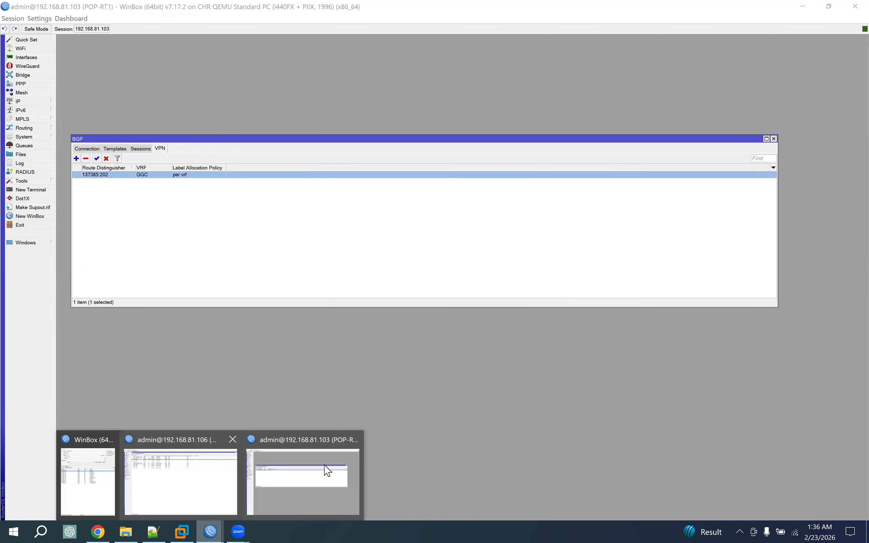
left_click(178, 468)
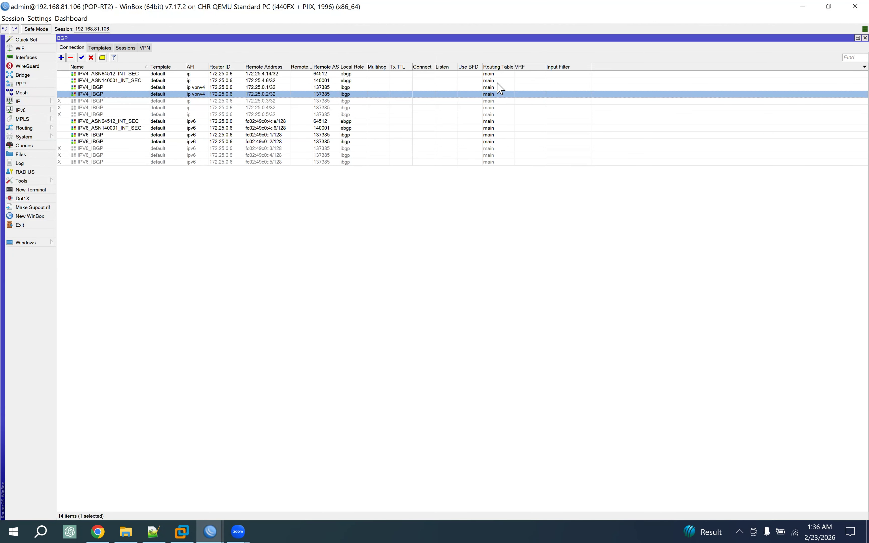
left_click(146, 50)
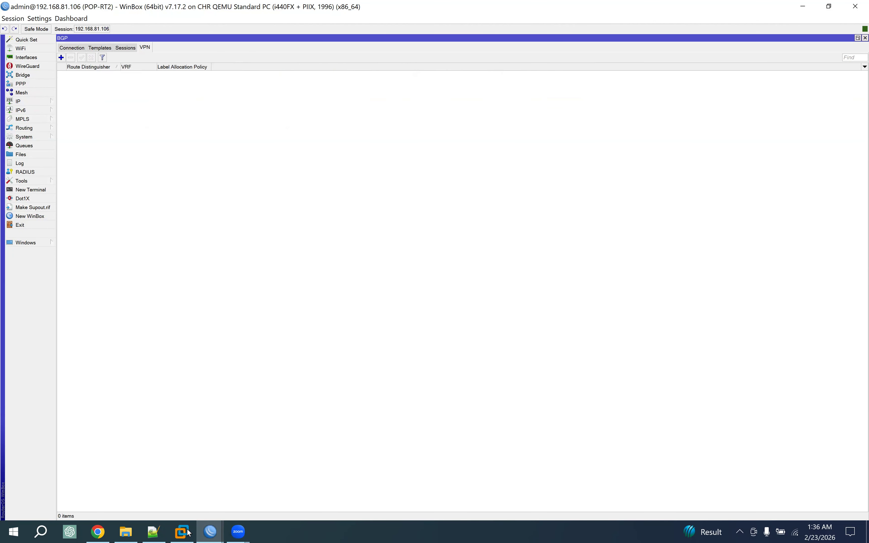
mouse_move(208, 532)
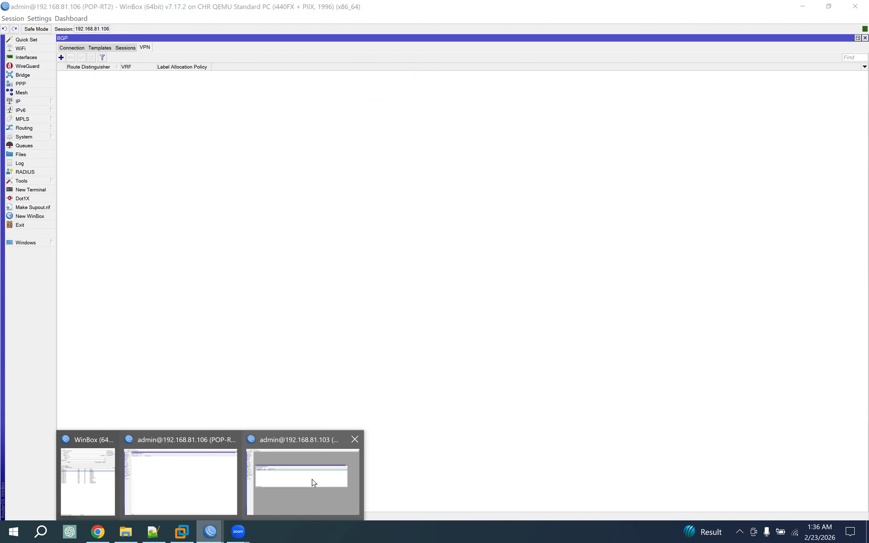
left_click(222, 451)
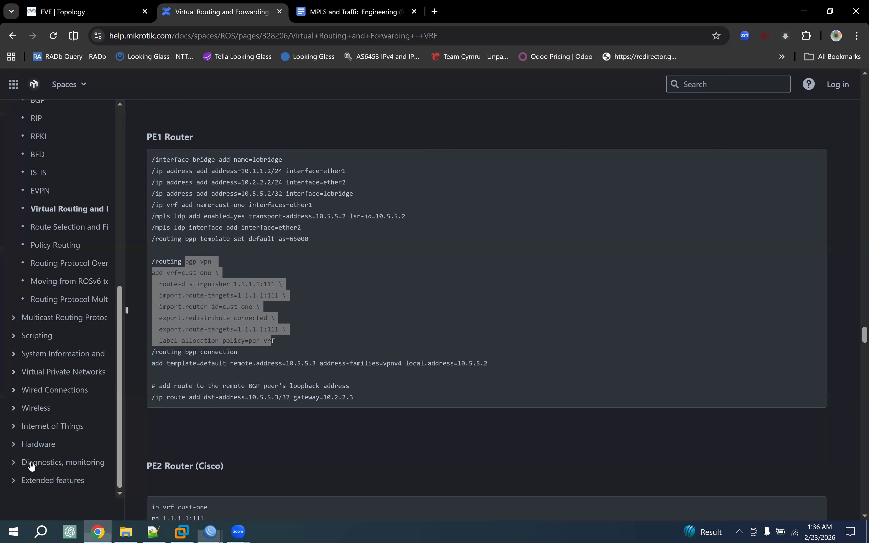
Step: Review the BGP VPN block and the ip vrf add line with its interface assignment in the PE1 Router example in Chrome
left_click(97, 531)
left_click(227, 328)
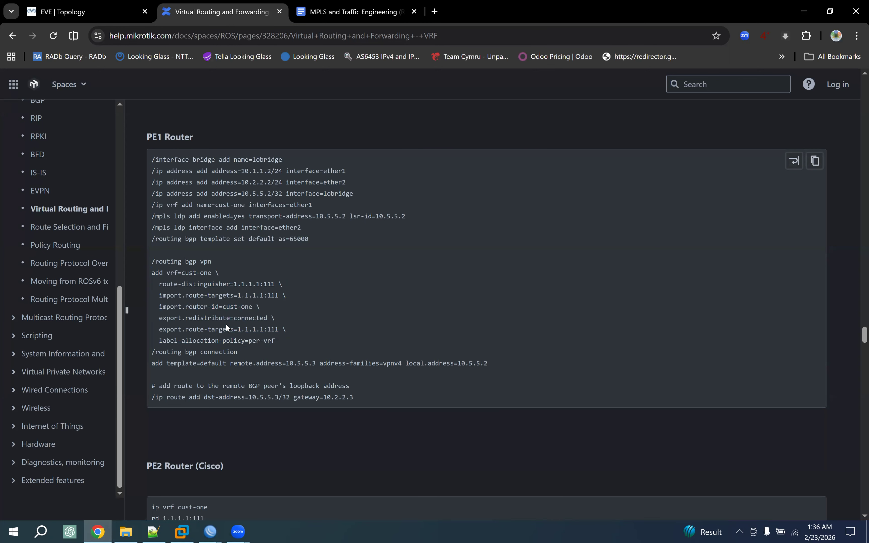
left_click_drag(181, 264, 272, 394)
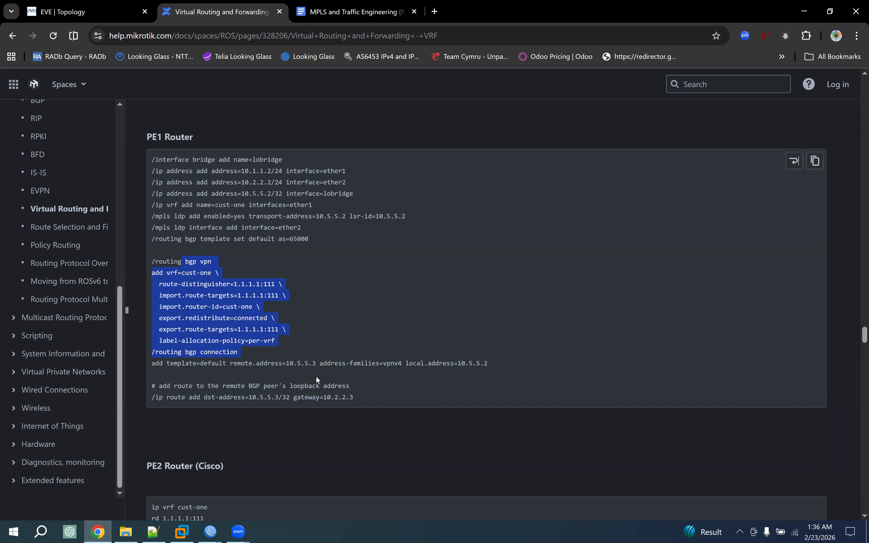
left_click_drag(189, 204, 319, 236)
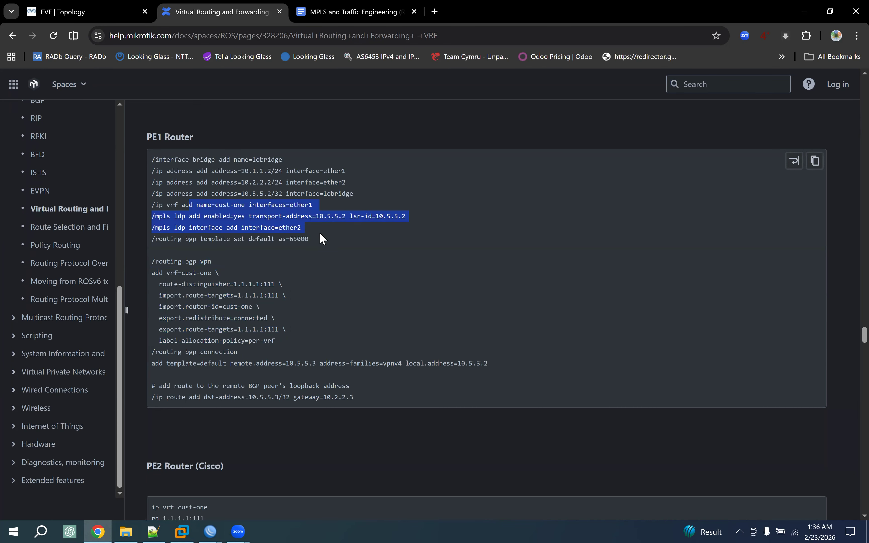
left_click_drag(168, 205, 293, 219)
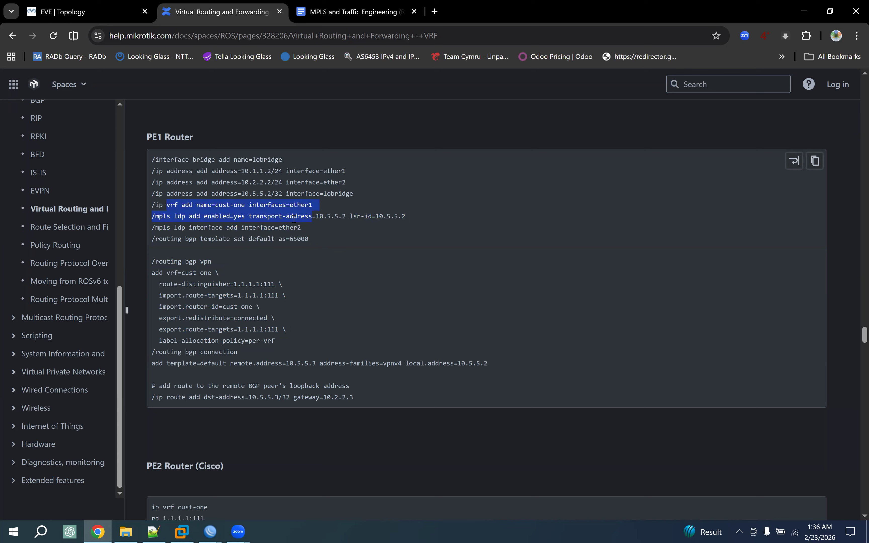
left_click(226, 203)
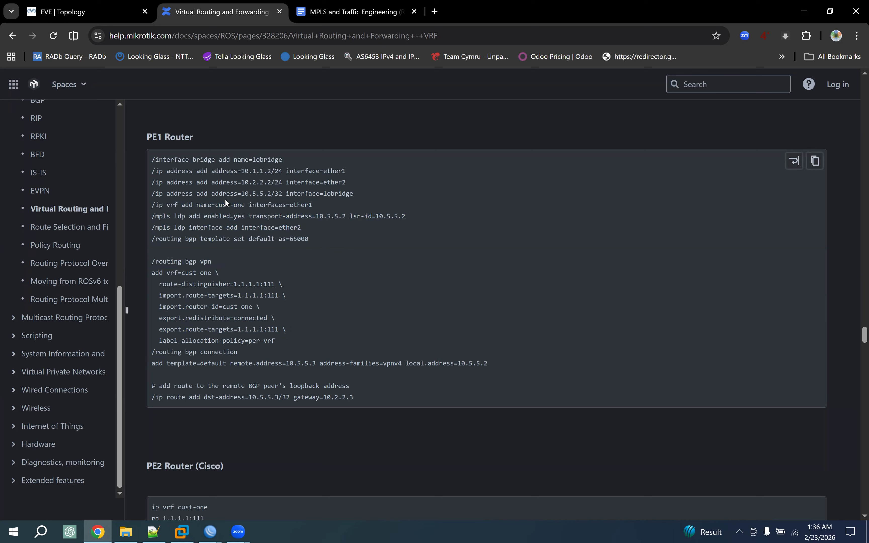
left_click_drag(196, 203, 334, 210)
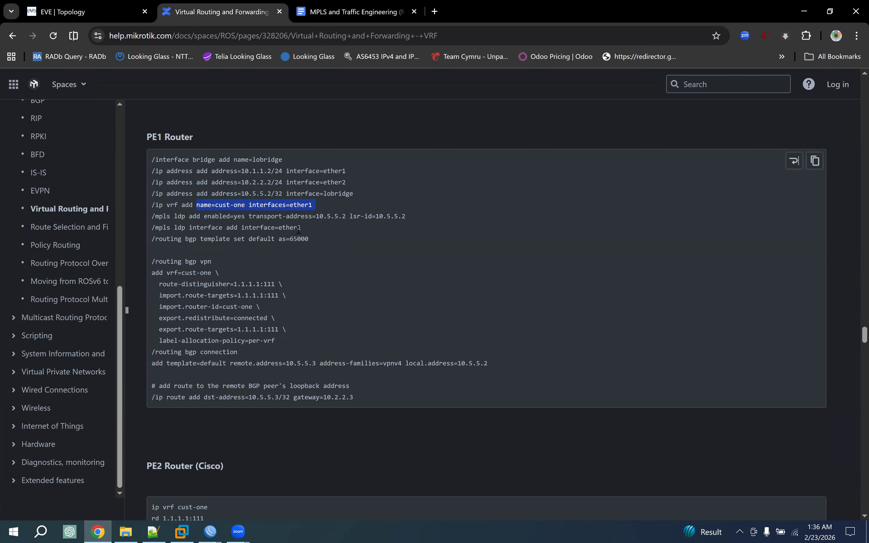
Step: Switch to POP-RT1 in WinBox and open the BGP connection IPV4_ASN140001_GGC_PRI to inspect its settings
left_click(211, 531)
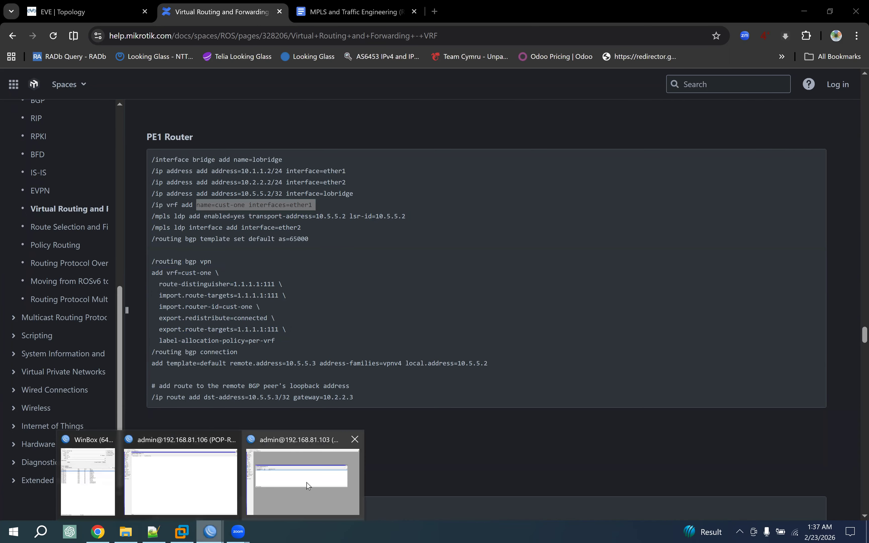
left_click(308, 483)
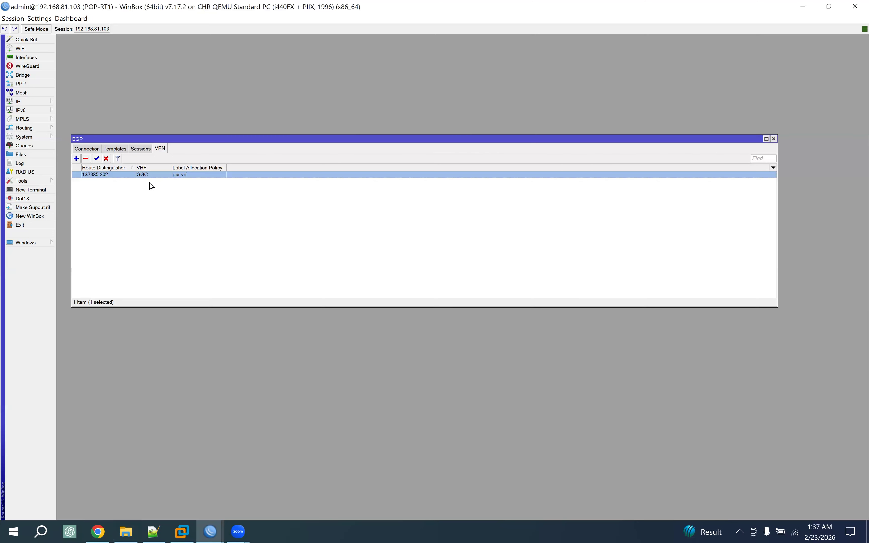
left_click(87, 149)
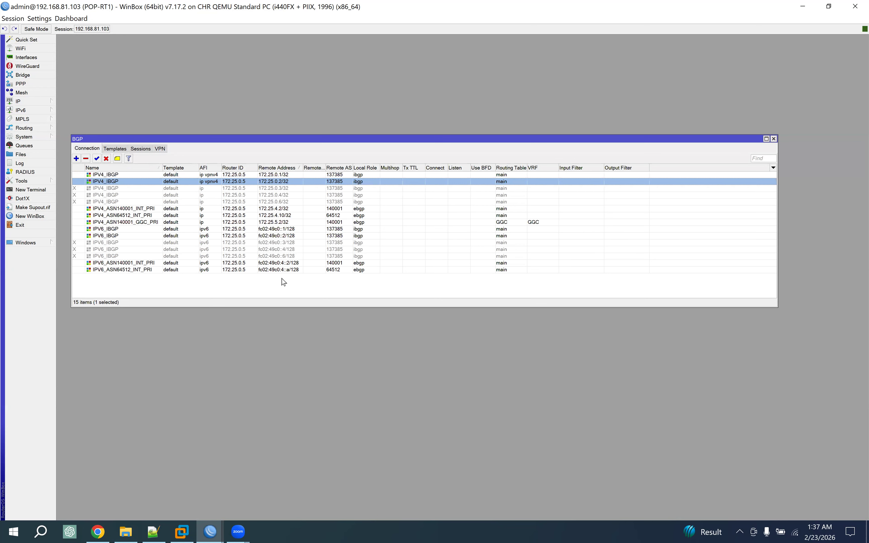
left_click(144, 222)
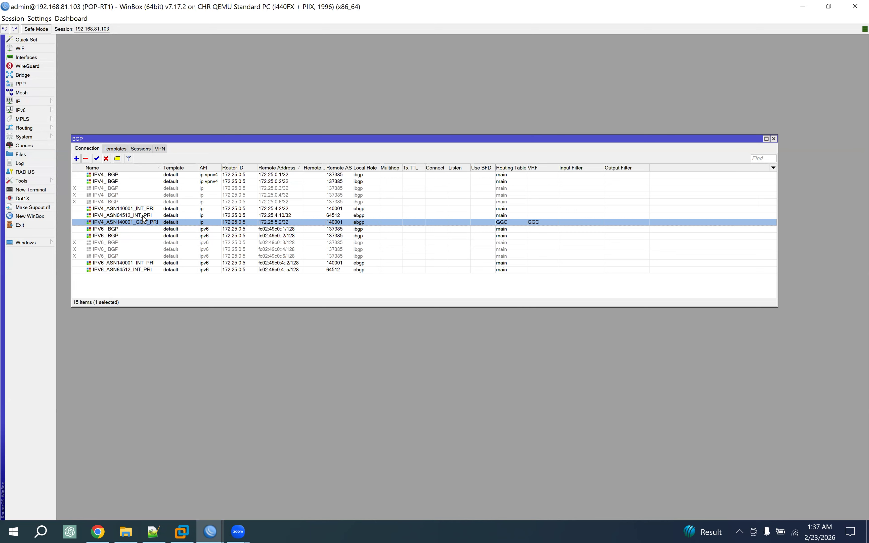
double_click(142, 223)
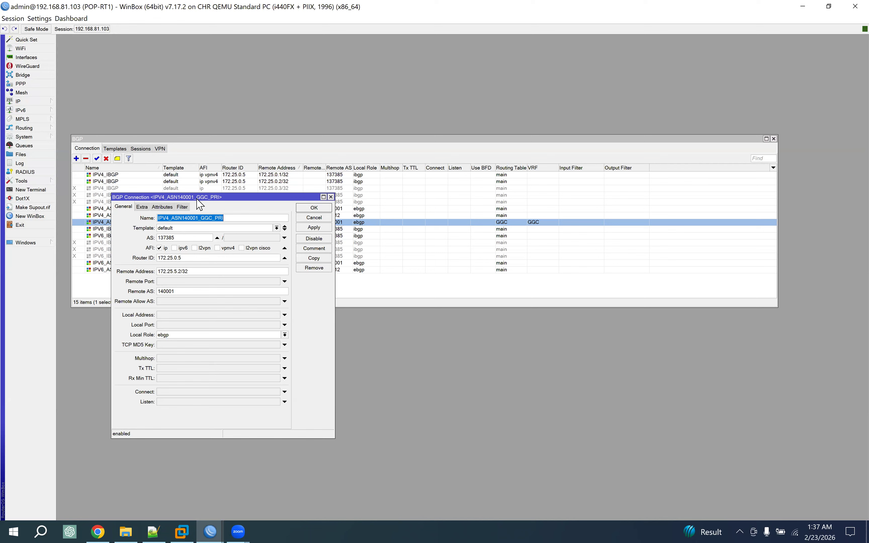
left_click_drag(195, 201, 361, 254)
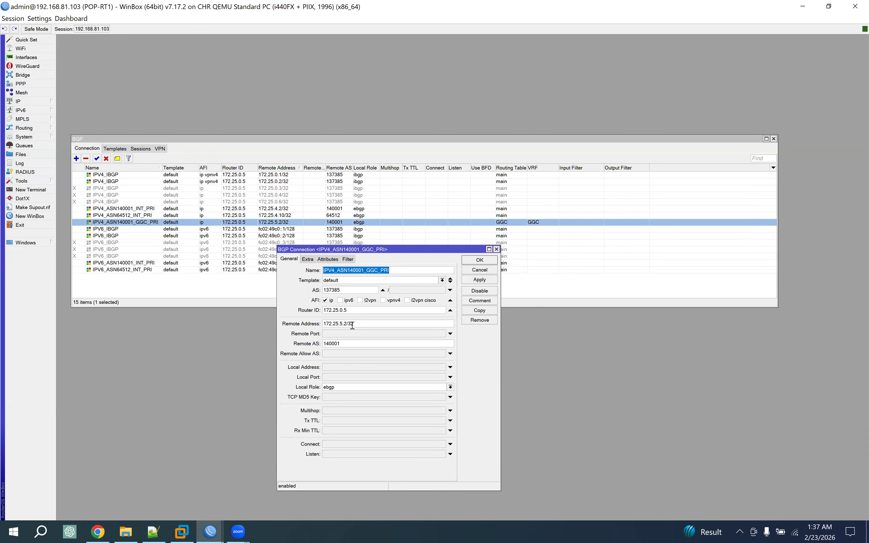
Step: Check the routing table and VRF assignments in the extra settings of the IPV4_ASN140001_GGC_PRI connection, then close it
left_click(310, 262)
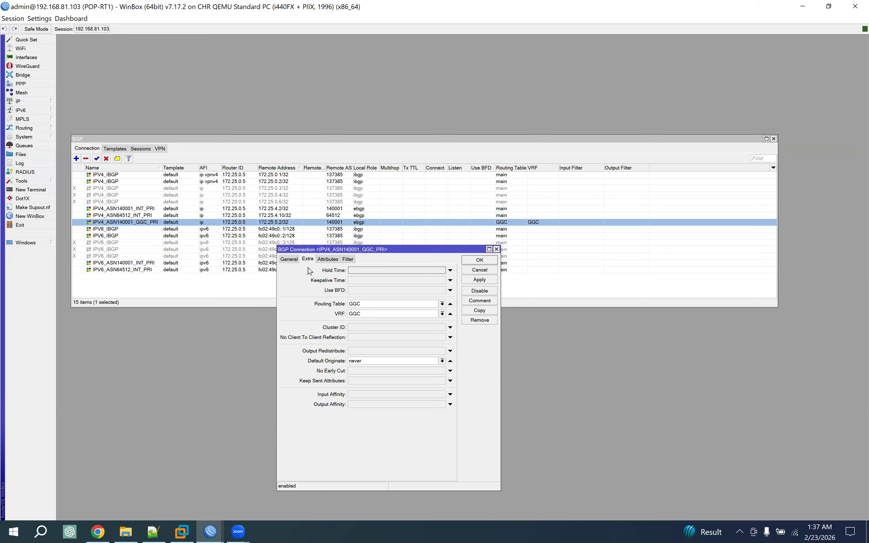
left_click(370, 305)
left_click(374, 315)
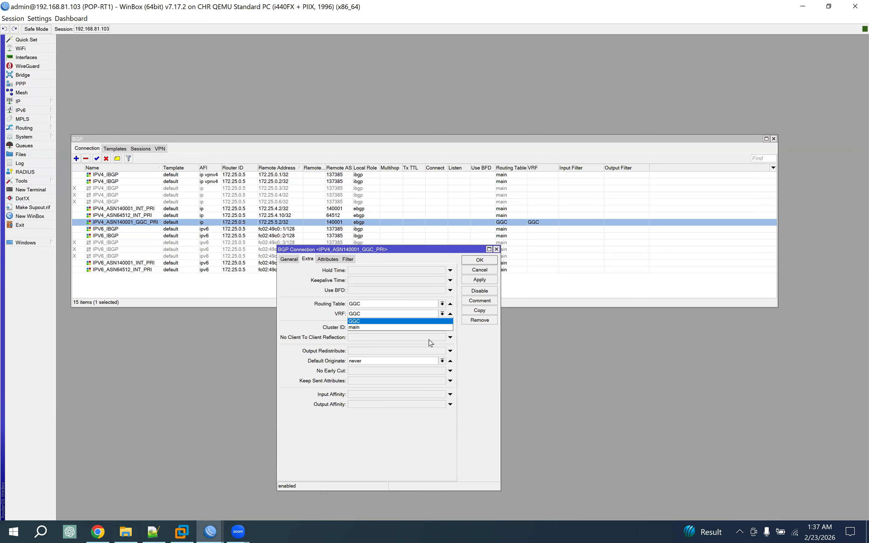
left_click(486, 349)
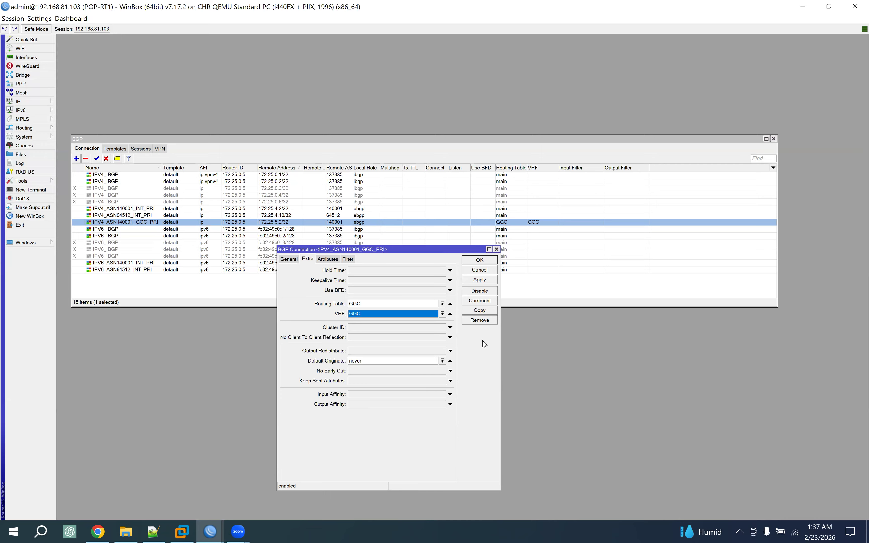
left_click(481, 260)
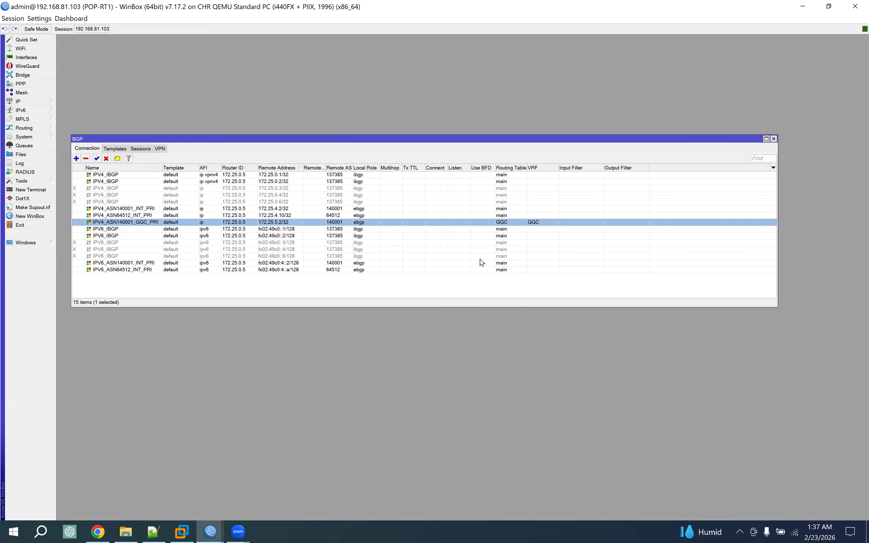
Step: View the BGP sessions with widened remote and local address columns, and inspect the statistics of the GGC peer session
left_click(140, 148)
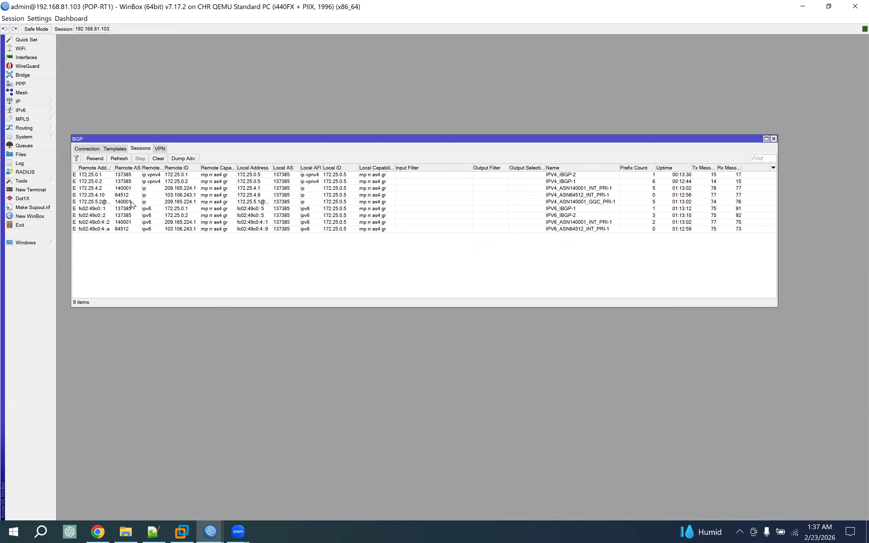
left_click_drag(114, 168, 129, 168)
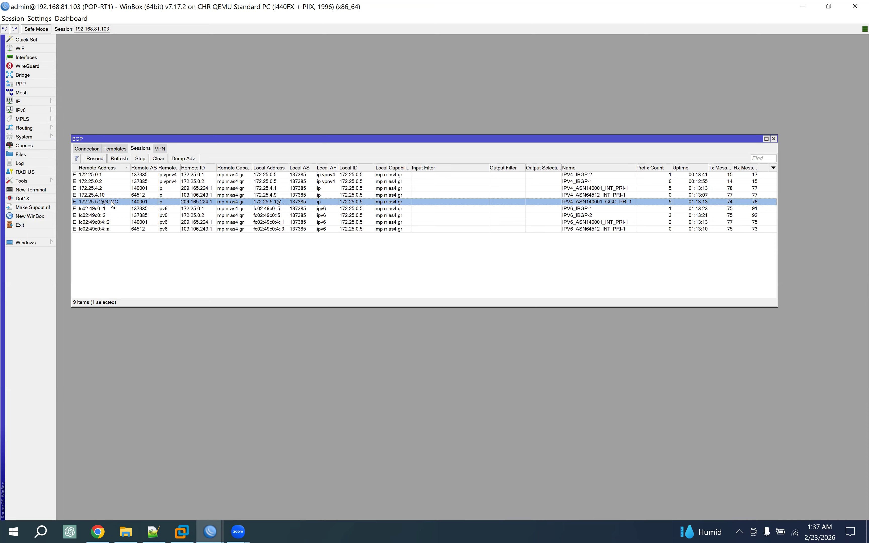
double_click(112, 204)
left_click_drag(287, 165, 300, 167)
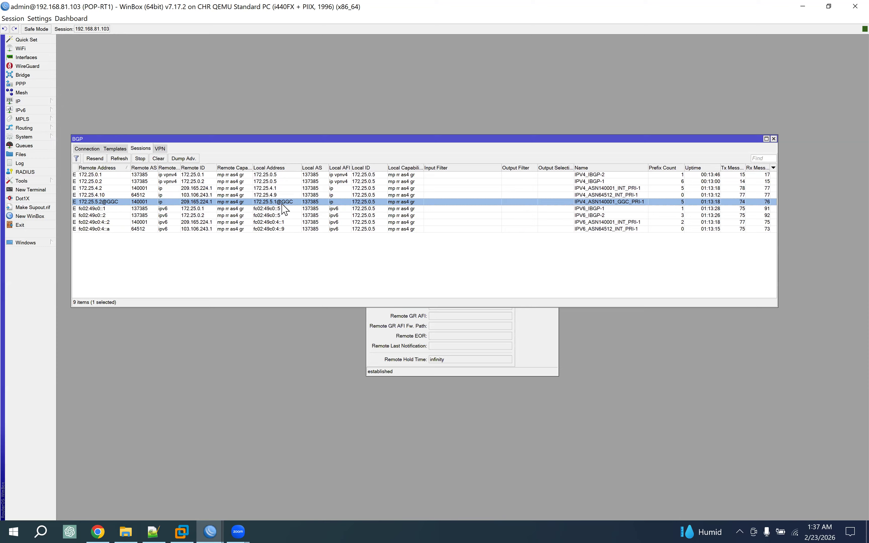
left_click(550, 334)
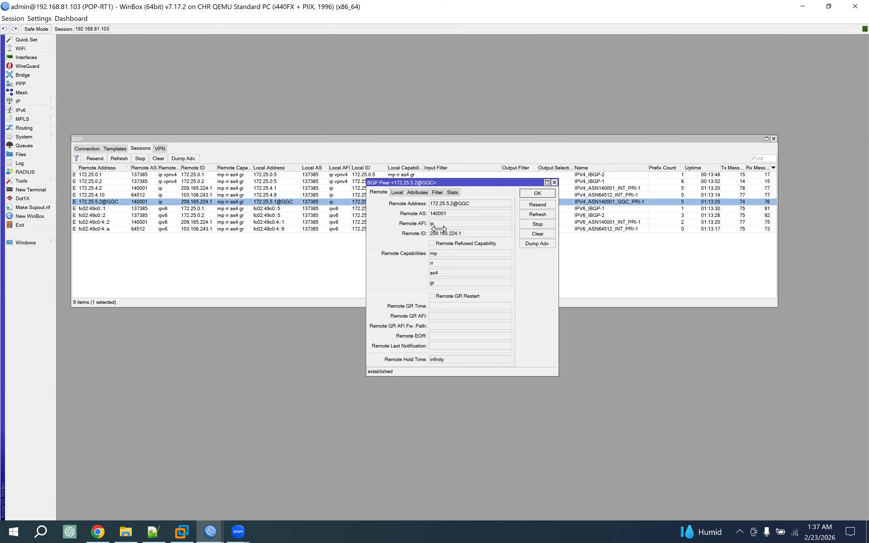
left_click(452, 192)
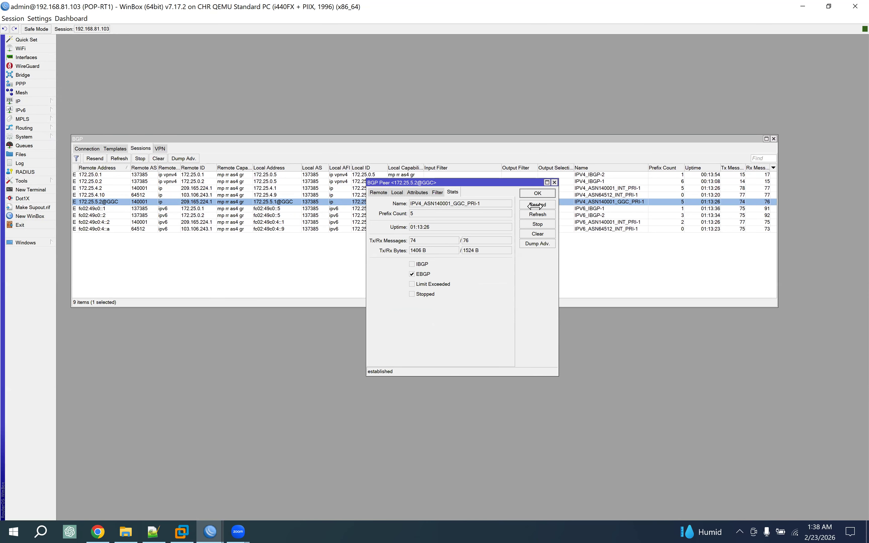
left_click(538, 193)
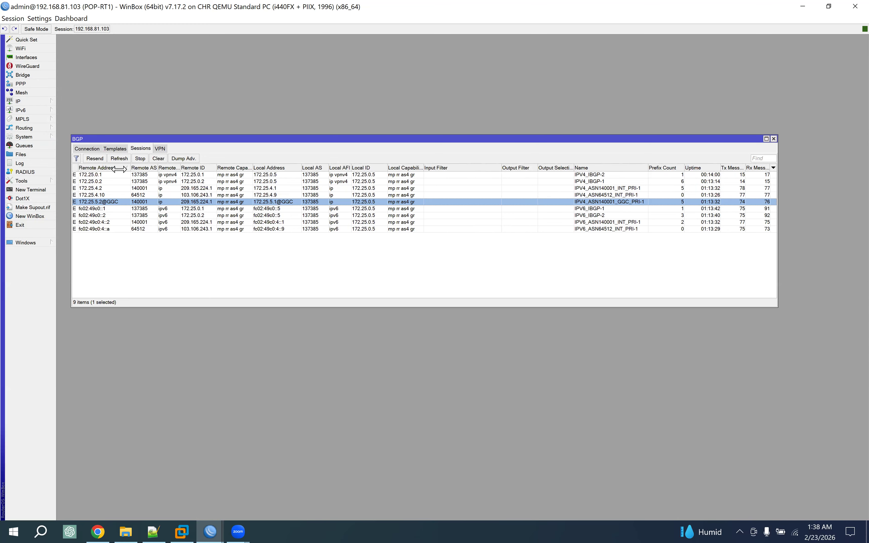
Step: Recheck the extra settings of the IPV4_ASN140001_GGC_PRI connection and close it without changes
left_click(88, 148)
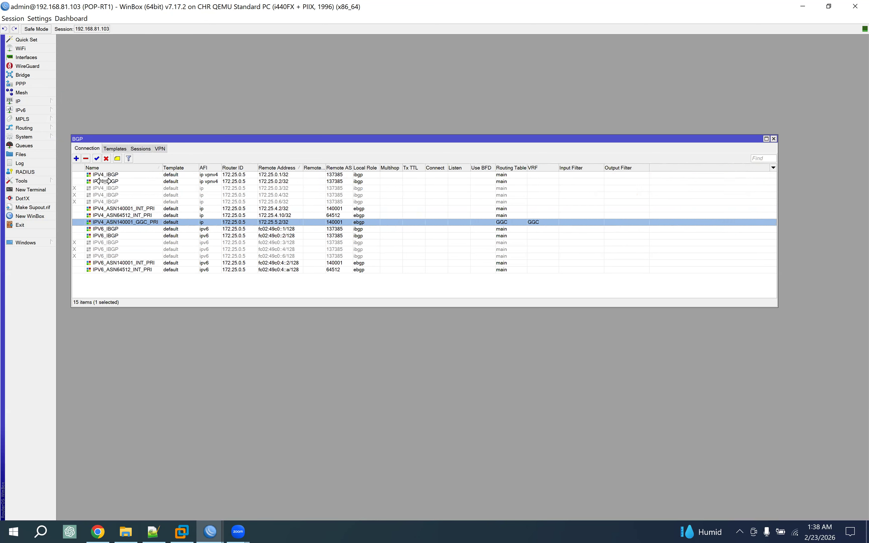
double_click(123, 222)
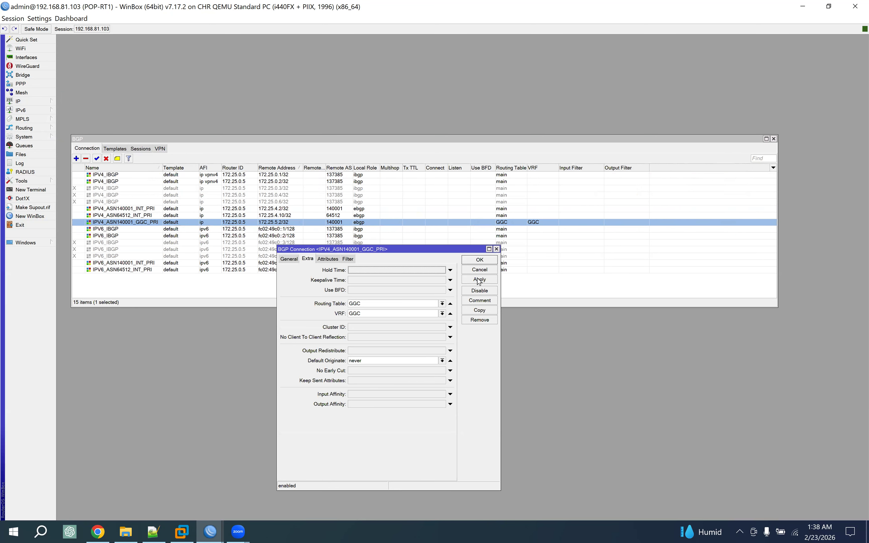
left_click(480, 270)
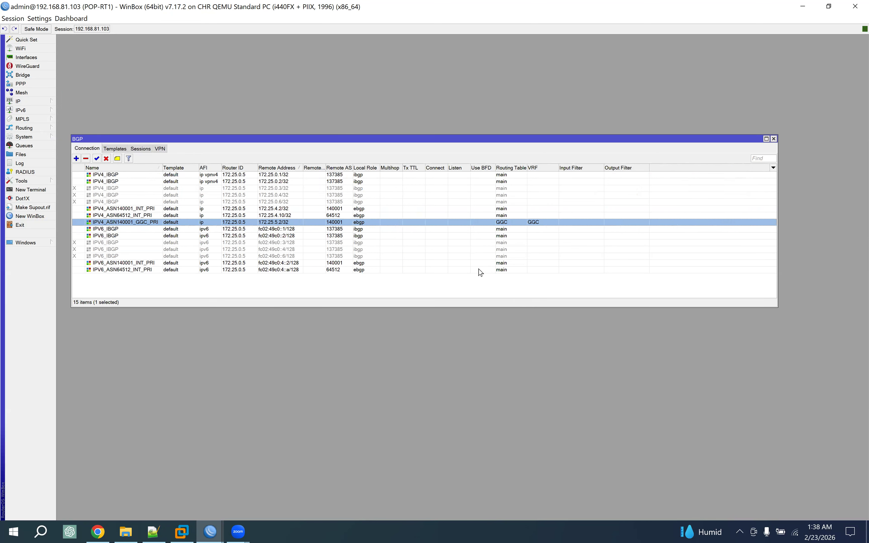
Step: Consult the PE1 Router example in Chrome and return to the POP-RT1 WinBox session
left_click(97, 532)
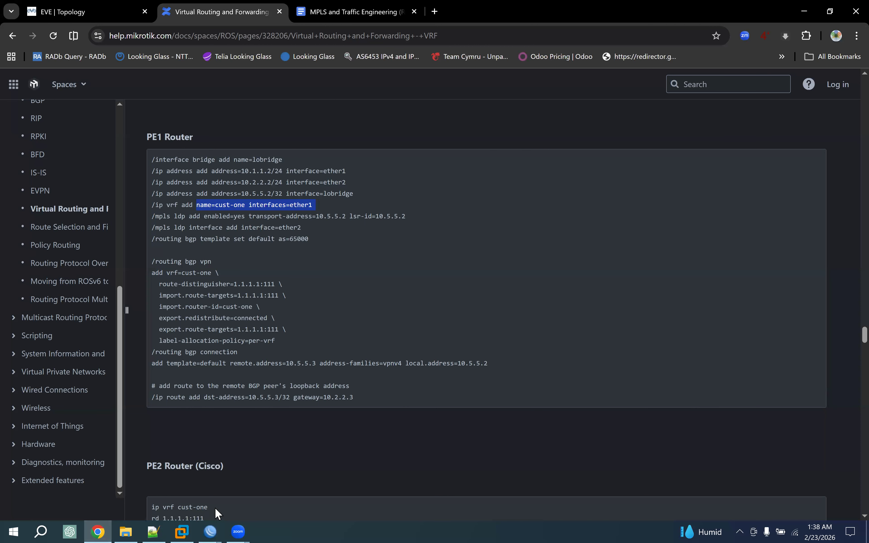
mouse_move(210, 527)
left_click(306, 485)
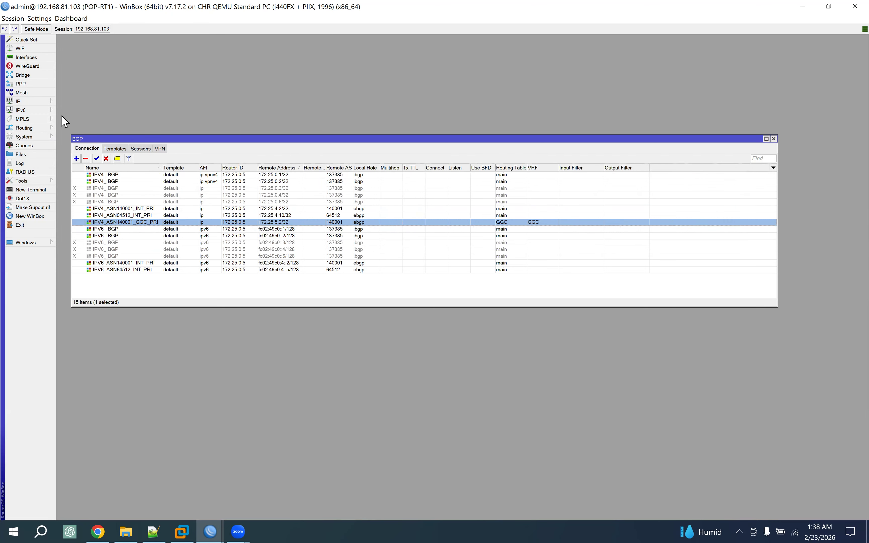
Step: Show the unfiltered IPv4 route list of POP-RT1 in a maximized window
left_click(48, 102)
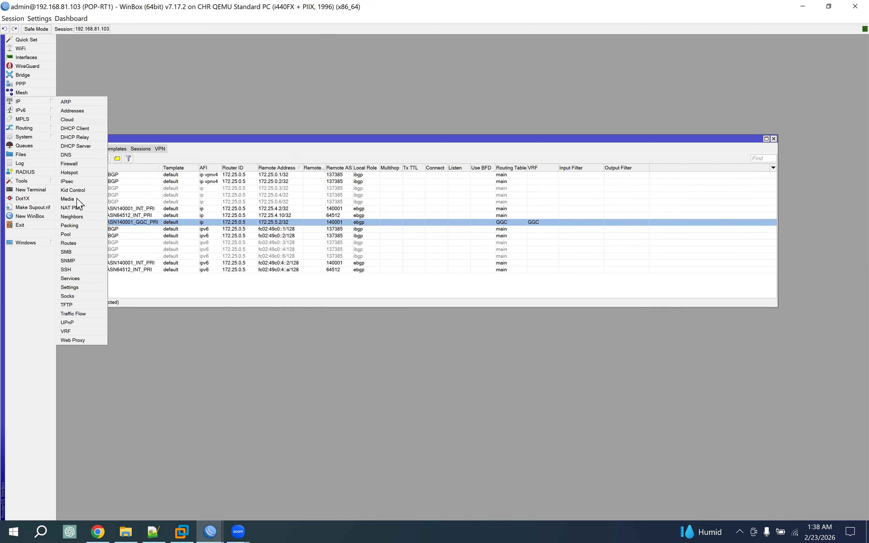
left_click(72, 243)
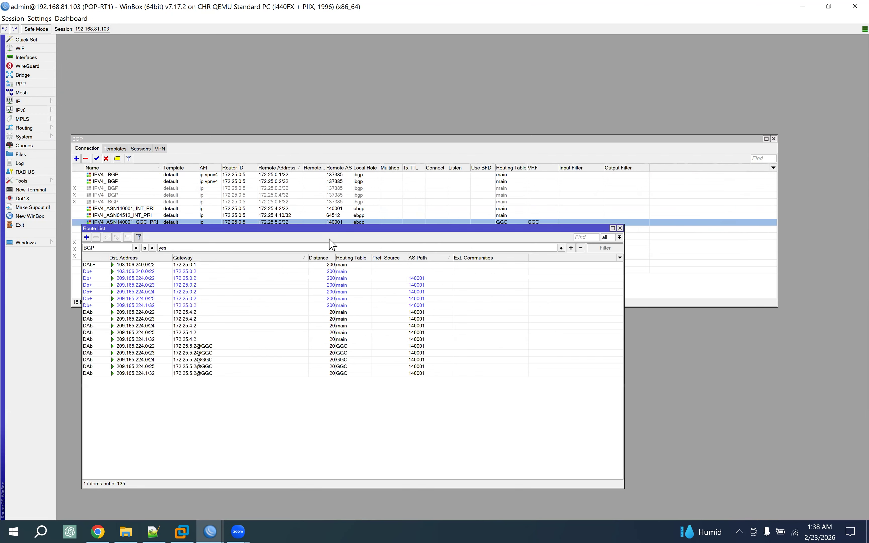
left_click(139, 237)
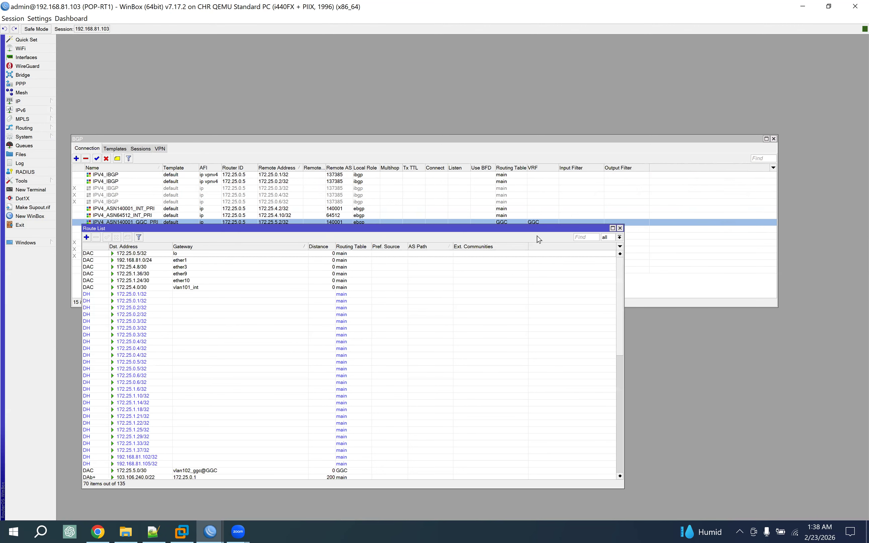
double_click(591, 229)
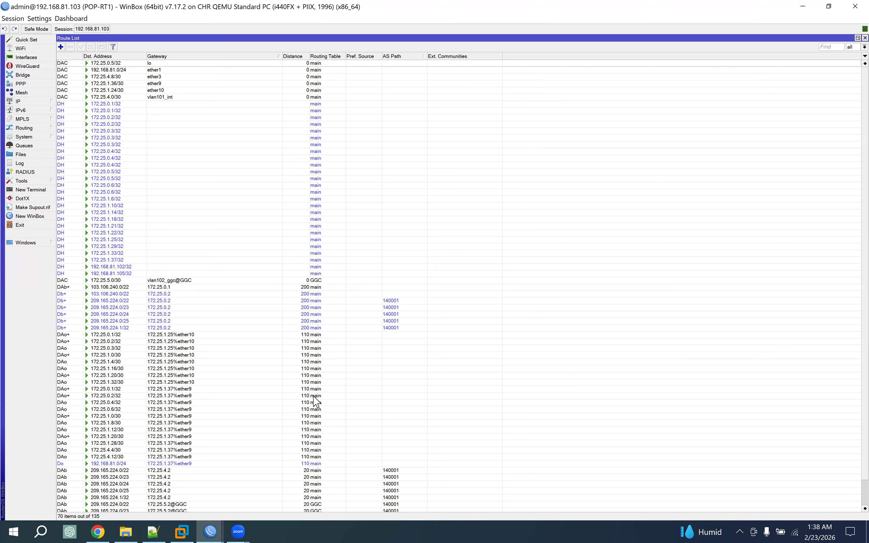
Step: Sort the routes by routing table and examine the BGP routes held in the GGC table
left_click(325, 57)
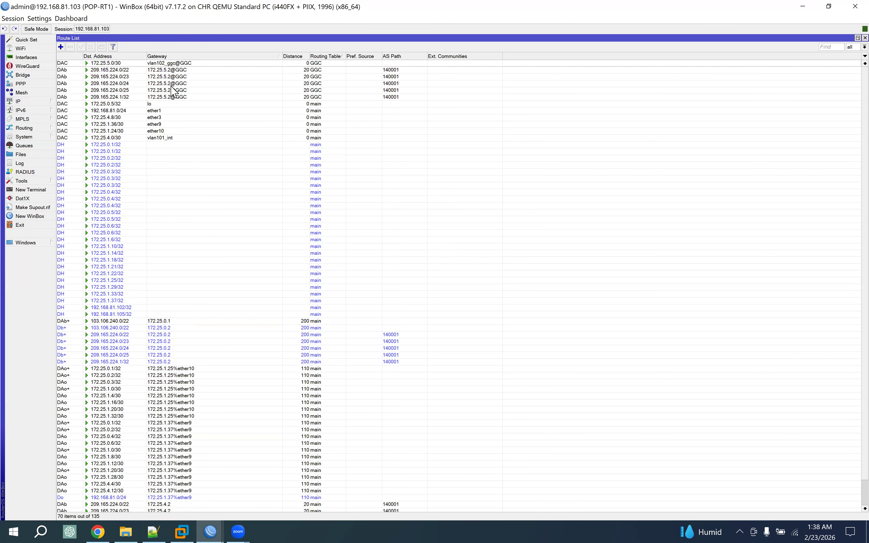
scroll(309, 432, "down", 1)
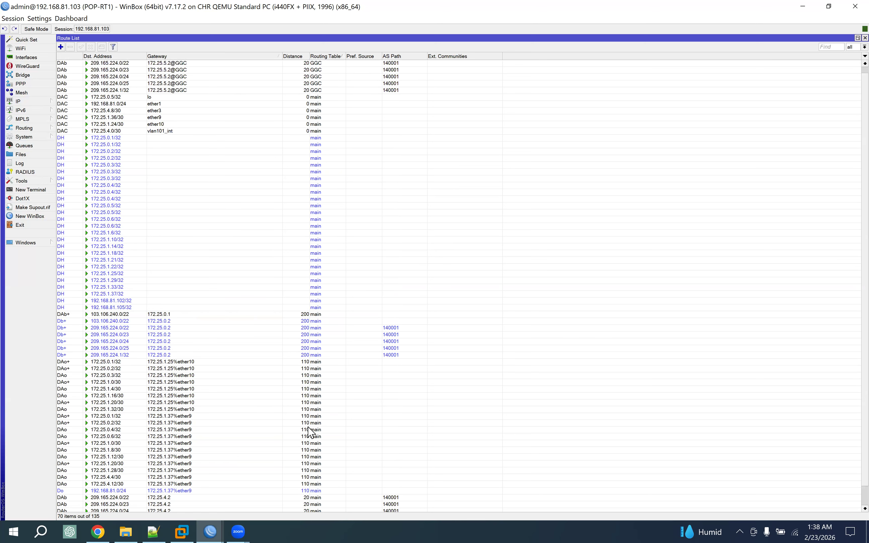
scroll(316, 391, "up", 1)
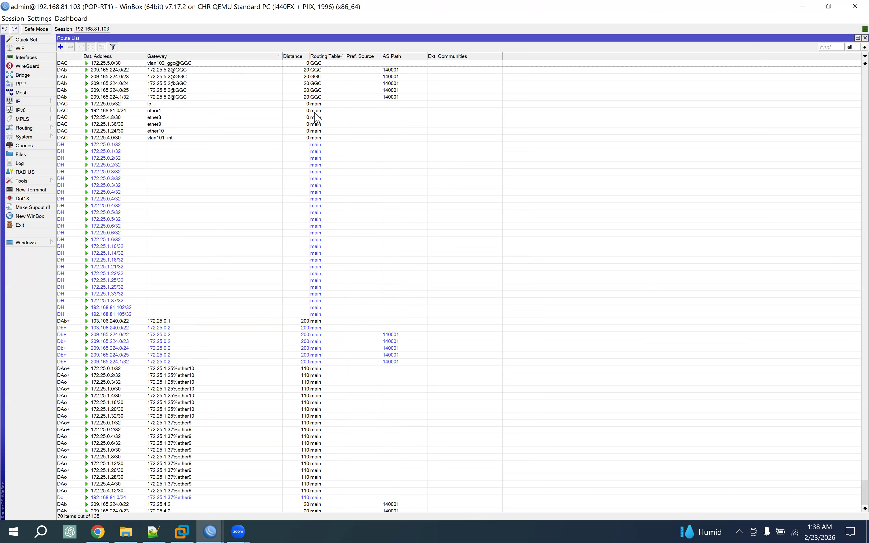
left_click(312, 96)
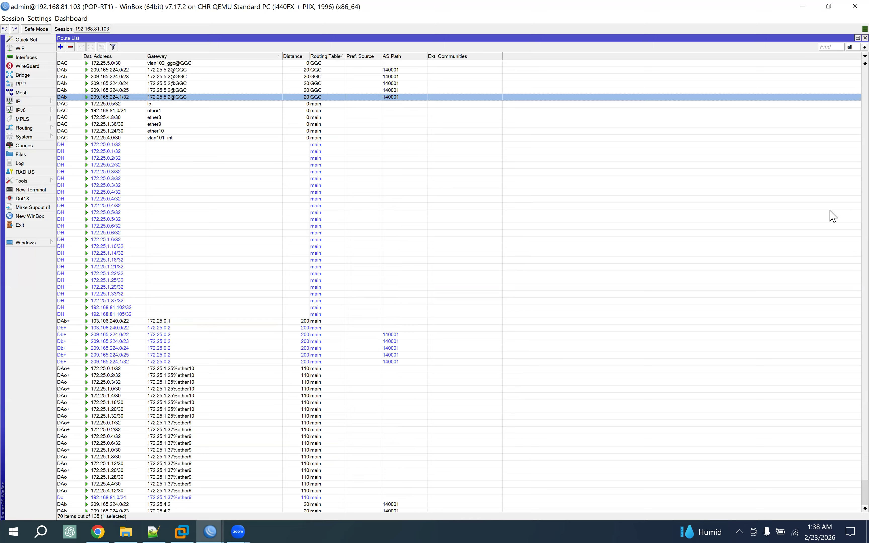
mouse_move(405, 68)
left_mouse_down()
mouse_move(403, 101)
mouse_move(250, 97)
left_mouse_up()
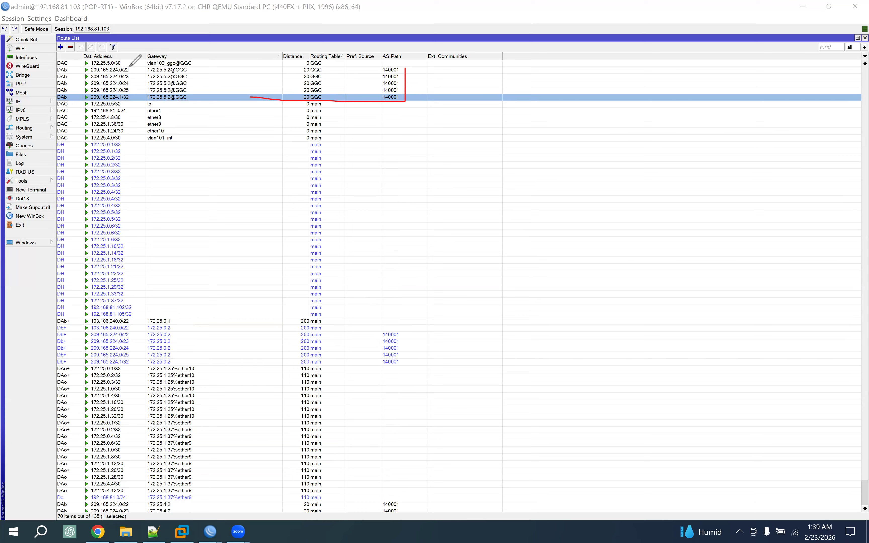
left_click_drag(127, 66, 133, 97)
left_click(763, 343)
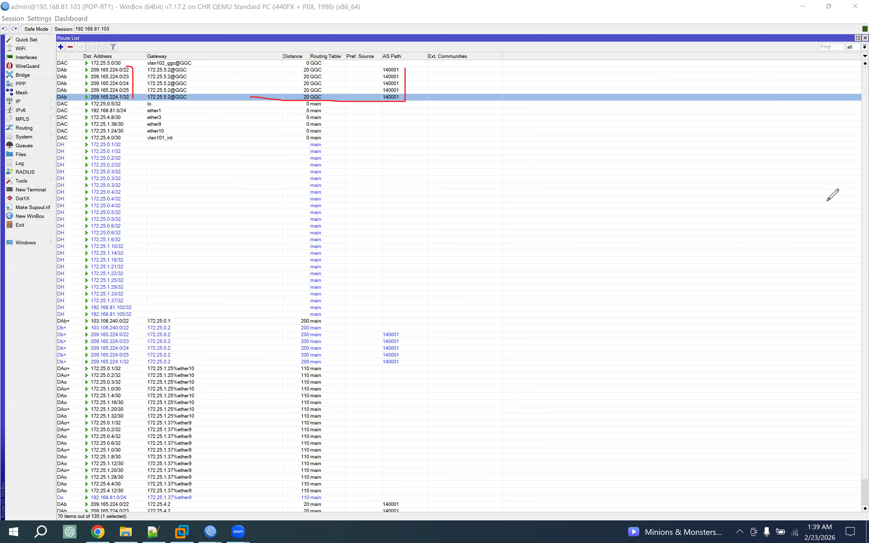
left_click(853, 146)
Step: Sort the routes by destination address and compare the 209.165.224.0/22 entries in the GGC and main tables, including their gateways
left_click(111, 57)
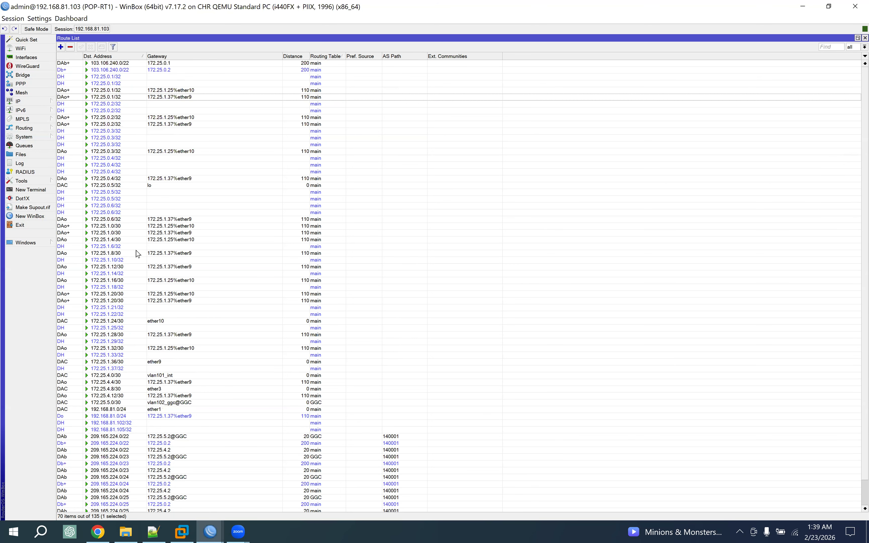
scroll(153, 346, "down", 2)
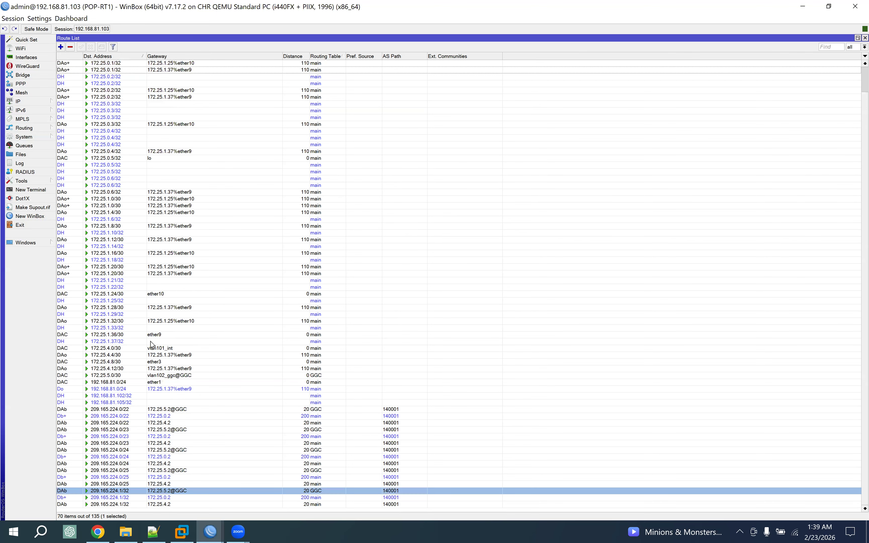
left_click(121, 409)
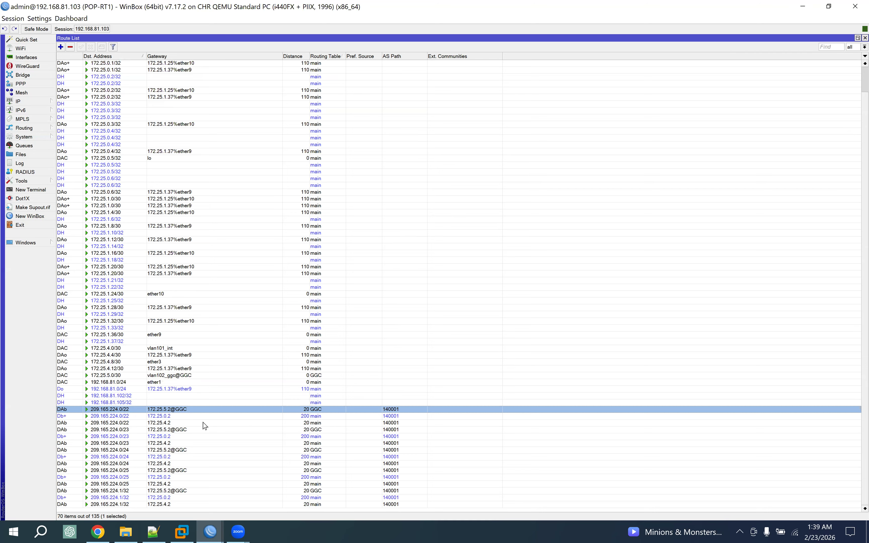
left_click(121, 424)
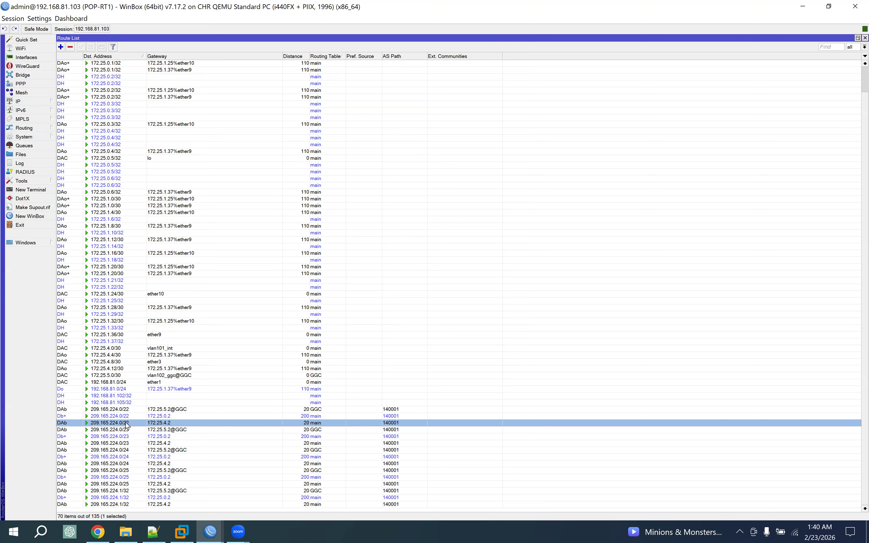
left_click(164, 416)
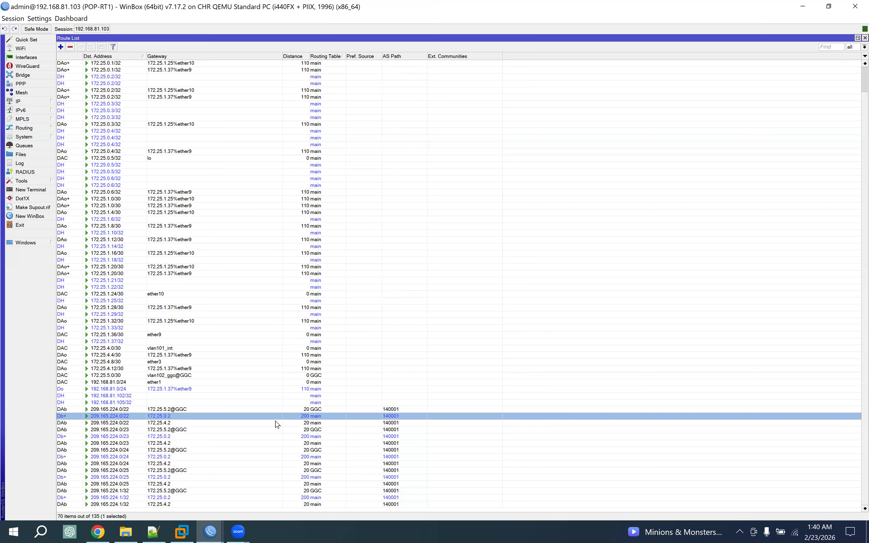
left_click(164, 424)
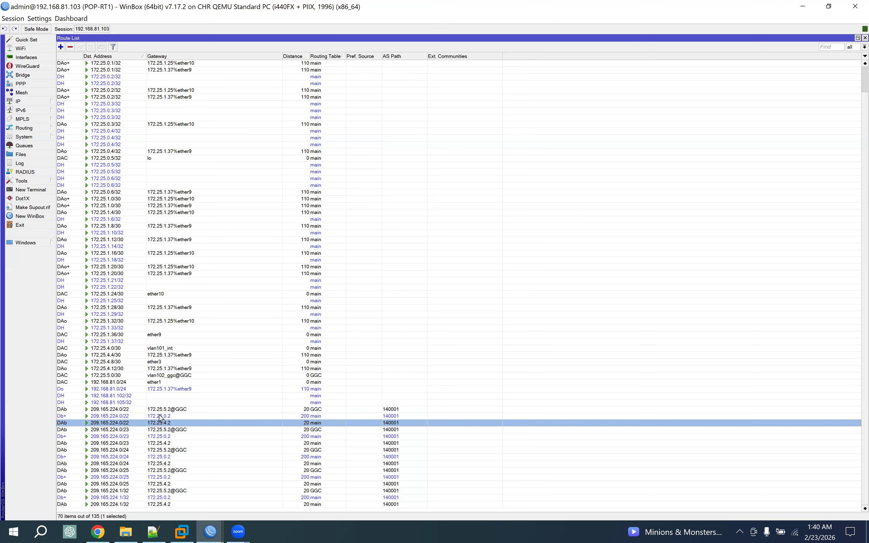
left_click(164, 410)
left_click(162, 423)
left_click(164, 409)
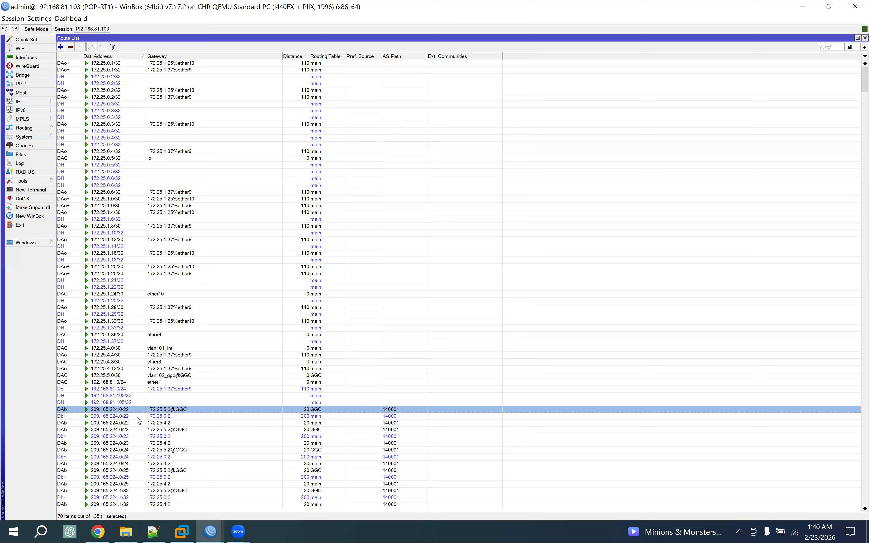
left_click(169, 423)
left_click(171, 410)
left_click(166, 423)
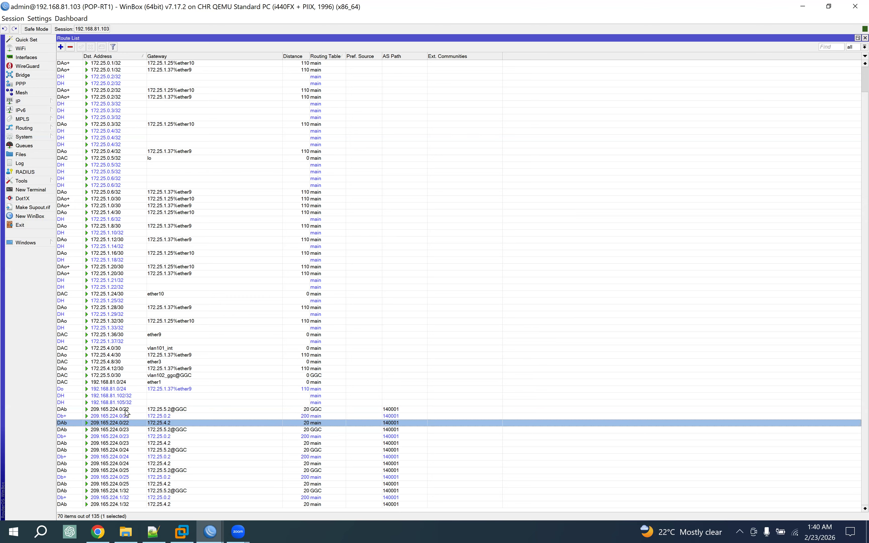
left_click(162, 411)
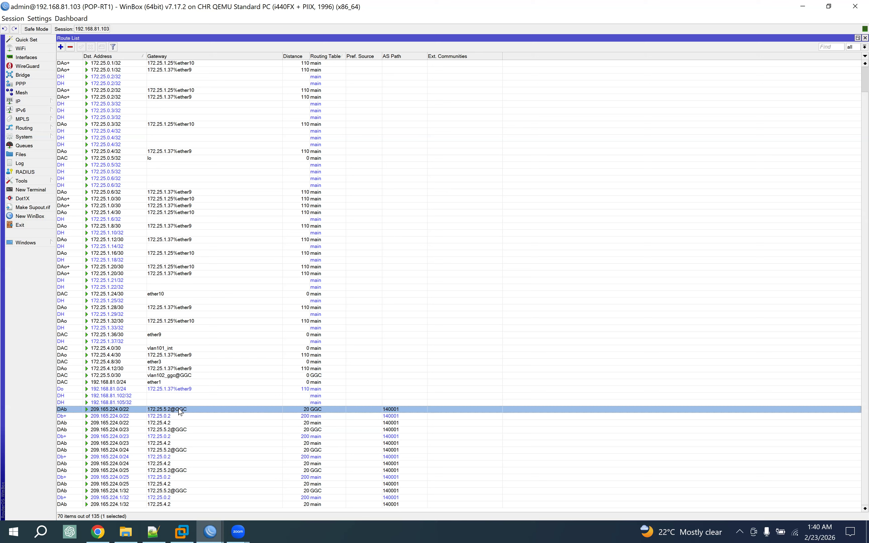
left_click(169, 425)
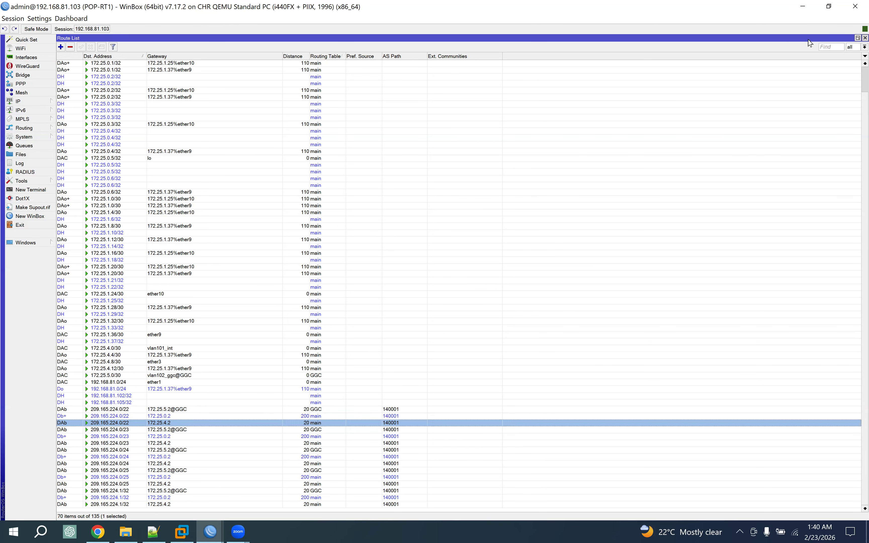
Step: Close the route list on POP-RT1 and the BGP window in the POP-RT2 session
left_click(865, 38)
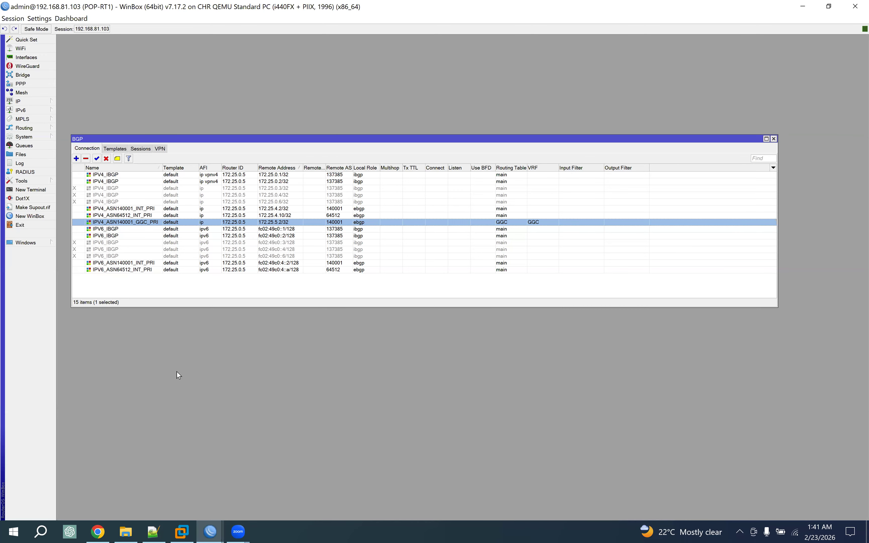
mouse_move(210, 531)
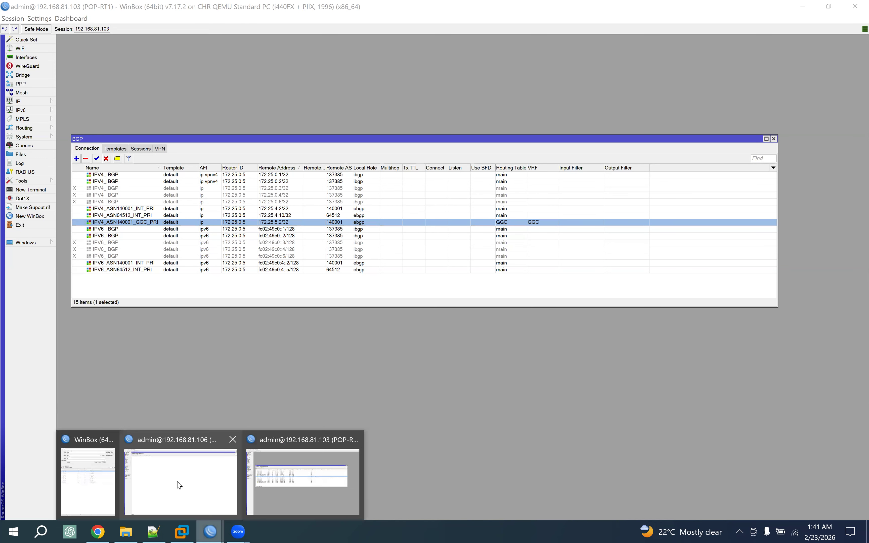
left_click(180, 481)
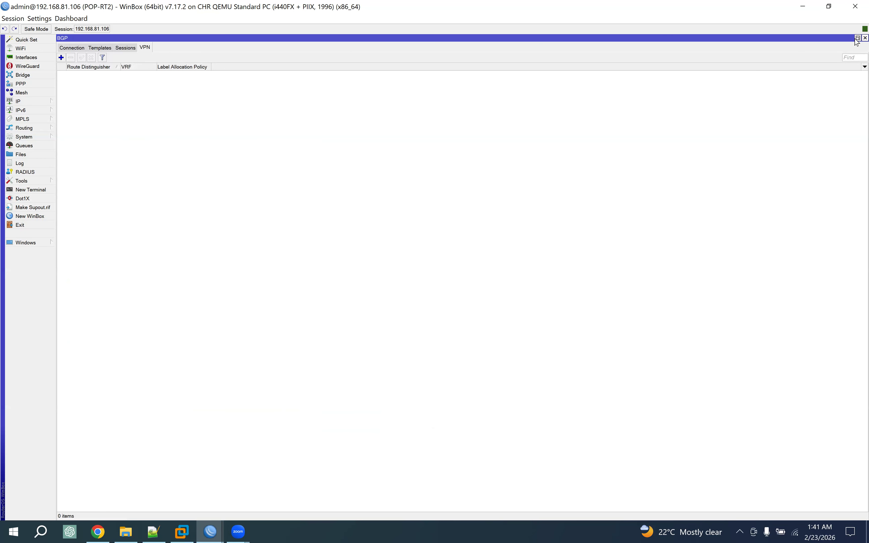
left_click(864, 38)
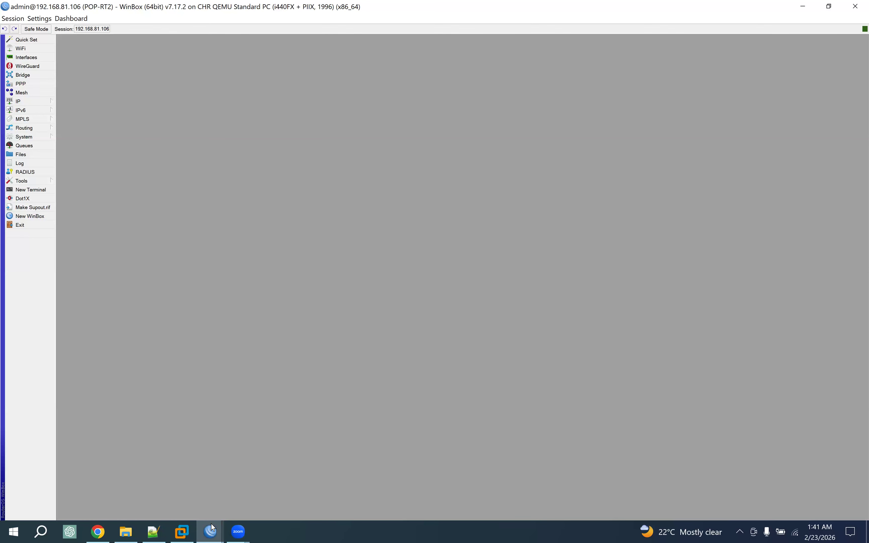
Step: Examine the links between the POP and customer routers in the EVE topology in Chrome and return to the WinBox sessions
mouse_move(212, 530)
left_click(297, 485)
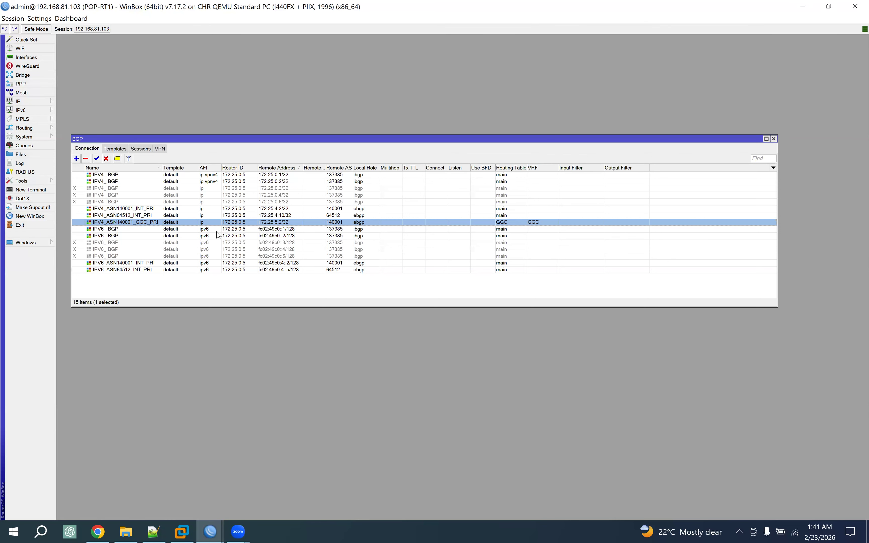
left_click(97, 532)
left_click(90, 7)
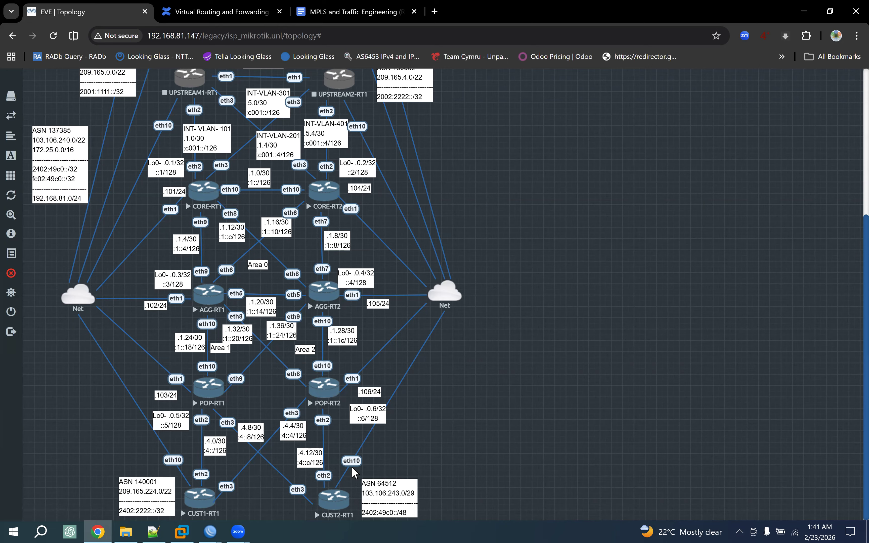
mouse_move(212, 528)
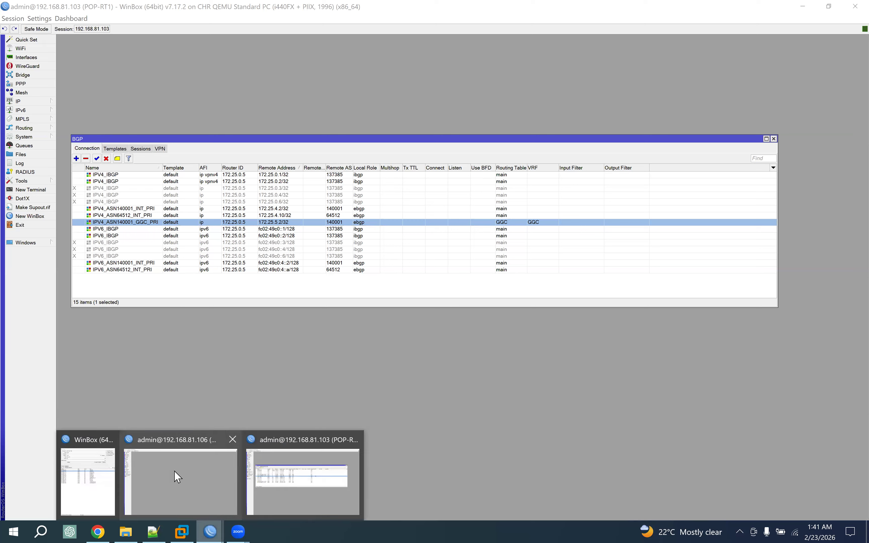
left_click(178, 465)
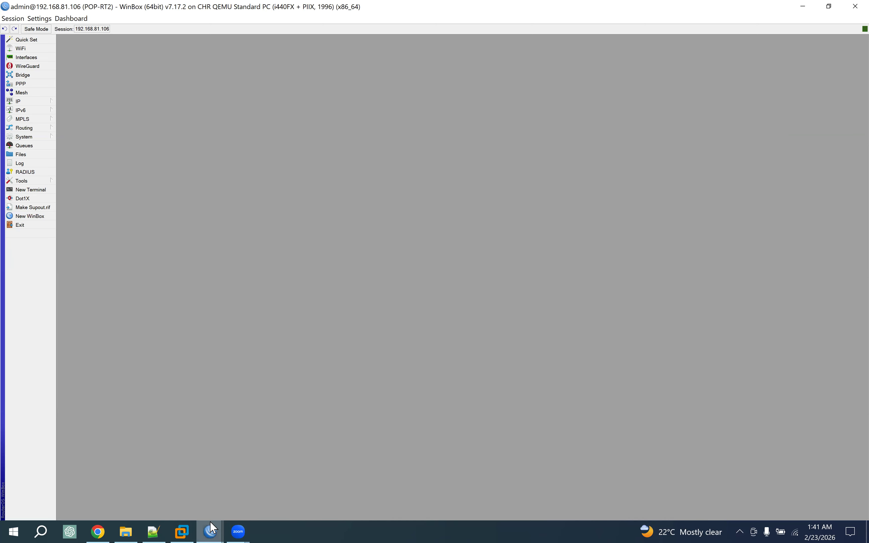
left_click(210, 522)
left_click(293, 483)
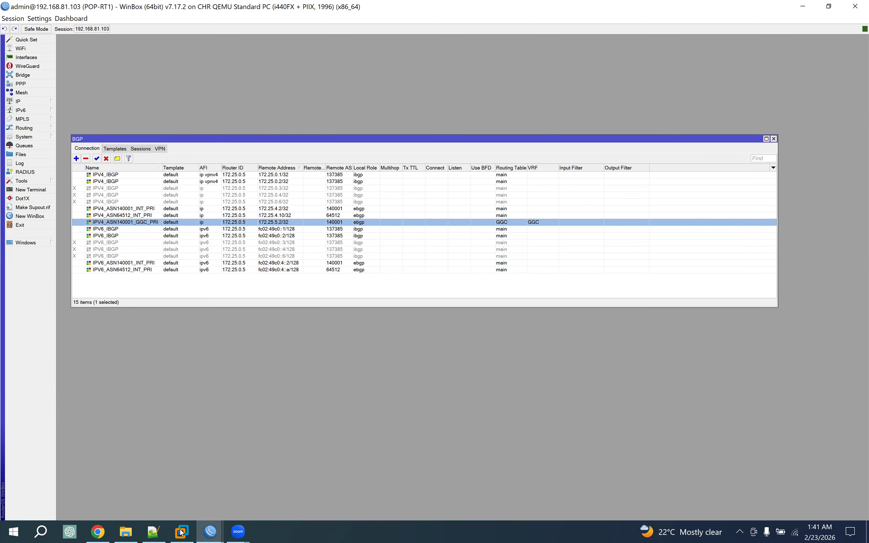
Step: Consult the VRF creation command in the PE1 Router example in Chrome and switch to the POP-RT2 WinBox session
left_click(97, 531)
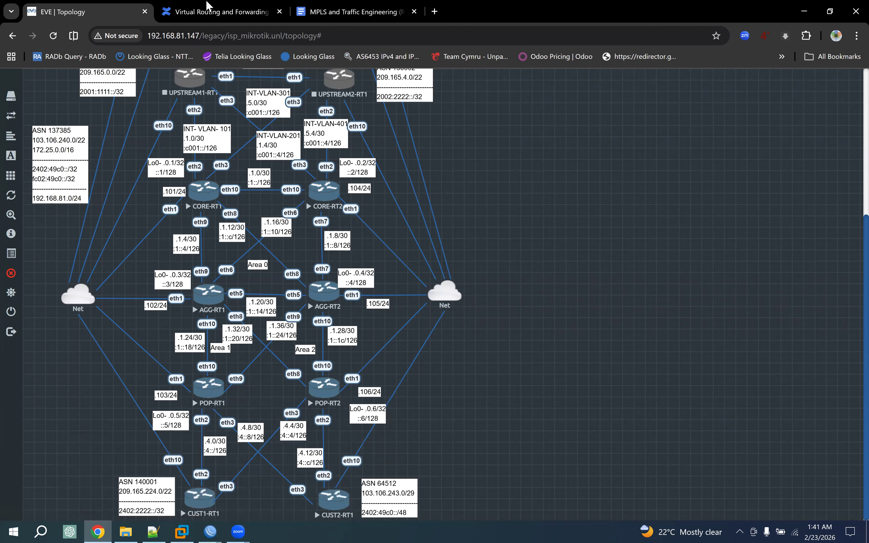
left_click(208, 10)
left_click_drag(189, 206, 315, 207)
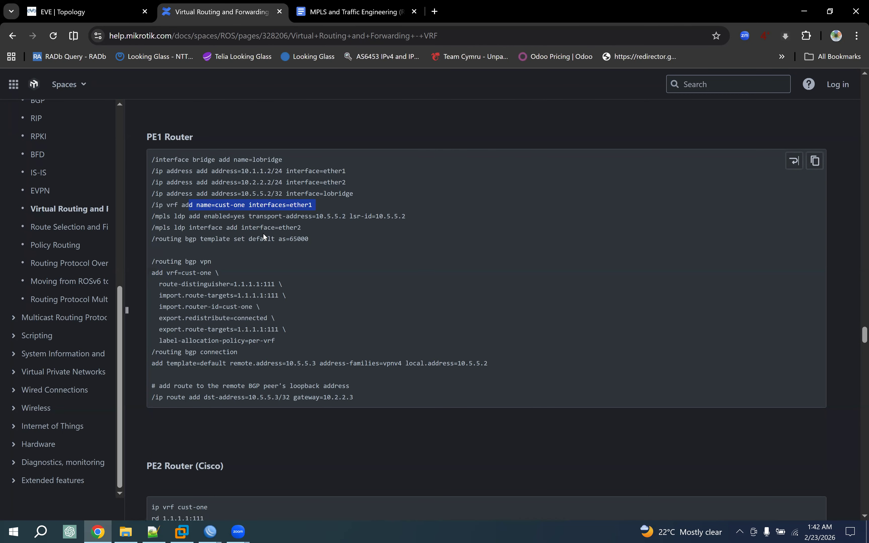
left_click(211, 531)
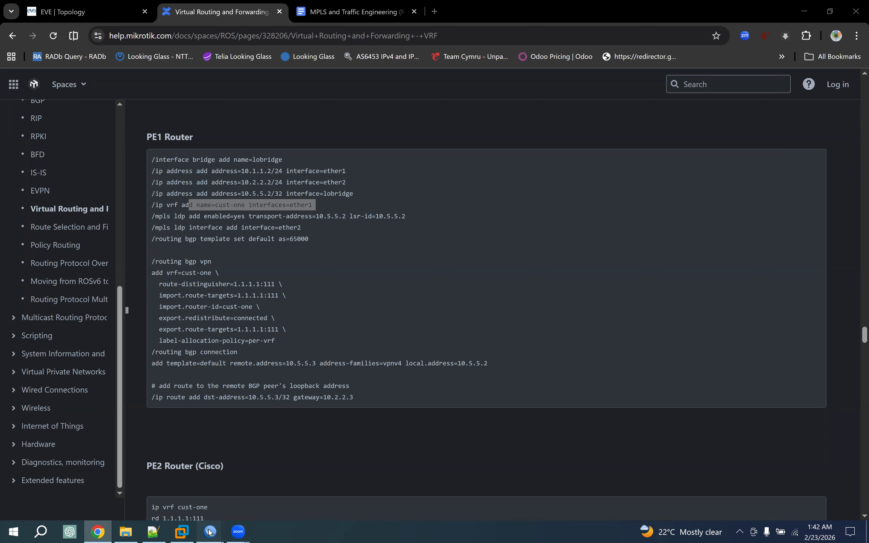
left_click(206, 478)
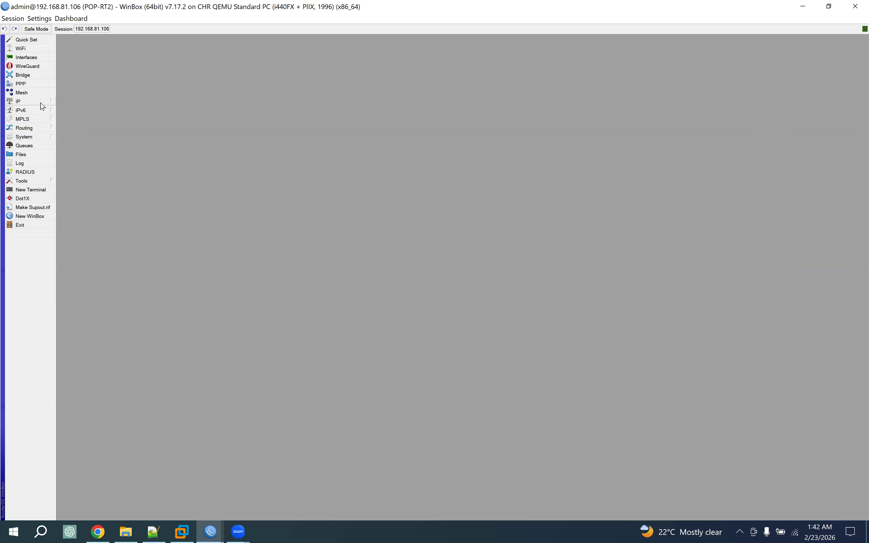
Step: Start a new VRF named GGC on POP-RT2 and enable its interface entry
left_click(42, 104)
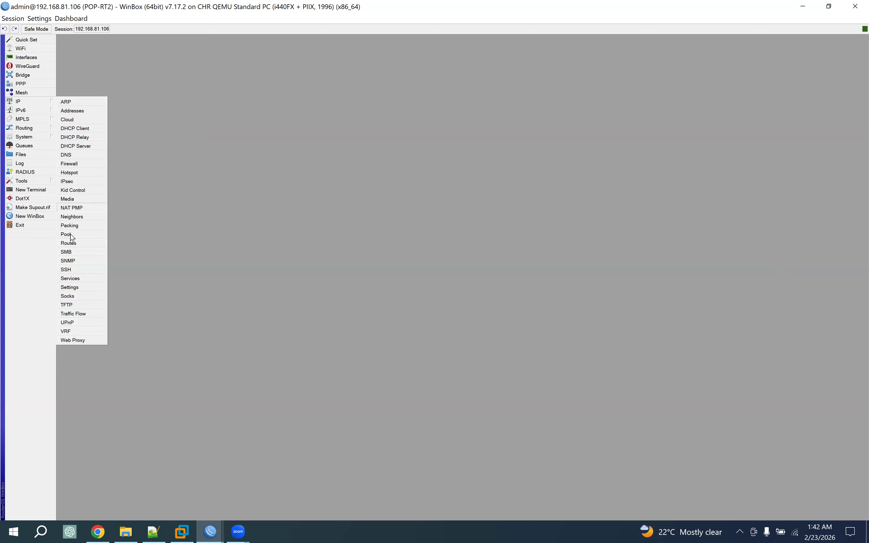
left_click(73, 332)
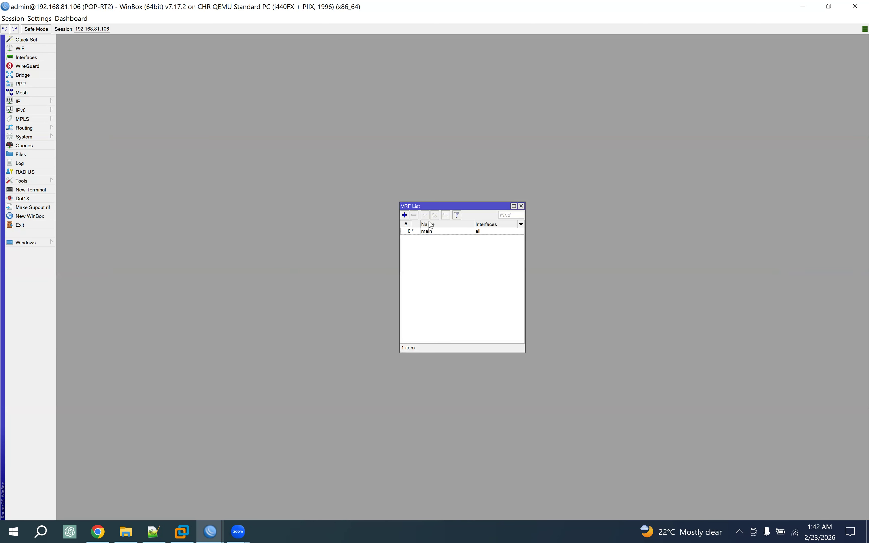
left_click(405, 216)
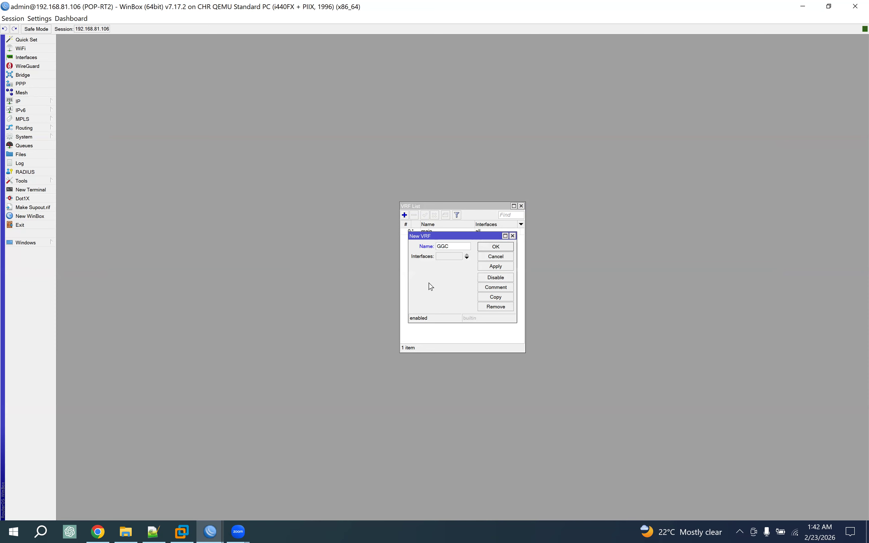
left_click_drag(436, 237, 173, 112)
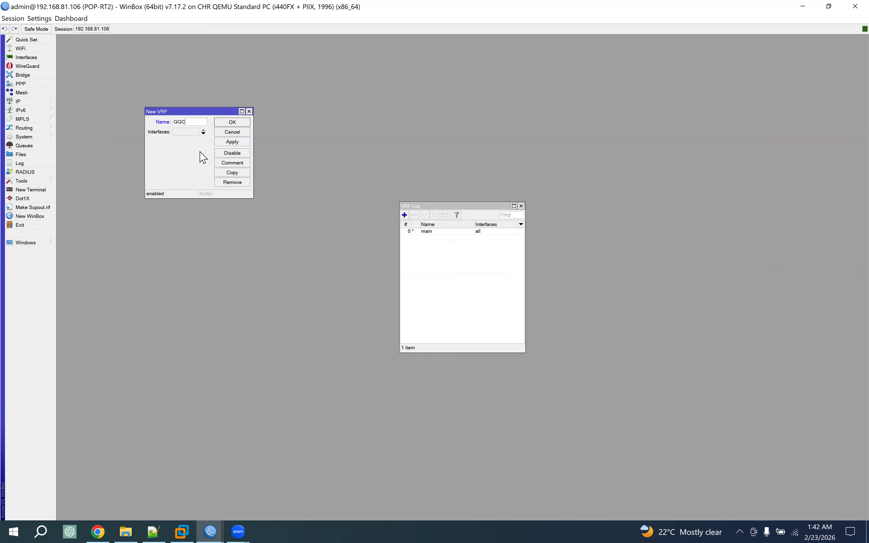
left_click(190, 133)
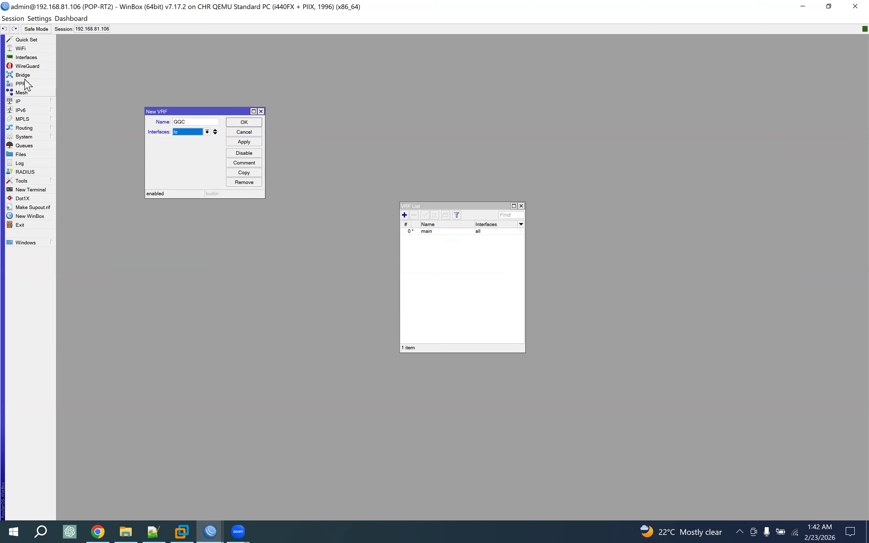
Step: Show the interface list beside the VRF windows and locate ether3, the port facing CUST1-RT1
left_click(33, 58)
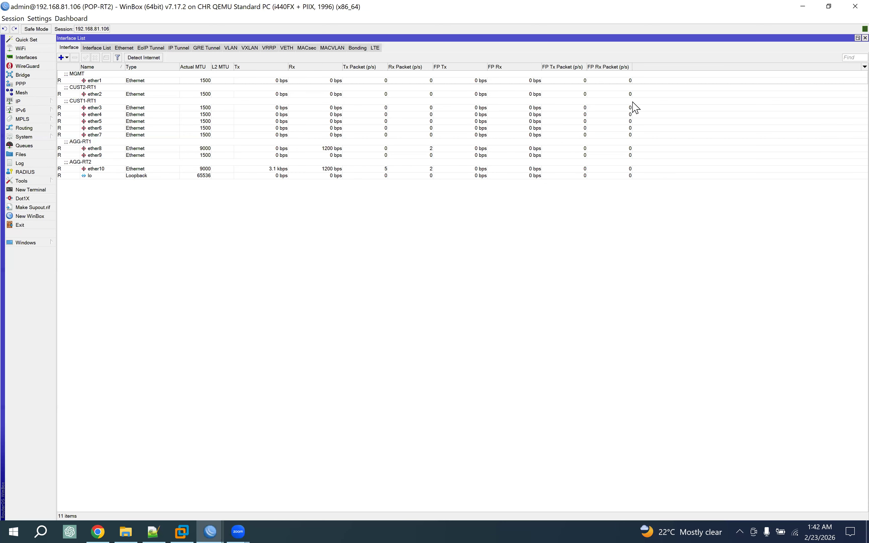
left_click(857, 38)
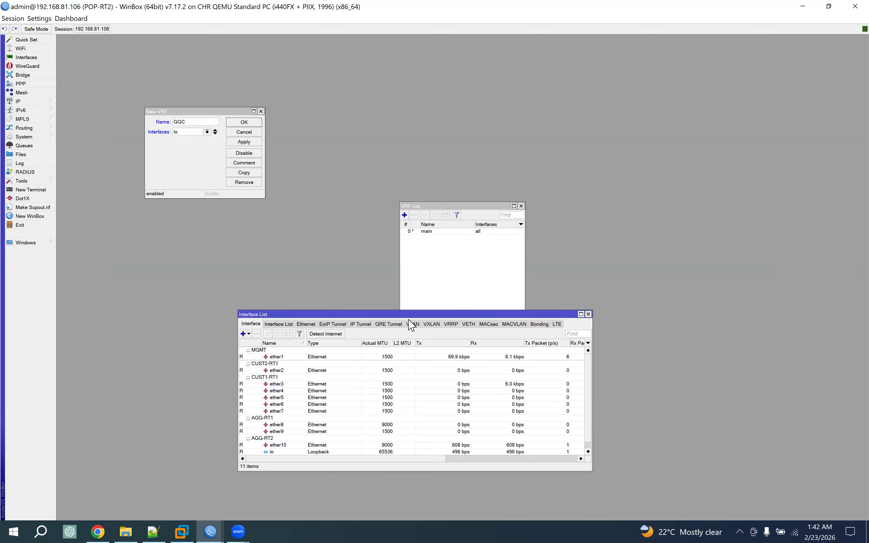
left_click_drag(343, 314, 186, 239)
left_click_drag(437, 398, 678, 462)
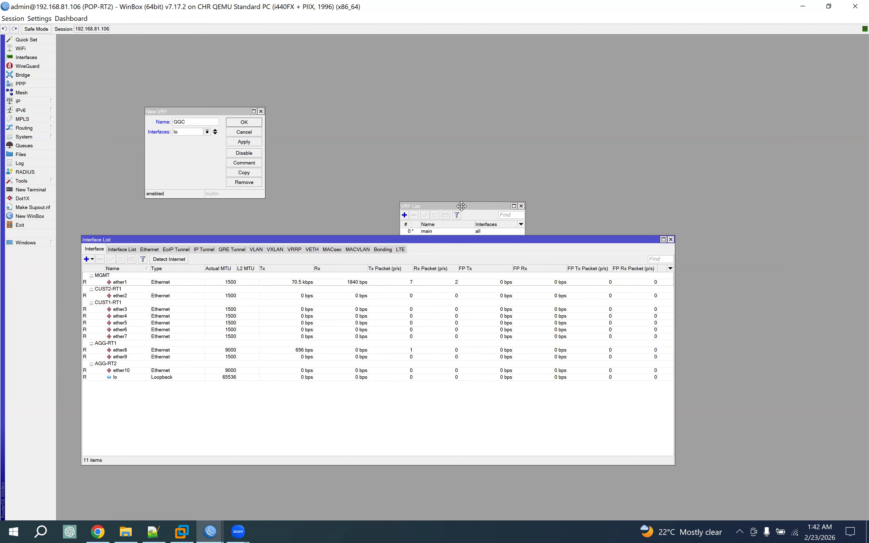
left_click_drag(460, 202, 501, 74)
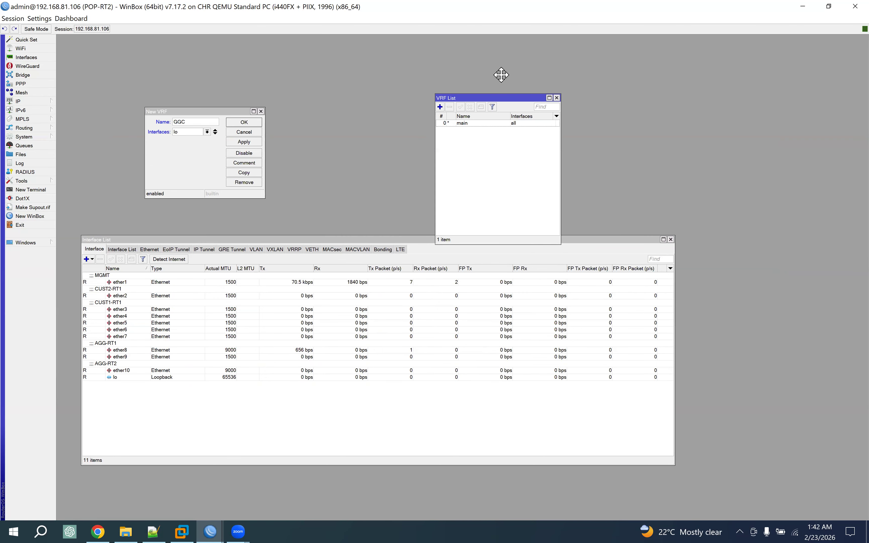
left_click(121, 296)
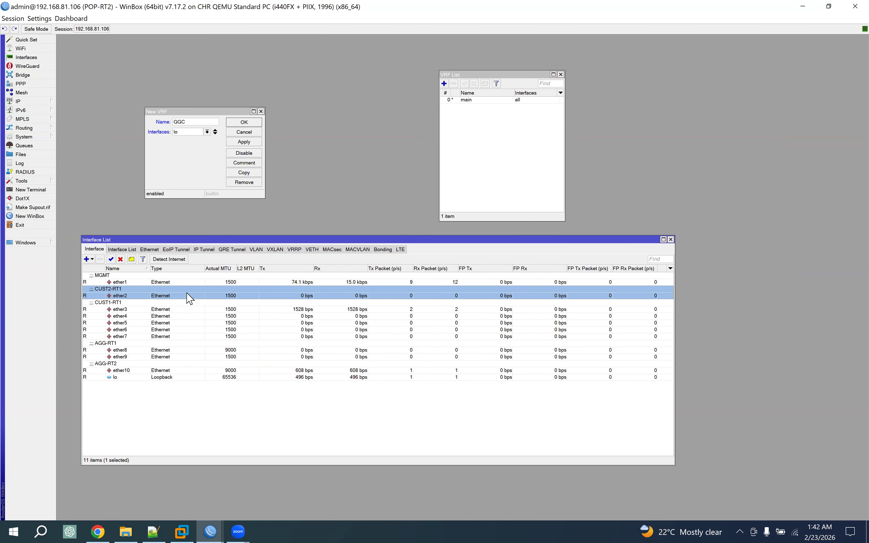
left_click(121, 308)
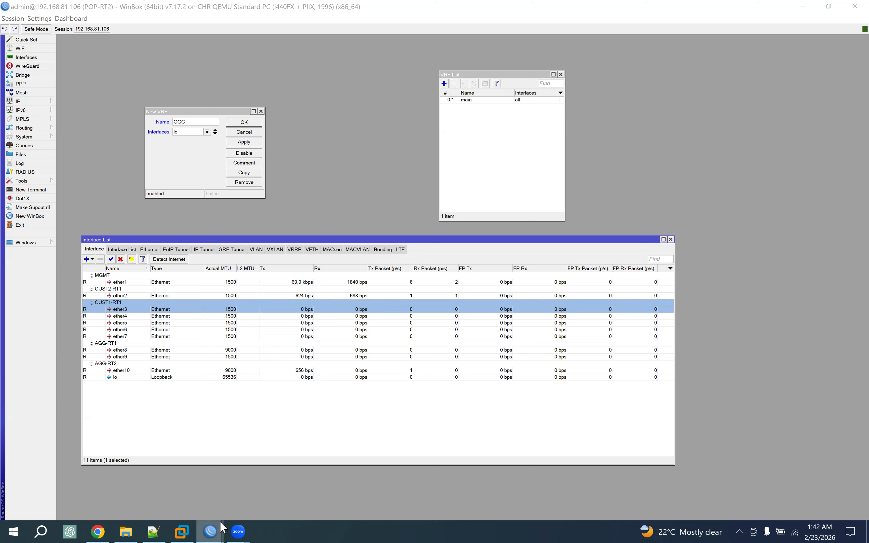
mouse_move(210, 530)
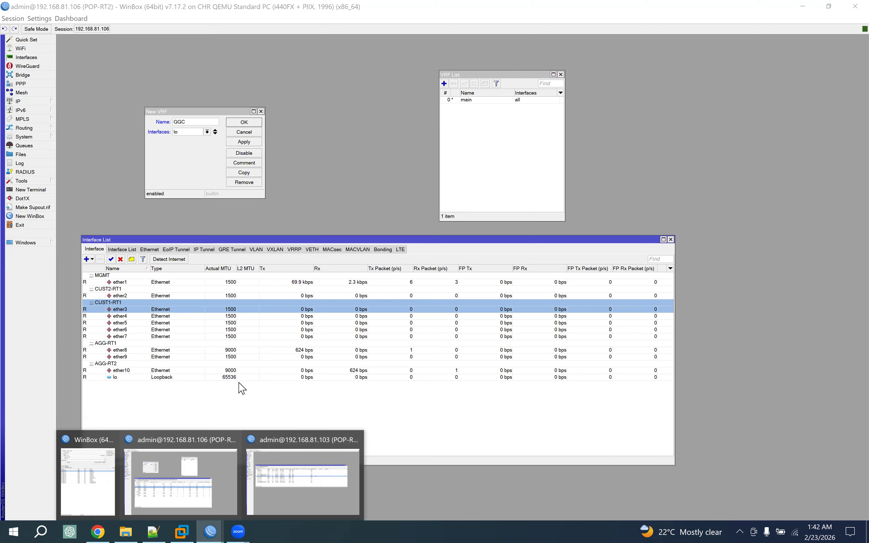
Step: Add a new VLAN interface and name it vlan301_int
right_click(130, 308)
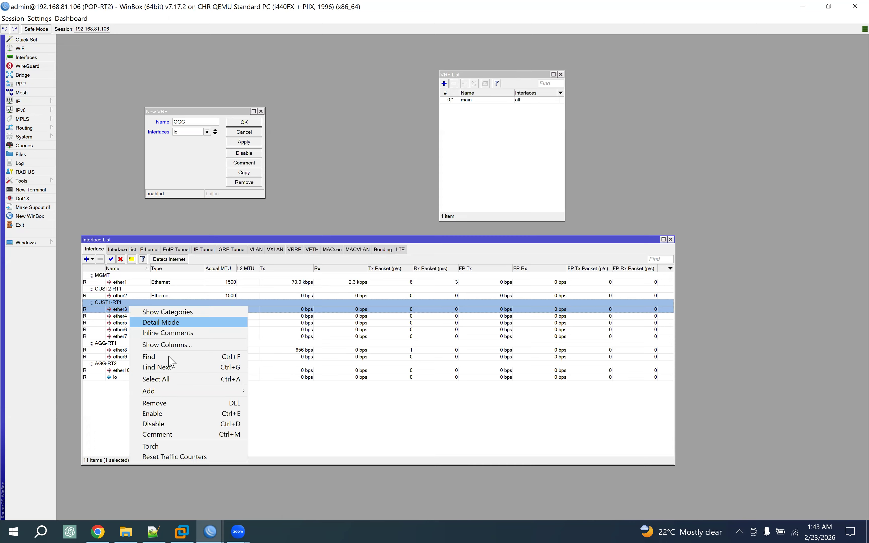
mouse_move(225, 392)
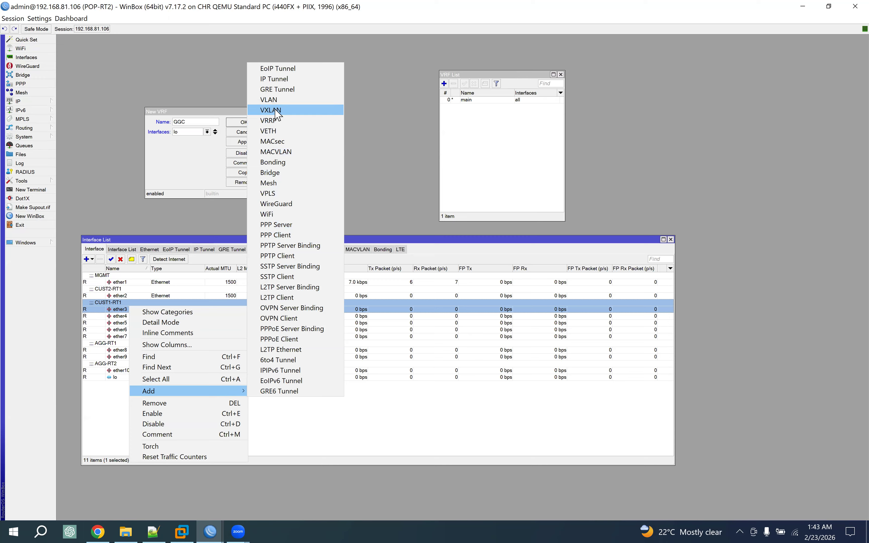
left_click(277, 100)
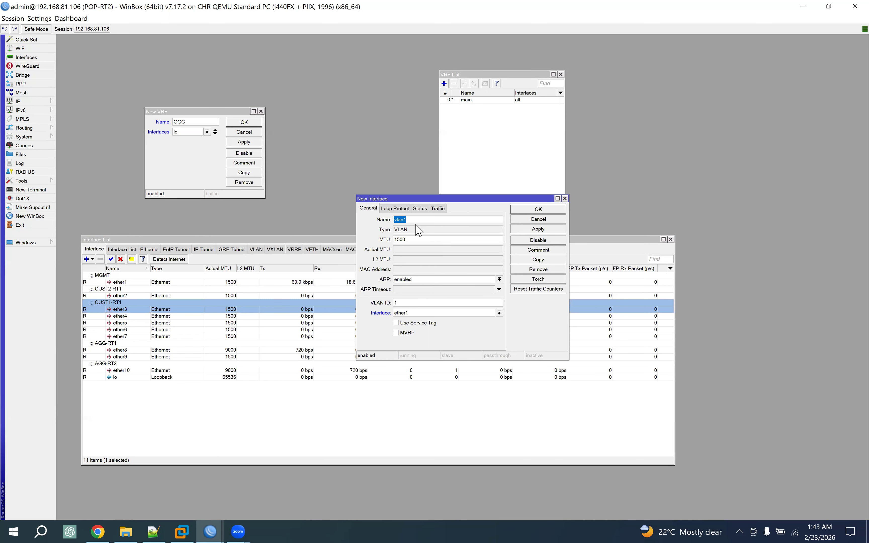
left_click(420, 220)
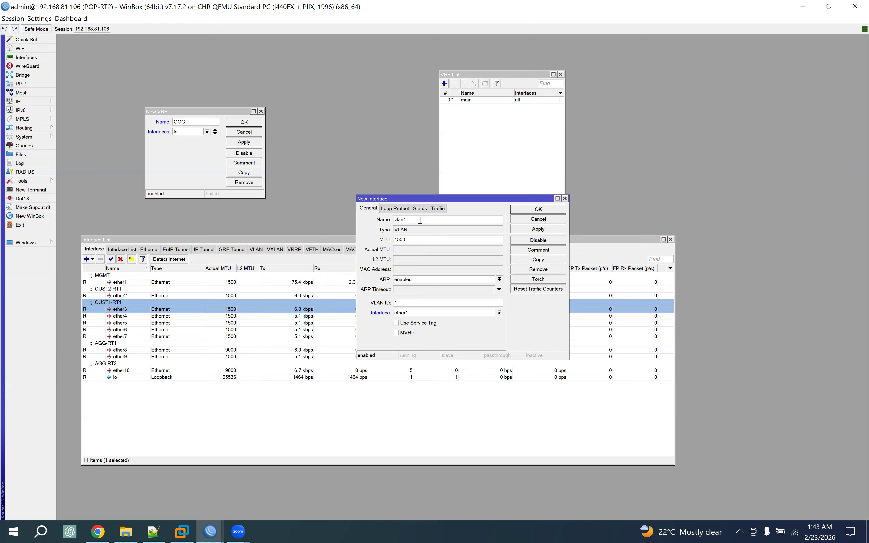
type("30")
key("BackSpace")
key("BackSpace")
key("BackSpace")
type("301")
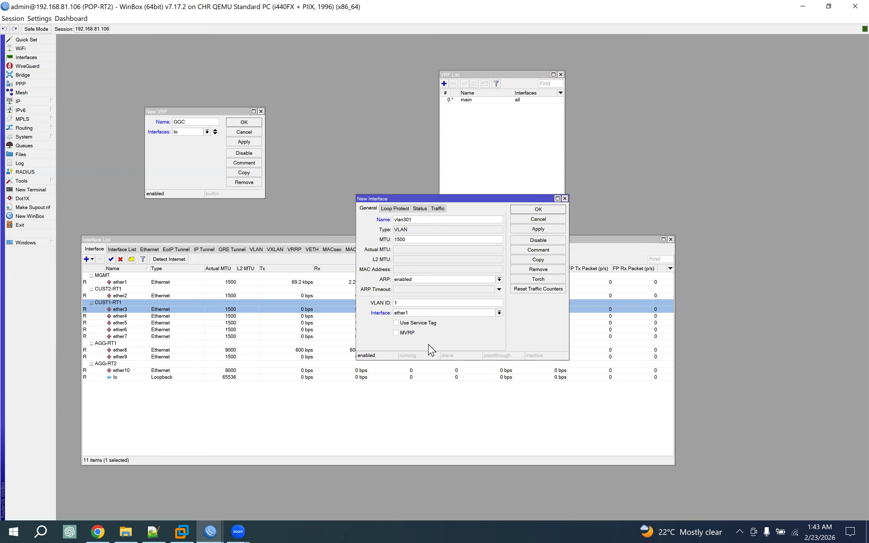
type("_int")
Step: Give the new VLAN interface VLAN ID 301 on parent interface ether3 and save it
left_click_drag(413, 301, 372, 305)
type("301")
left_click(431, 313)
left_click(416, 333)
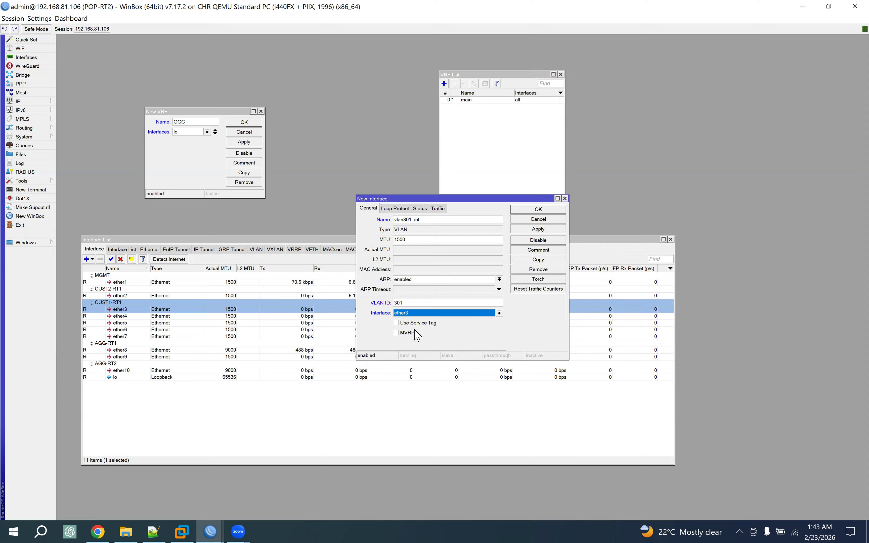
double_click(432, 219)
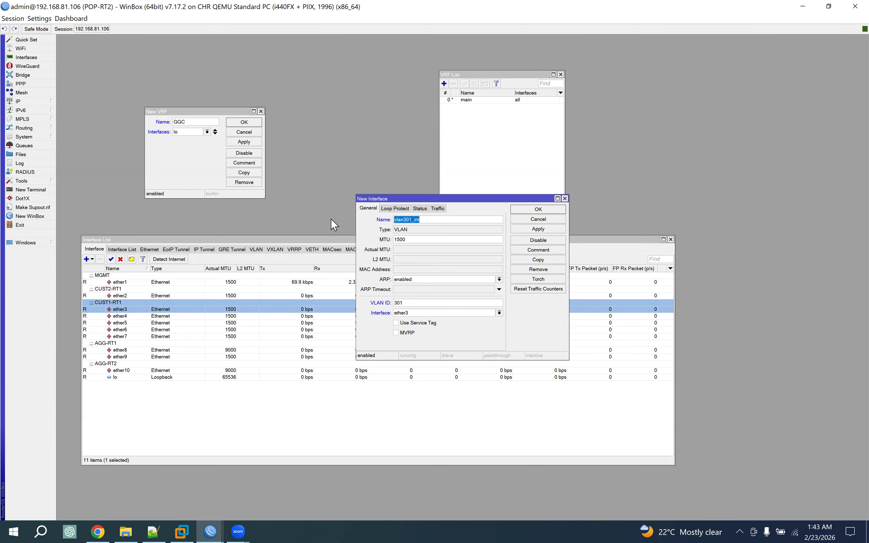
left_click(538, 211)
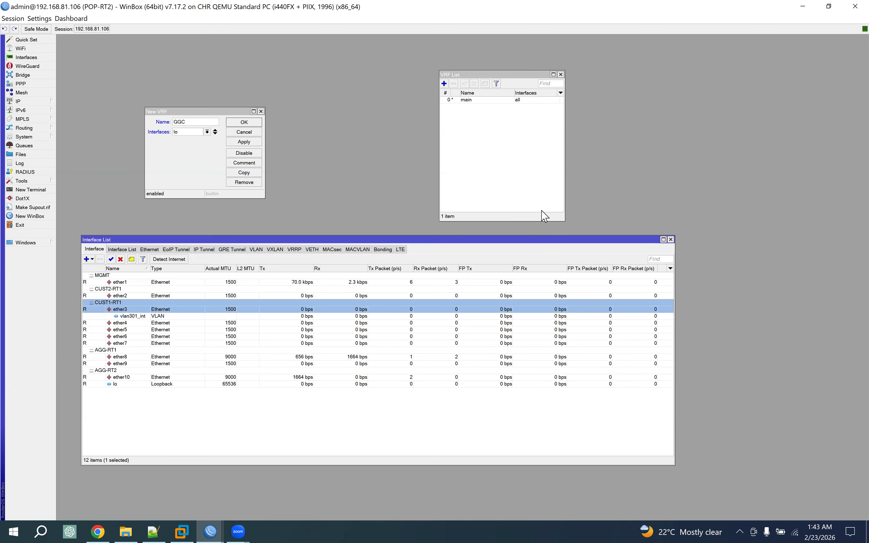
Step: Duplicate the vlan301_int interface and name the copy vlan302_ggc
double_click(142, 315)
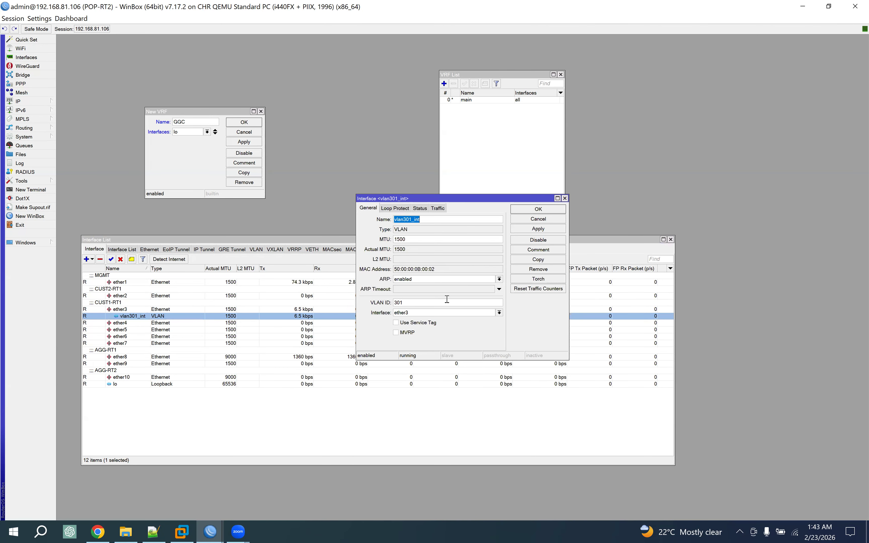
left_click(527, 260)
key("ctrl+v")
type("ggc")
key("Left")
key("Left")
key("Left")
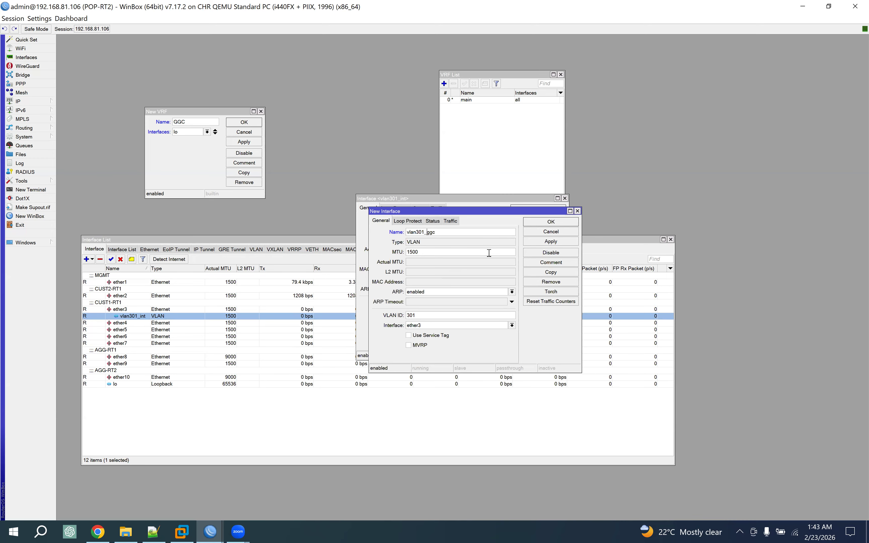
key("BackSpace")
Step: Give vlan302_ggc VLAN ID 302 on ether3, save it, and close the vlan301_int properties
left_click(423, 315)
type("2")
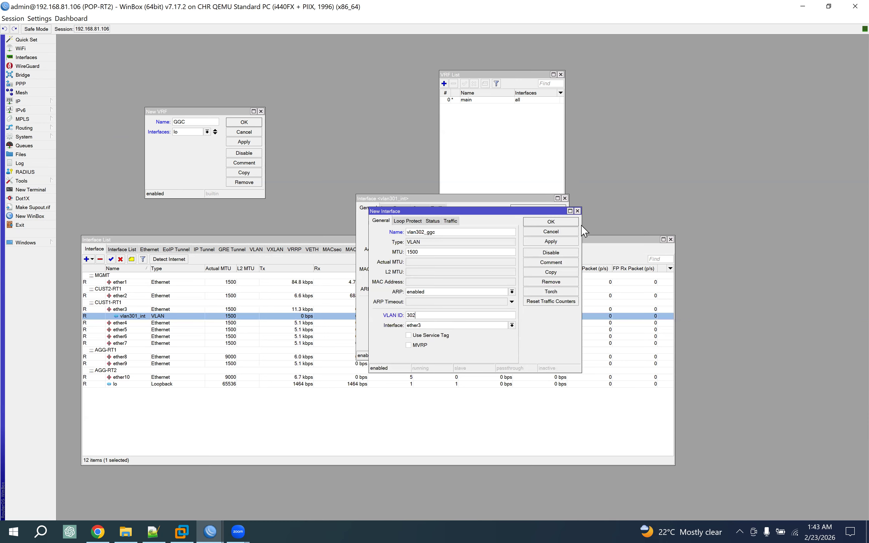
left_click(560, 221)
left_click(552, 212)
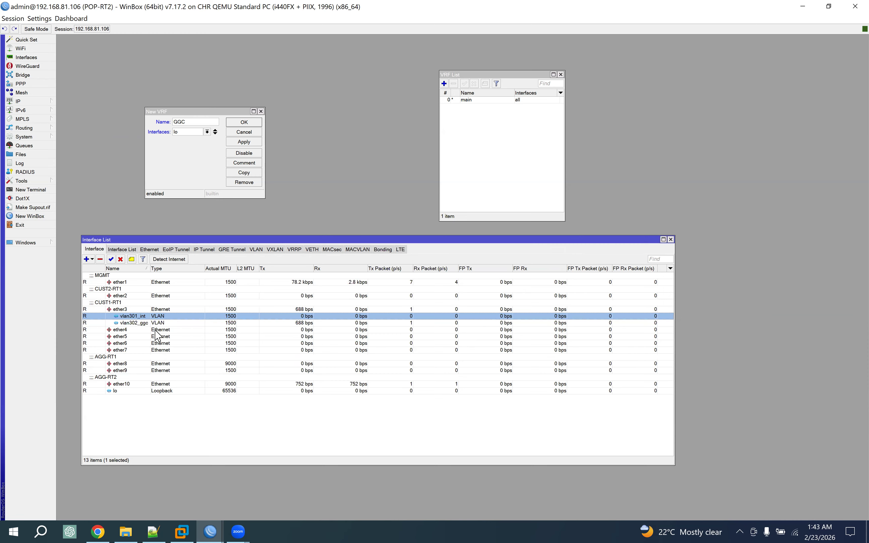
left_click(131, 296)
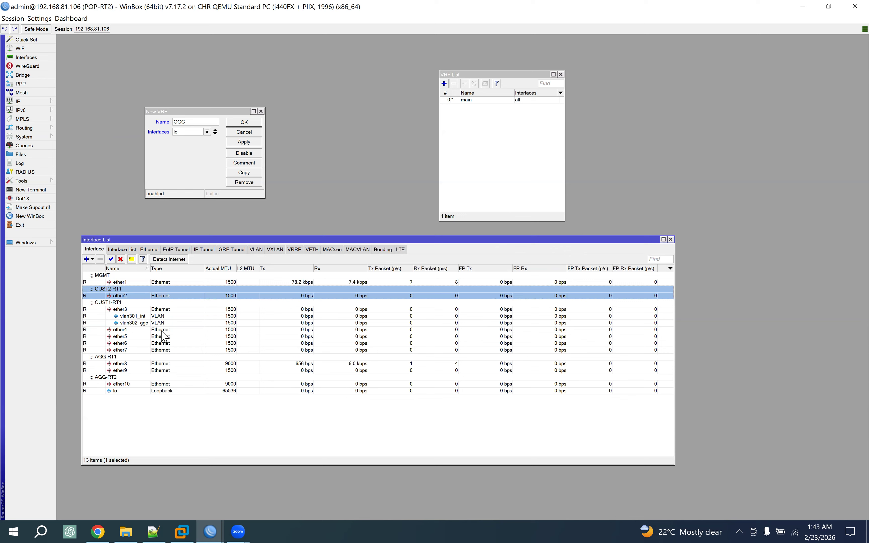
double_click(153, 323)
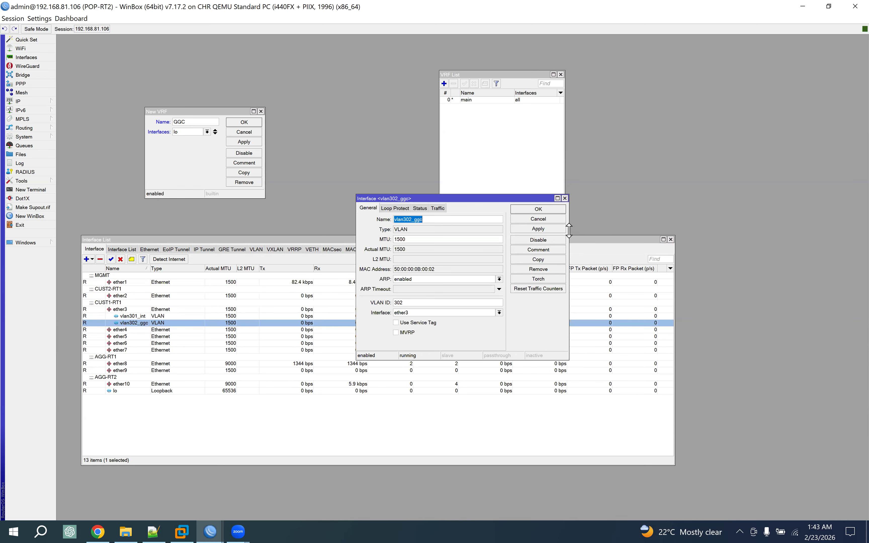
left_click(552, 219)
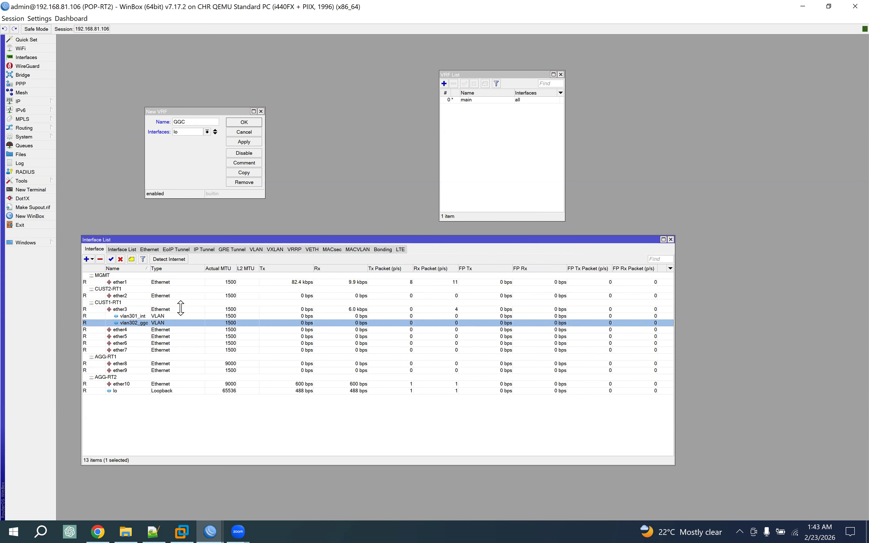
Step: Duplicate the vlan301_int interface again and name the copy vlan401_int
double_click(150, 316)
left_click(537, 259)
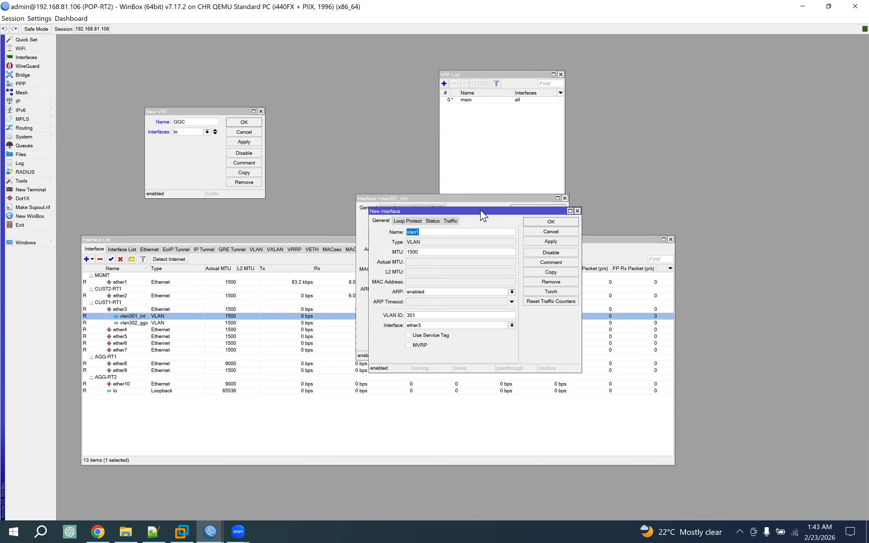
left_click(391, 199)
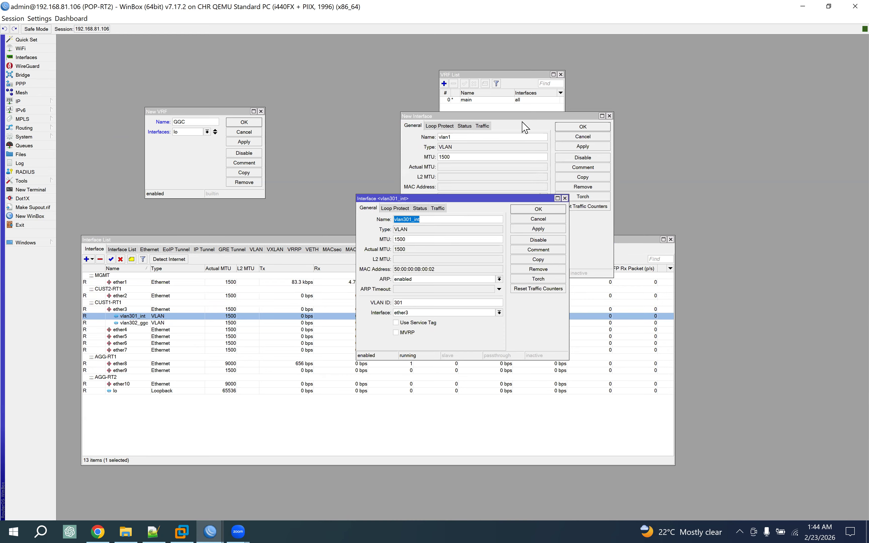
left_click(508, 128)
key("ctrl+v")
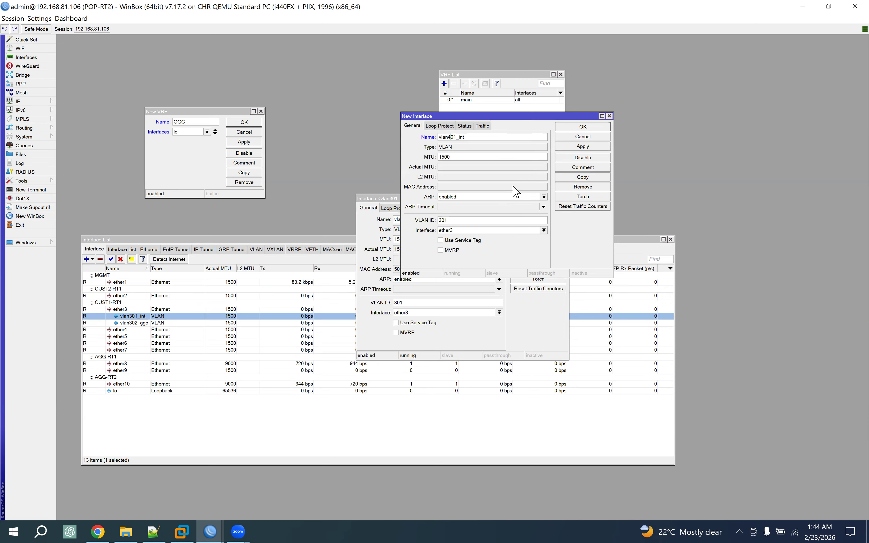
Step: Set vlan401_int to VLAN ID 401 on parent interface ether2 and apply it
left_click_drag(442, 221, 418, 224)
type("4")
left_click(515, 230)
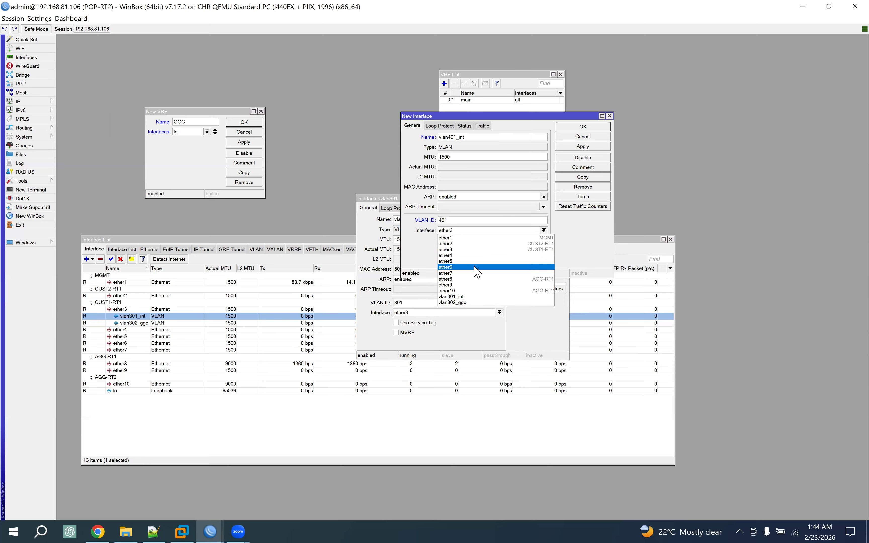
left_click(503, 244)
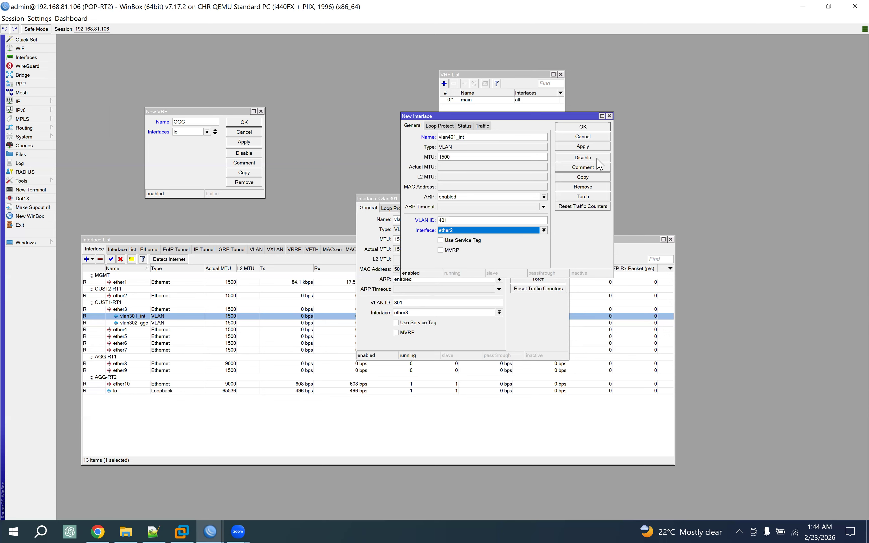
left_click(592, 146)
Step: Duplicate vlan401_int, name the copy vlan402_ggc, and try to save it on ether2
left_click(592, 177)
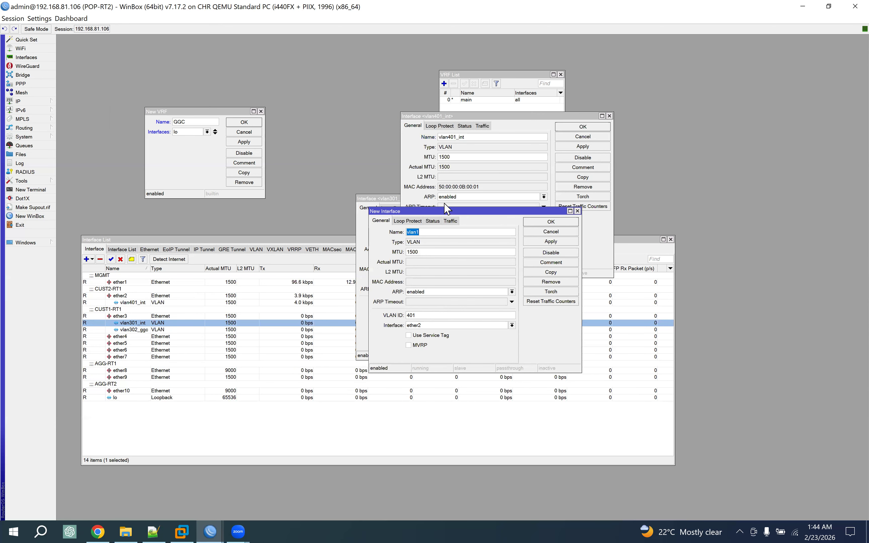
left_click_drag(433, 211, 602, 177)
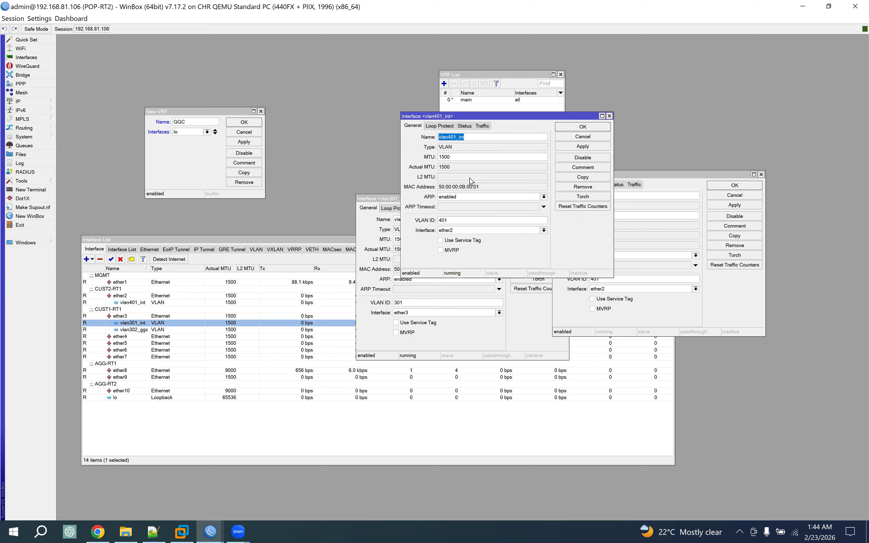
left_click(637, 198)
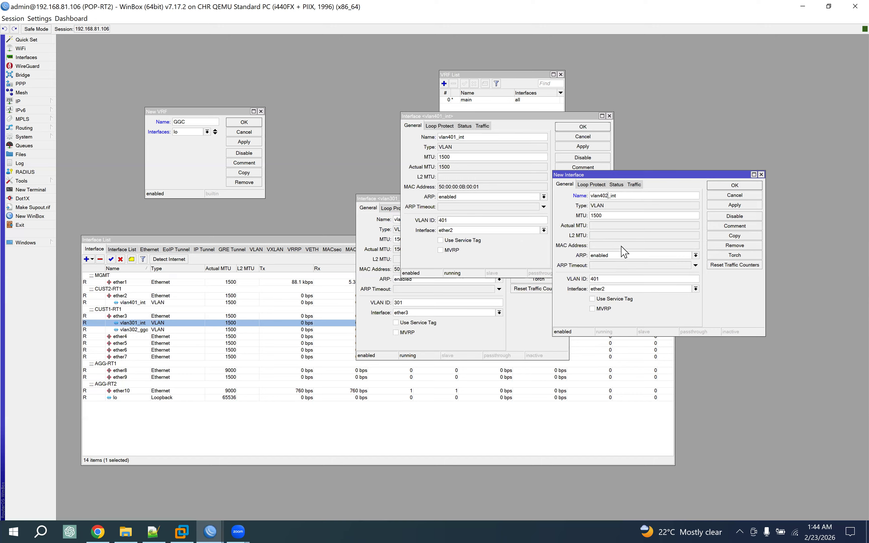
key("BackSpace")
type("ggc")
left_click(735, 185)
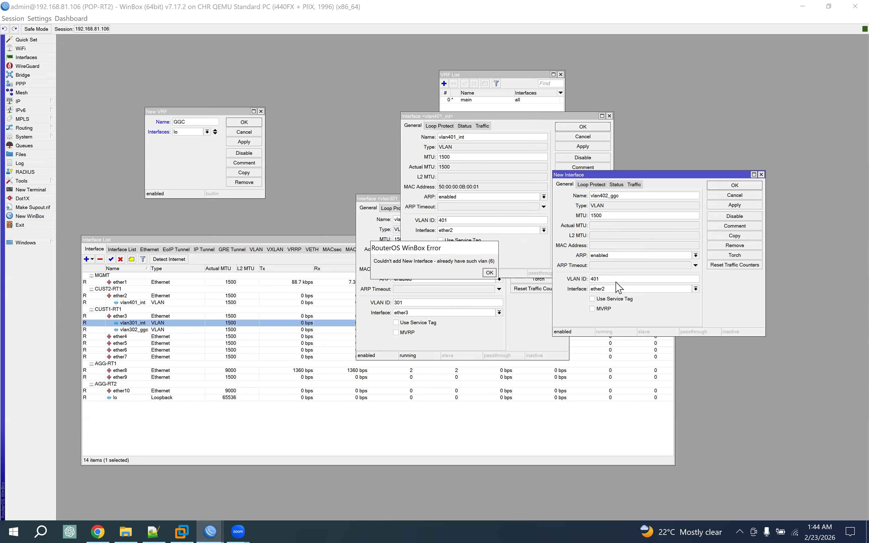
Step: Set vlan402_ggc's VLAN ID to 402, save it, and close the remaining interface property windows
left_click(489, 273)
left_click(607, 278)
key("BackSpace")
type("2")
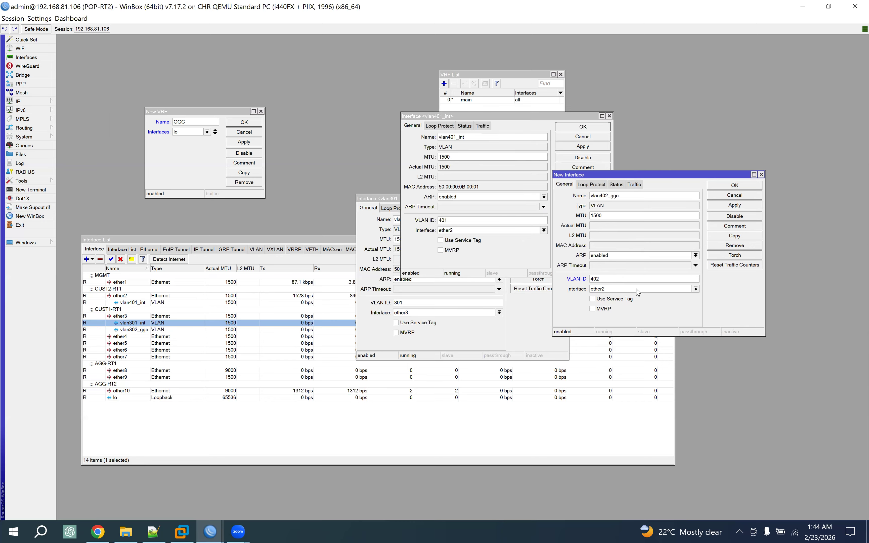
left_click(734, 185)
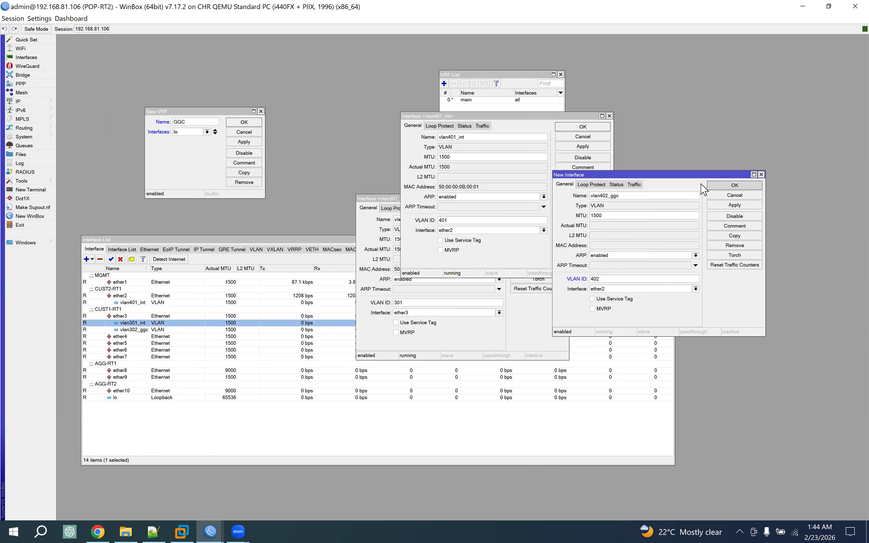
left_click(588, 130)
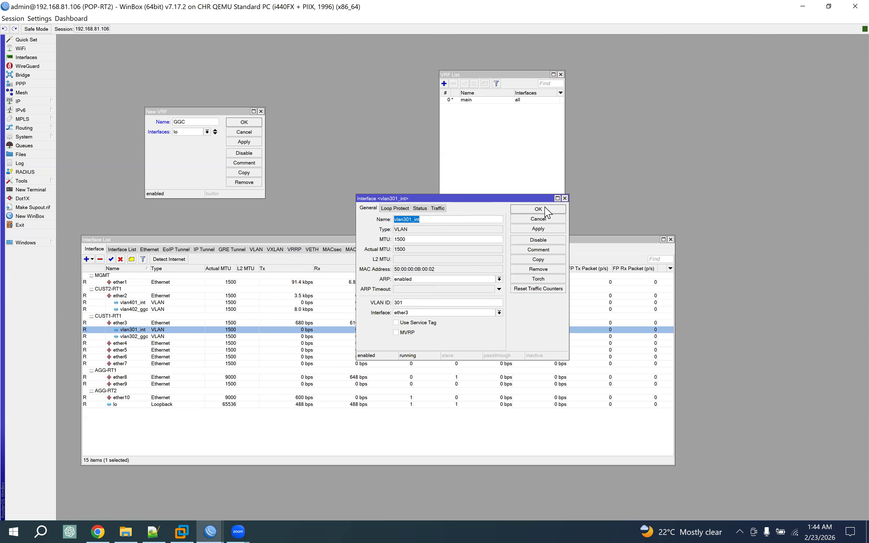
left_click(538, 209)
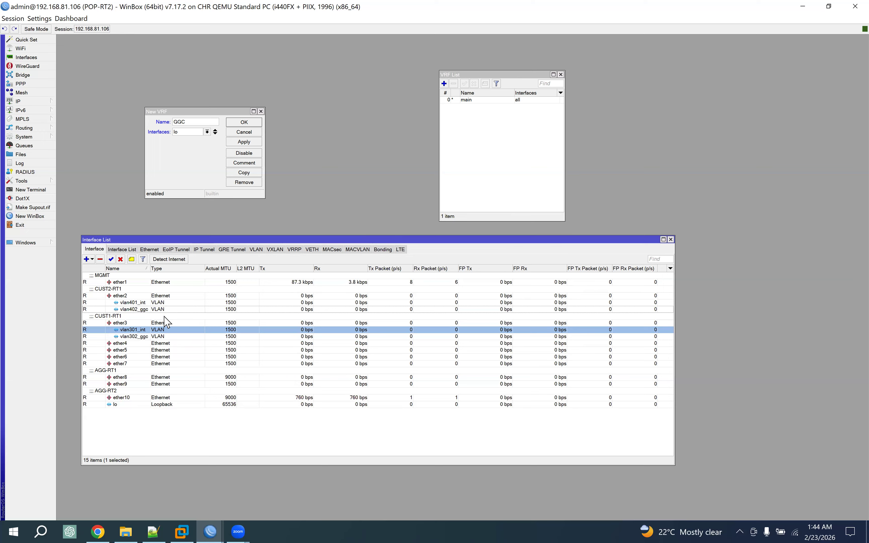
Step: Assign vlan302_ggc and vlan402_ggc to the GGC VRF, save it, and widen the VRF list to show its interfaces
left_click(207, 133)
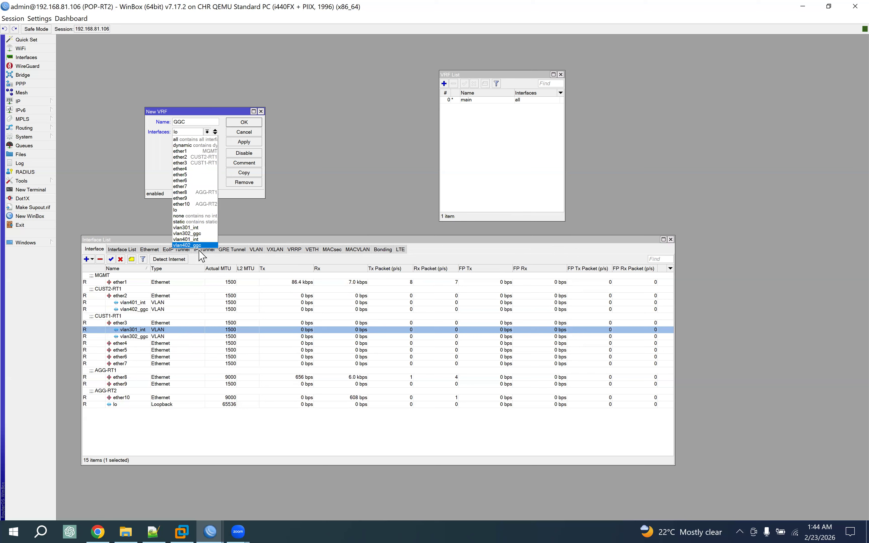
left_click(197, 233)
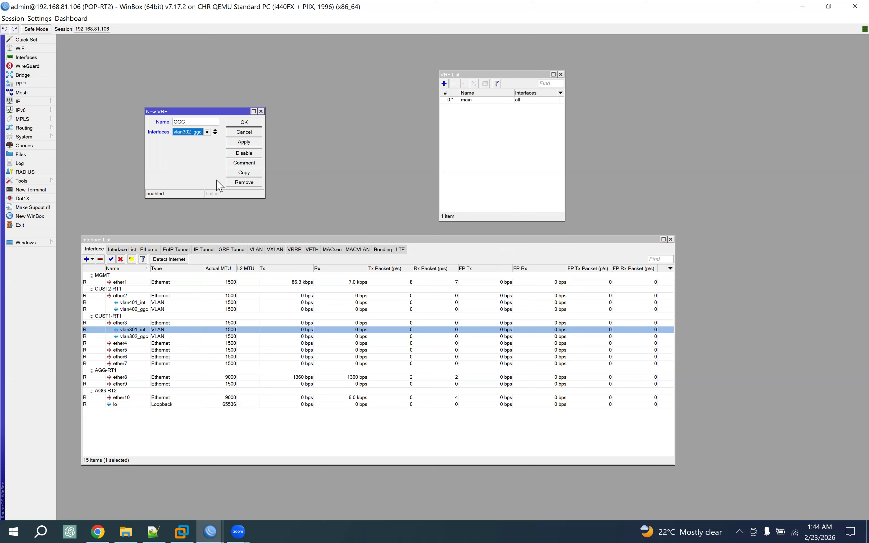
left_click(215, 133)
left_click(216, 142)
left_click(197, 255)
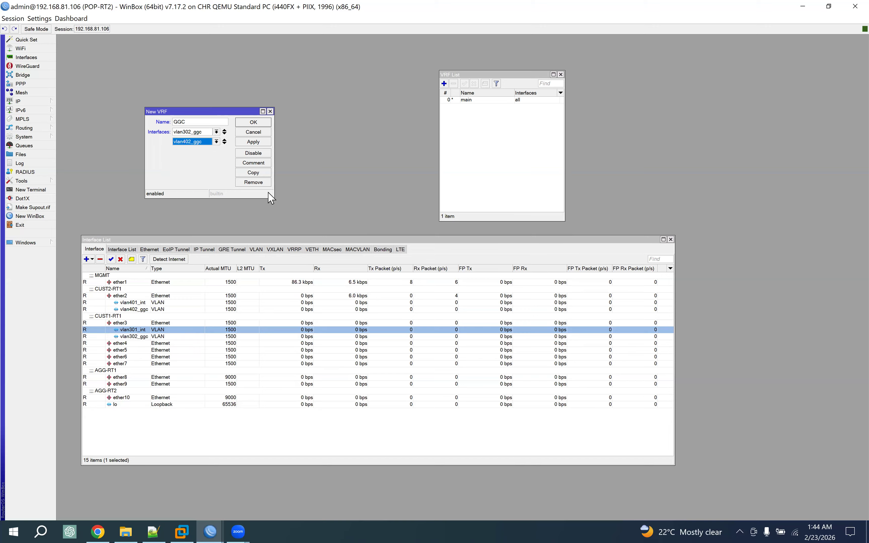
left_click(253, 142)
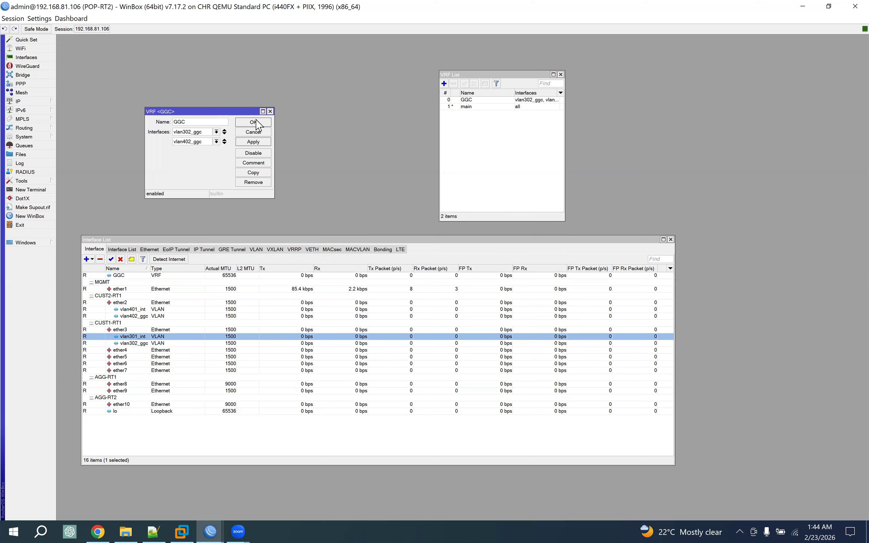
left_click(254, 122)
left_click_drag(564, 104, 664, 101)
left_click_drag(560, 93, 594, 92)
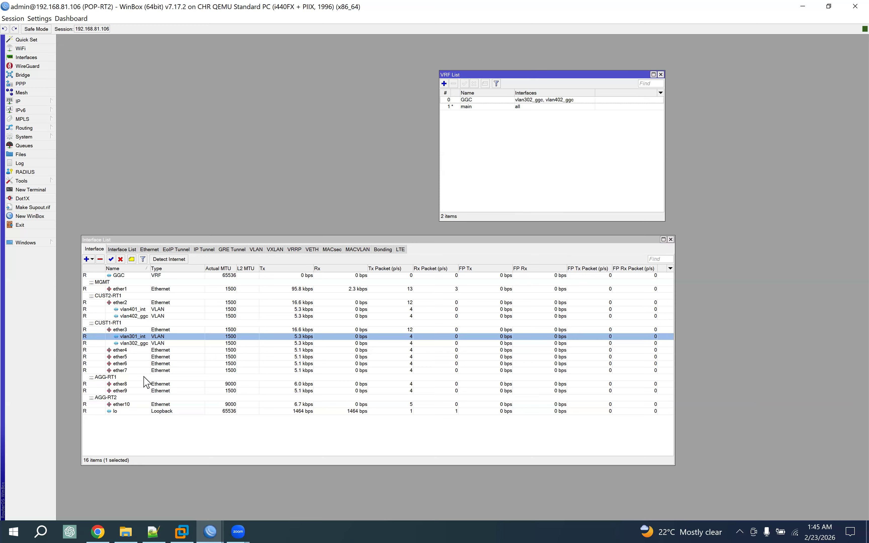
Step: Open the IP address list and move the CUST2-RT1 address 172.25.4.13/30 to interface vlan401_int
left_click(37, 102)
left_click(72, 111)
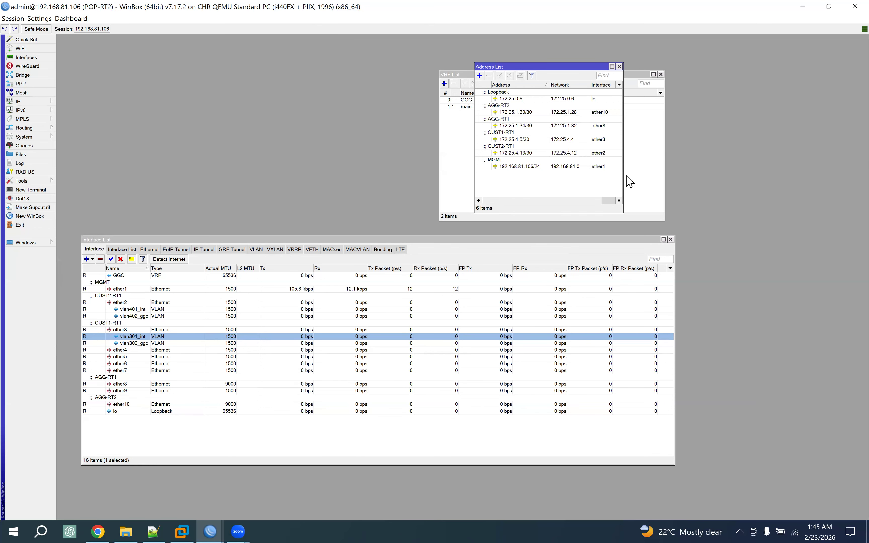
left_click_drag(504, 65, 215, 53)
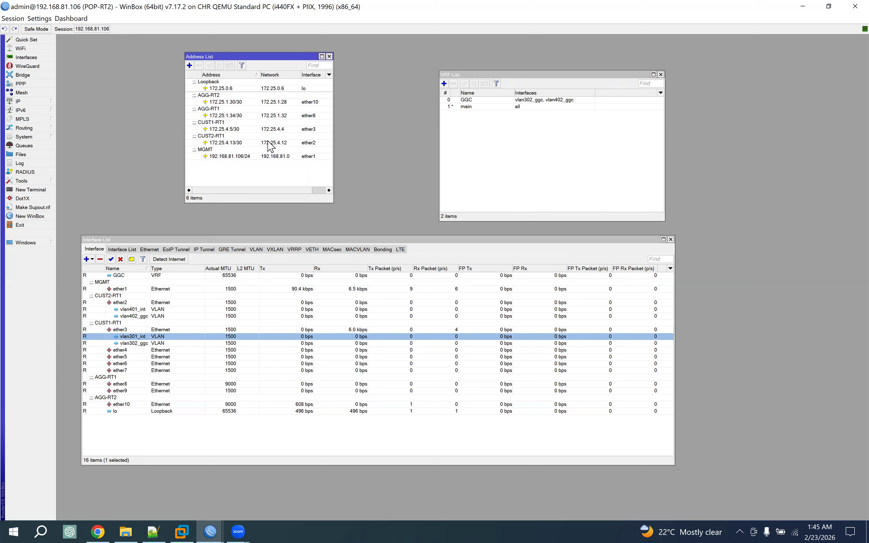
double_click(271, 143)
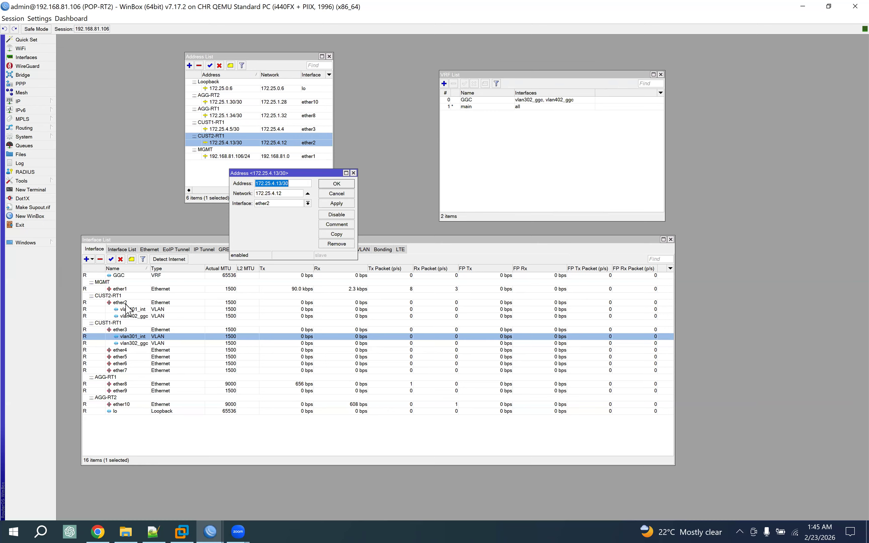
left_click(305, 204)
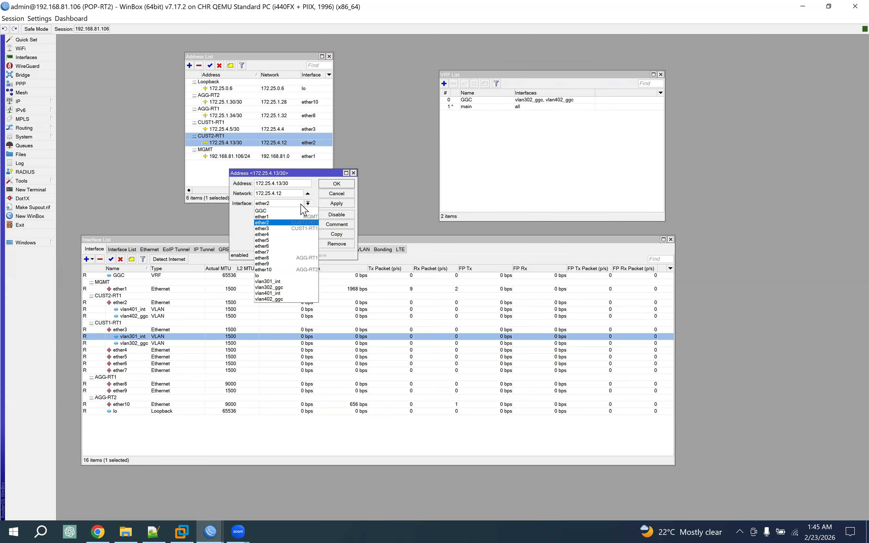
left_click(276, 293)
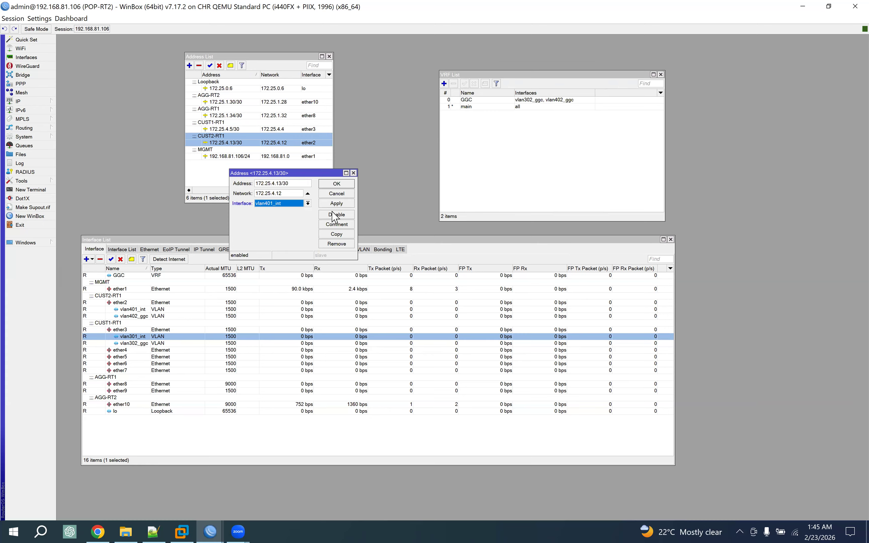
left_click(344, 185)
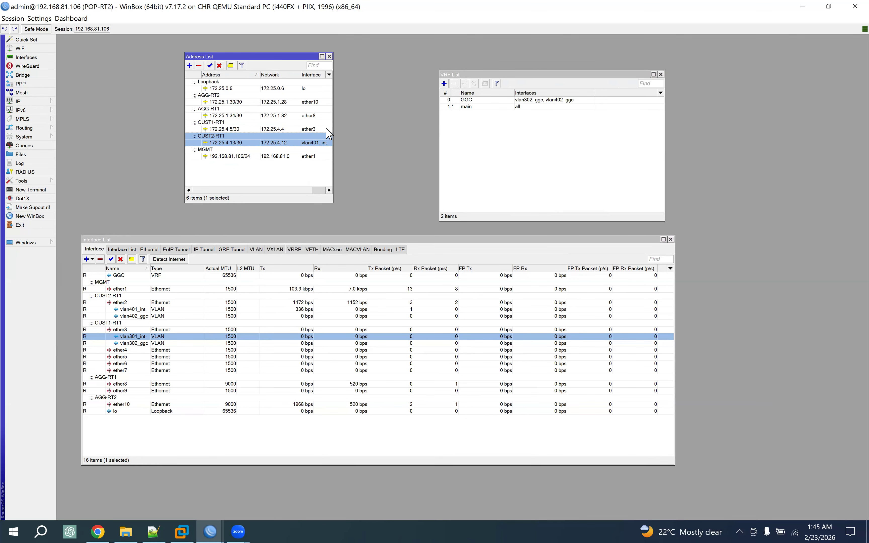
Step: Move the CUST1-RT1 address 172.25.4.5/30 to interface vlan301_int and close the address list
left_click_drag(331, 128, 386, 128)
double_click(310, 128)
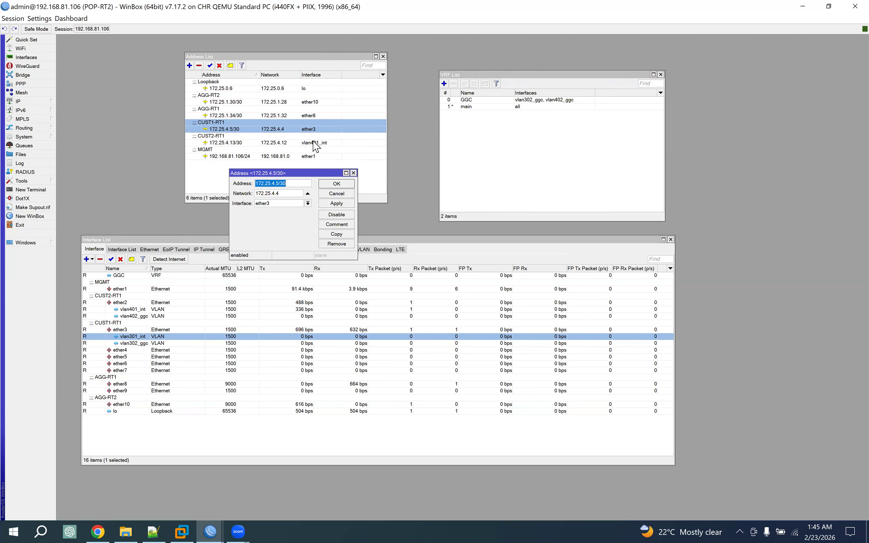
left_click(308, 203)
left_click(276, 280)
left_click(337, 184)
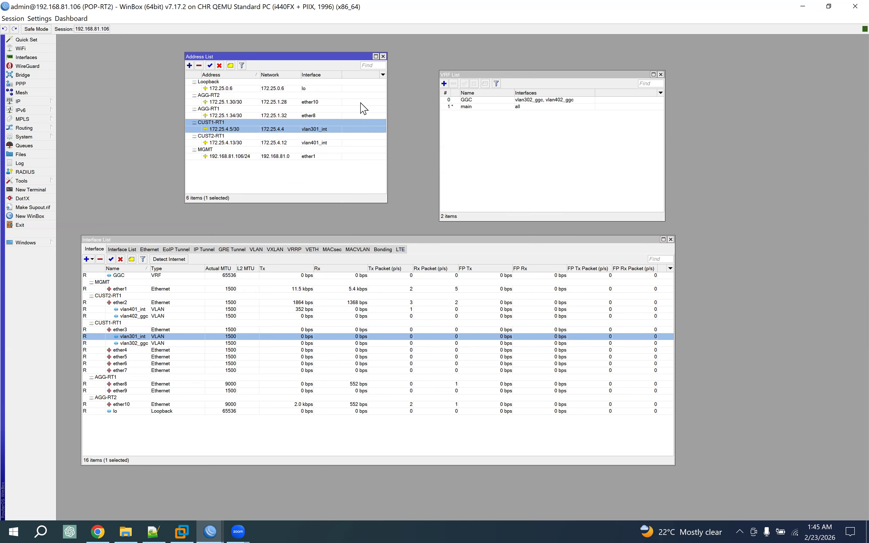
left_click(382, 57)
Step: Switch to Chrome and review the PE1 router's LDP, BGP VPN and BGP connection commands in the MikroTik VRF documentation
left_click(521, 100)
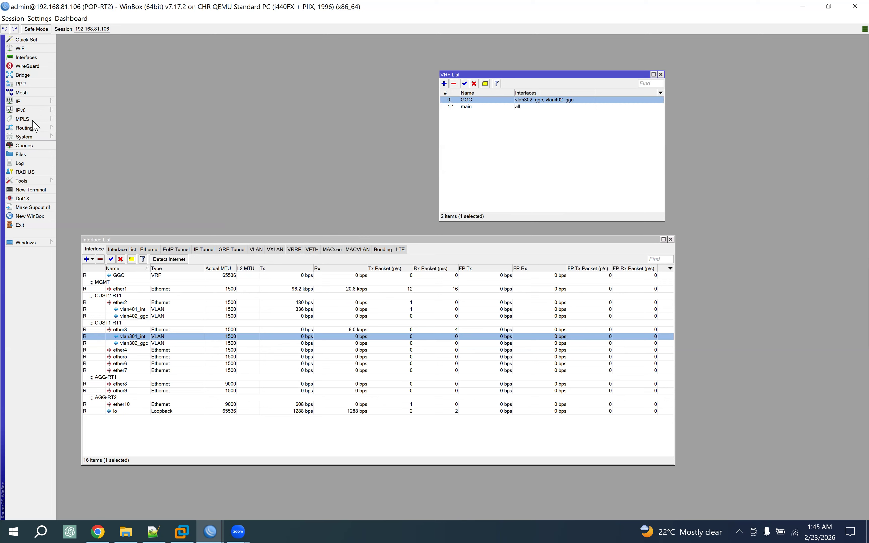
left_click(98, 531)
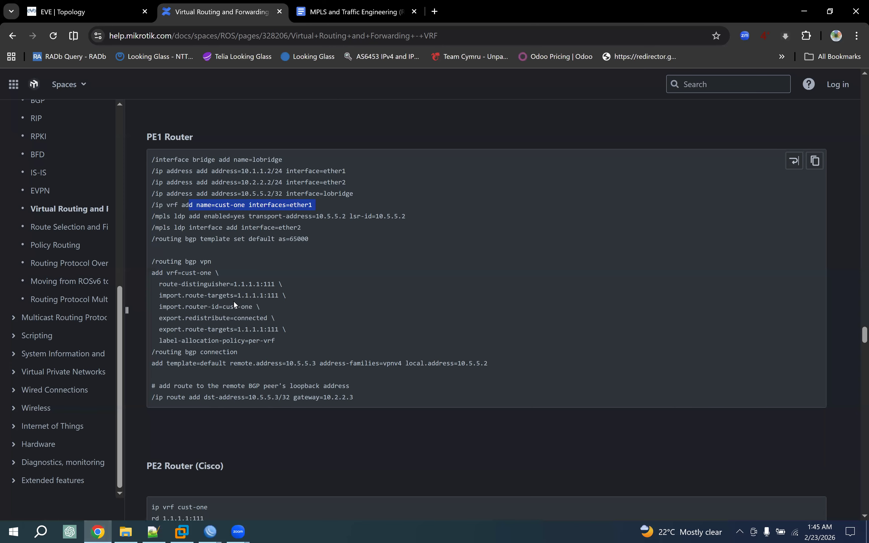
left_click(210, 220)
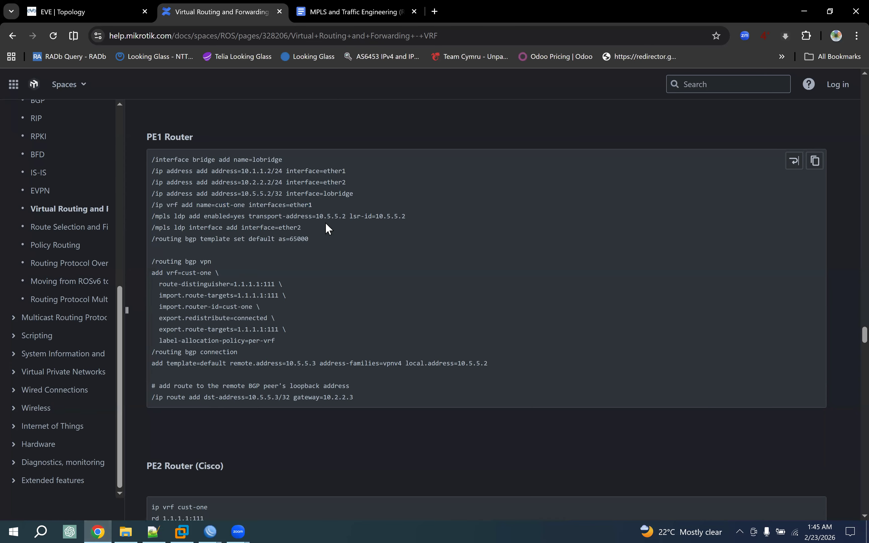
left_click_drag(325, 223, 332, 235)
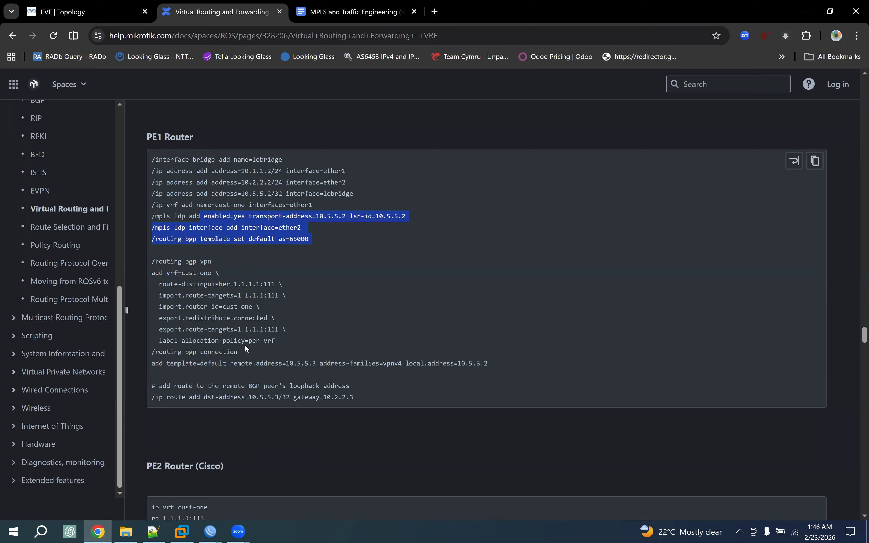
left_click_drag(208, 354, 450, 378)
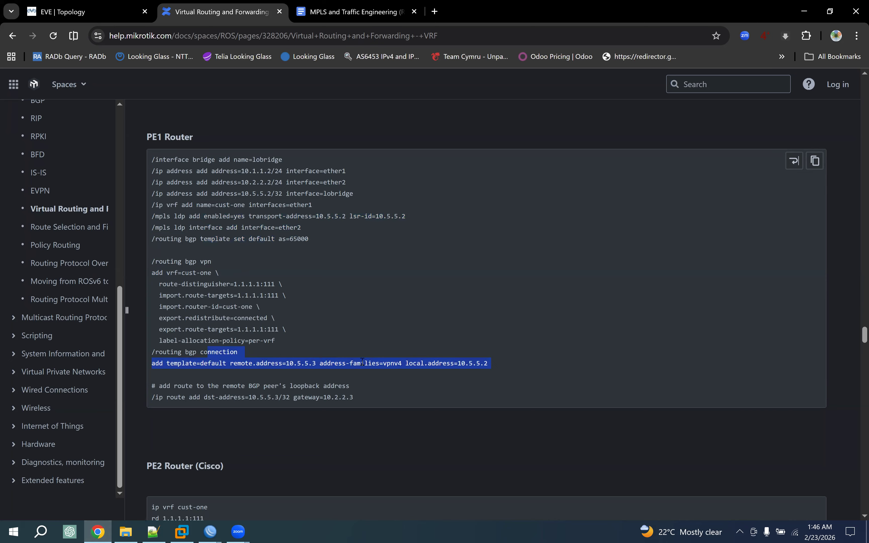
left_click_drag(193, 266, 291, 345)
Step: Return to the POP-RT2 session in WinBox and close its VRF list and interface list
left_click(212, 532)
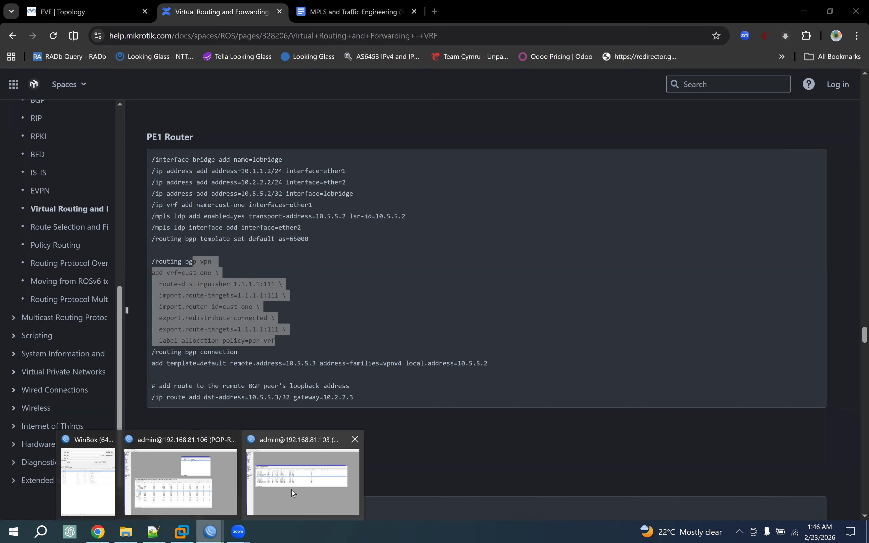
left_click(201, 488)
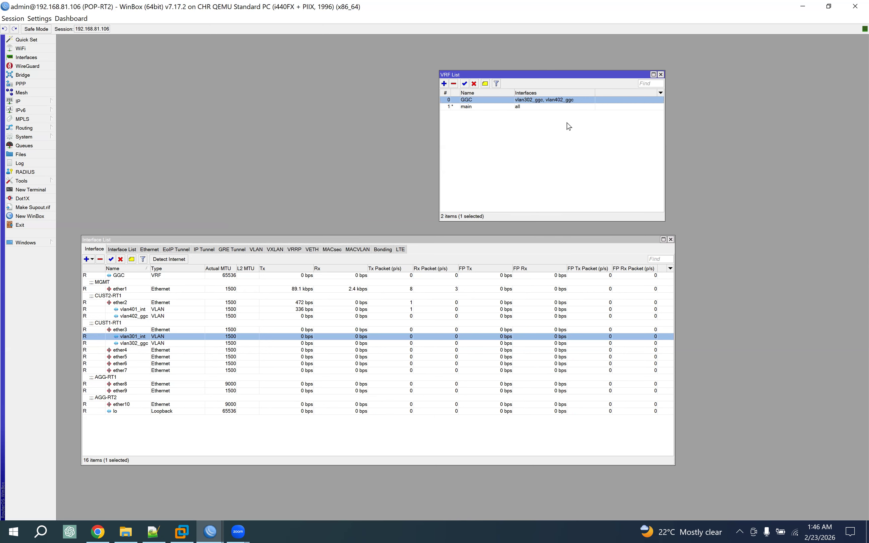
left_click(660, 74)
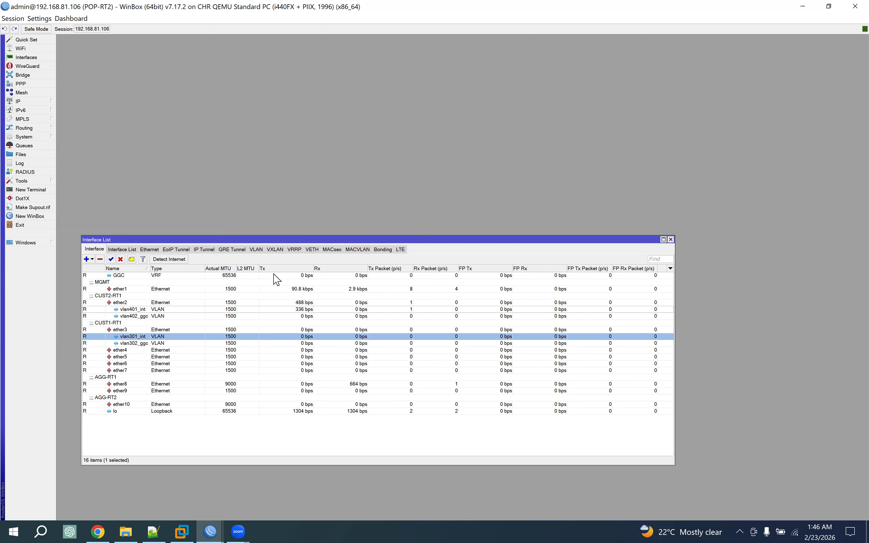
left_click(670, 239)
Step: Open POP-RT2's BGP settings, check the configured connections, and start a new BGP VPN entry
left_click(35, 128)
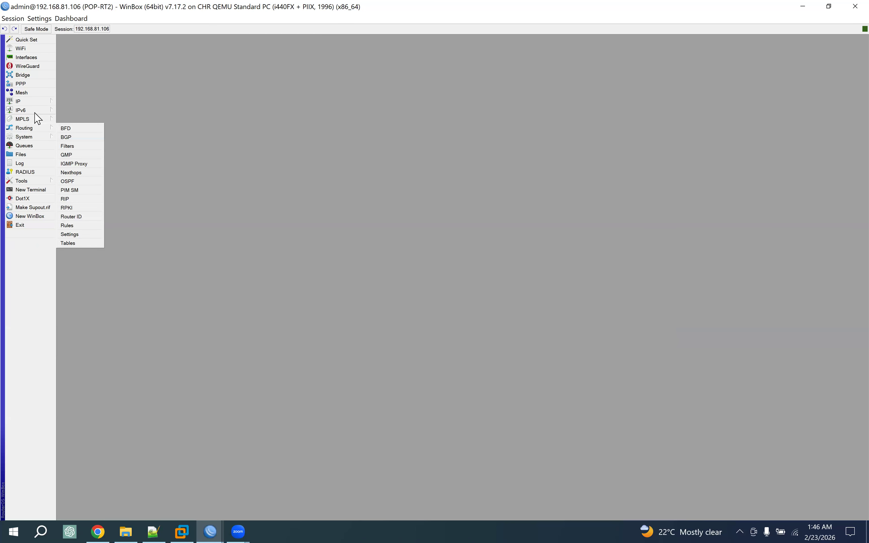
left_click(35, 111)
left_click(40, 123)
left_click(39, 130)
left_click(72, 136)
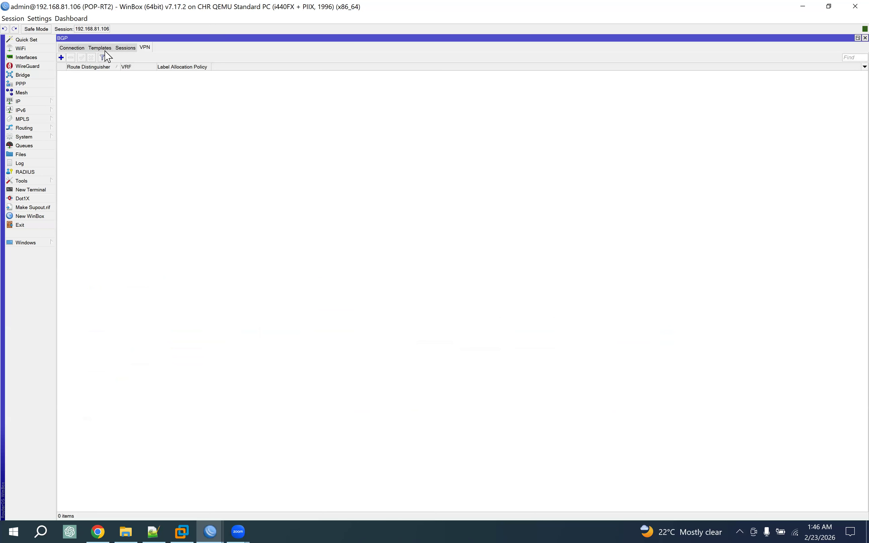
left_click(76, 47)
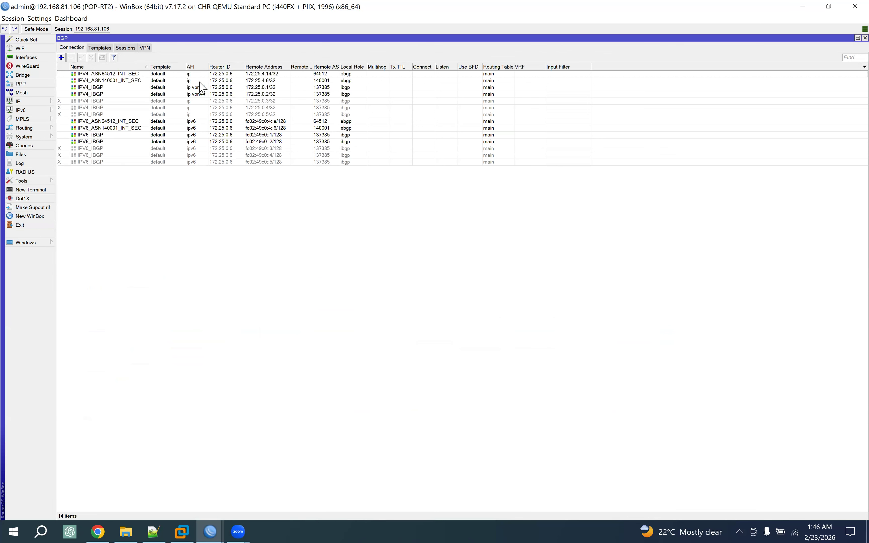
left_click(144, 50)
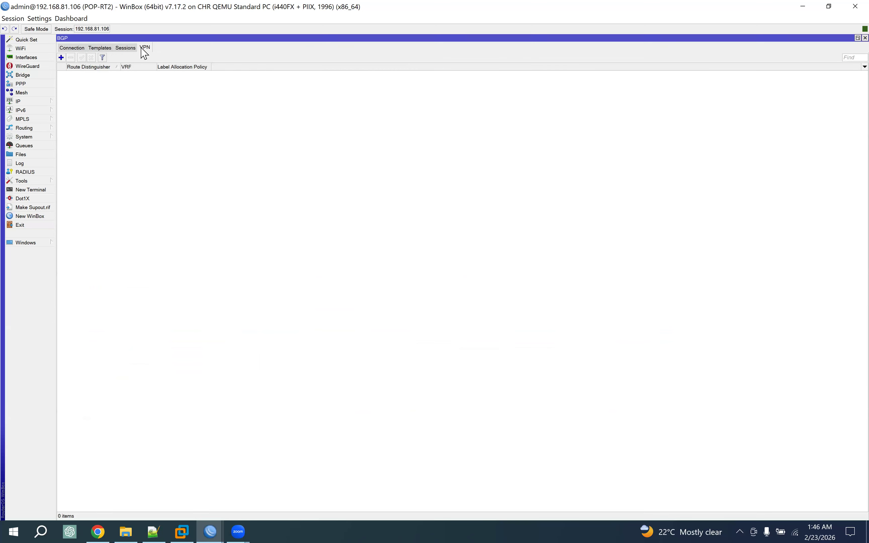
left_click(62, 58)
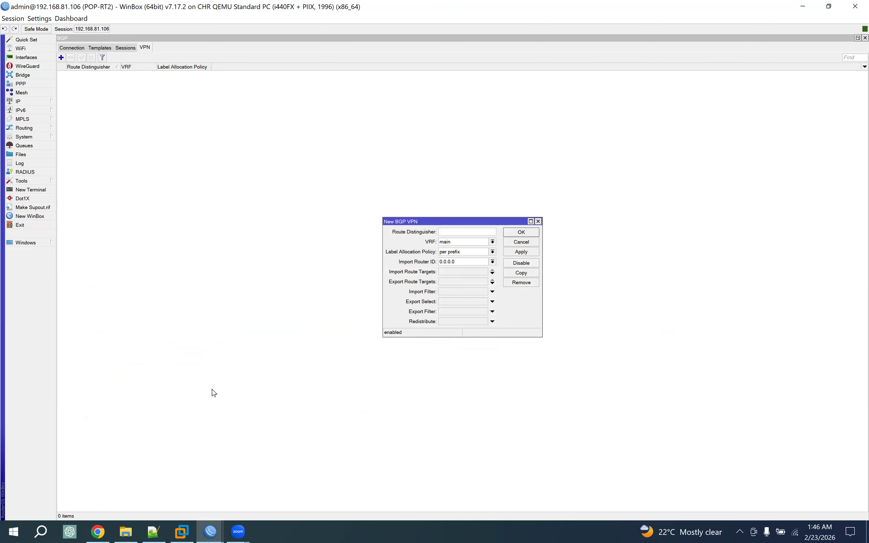
Step: Switch to the POP-RT1 session and examine the route distinguisher and route targets of its GGC BGP VPN entry
left_click(209, 529)
left_click(313, 486)
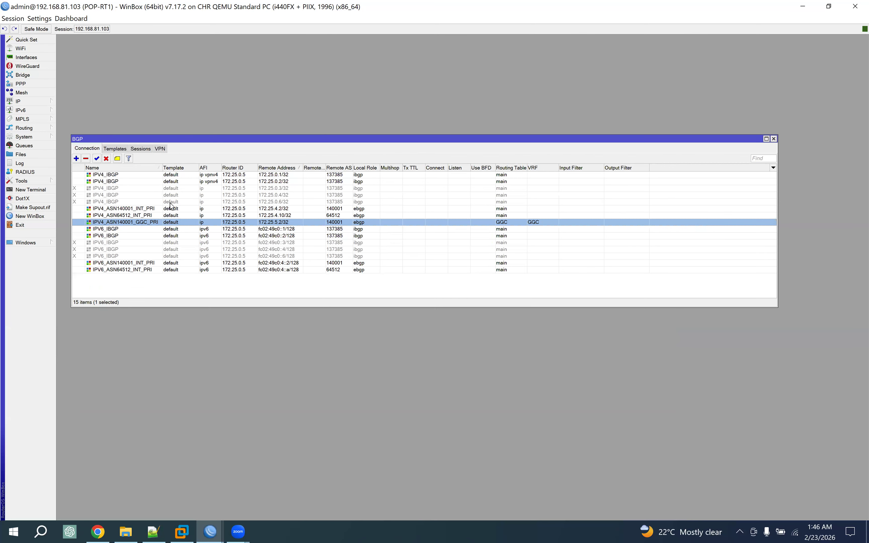
left_click(161, 149)
double_click(119, 175)
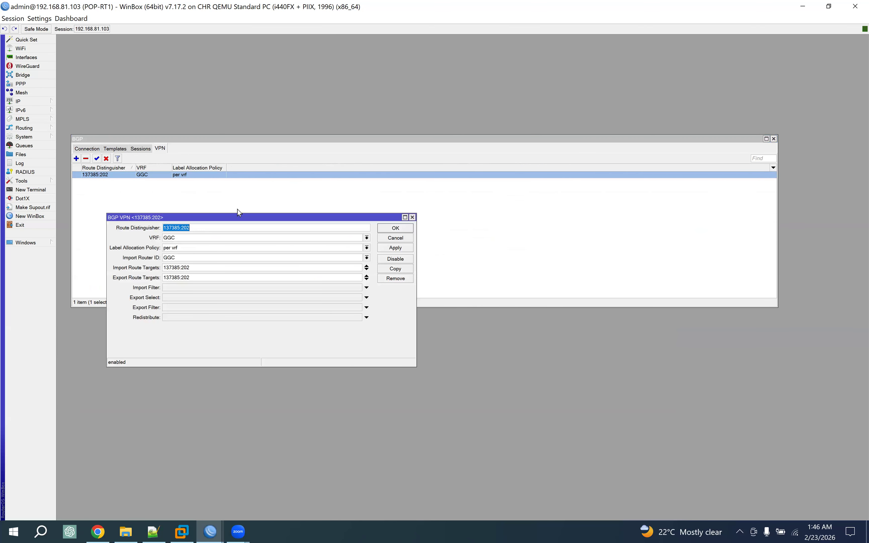
left_click_drag(234, 220, 246, 83)
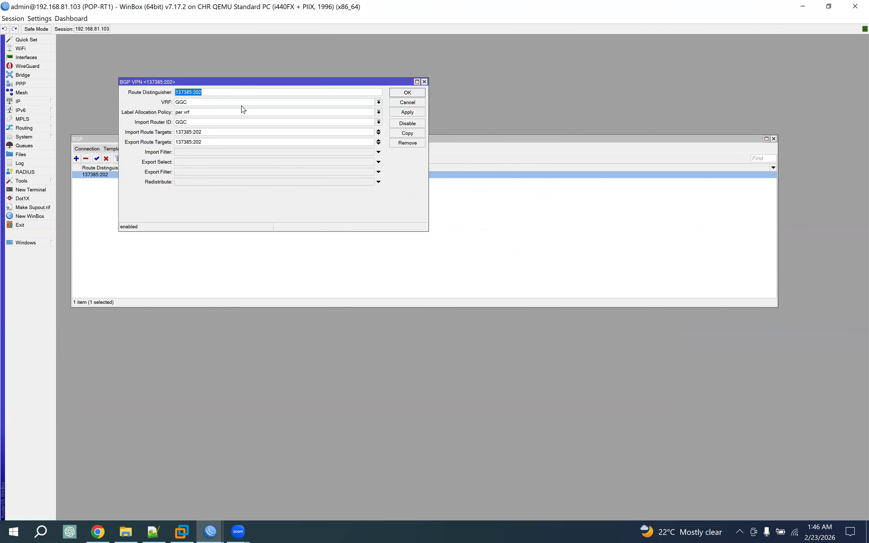
left_click(225, 91)
double_click(188, 133)
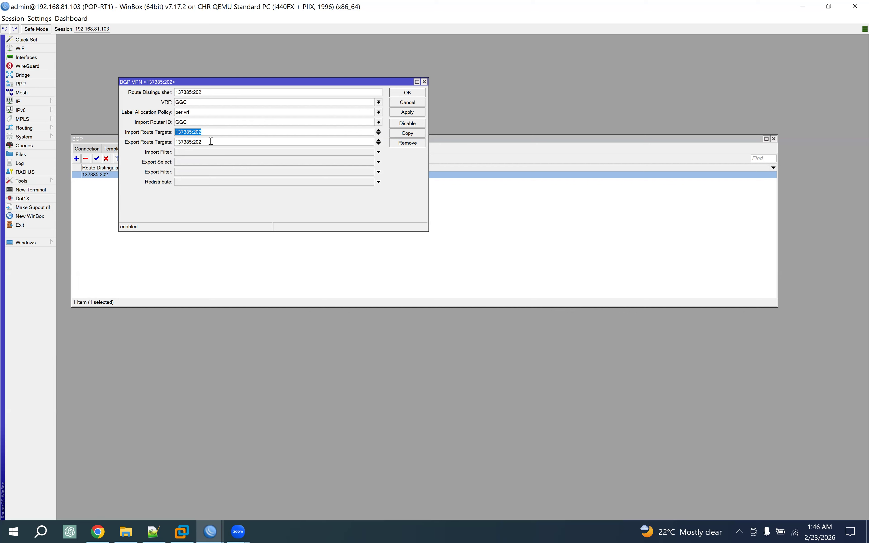
left_click_drag(211, 141, 122, 146)
Step: Copy route distinguisher 137385:202 from POP-RT1 into POP-RT2's new BGP VPN entry, and reposition and enlarge that entry's window
left_click_drag(208, 92, 126, 93)
key("ctrl+c")
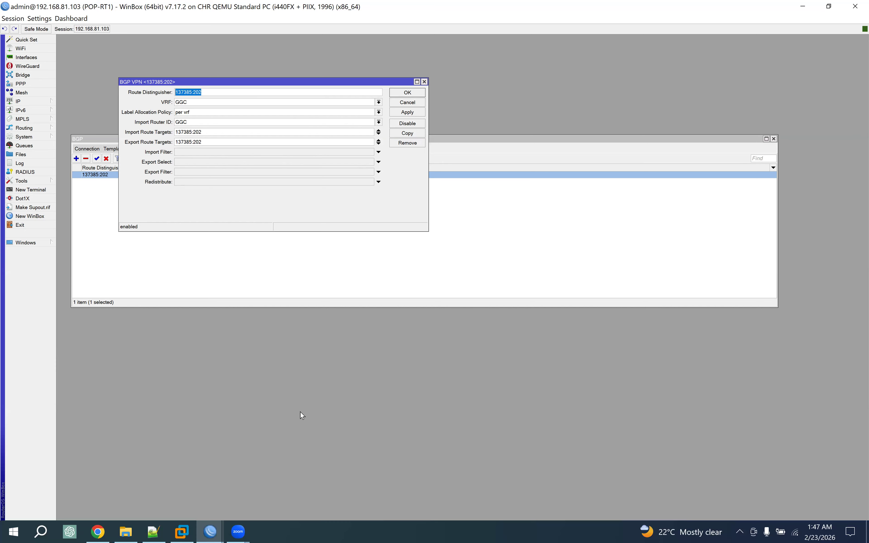
left_click(194, 478)
key("ctrl+v")
left_click_drag(467, 222, 228, 141)
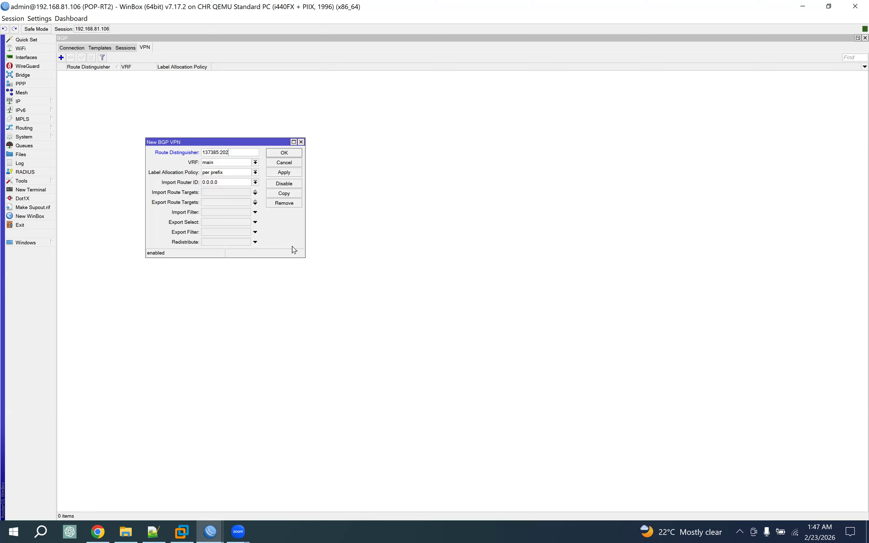
left_click_drag(372, 273, 402, 280)
Step: Check the documentation, copy route target 137385:202 from POP-RT1, and enter it as POP-RT2's import and export route targets
left_click(97, 531)
left_click(812, 159)
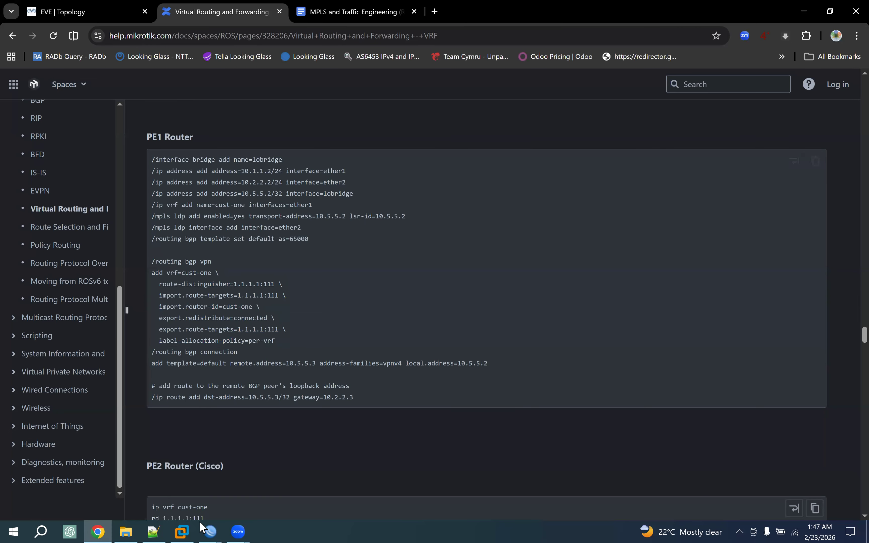
mouse_move(209, 531)
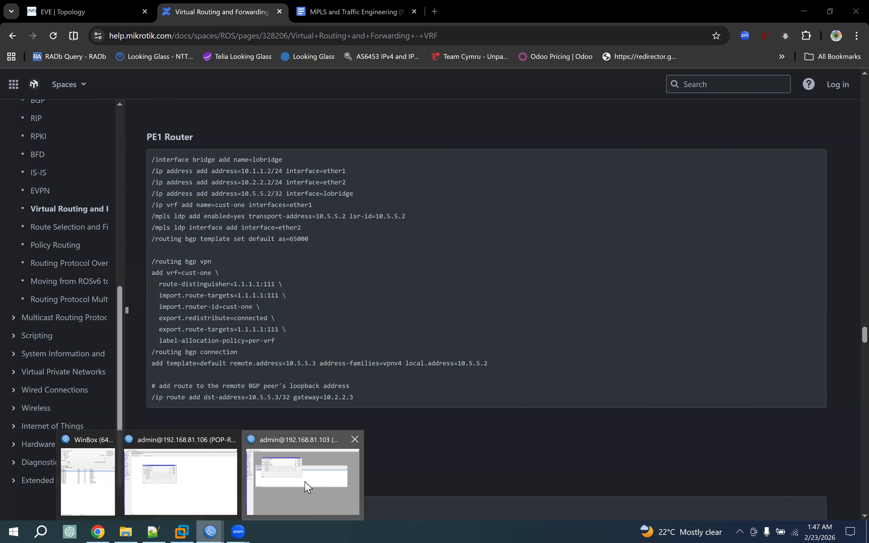
left_click(268, 492)
left_click_drag(214, 132, 141, 133)
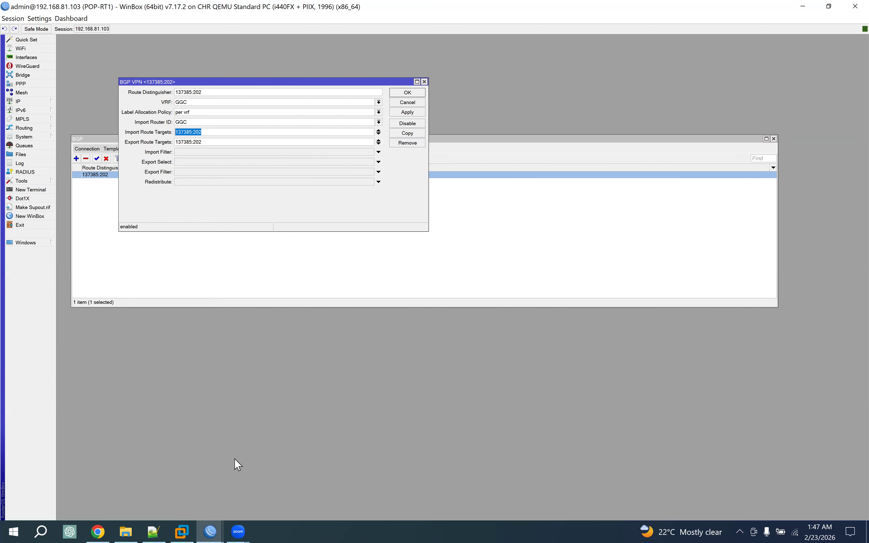
left_click(169, 487)
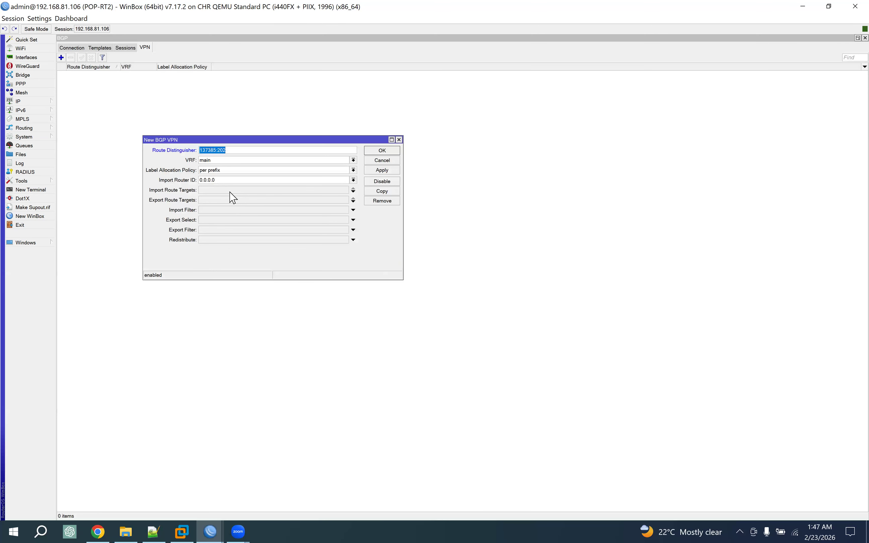
left_click(218, 190)
key("ctrl+v")
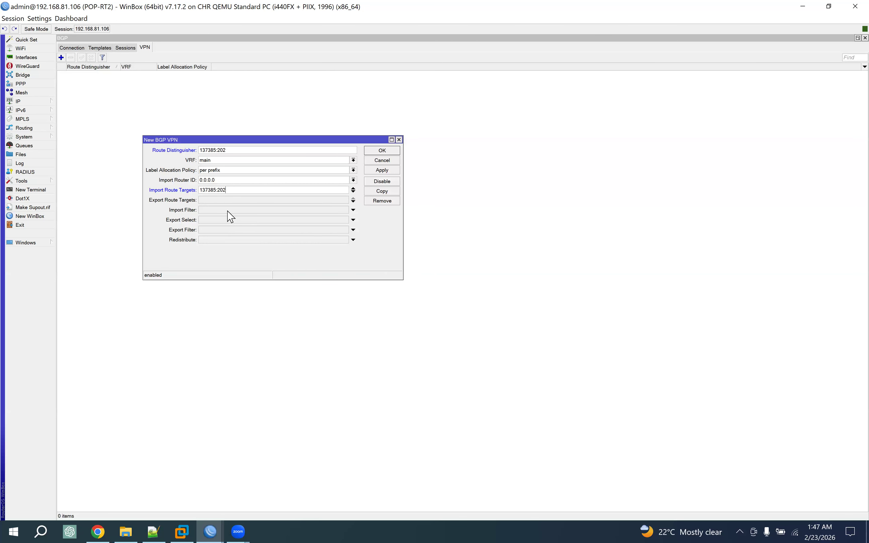
left_click(217, 200)
key("ctrl+v")
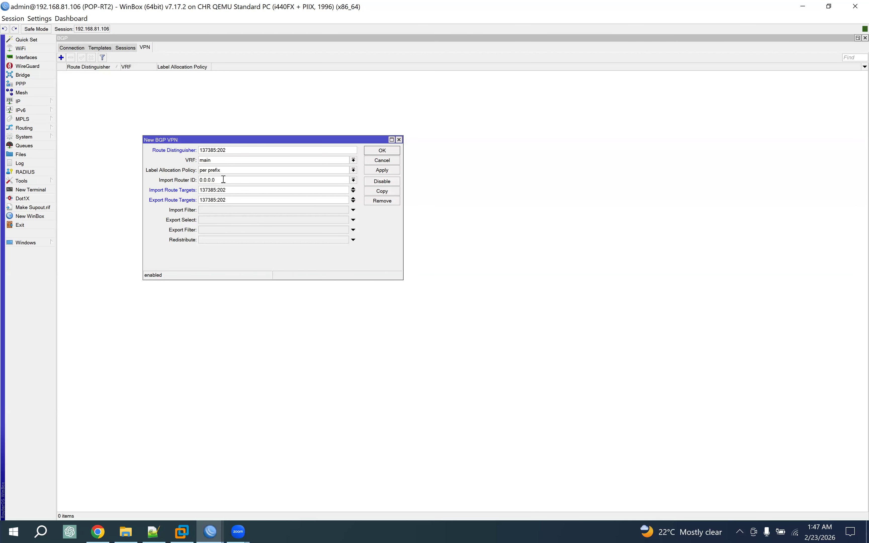
Step: Set the BGP VPN's import router ID to GGC, label allocation policy to per vrf and VRF to GGC, and save it
left_click(353, 180)
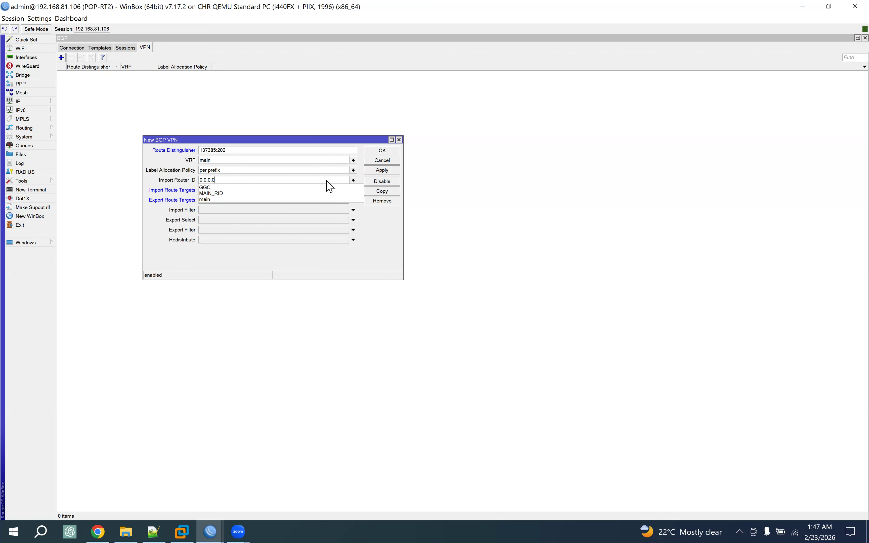
left_click(220, 187)
left_click(227, 172)
left_click(218, 181)
left_click(220, 160)
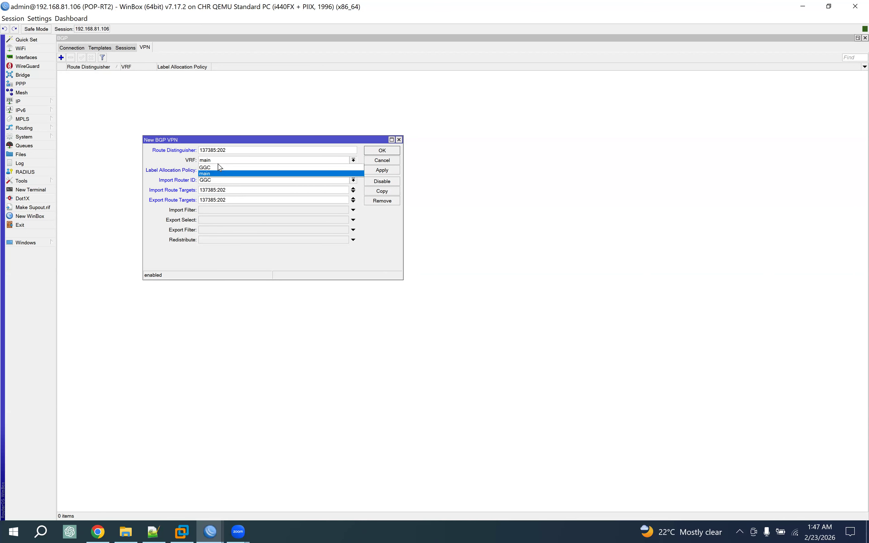
left_click(214, 168)
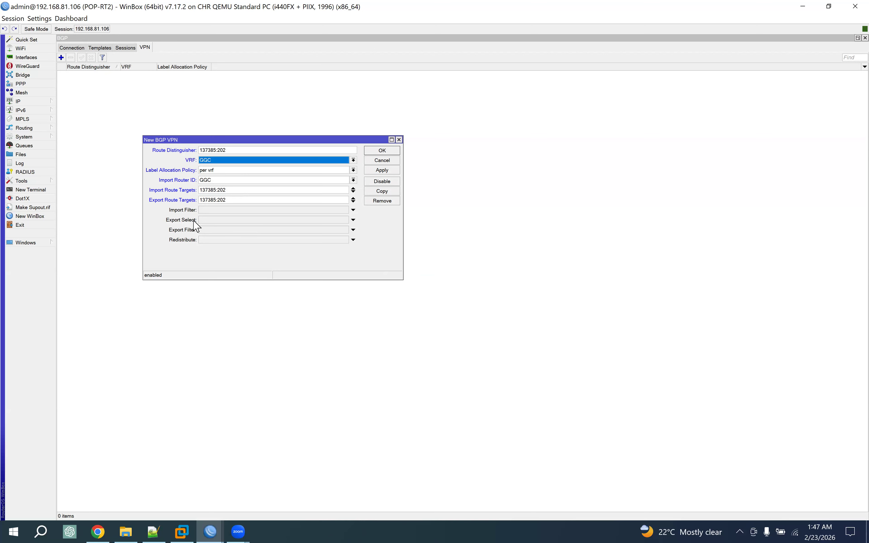
left_click(386, 170)
left_click(385, 151)
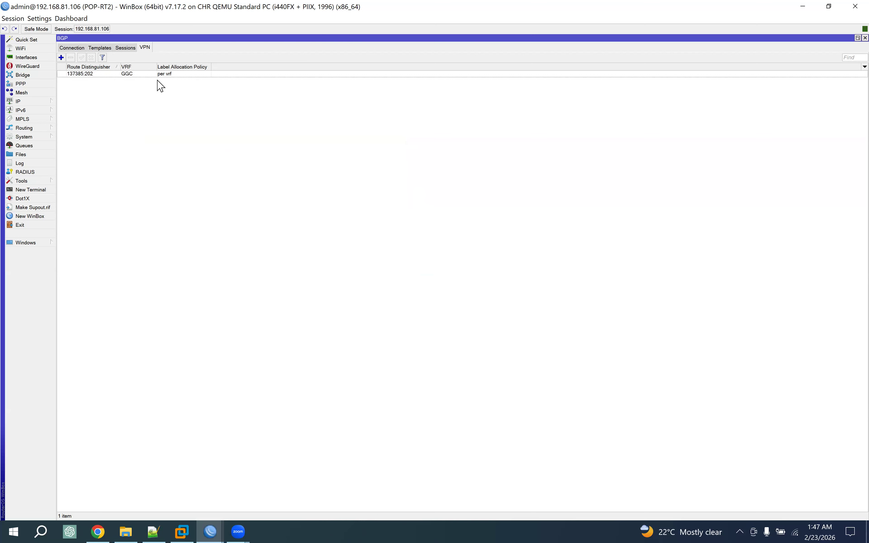
Step: Close POP-RT1's BGP VPN entry without changes and return to the POP-RT2 session
left_click(148, 74)
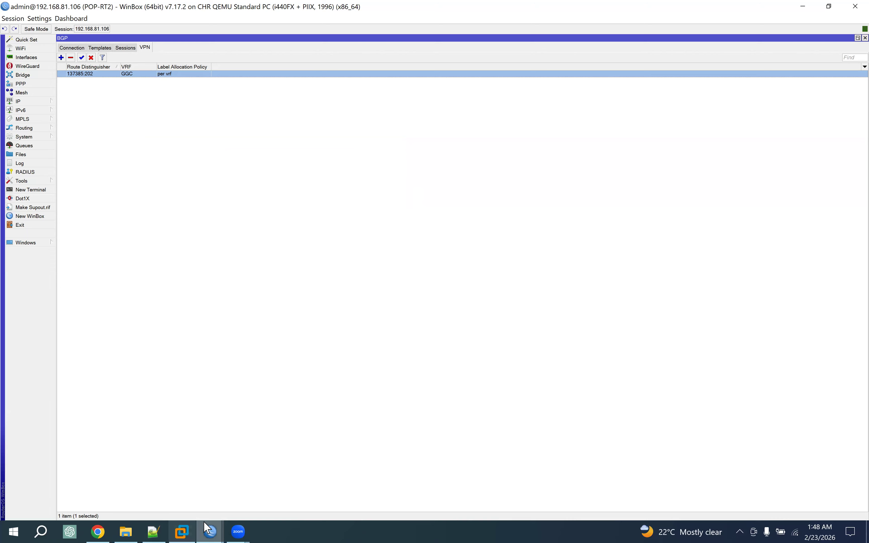
mouse_move(208, 522)
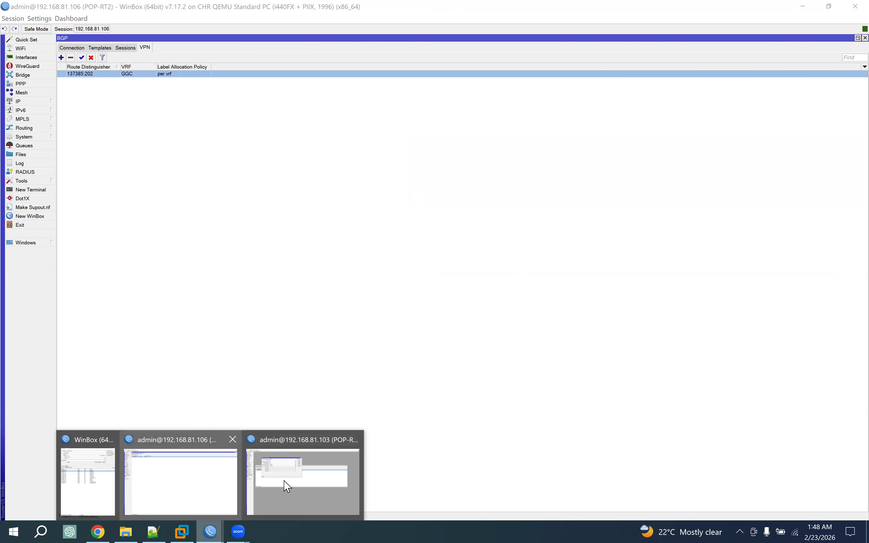
left_click(308, 488)
left_click(409, 102)
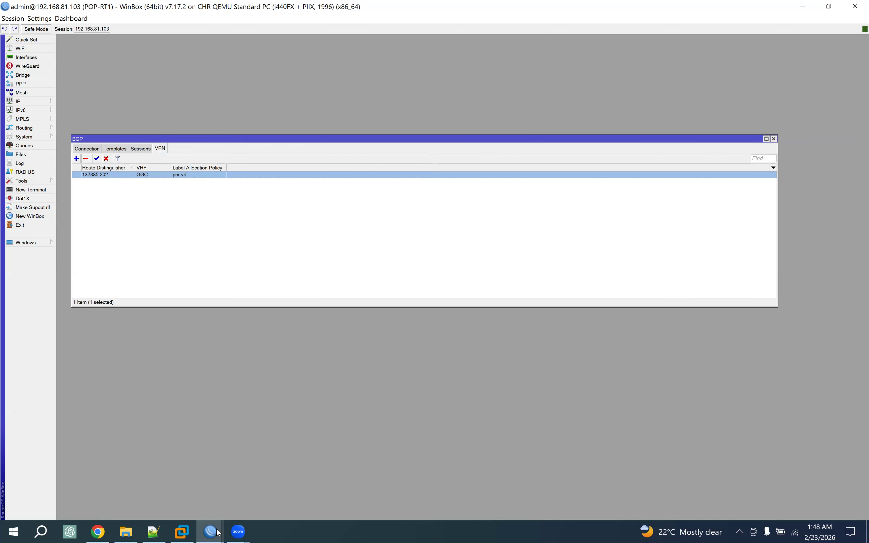
left_click(211, 530)
left_click(163, 478)
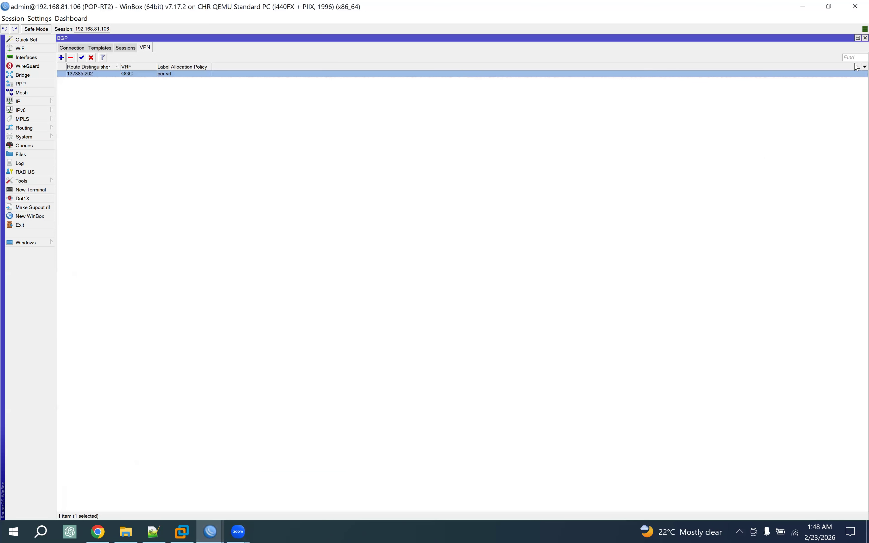
Step: Close POP-RT2's BGP window and open its IP address list
left_click(866, 37)
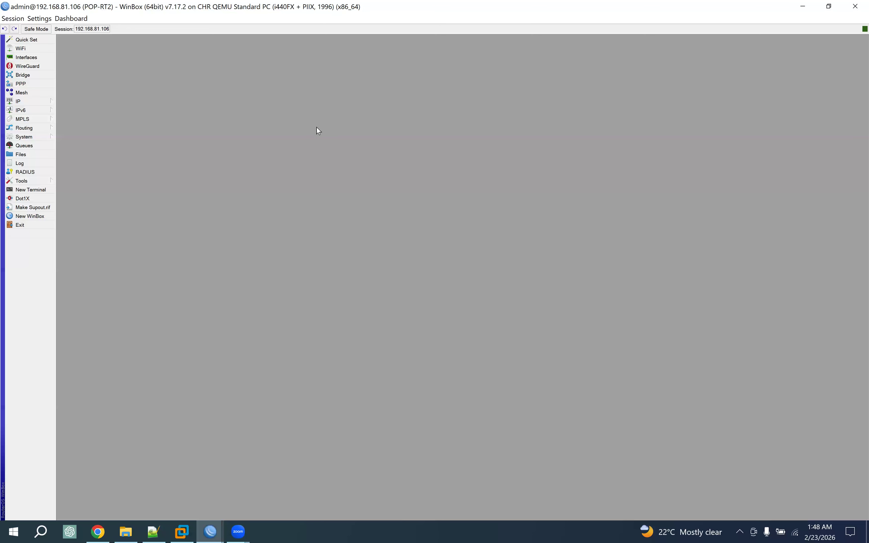
left_click(38, 103)
left_click(73, 112)
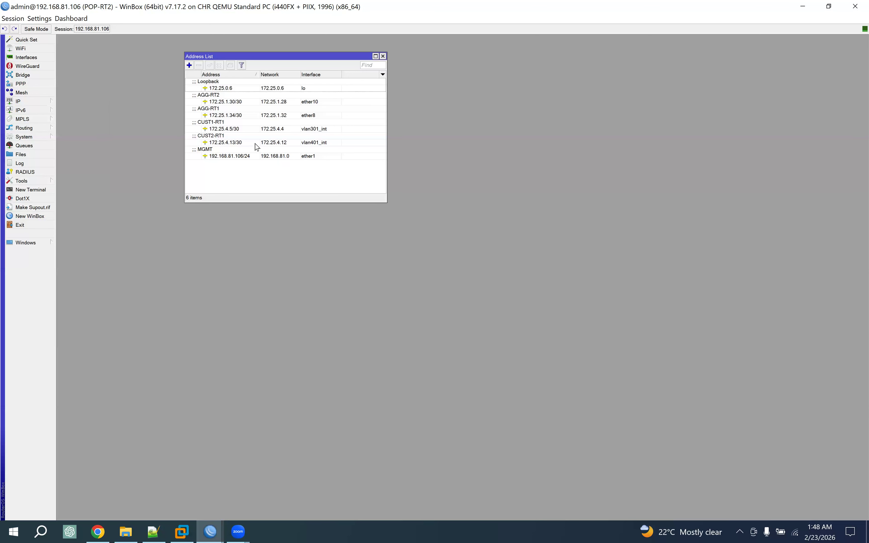
Step: Switch to the POP-RT1 session, show its BGP connections, and open its IP address list to check the vlan102_ggc entry
left_click_drag(252, 58, 140, 75)
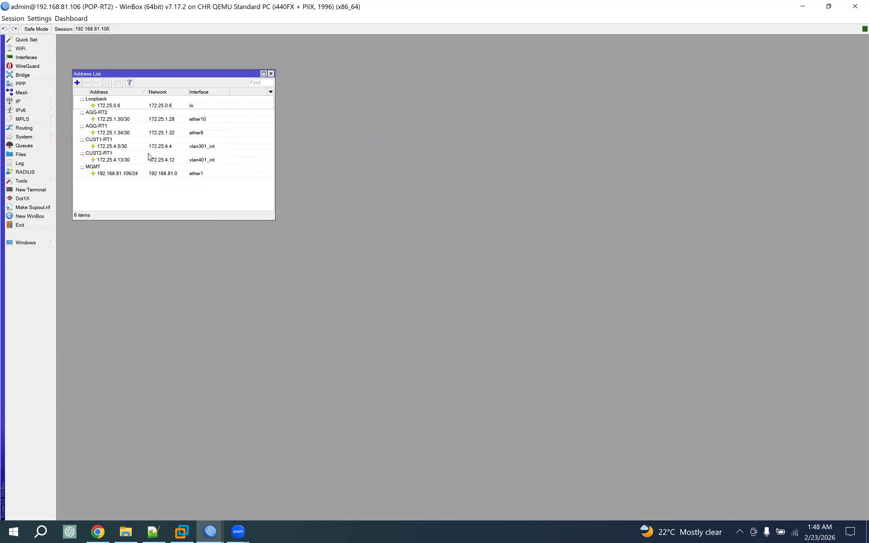
mouse_move(212, 530)
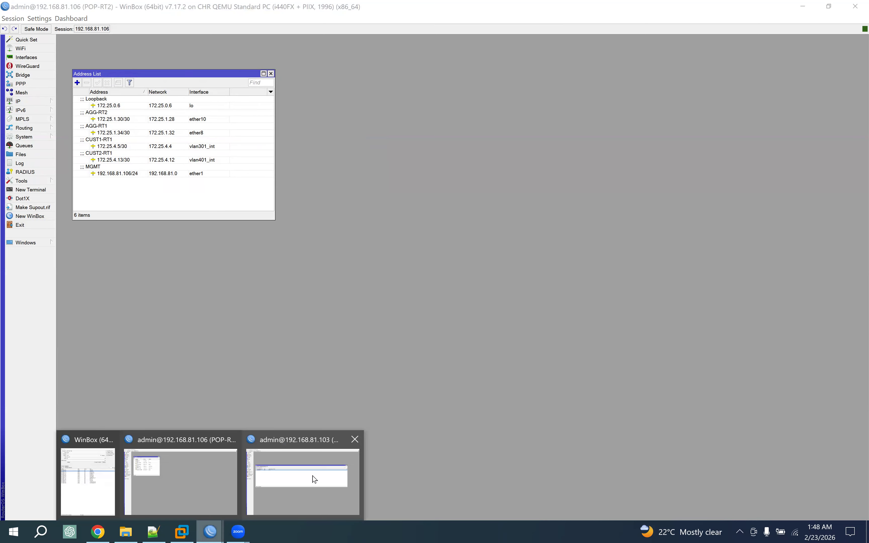
left_click(305, 471)
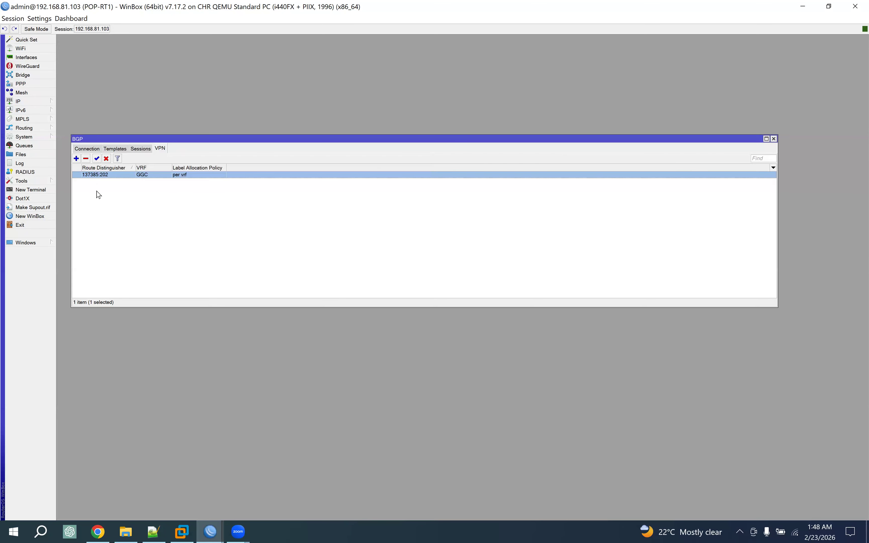
left_click(87, 149)
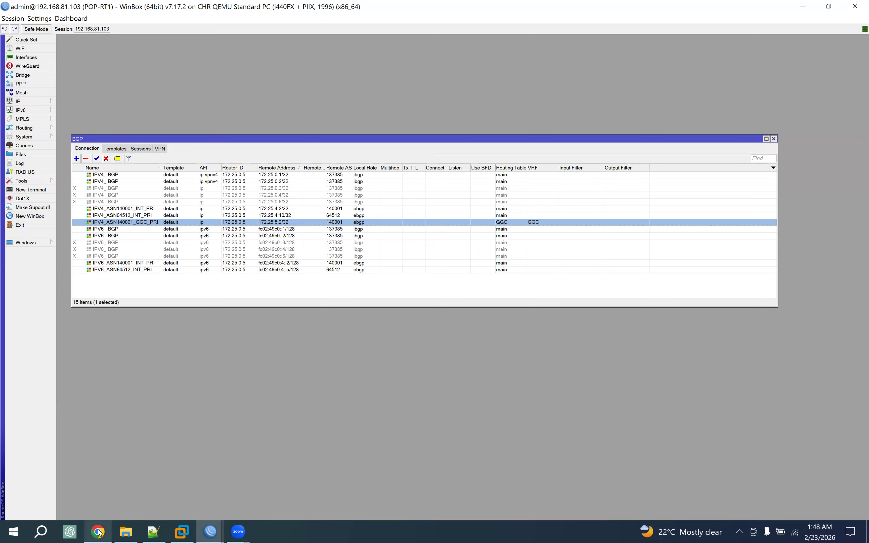
left_click(49, 101)
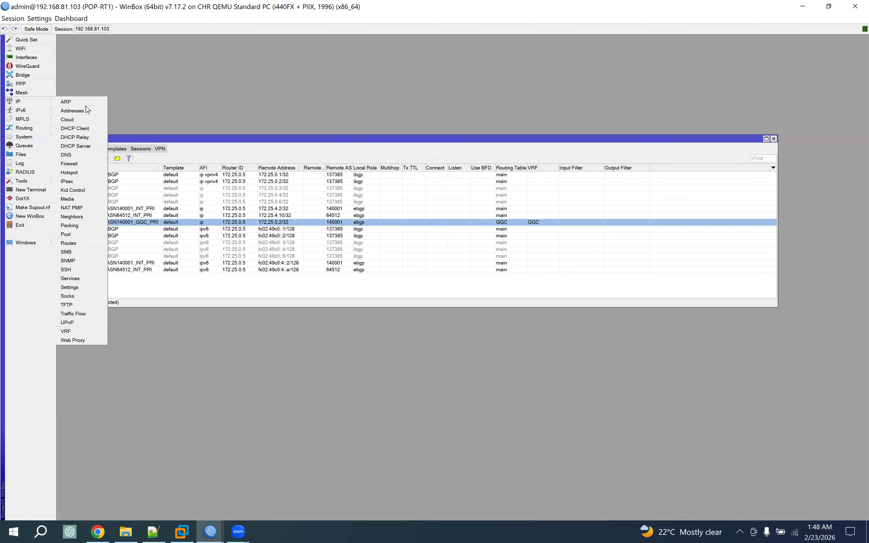
left_click(87, 110)
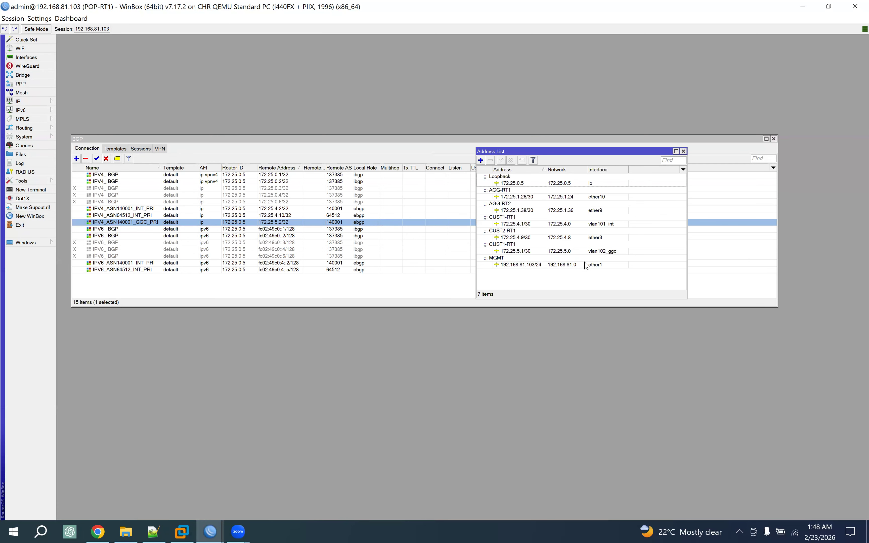
left_click(606, 251)
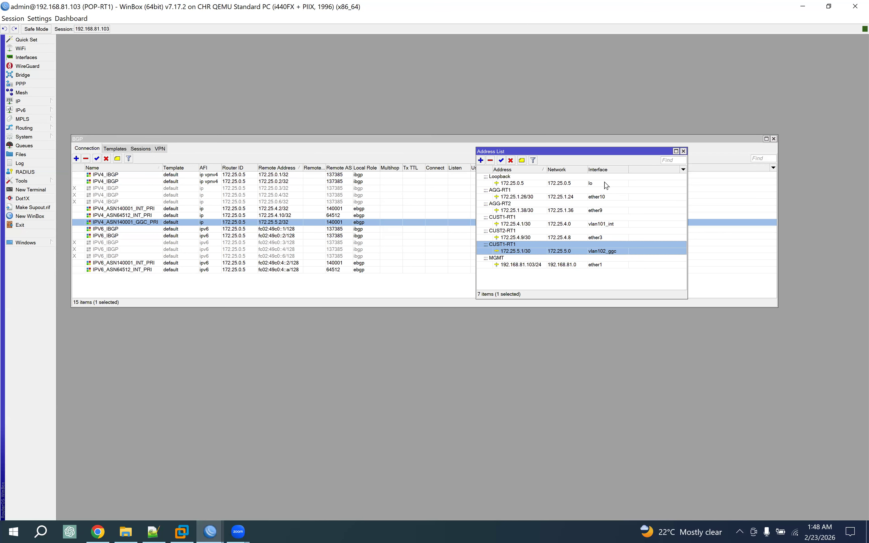
left_click_drag(575, 152, 452, 247)
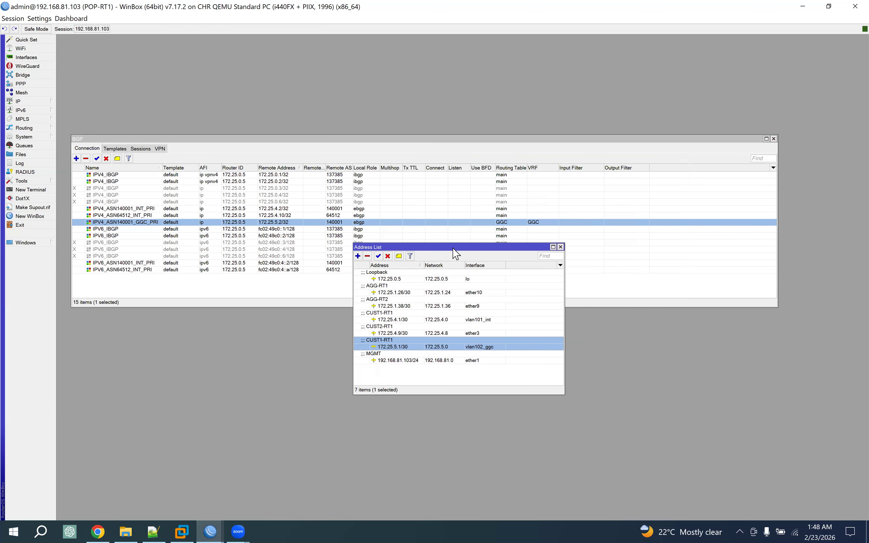
Step: Change the interface of POP-RT1's CUST2-RT1 address 172.25.4.9/30 to vlan201_int and save it
left_click(464, 333)
left_click(482, 347)
left_click(468, 335)
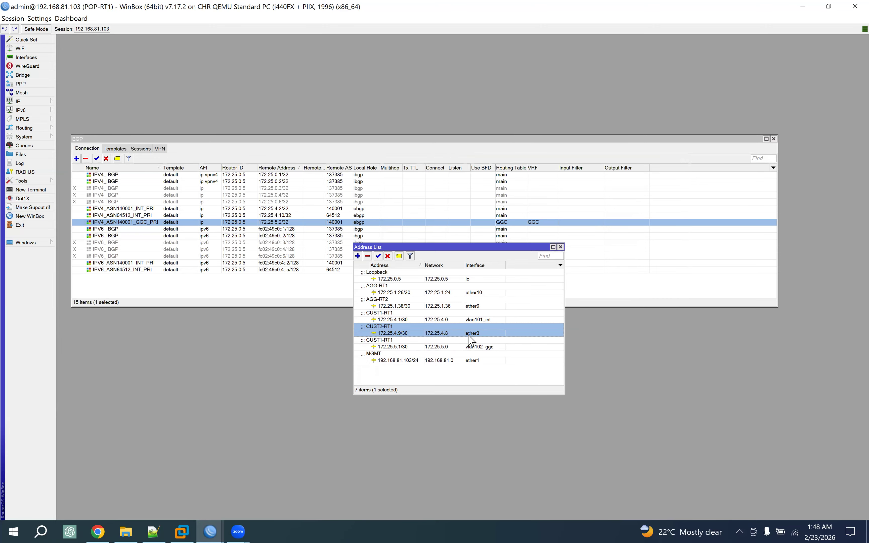
double_click(469, 334)
left_click(514, 112)
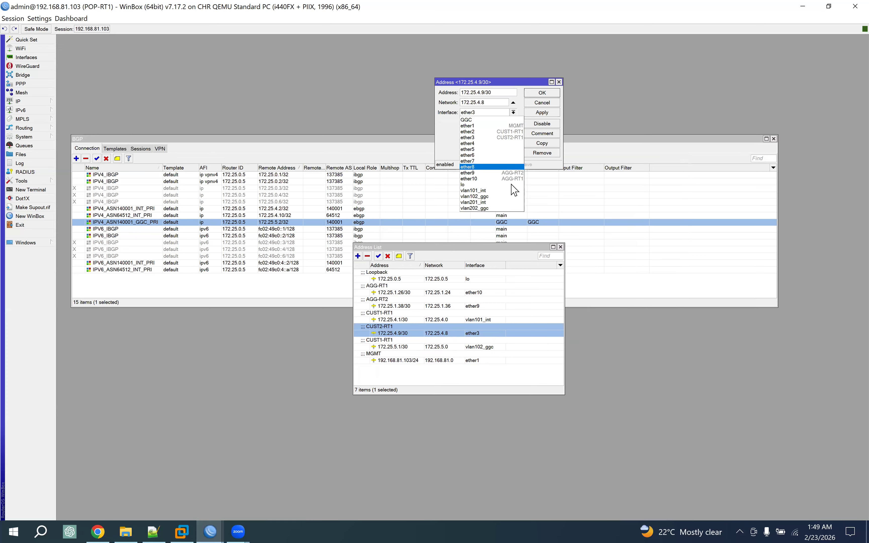
left_click(502, 201)
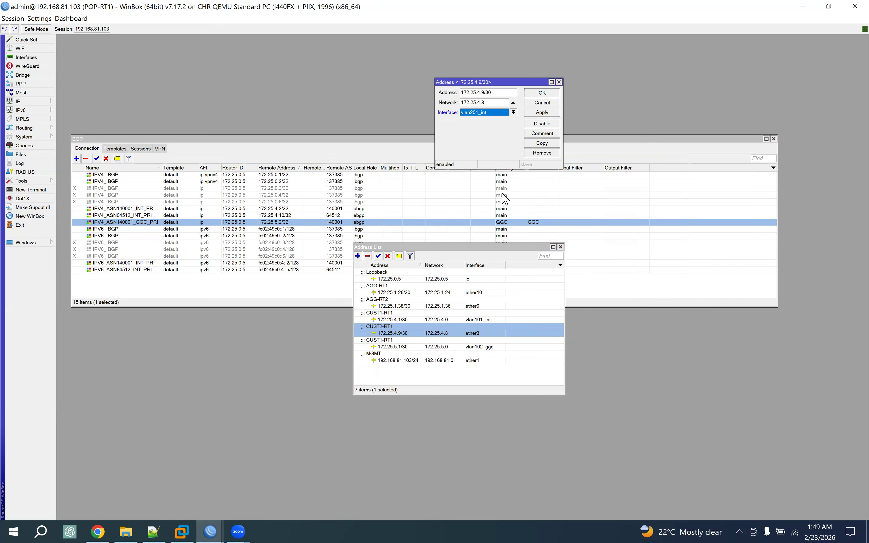
left_click(542, 113)
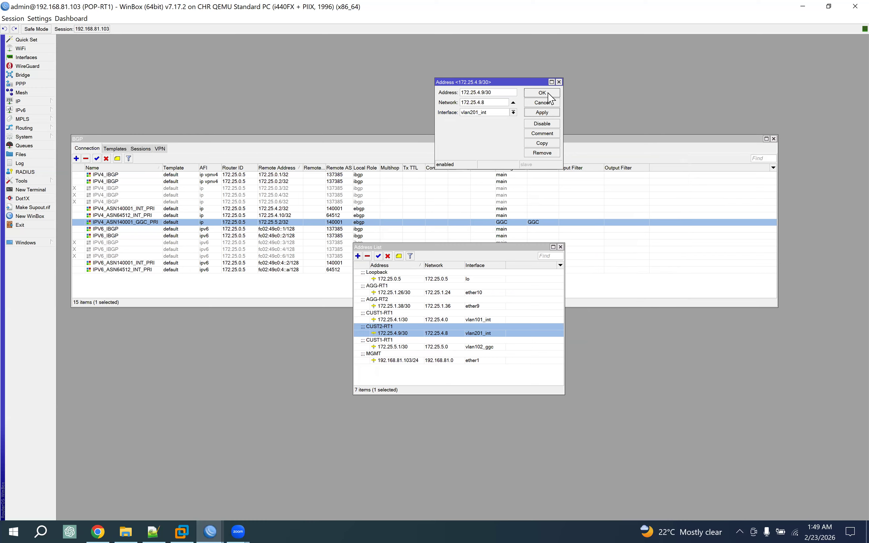
left_click(542, 93)
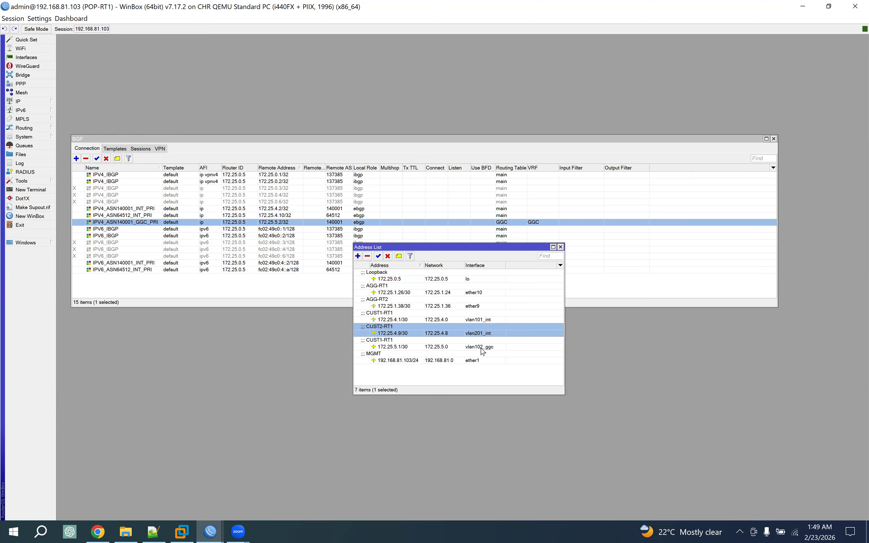
Step: Add address 172.25.5.5/30 on interface vlan202_ggc to POP-RT1, reusing the address copied from the vlan102_ggc entry
left_click(421, 346)
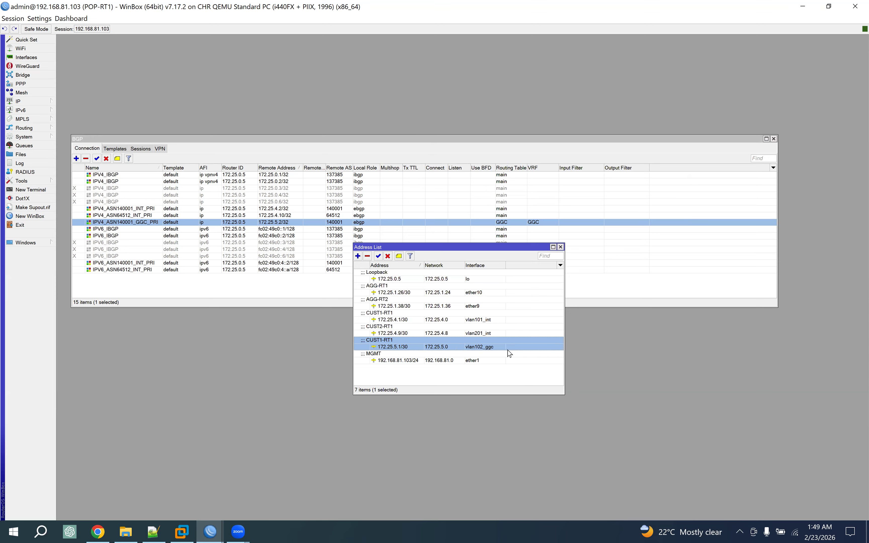
left_click(358, 256)
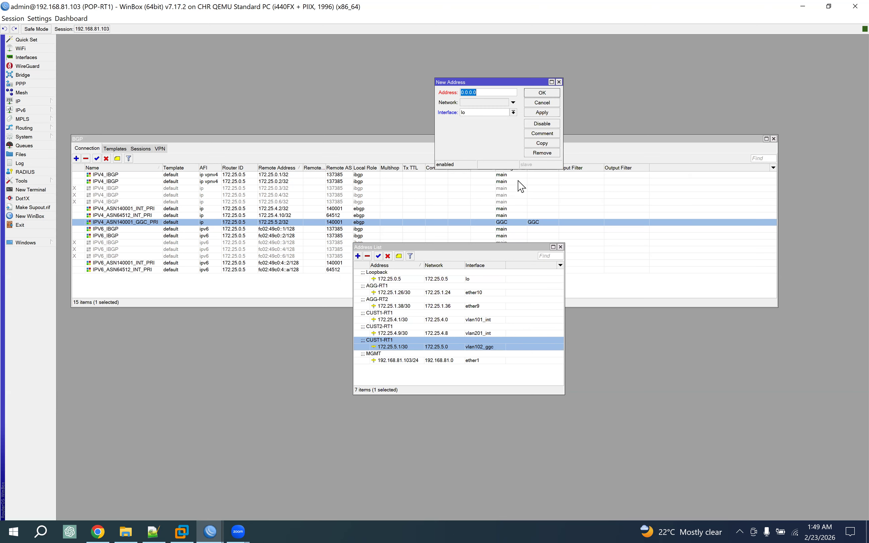
left_click(513, 113)
left_click(484, 210)
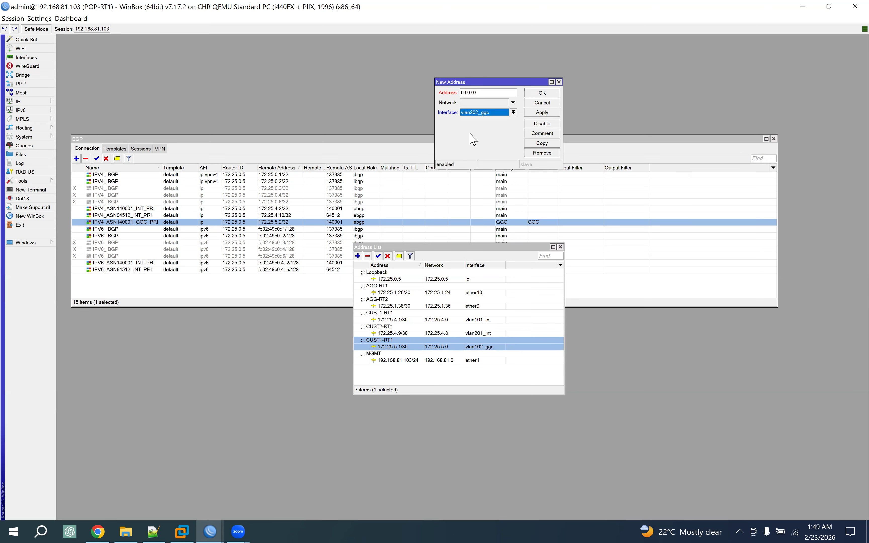
double_click(418, 346)
key("ctrl+c")
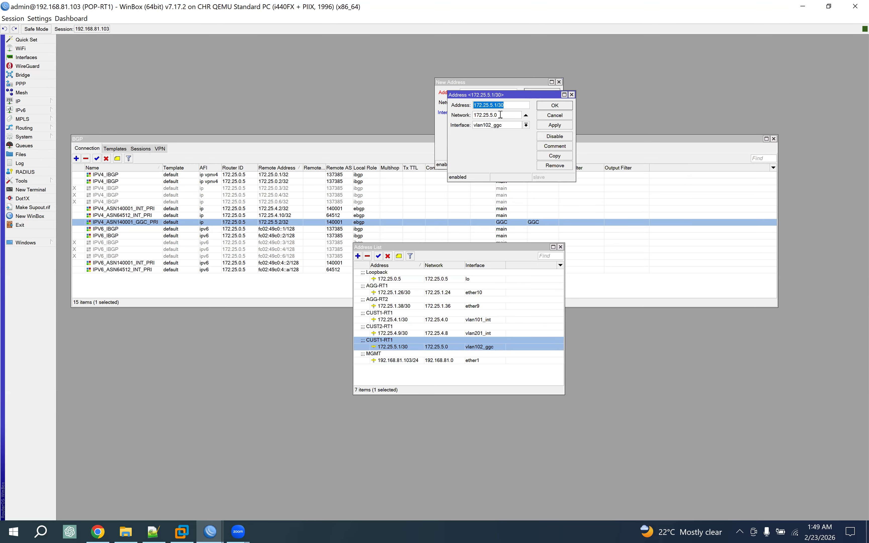
left_click(554, 116)
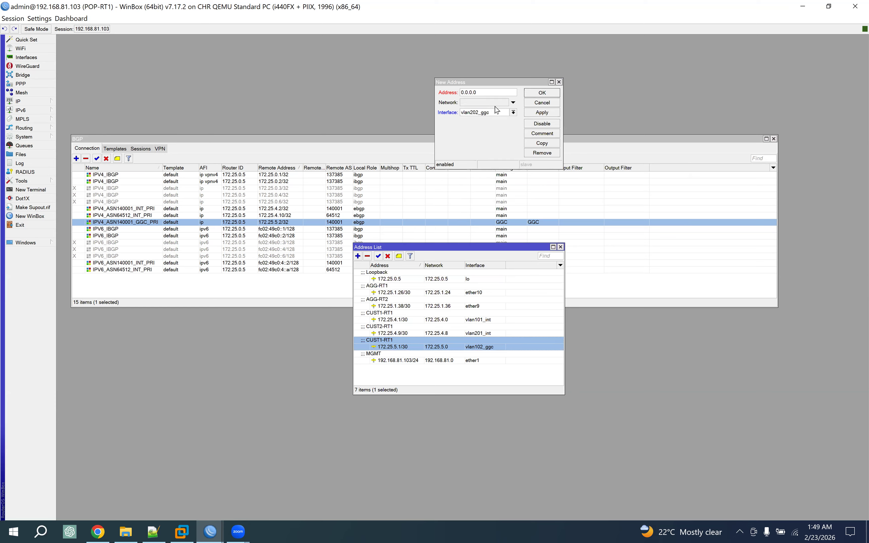
key("ctrl+v")
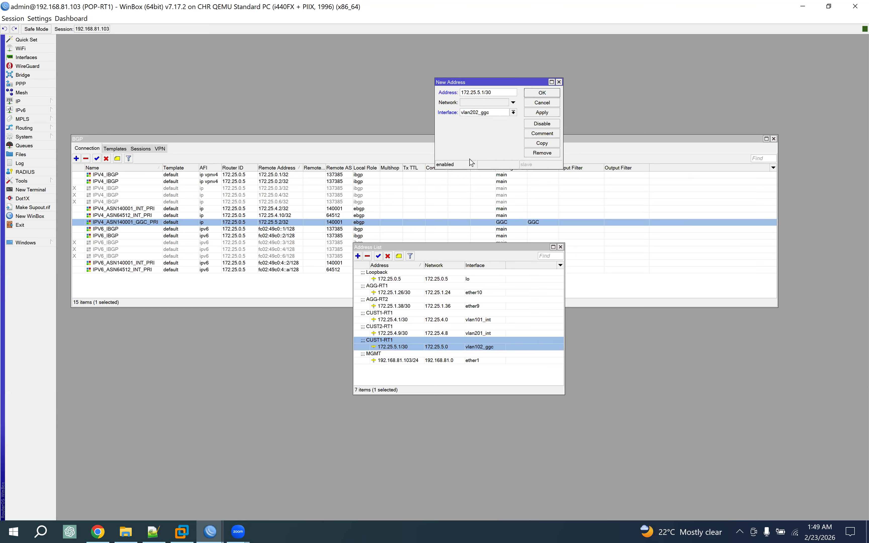
key("BackSpace")
left_click(545, 113)
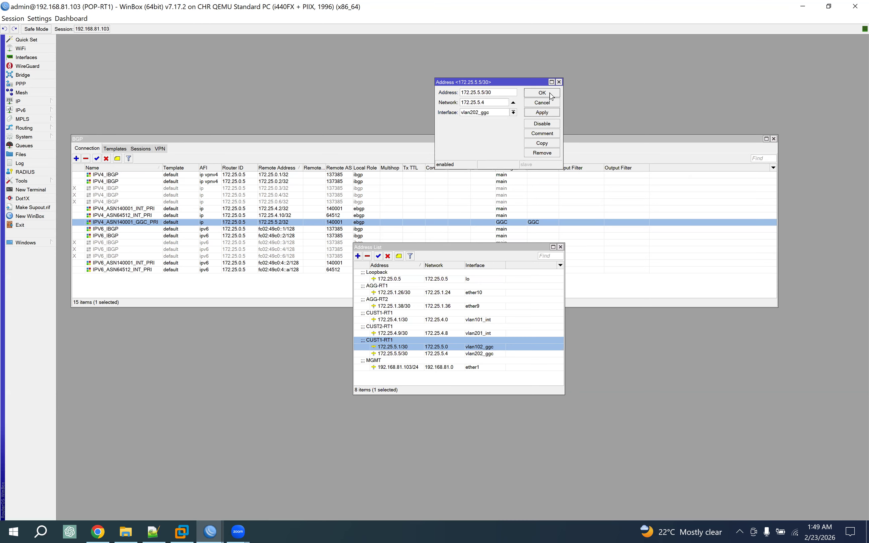
left_click(551, 96)
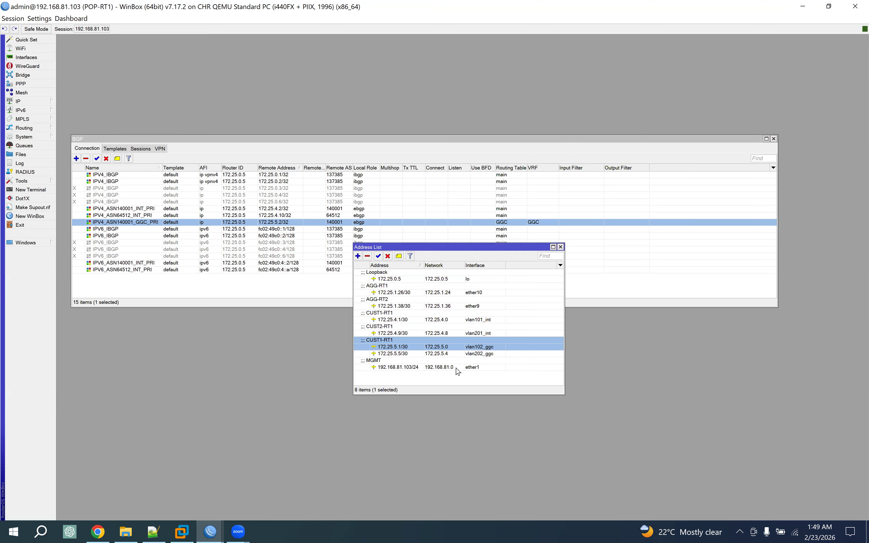
left_click(491, 354)
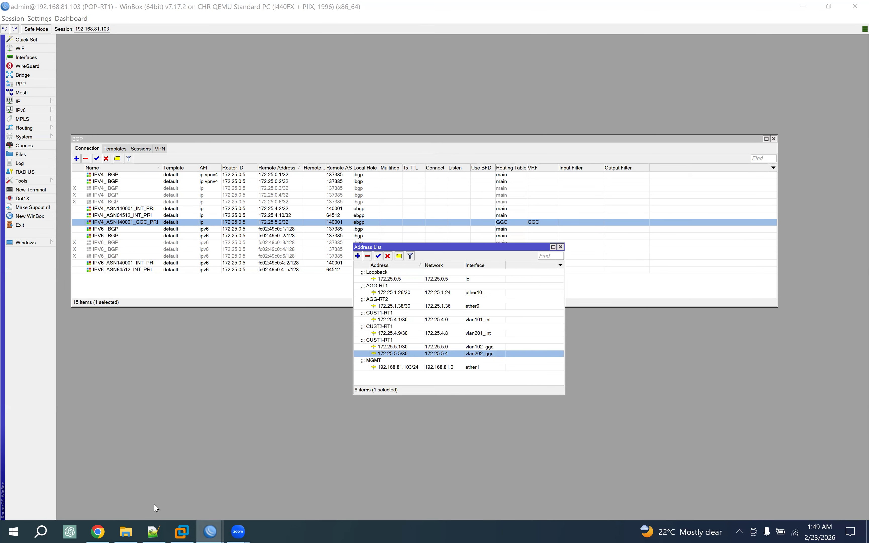
Step: Switch to POP-RT2 and add IP address 172.25.5.9/30 on interface vlan302_ggc, based on the copied address
left_click(169, 488)
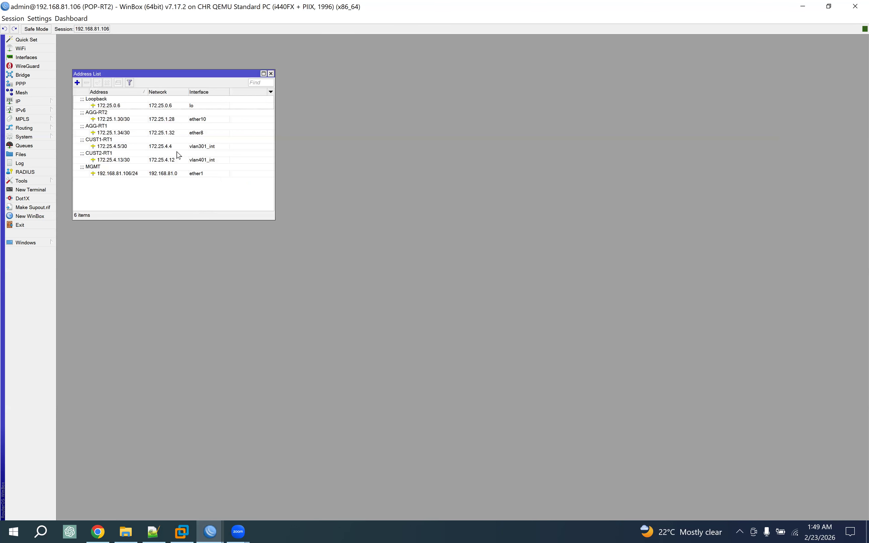
left_click(78, 83)
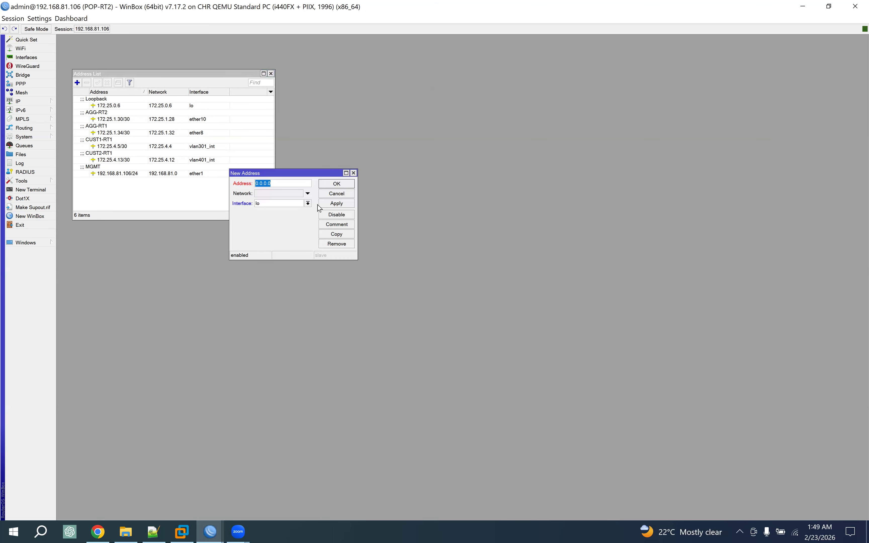
left_click(308, 203)
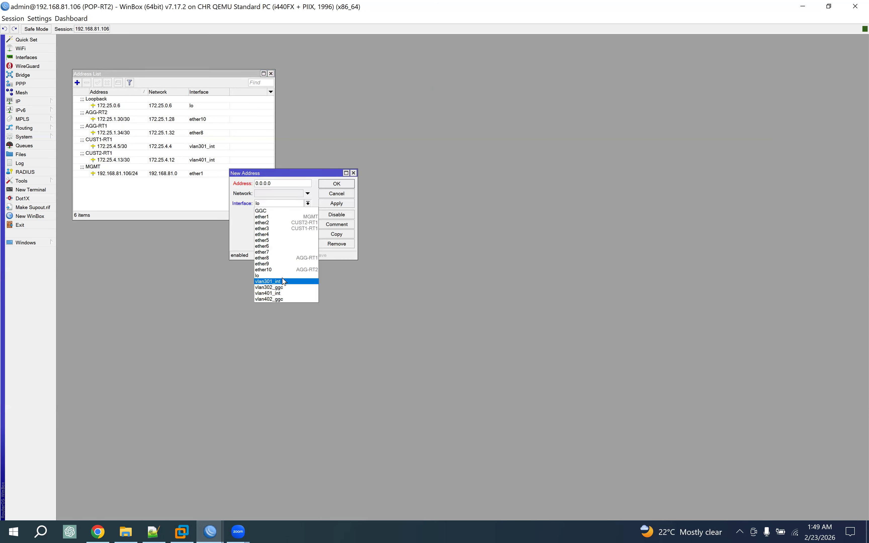
left_click(282, 288)
key("ctrl+a")
key("ctrl+v")
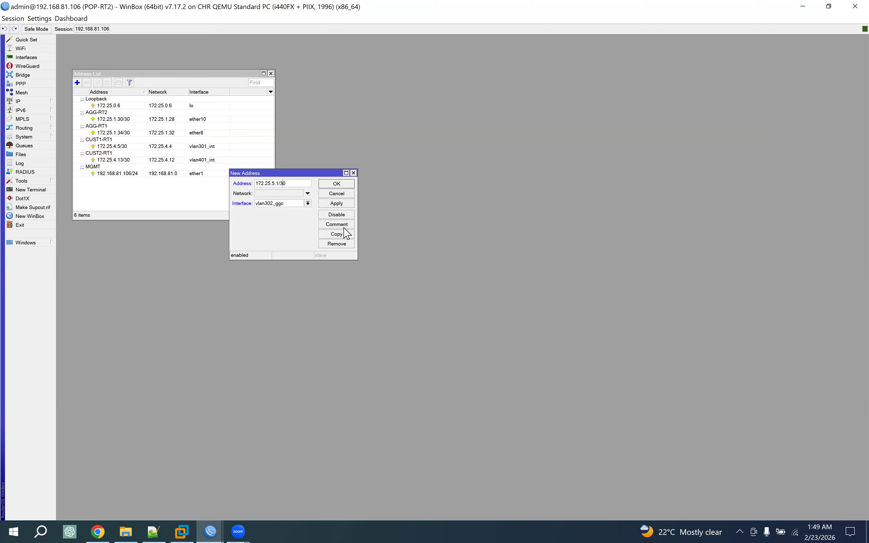
key("Left")
key("Left")
key("Left")
key("BackSpace")
left_click(341, 203)
Step: Duplicate the new POP-RT2 address as 172.25.5.13/30 with network 172.25.5.12 on interface vlan402_ggc, and save both entries
left_click(350, 234)
key("Left")
key("Left")
key("Left")
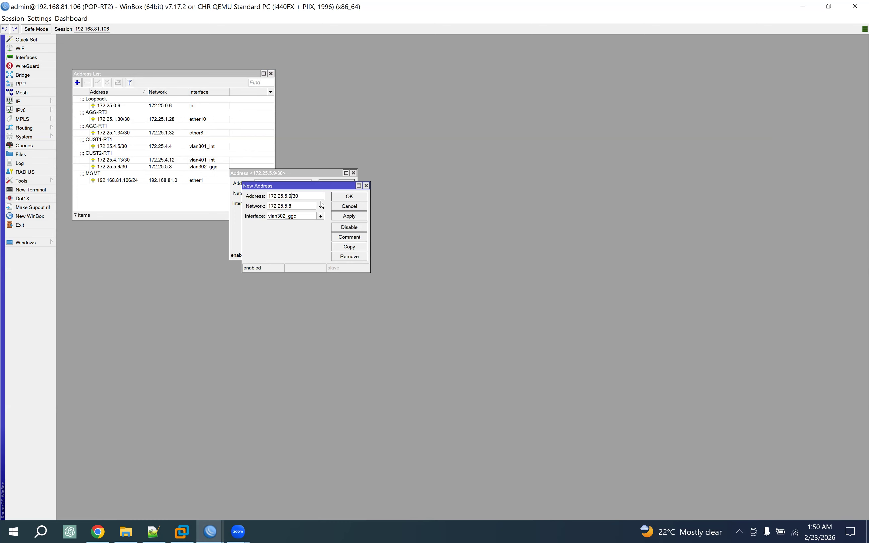
type("13")
left_click(305, 216)
left_click(304, 311)
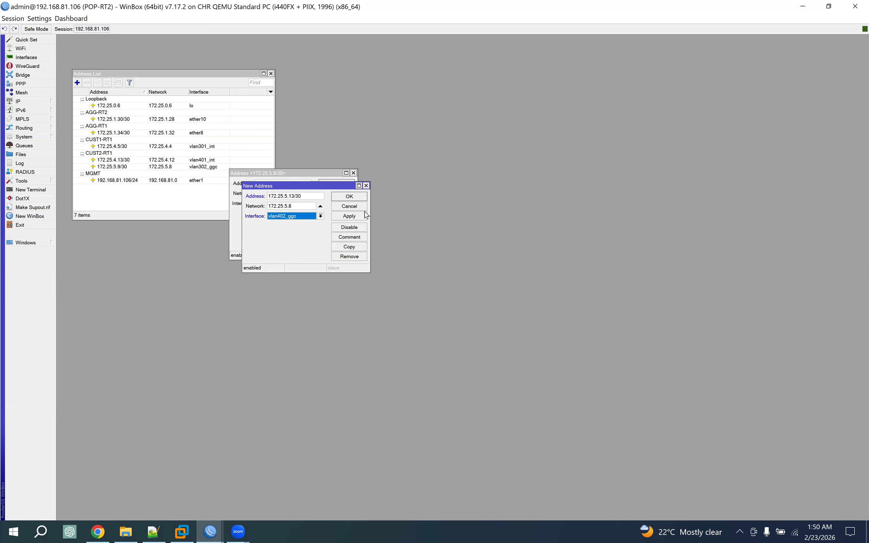
left_click(349, 196)
left_click(337, 183)
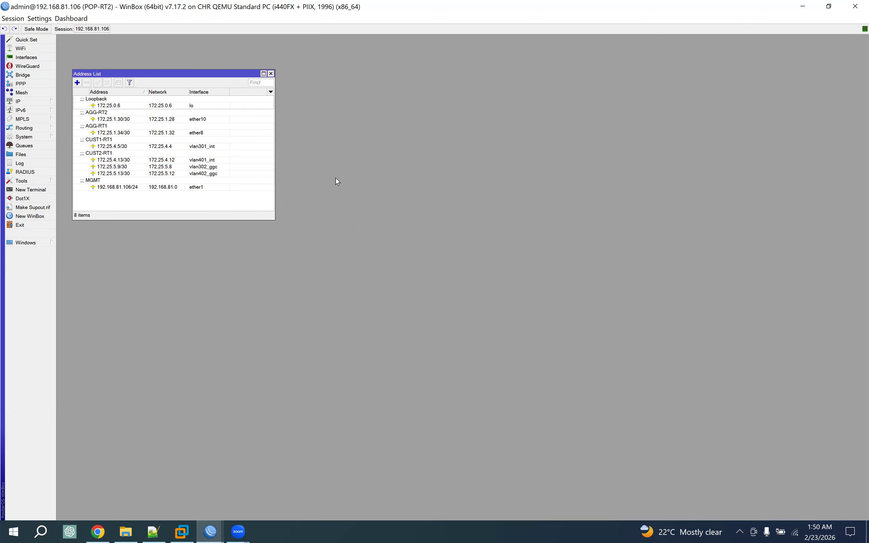
left_click(205, 174)
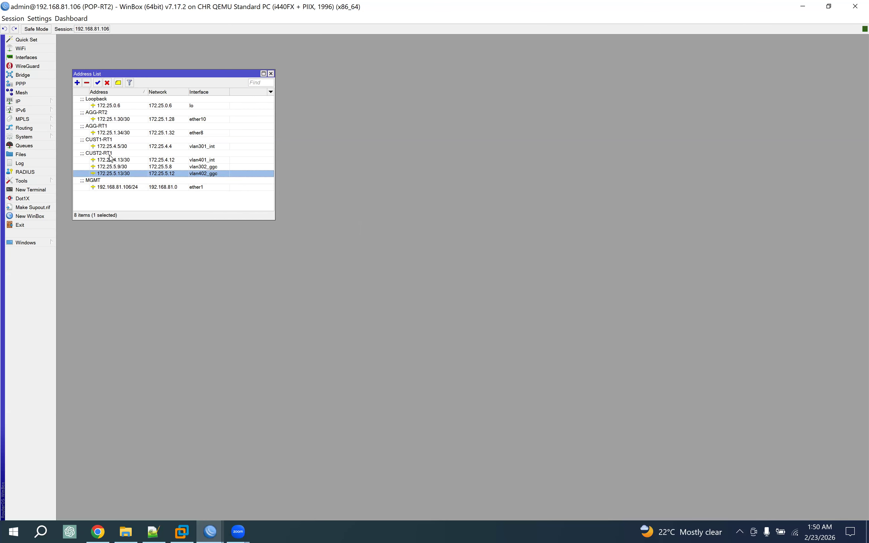
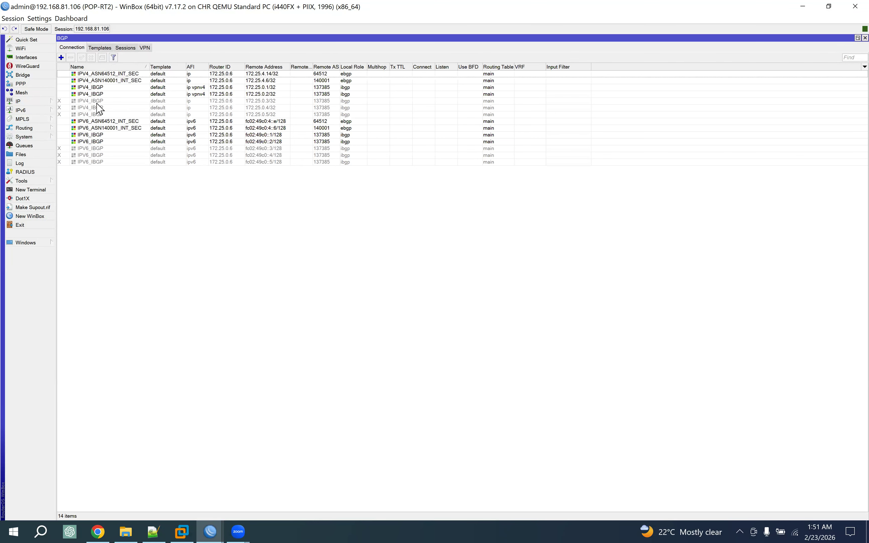
Step: Duplicate the IPV4_ASN140001_INT_SEC BGP connection as the basis for a new connection
left_click(131, 81)
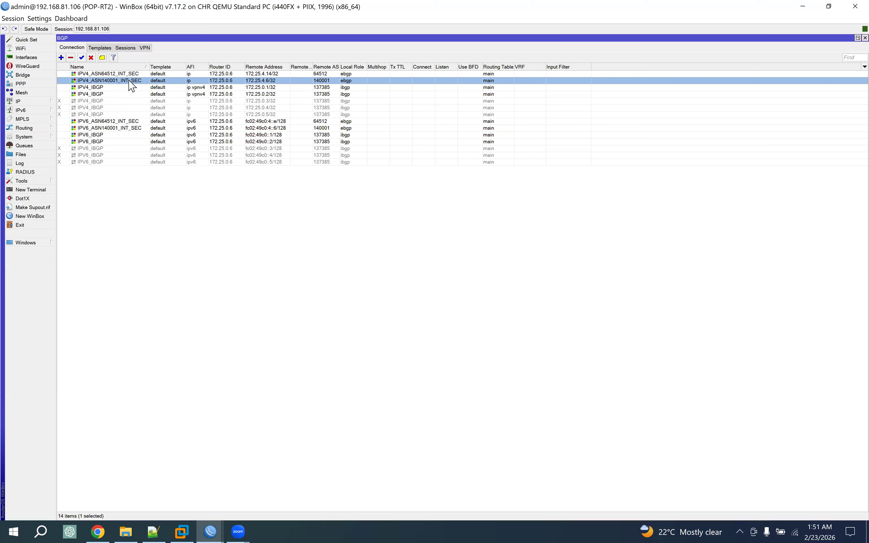
double_click(129, 81)
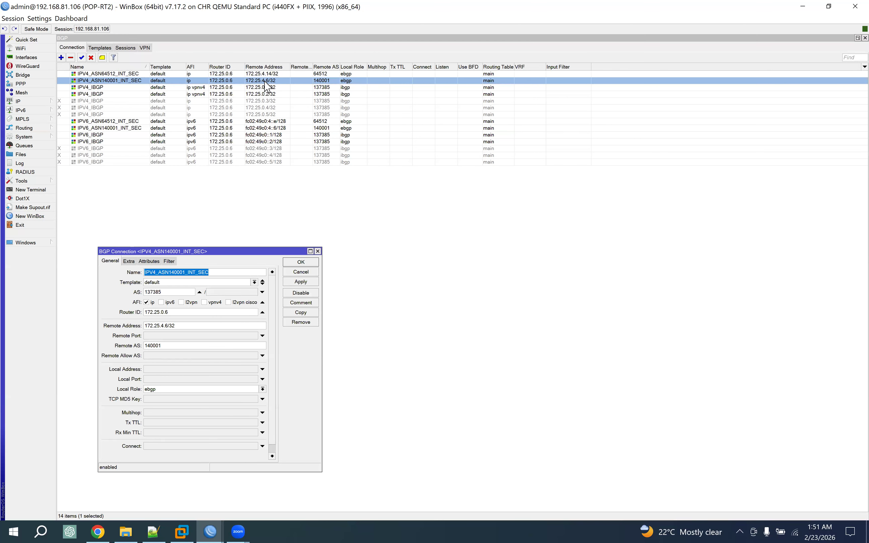
left_click(311, 314)
left_click_drag(283, 252, 558, 196)
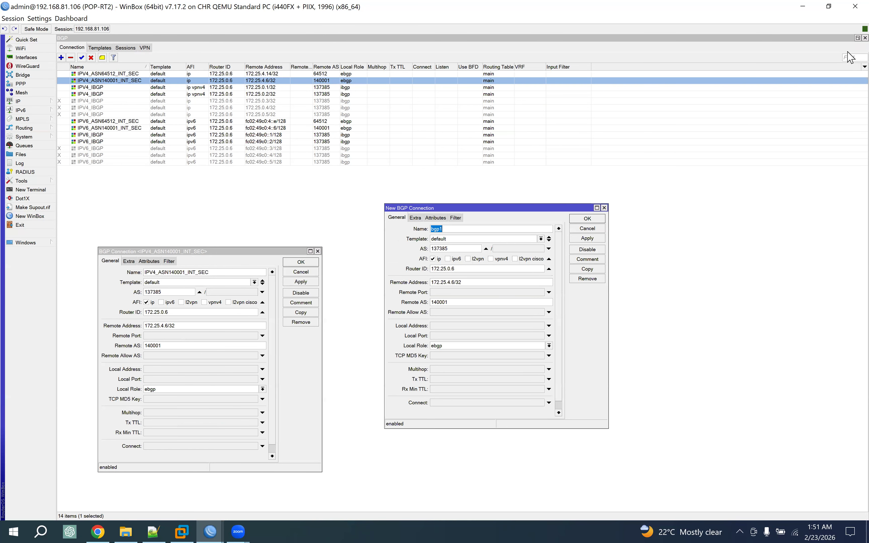
Step: Bring up the address list beside the BGP connections and copy the address 172.25.5.9/30 from the CUST1-RT1 vlan302_ggc entry
left_click(857, 38)
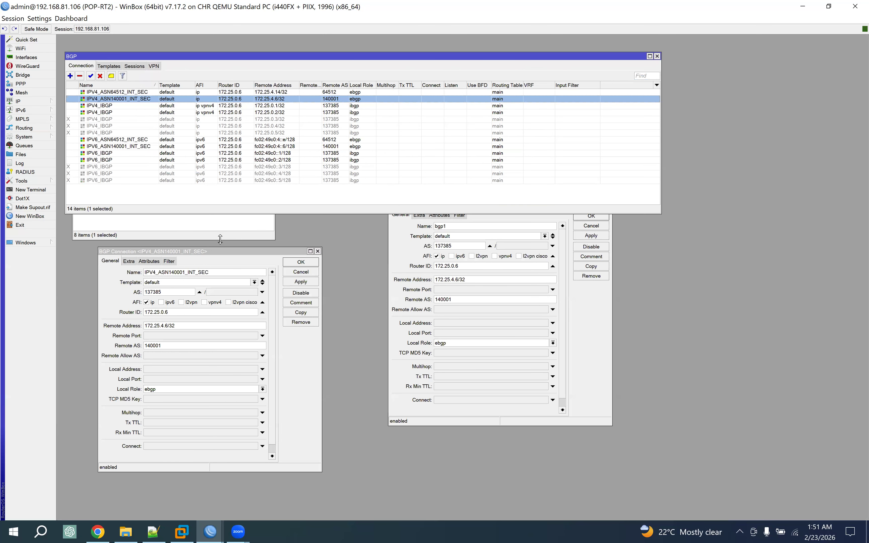
left_click(227, 233)
left_click_drag(203, 72, 210, 31)
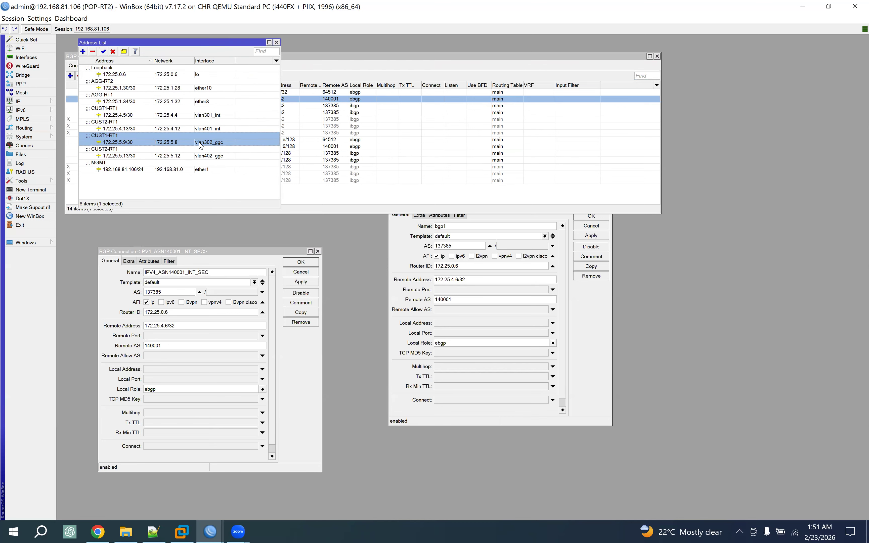
left_click(126, 117)
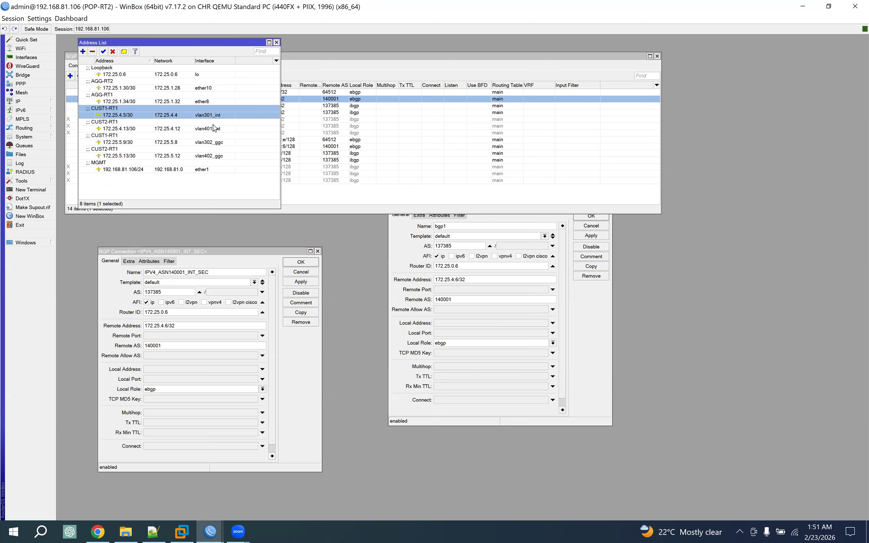
left_click(206, 144)
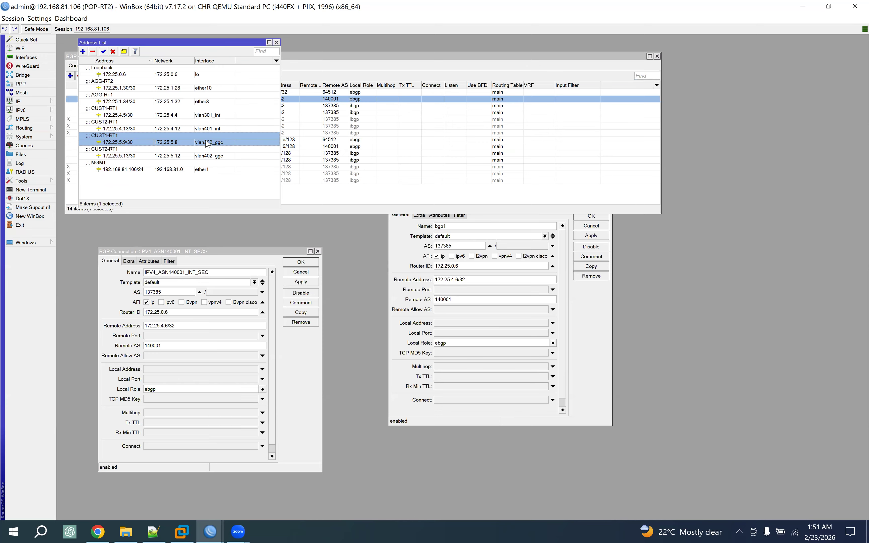
double_click(133, 143)
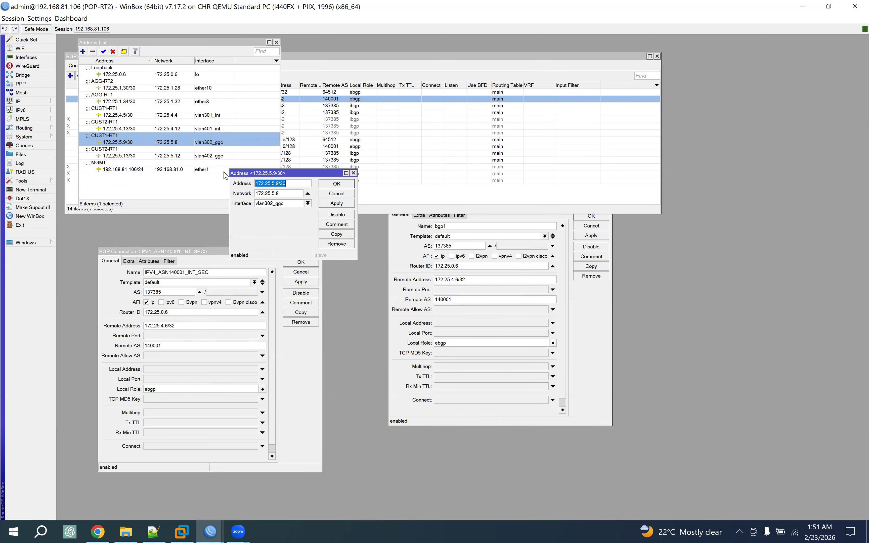
left_click(343, 194)
Step: Set the new BGP connection's remote address to 172.25.5.10, based on the copied vlan302_ggc address
left_click(586, 332)
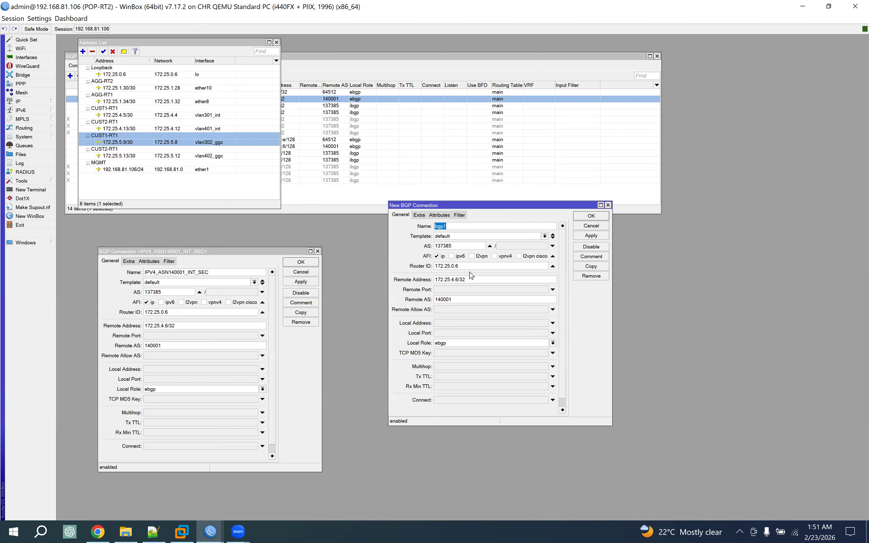
left_click_drag(475, 279, 366, 281)
type("172.25.5.9/30")
key("BackSpace")
key("BackSpace")
key("BackSpace")
type("10")
Step: Name the new BGP connection IPV4_ASN140001_GGC_SEC, reusing the name copied from the original connection
double_click(215, 273)
key("ctrl+c")
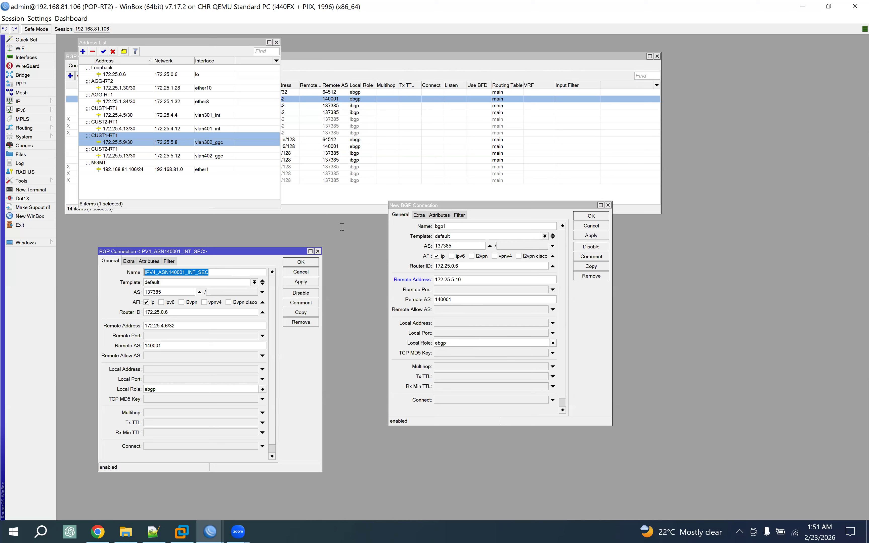
double_click(441, 226)
key("ctrl+v")
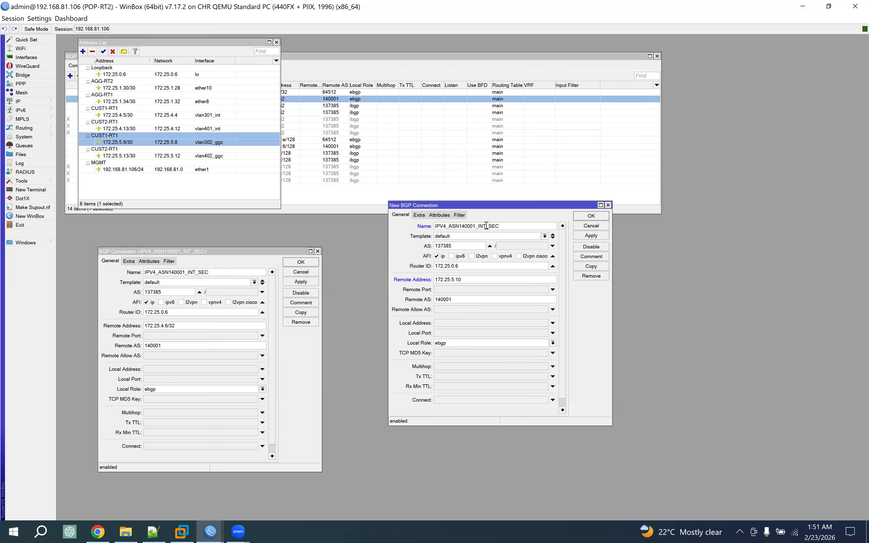
key("BackSpace")
key("BackSpace")
type("GGC")
Step: Assign both the routing table and the VRF of the new BGP connection to GGC and save it
left_click(419, 215)
left_click(553, 260)
left_click(501, 268)
left_click(504, 270)
left_click(478, 277)
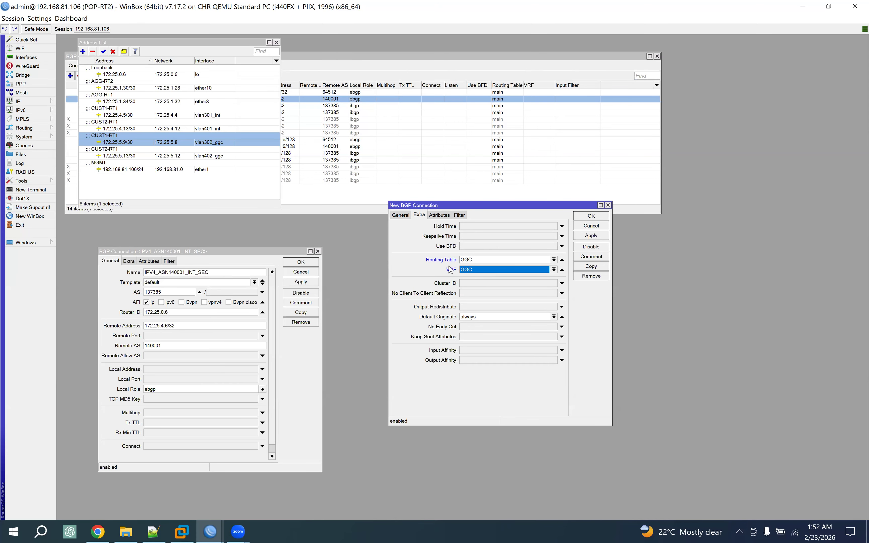
left_click(591, 235)
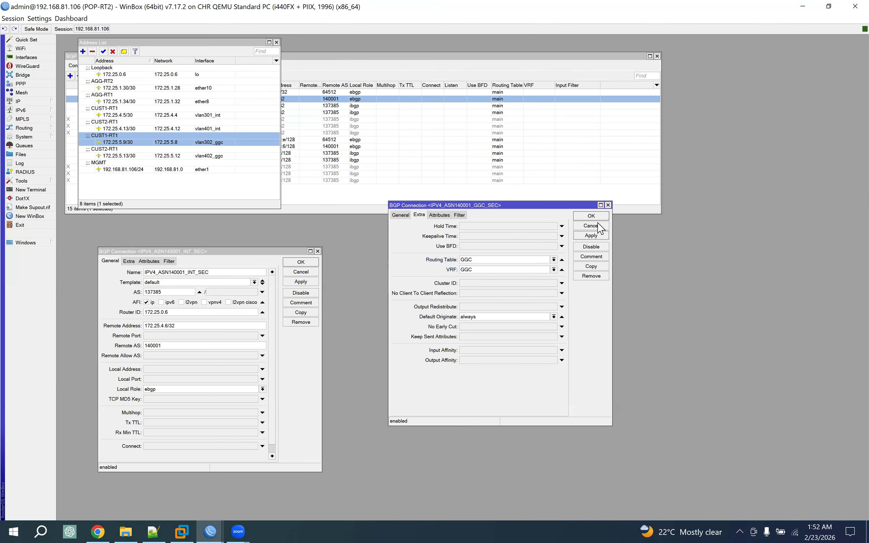
left_click(591, 215)
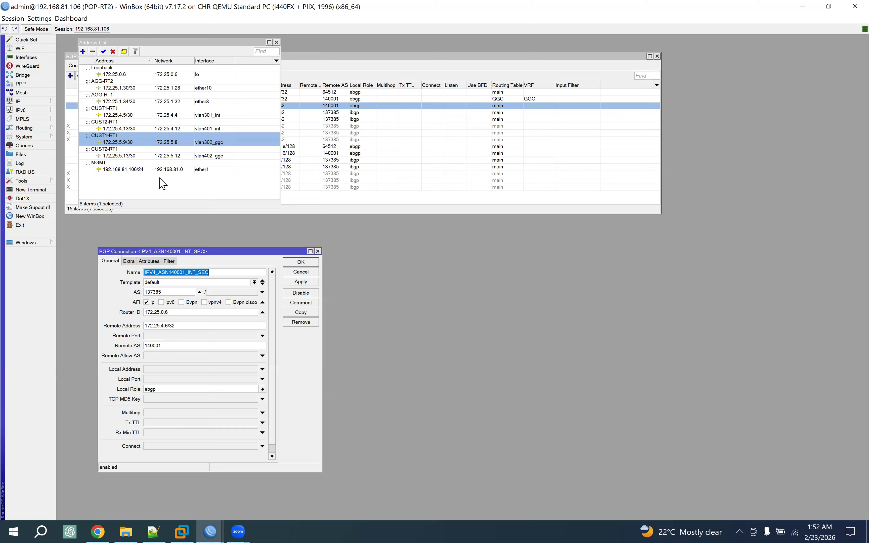
Step: Move the address list clear of the BGP connections and review the extra settings of IPV4_ASN140001_GGC_SEC
left_click_drag(215, 49, 628, 222)
double_click(144, 99)
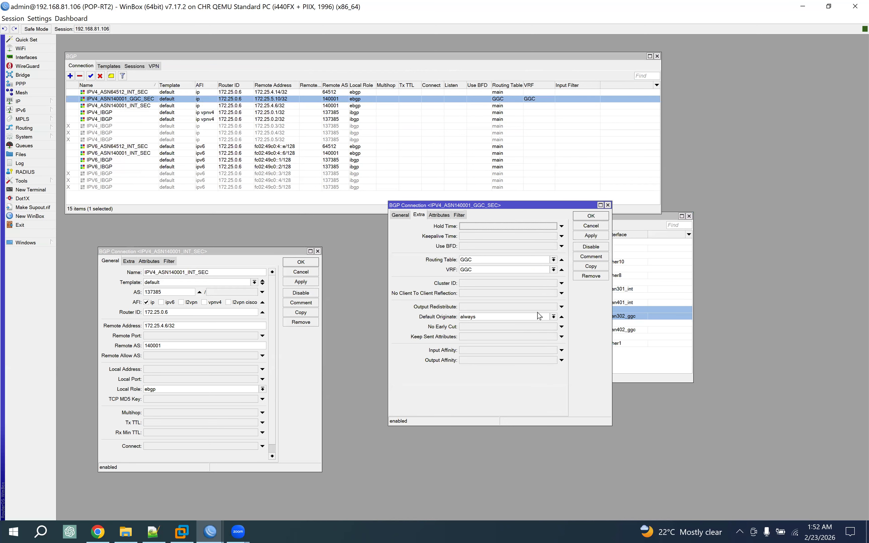
left_click(591, 215)
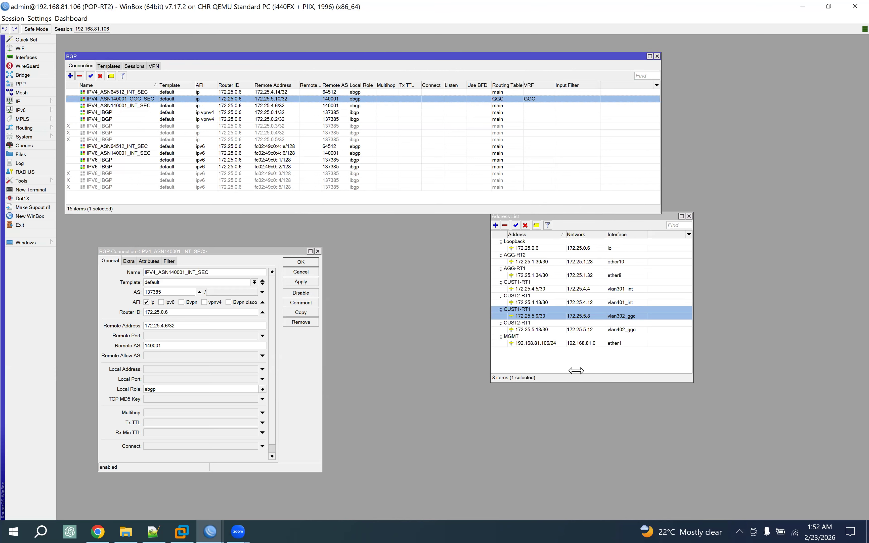
left_click_drag(577, 383, 579, 403)
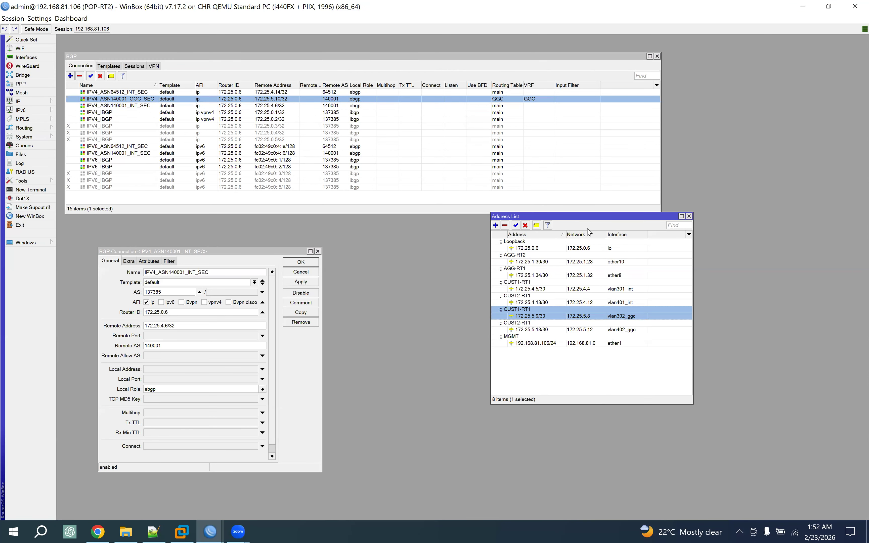
left_click_drag(586, 216, 582, 231)
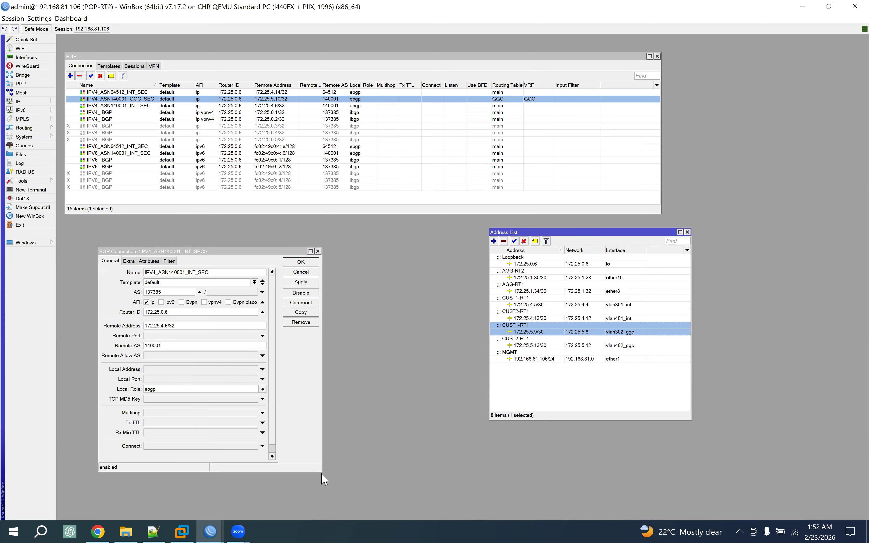
Step: Review the general and extra settings of the IPV4_ASN140001_INT_SEC connection for comparison, and close it without changes
left_click_drag(321, 471, 330, 499)
left_click_drag(201, 251, 186, 222)
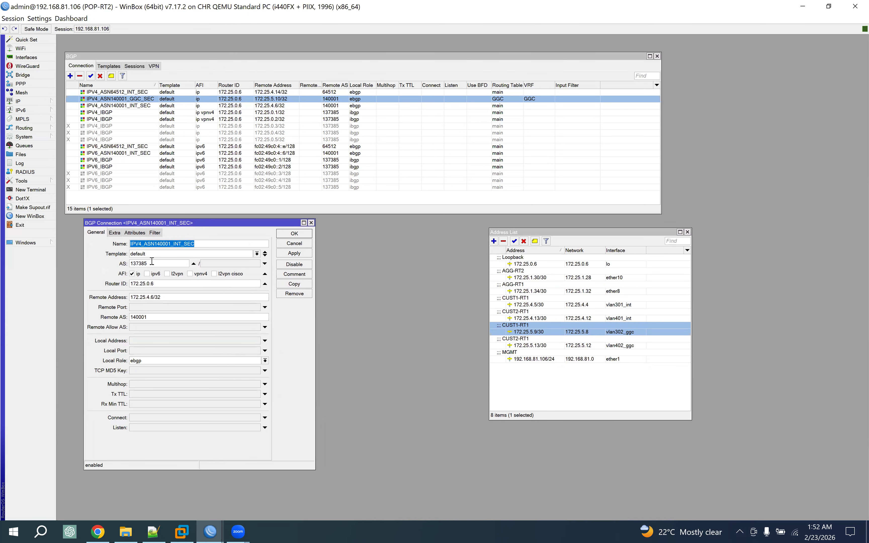
left_click(115, 233)
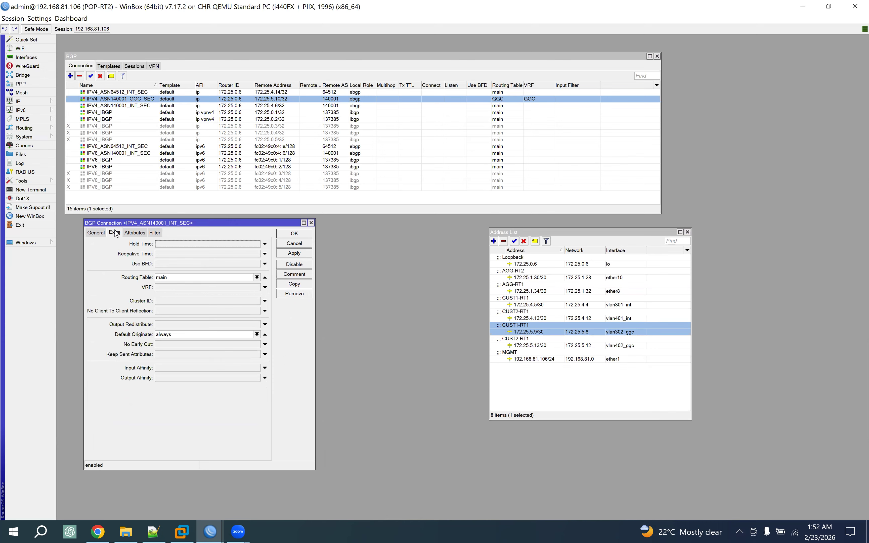
left_click(96, 233)
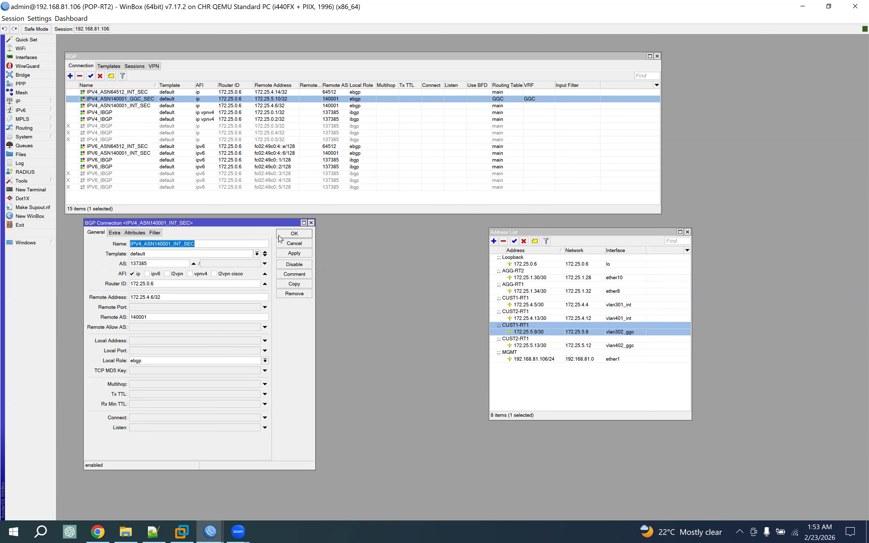
left_click(297, 244)
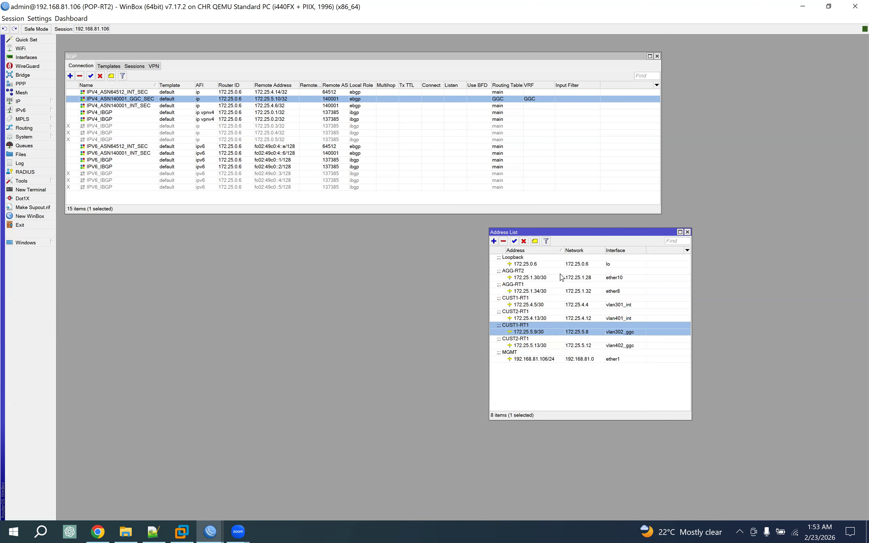
left_click_drag(576, 234, 548, 238)
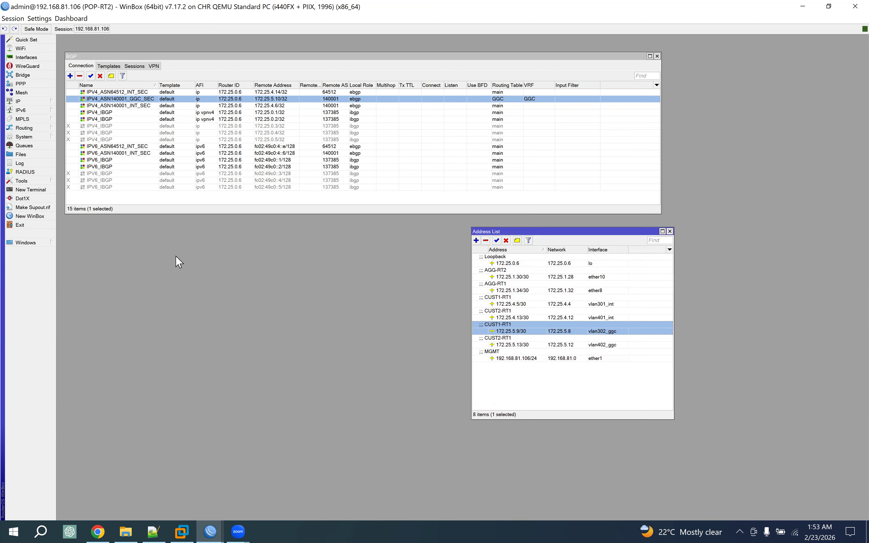
left_click_drag(574, 232, 544, 216)
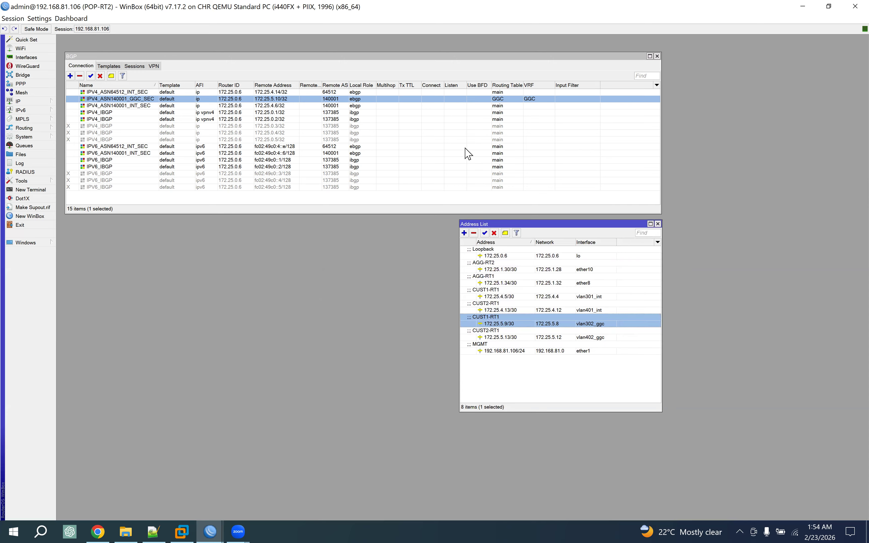
Step: Check the BGP sessions with full session names shown, and compare them with the IPV4_ASN140001 entries in the connection list
left_click(134, 66)
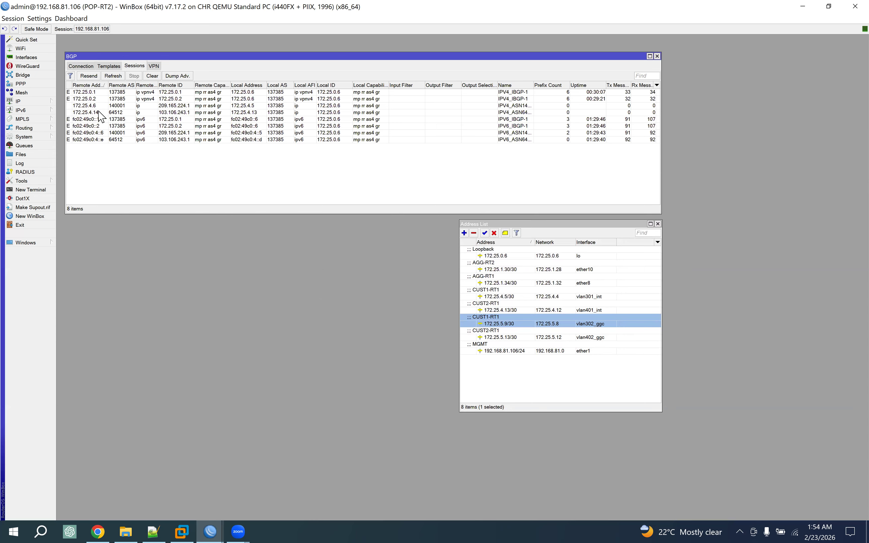
left_click(97, 112)
left_click(116, 106)
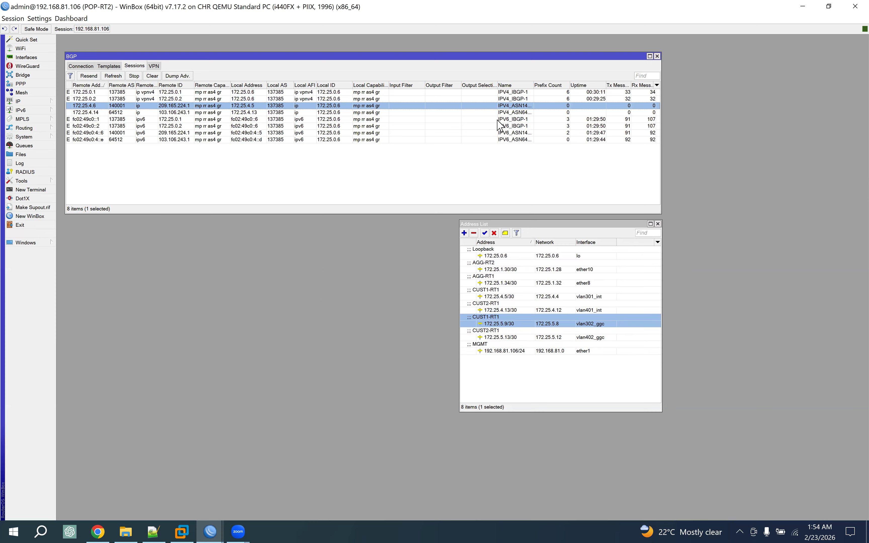
left_click_drag(532, 85, 580, 84)
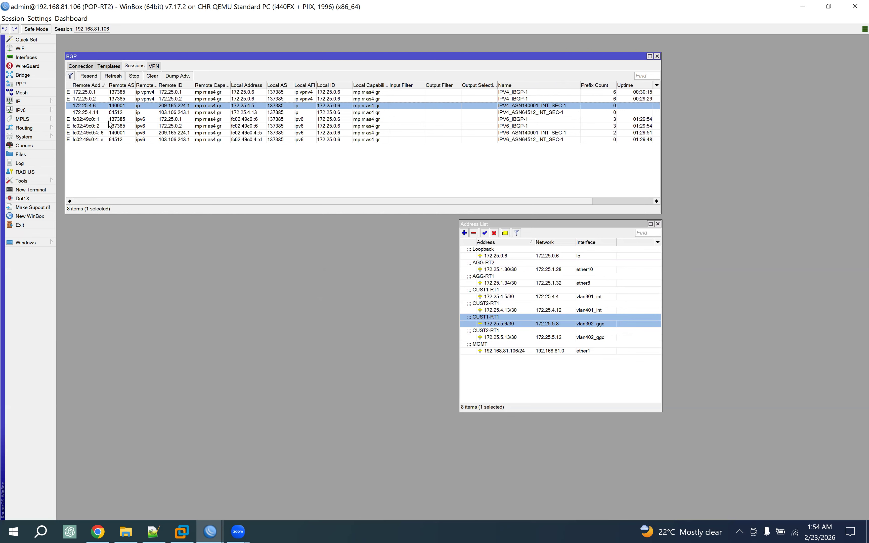
left_click(81, 66)
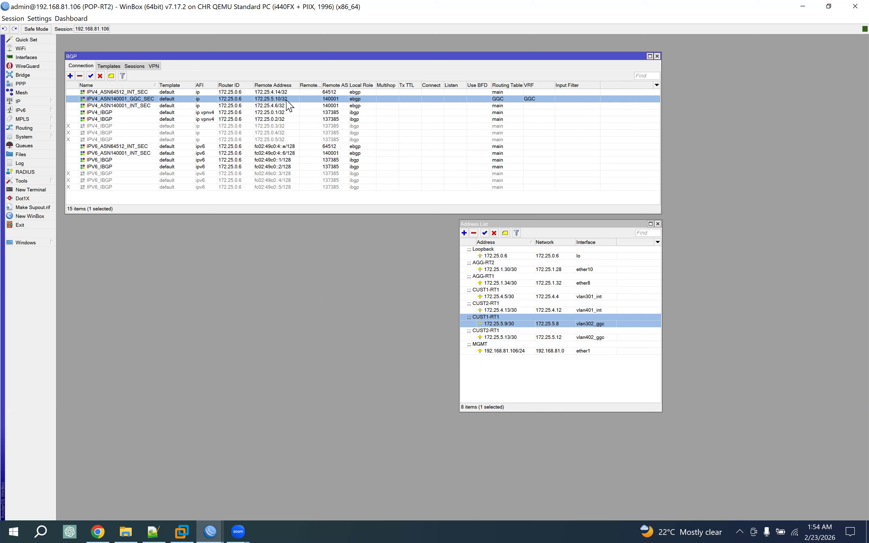
left_click(256, 107)
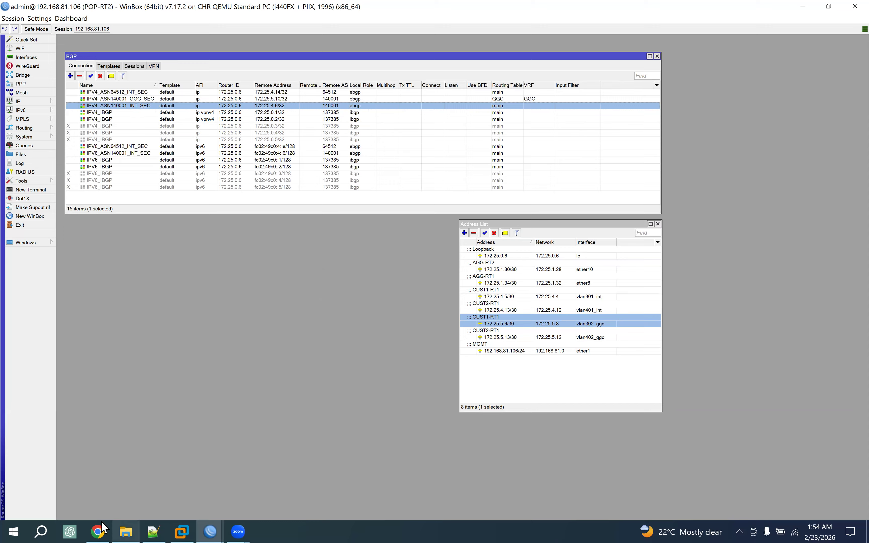
Step: Switch to the EVE topology in Chrome and examine how POP-RT2 connects to the customer and core routers
left_click(98, 531)
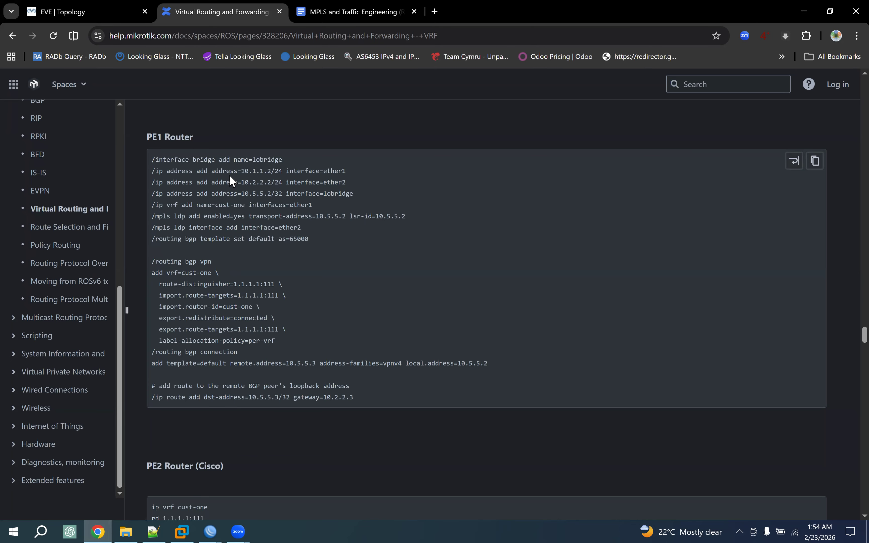
left_click(94, 11)
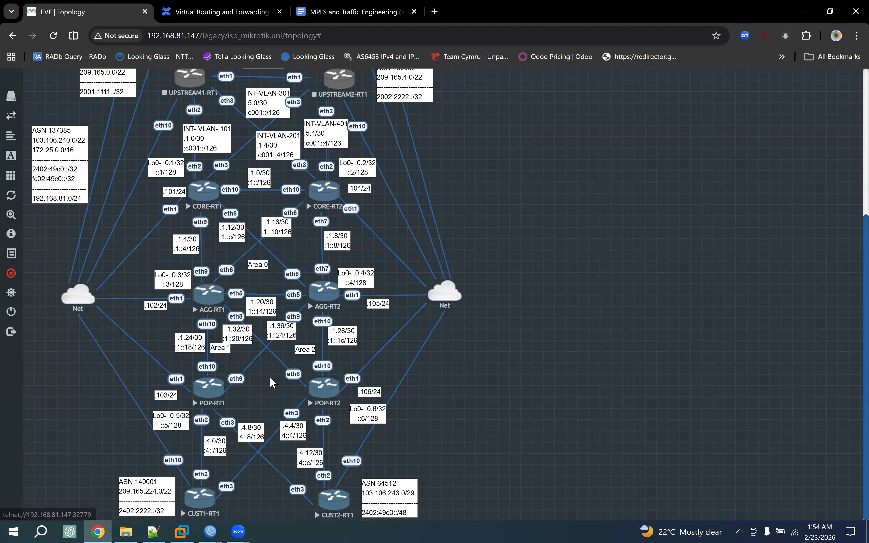
left_click_drag(304, 398, 349, 397)
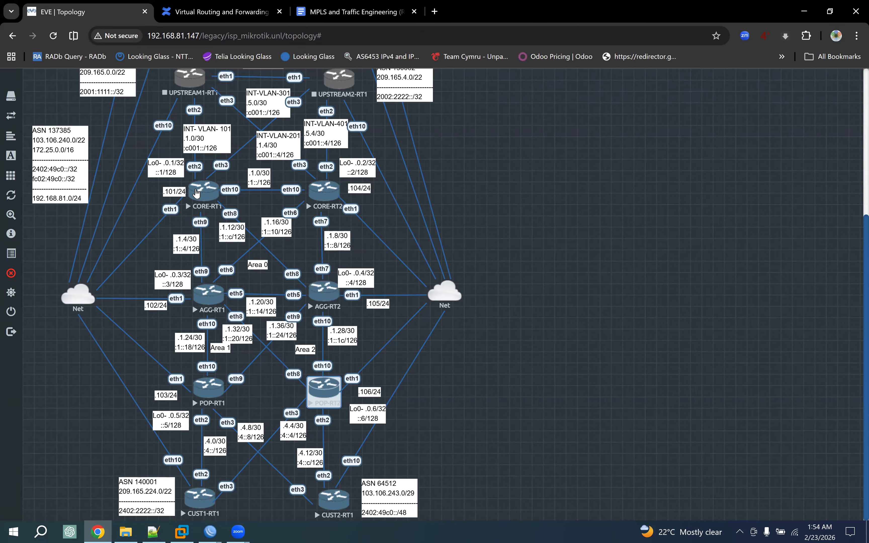
left_click(623, 210)
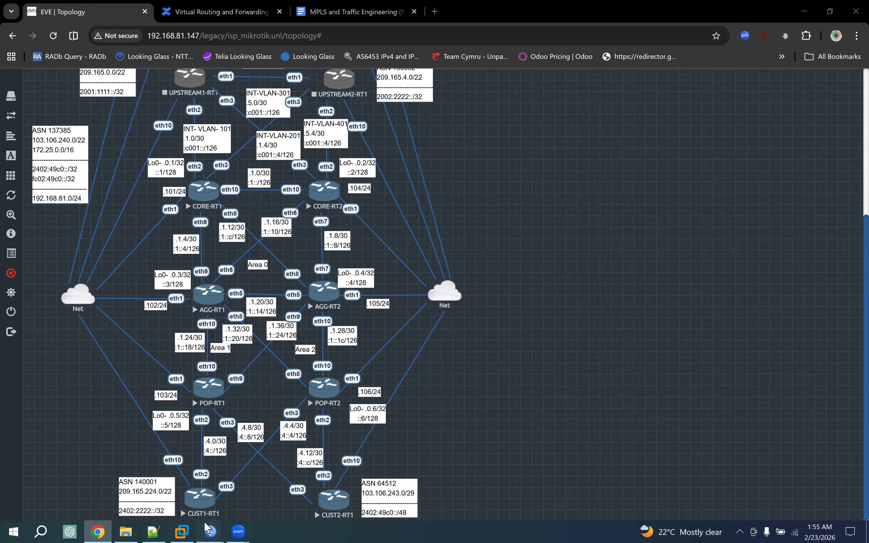
mouse_move(210, 531)
left_click(196, 481)
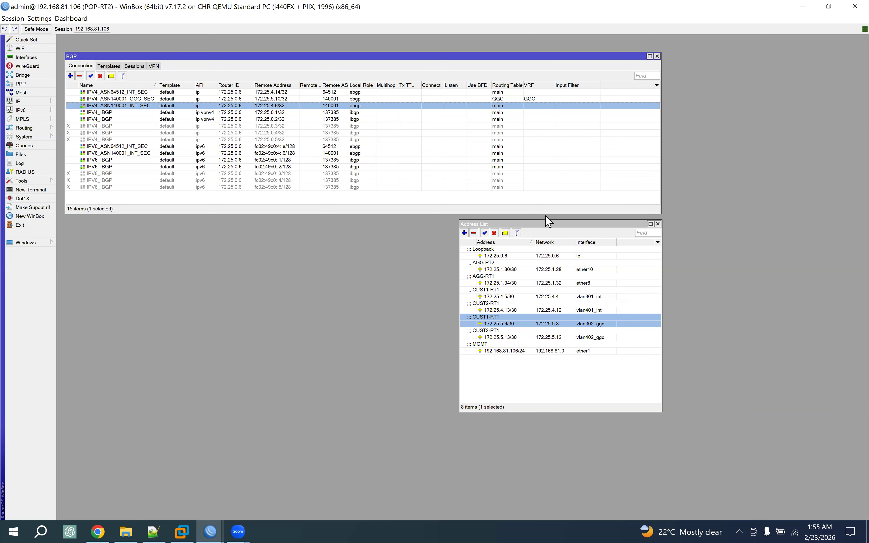
key("alt+Tab")
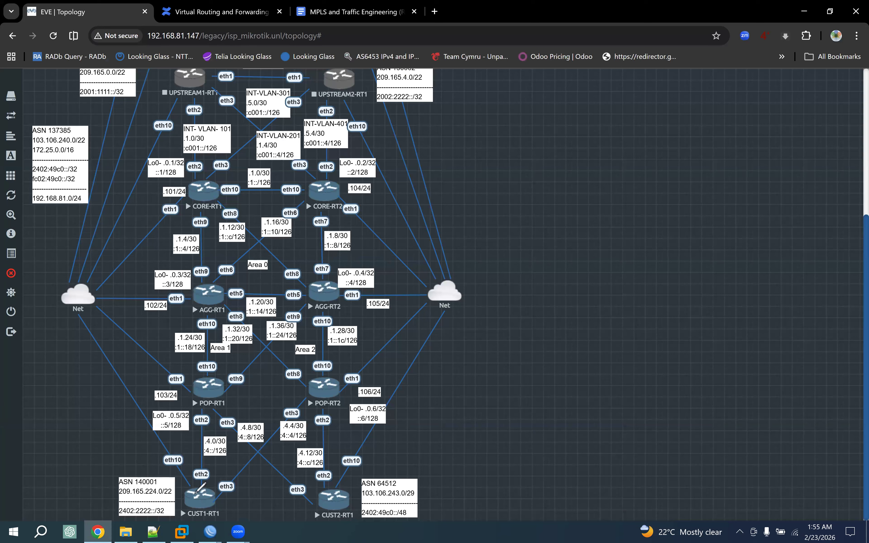
mouse_move(187, 377)
left_mouse_down()
mouse_move(240, 396)
mouse_move(174, 383)
left_mouse_up()
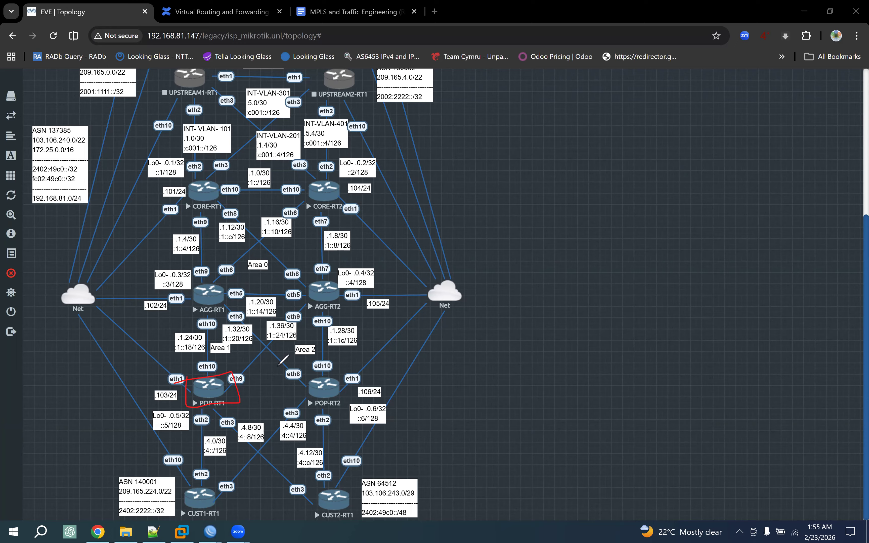
mouse_move(297, 172)
left_mouse_down()
mouse_move(326, 203)
mouse_move(344, 182)
mouse_move(348, 192)
mouse_move(414, 186)
mouse_move(400, 173)
mouse_move(419, 200)
mouse_move(395, 173)
left_mouse_up()
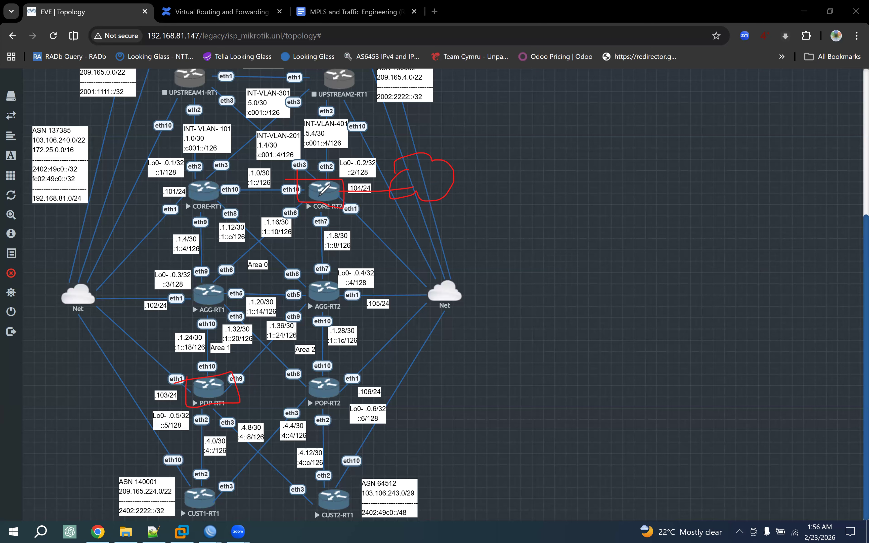
left_click_drag(321, 185, 321, 199)
left_click_drag(210, 379, 209, 413)
left_click_drag(336, 385, 338, 397)
key("Escape")
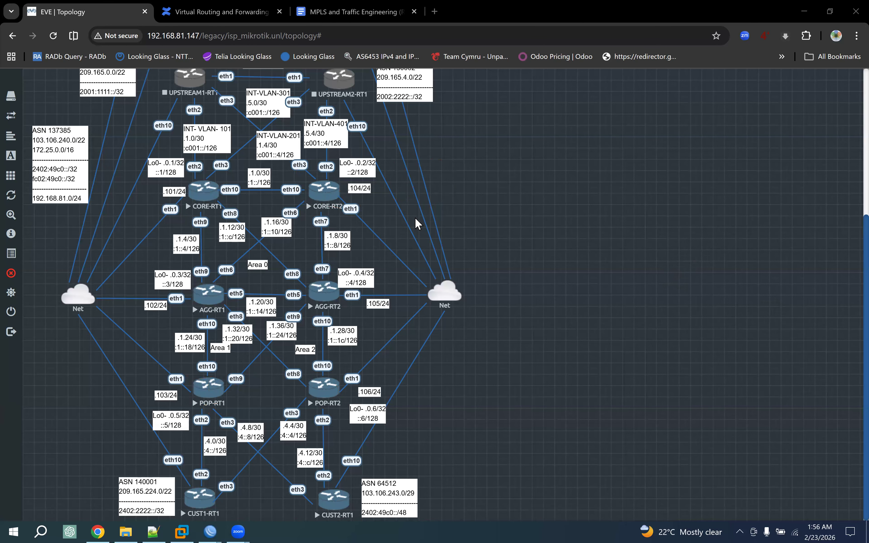
scroll(417, 223, "up", 1)
scroll(416, 224, "down", 1)
scroll(534, 224, "up", 4)
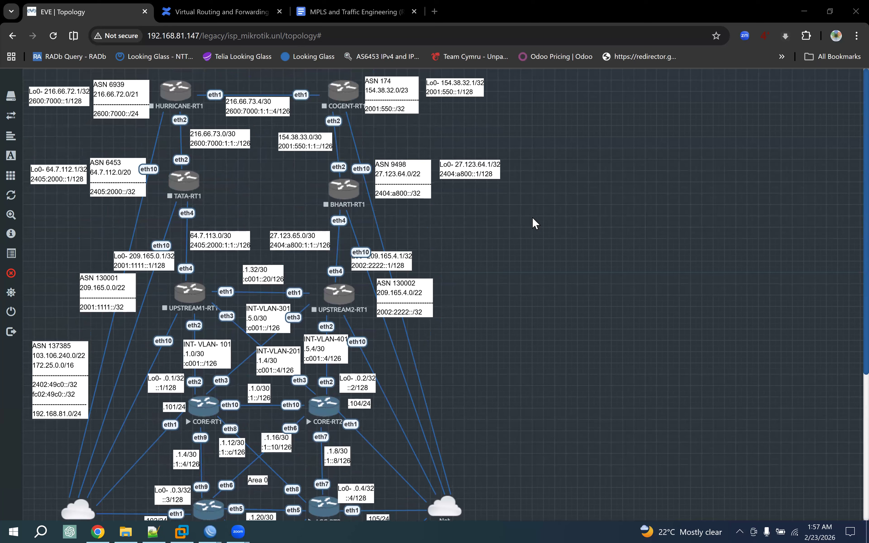